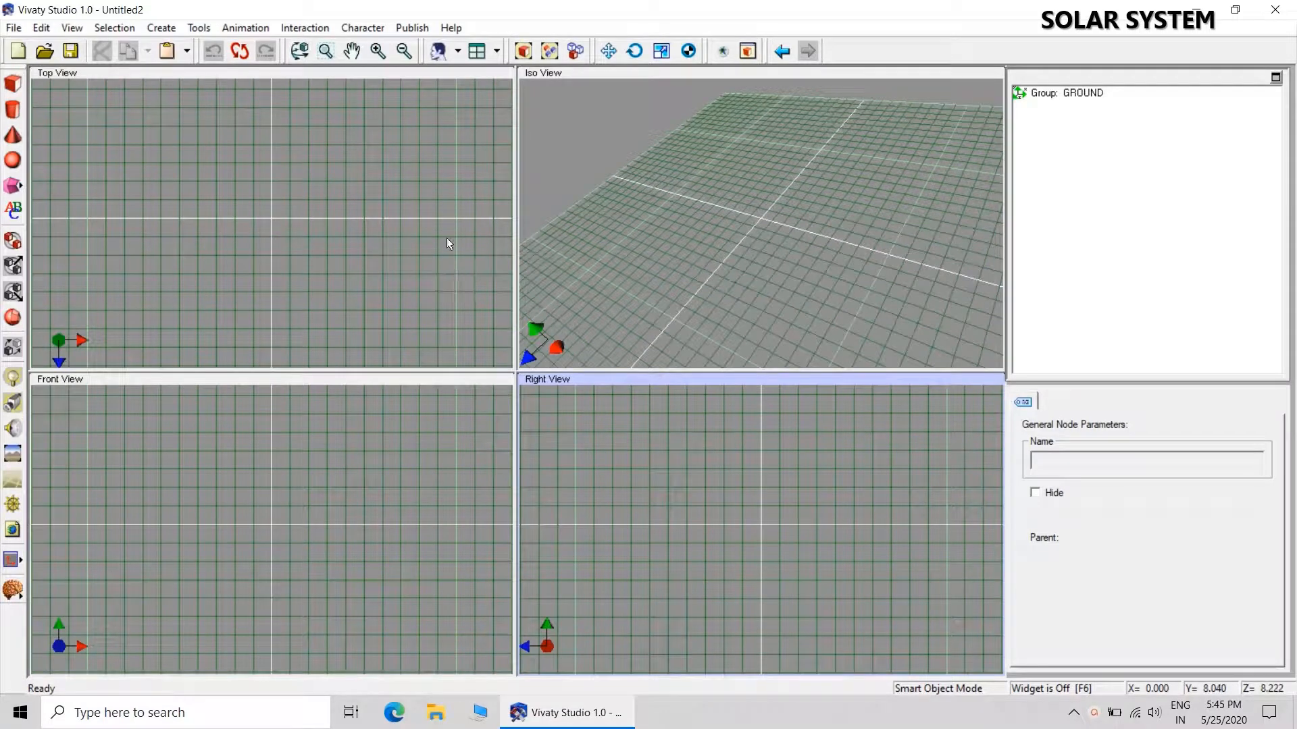
Rename the GROUND root group to SOLAR SYSTEM and deselect it.
click(1084, 95)
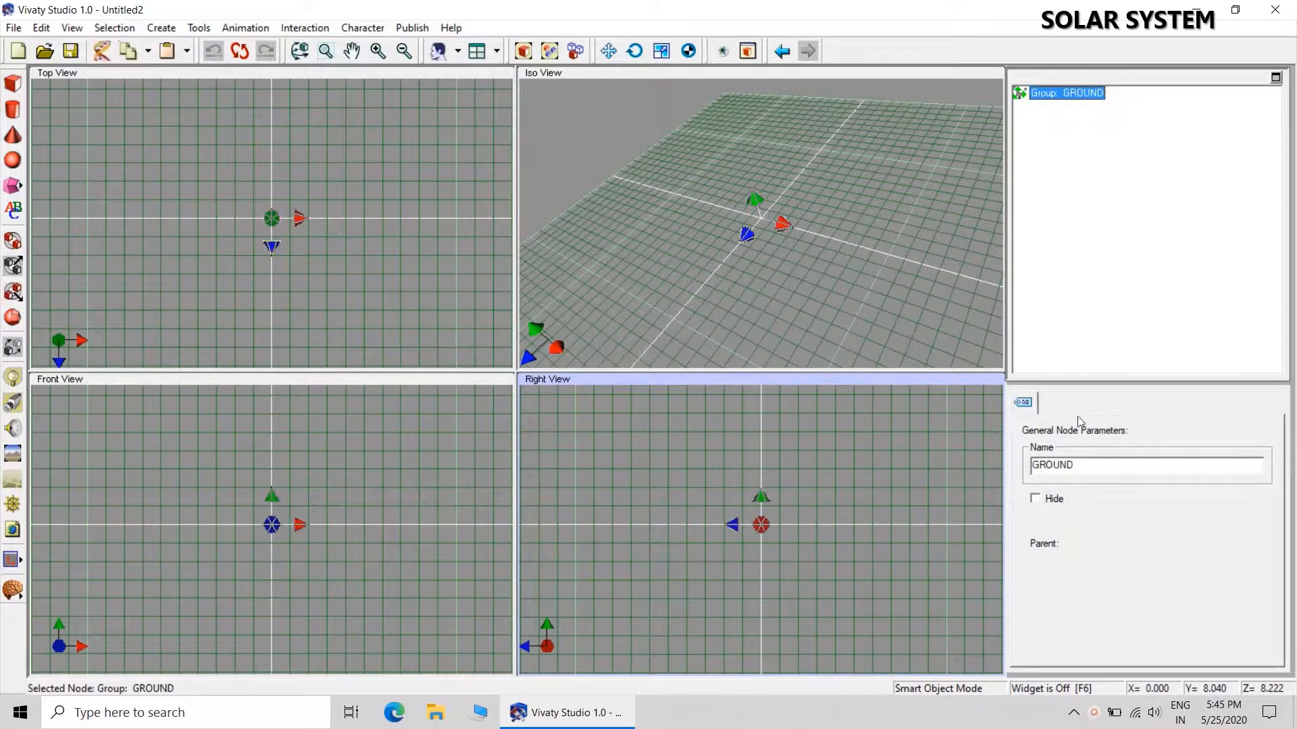
double_click(1105, 462)
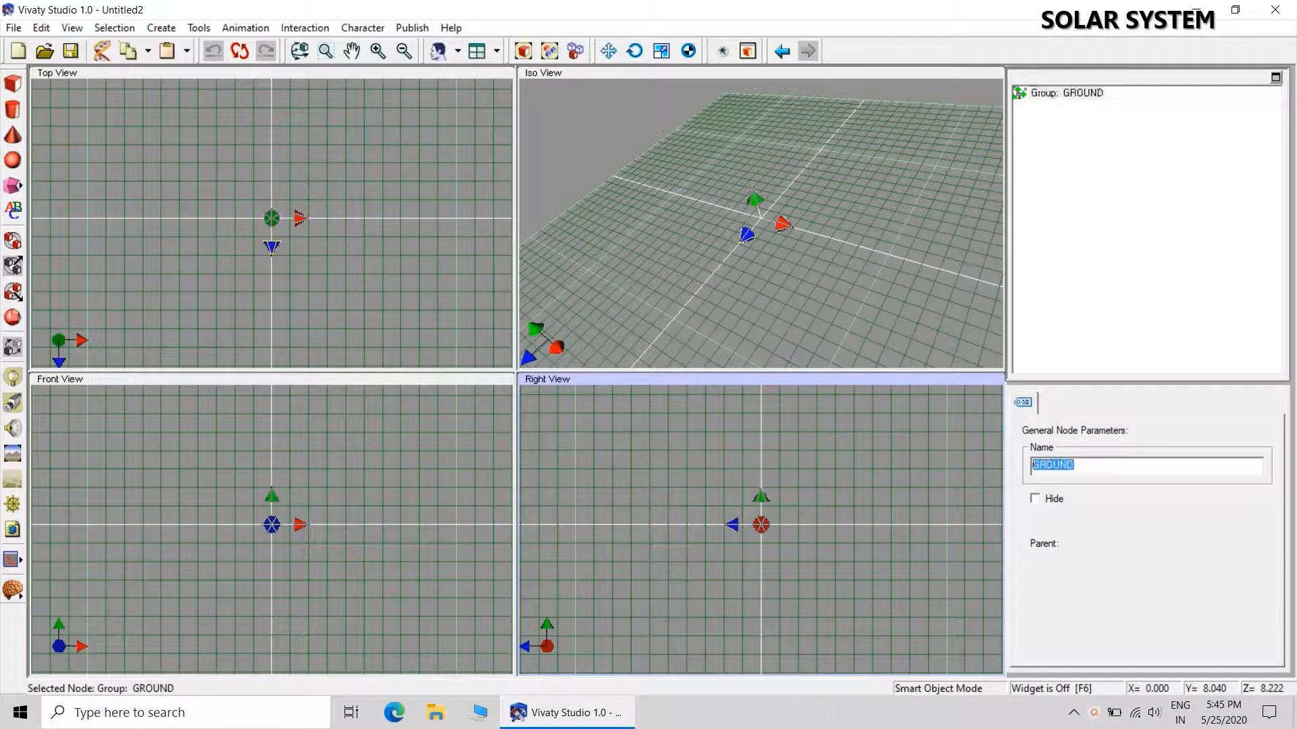
key(BackSpace)
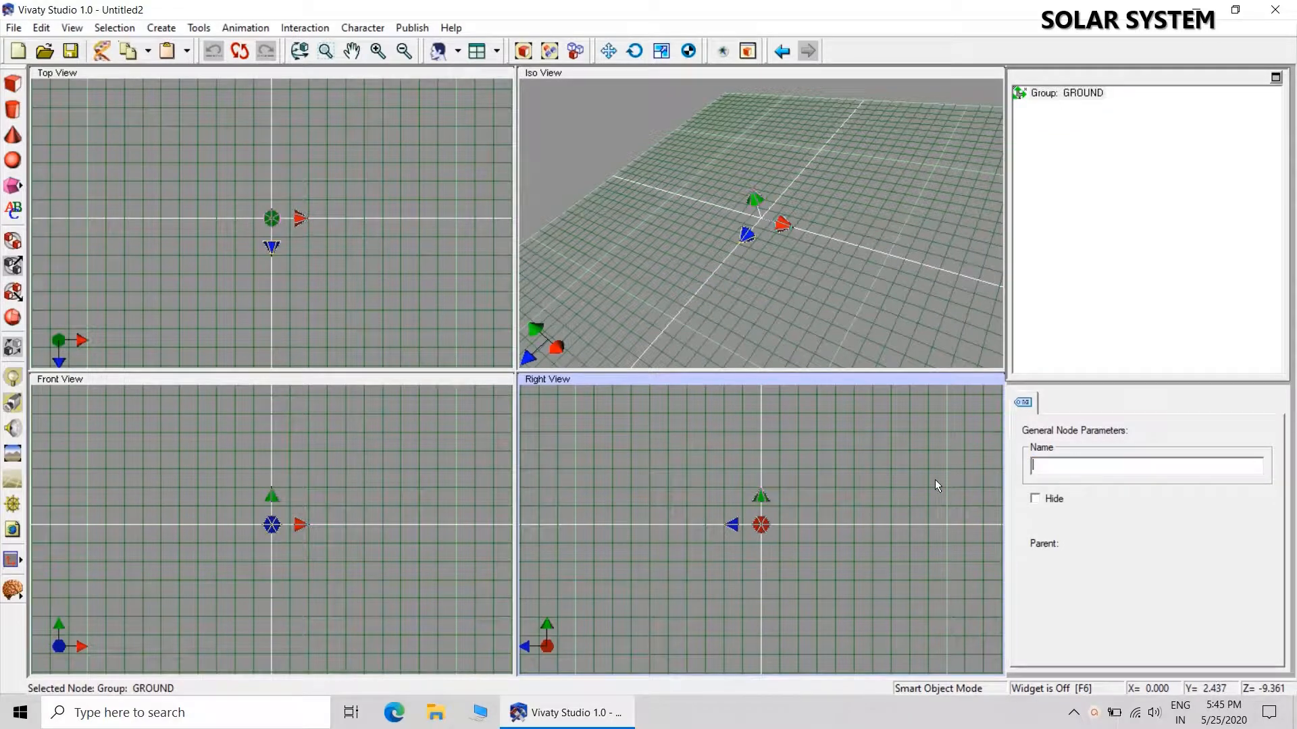
text(SOLAR SYSTEM)
key(Return)
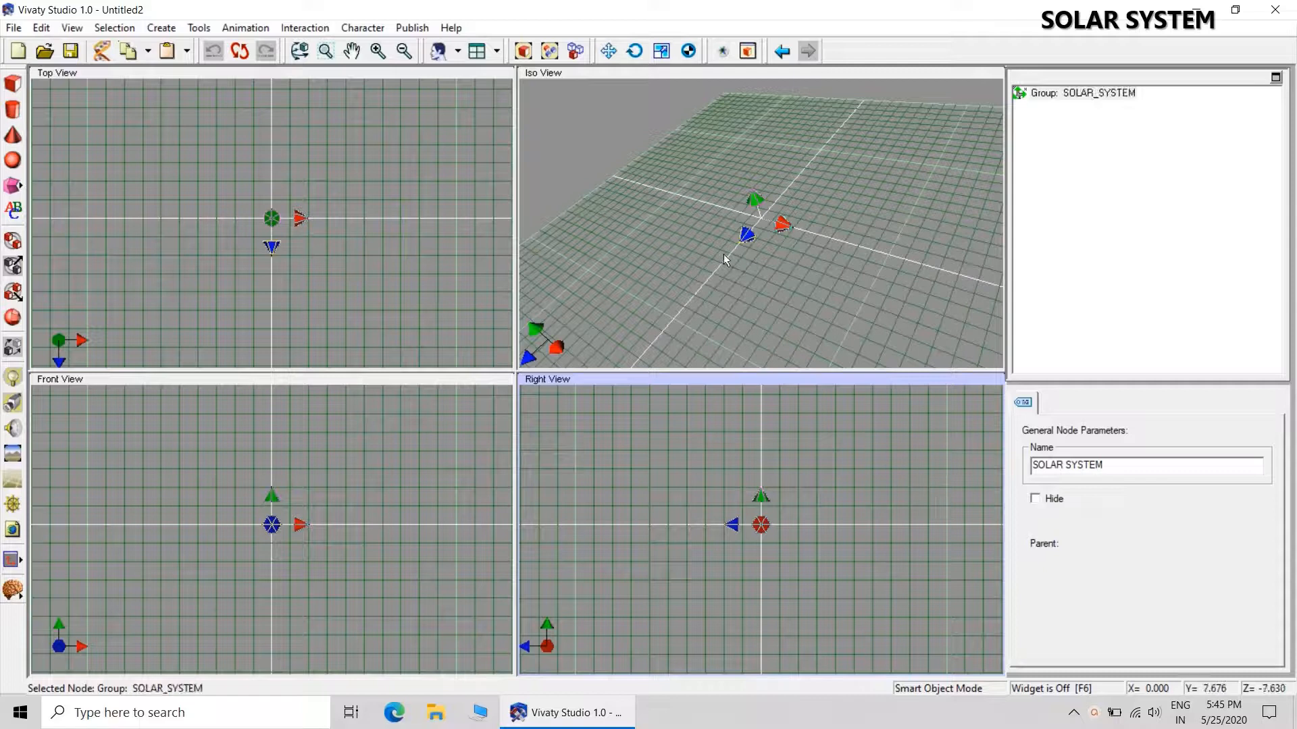
click(698, 248)
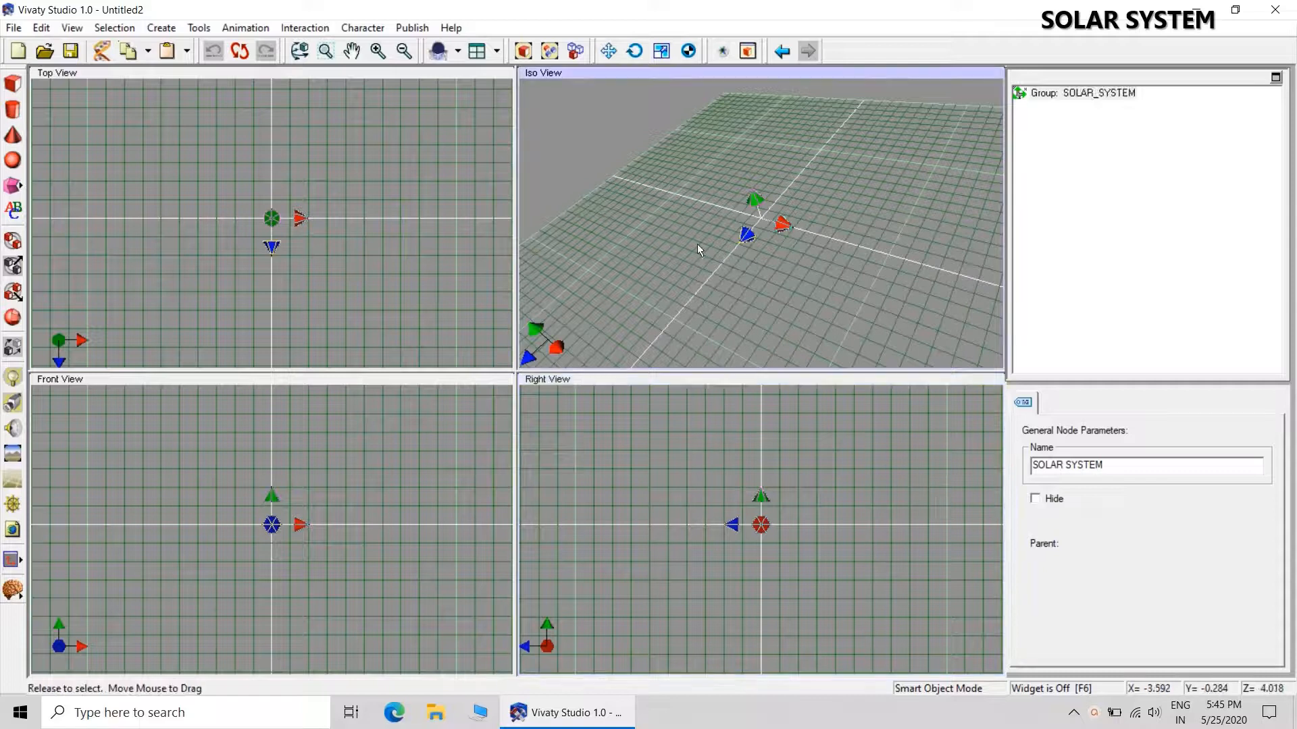
Place a sphere at the centre of the grid in the Iso View and zero all its translation values.
click(13, 160)
click(755, 220)
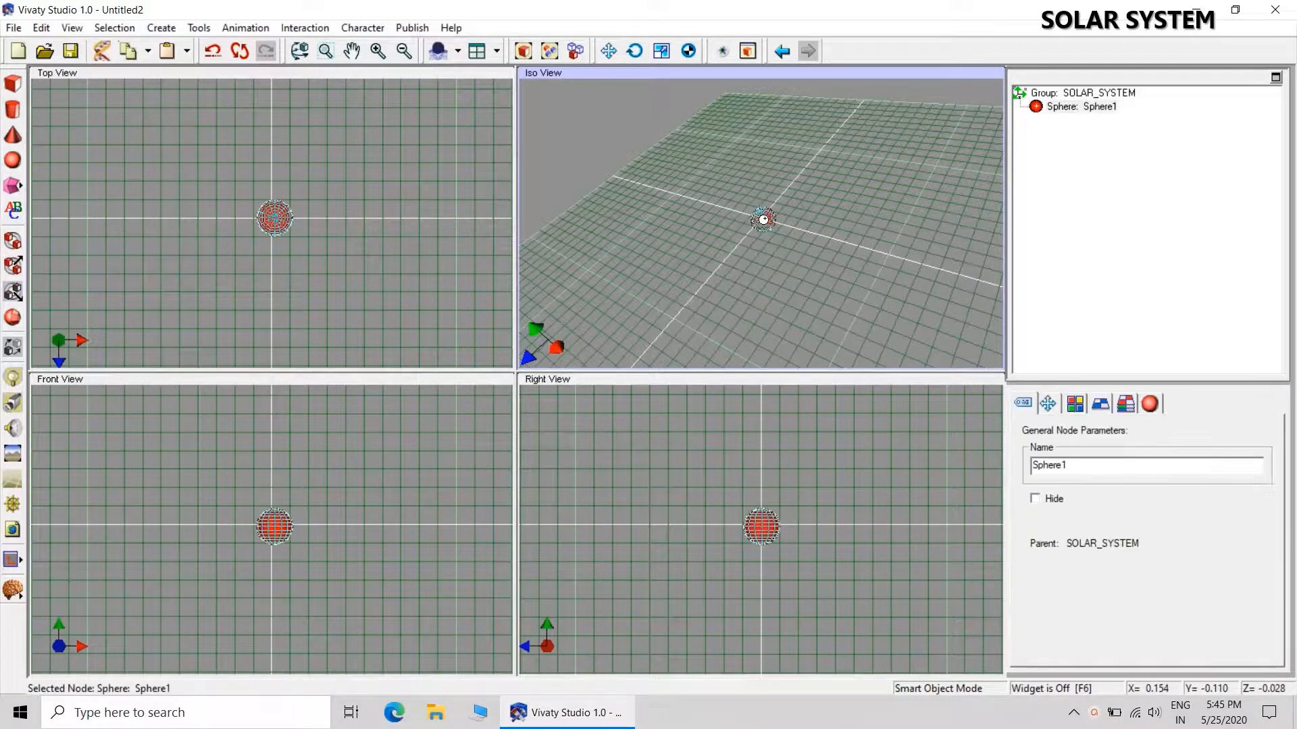
click(1055, 408)
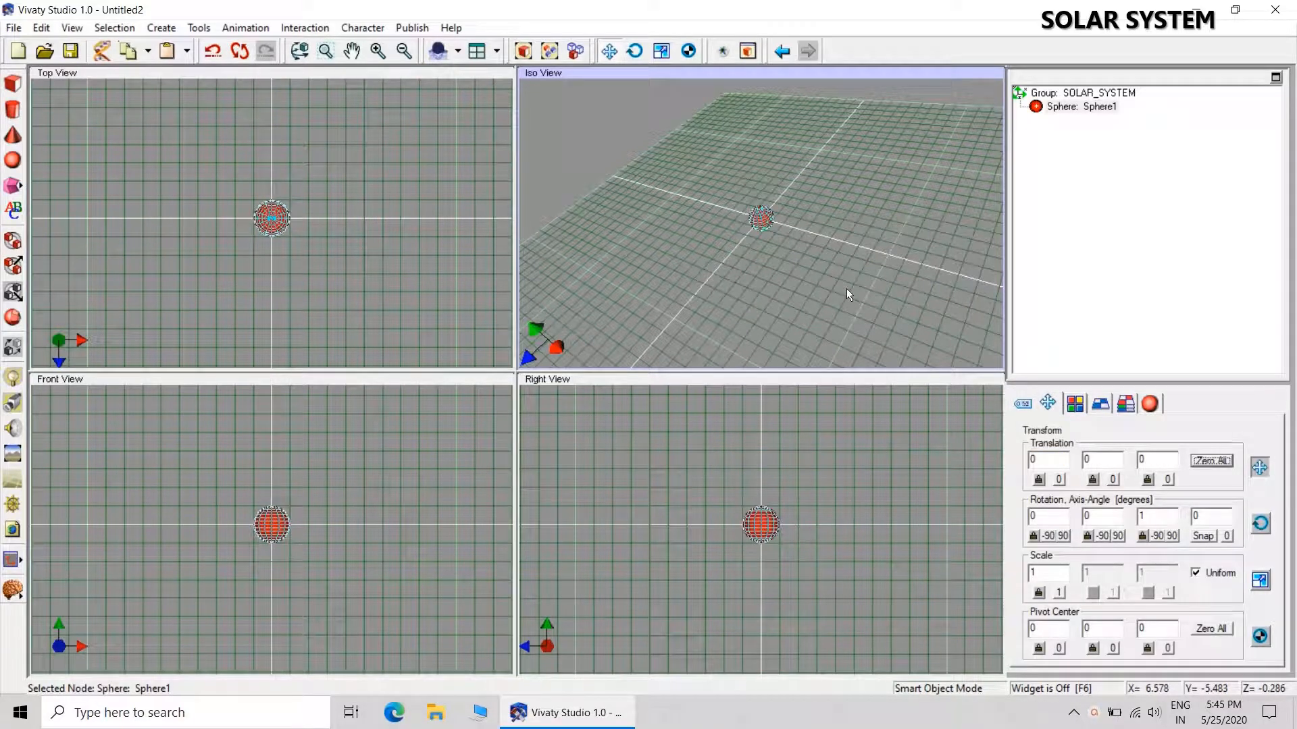
Set the sphere's uniform scale to 9 and rename it SUN.
click(1033, 573)
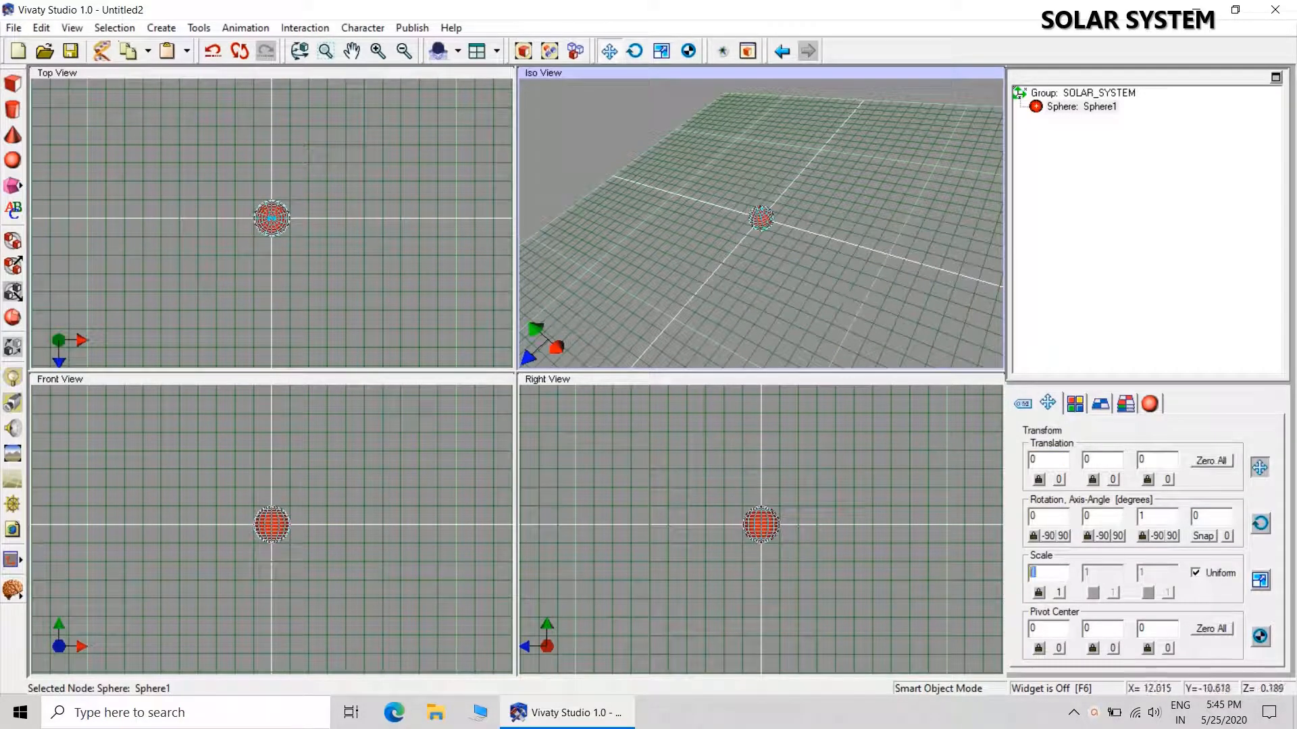
text(9)
key(Return)
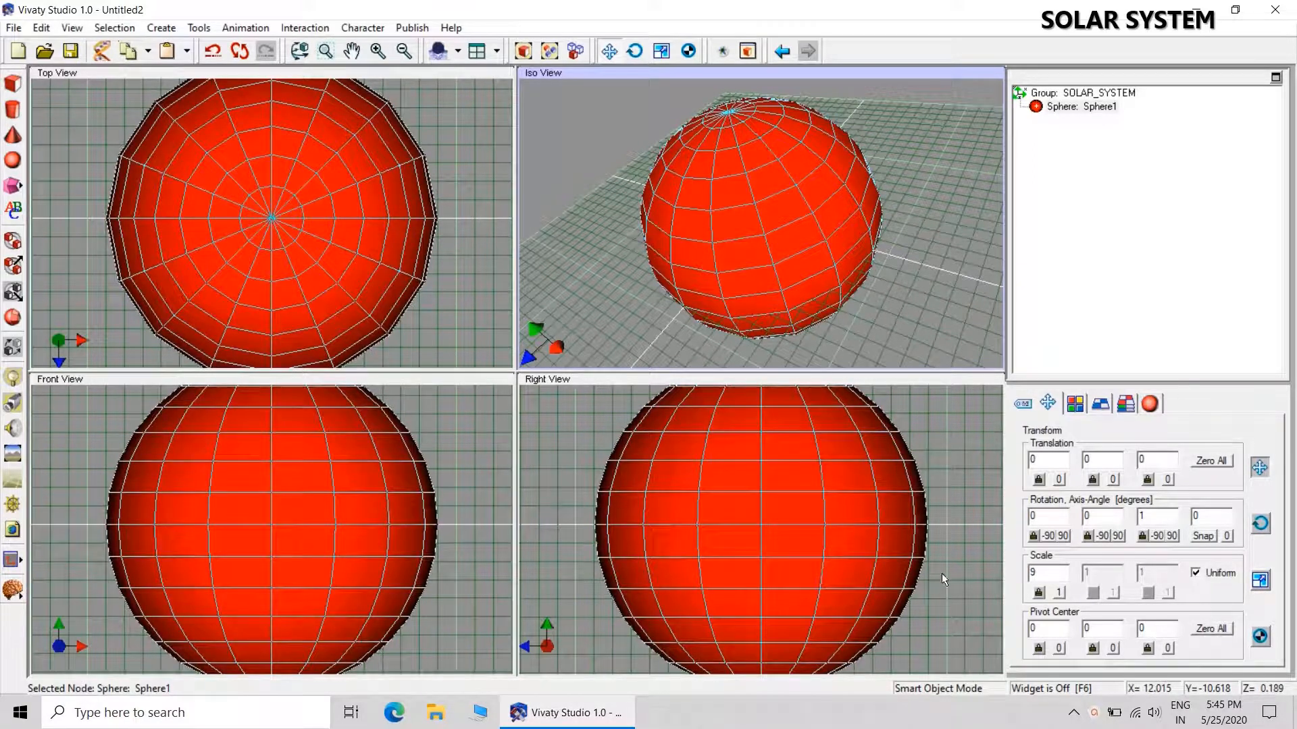
click(1022, 404)
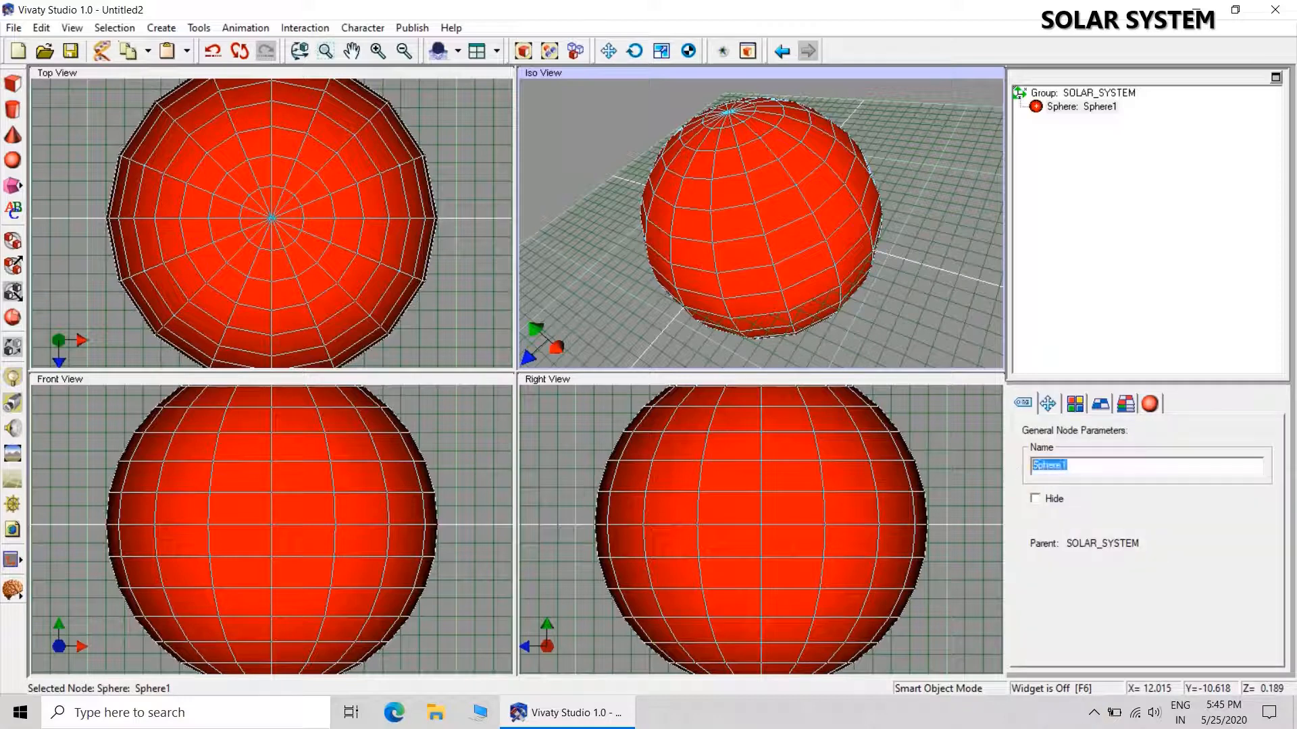
text(SUN)
key(Return)
click(937, 310)
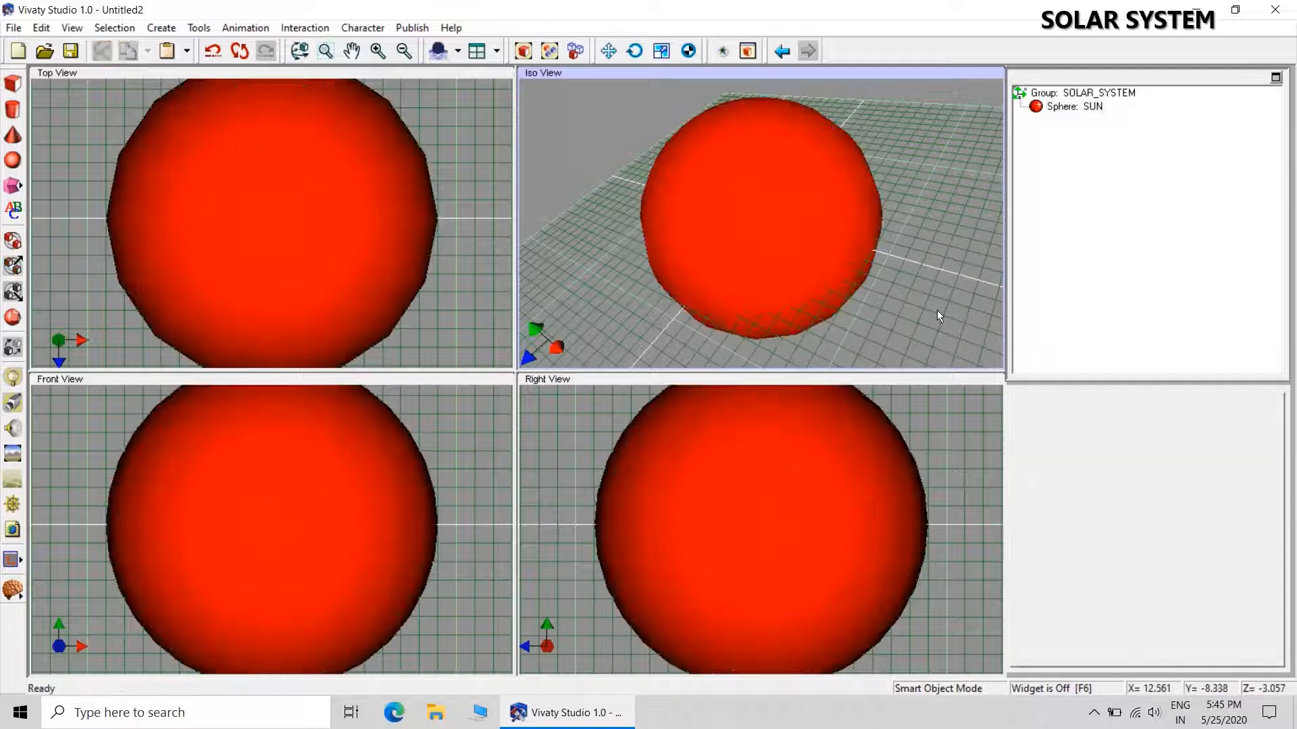
Look through the SOLAR SYSTEM folder on the Desktop for a texture image for the SUN sphere, without loading one.
click(1073, 108)
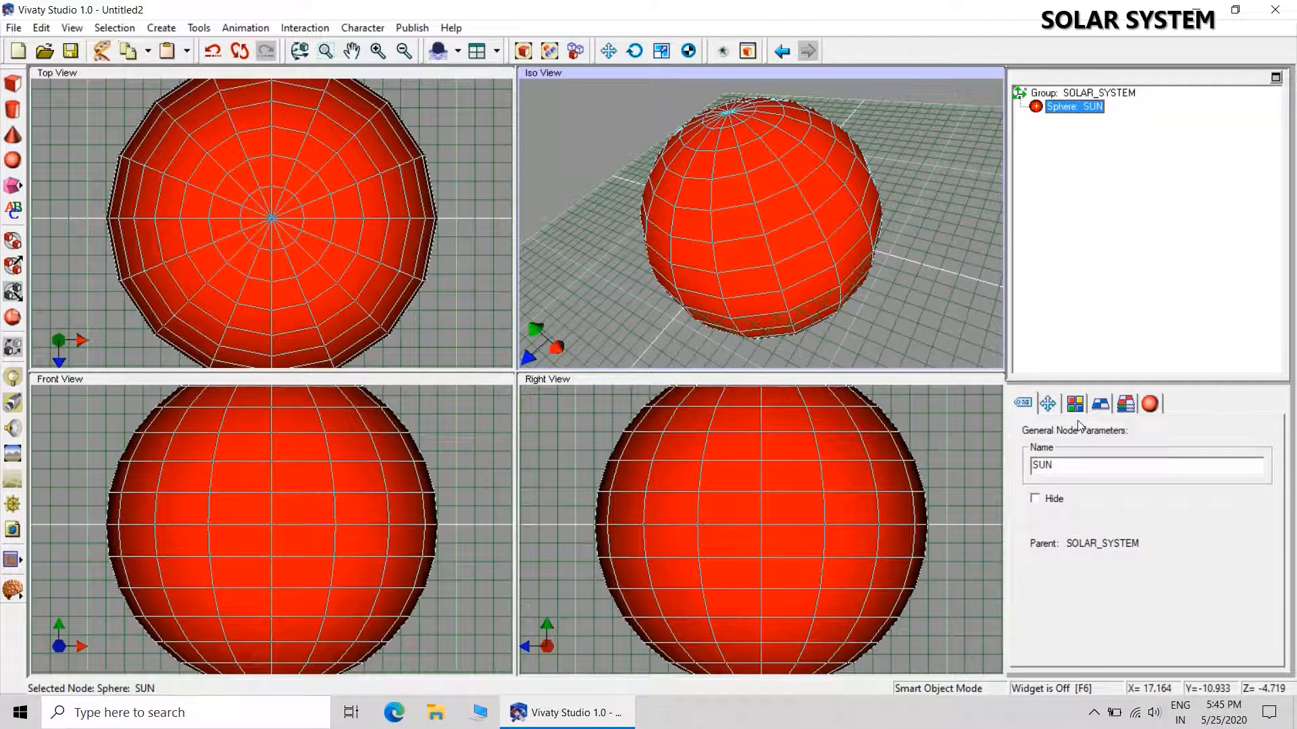
click(1080, 410)
click(1100, 404)
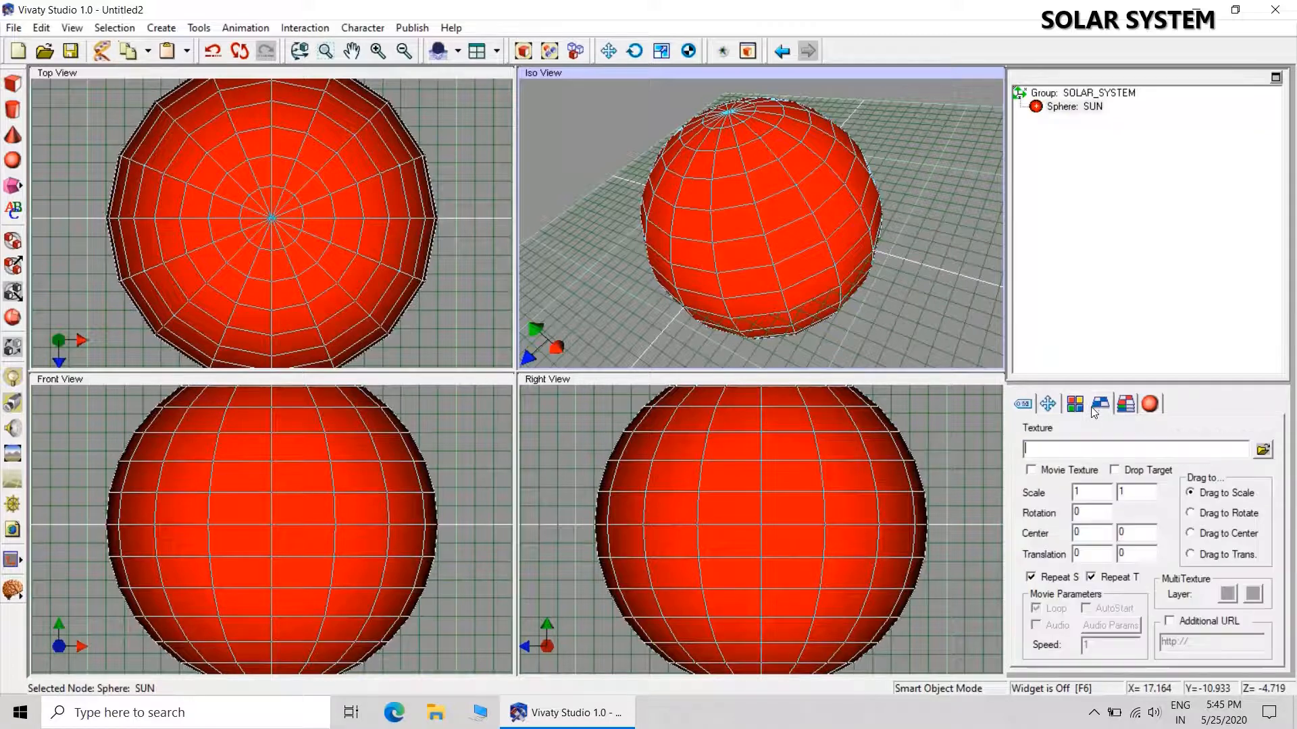
click(1262, 450)
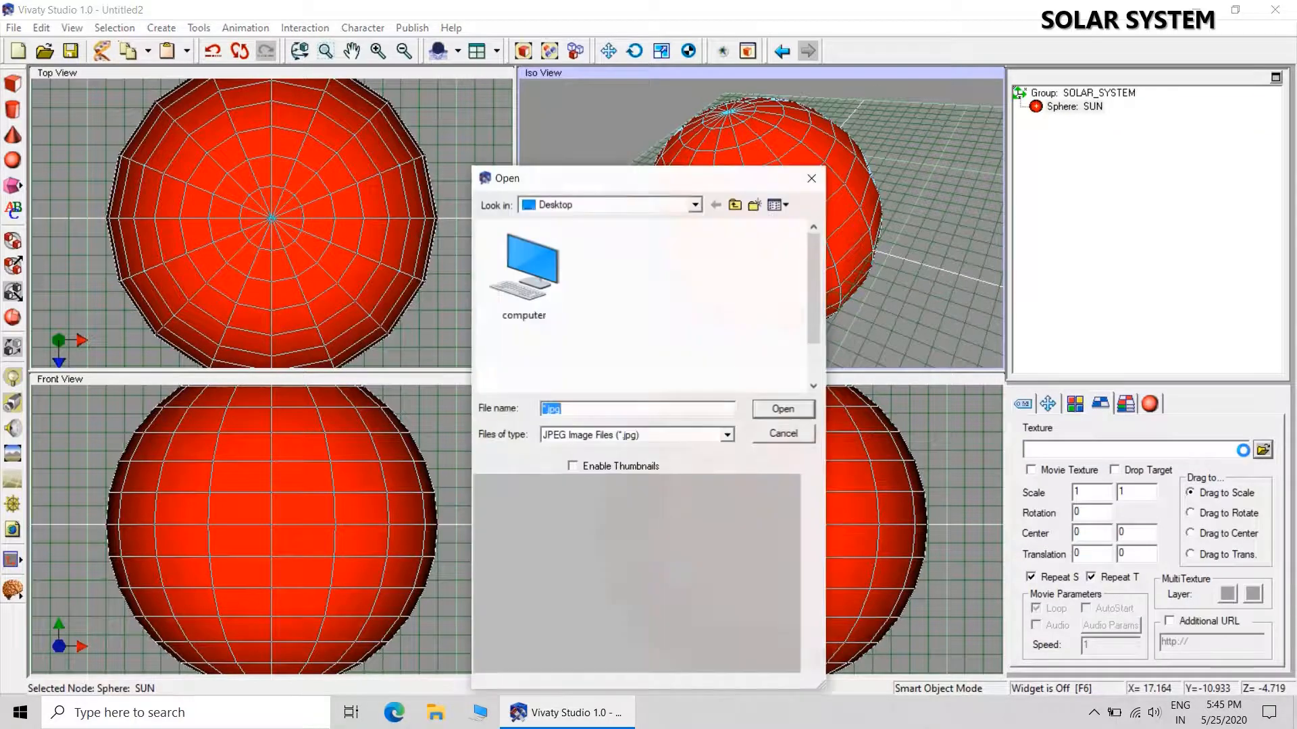
double_click(529, 290)
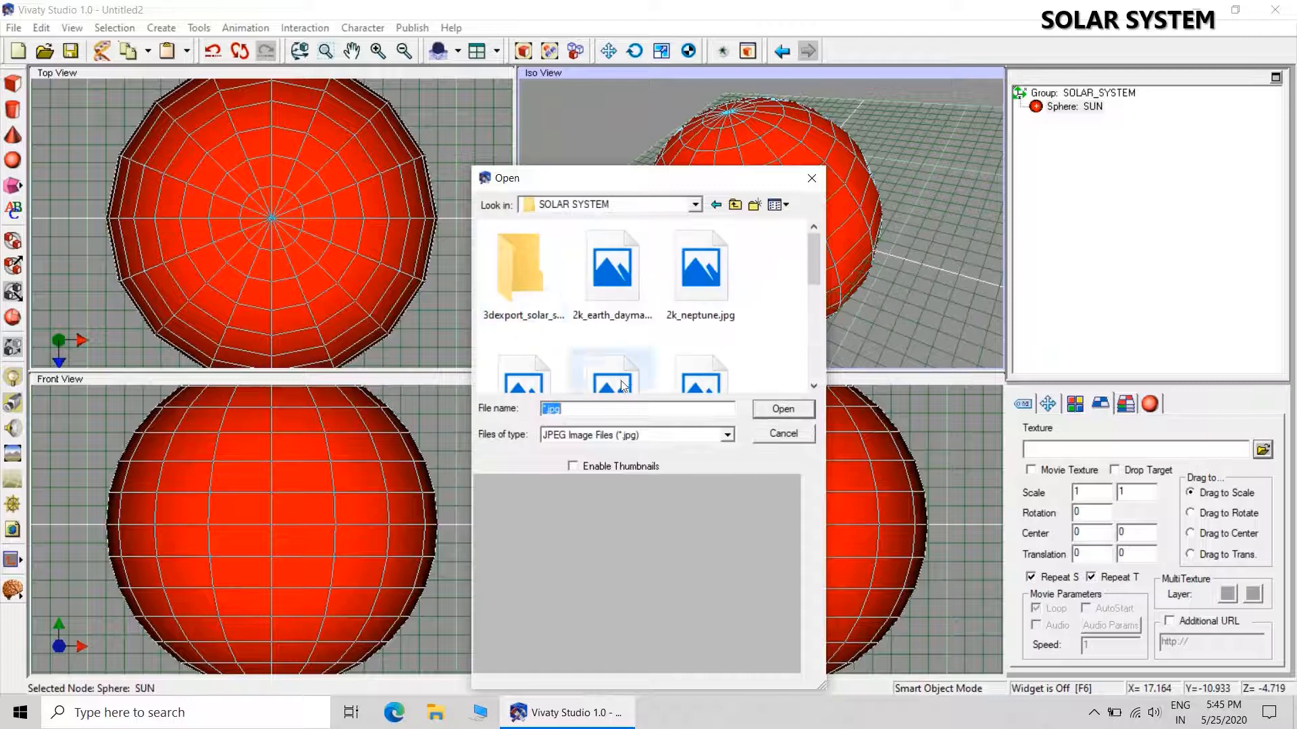
drag(813, 264, 810, 383)
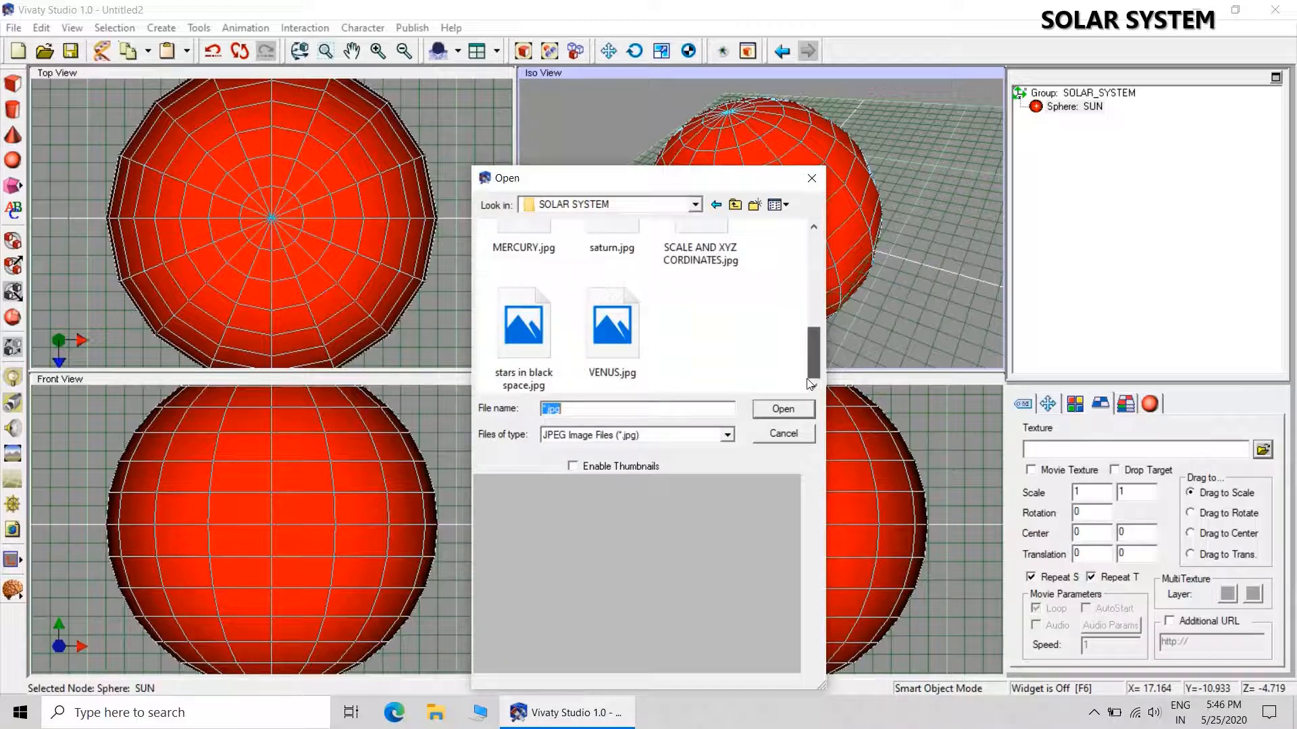
click(811, 178)
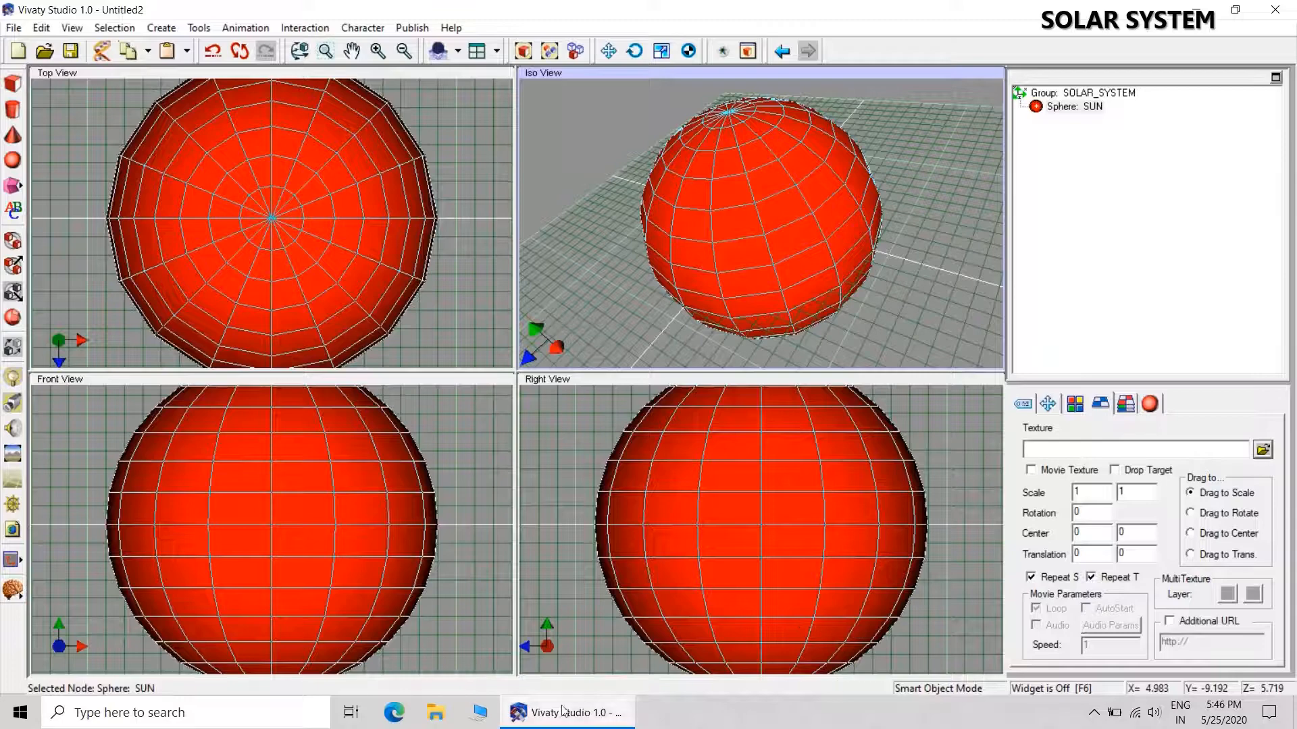
Switch to Microsoft Edge and open the full browsing history.
click(394, 713)
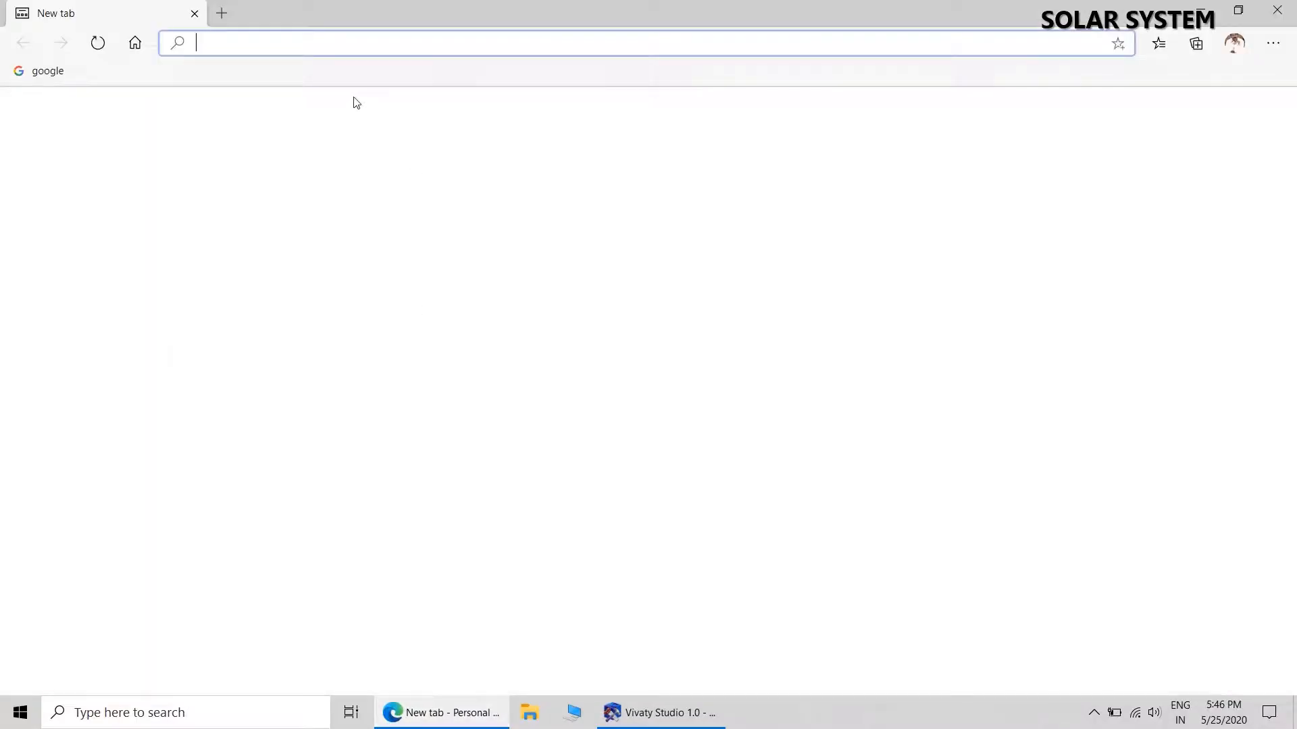
click(1273, 42)
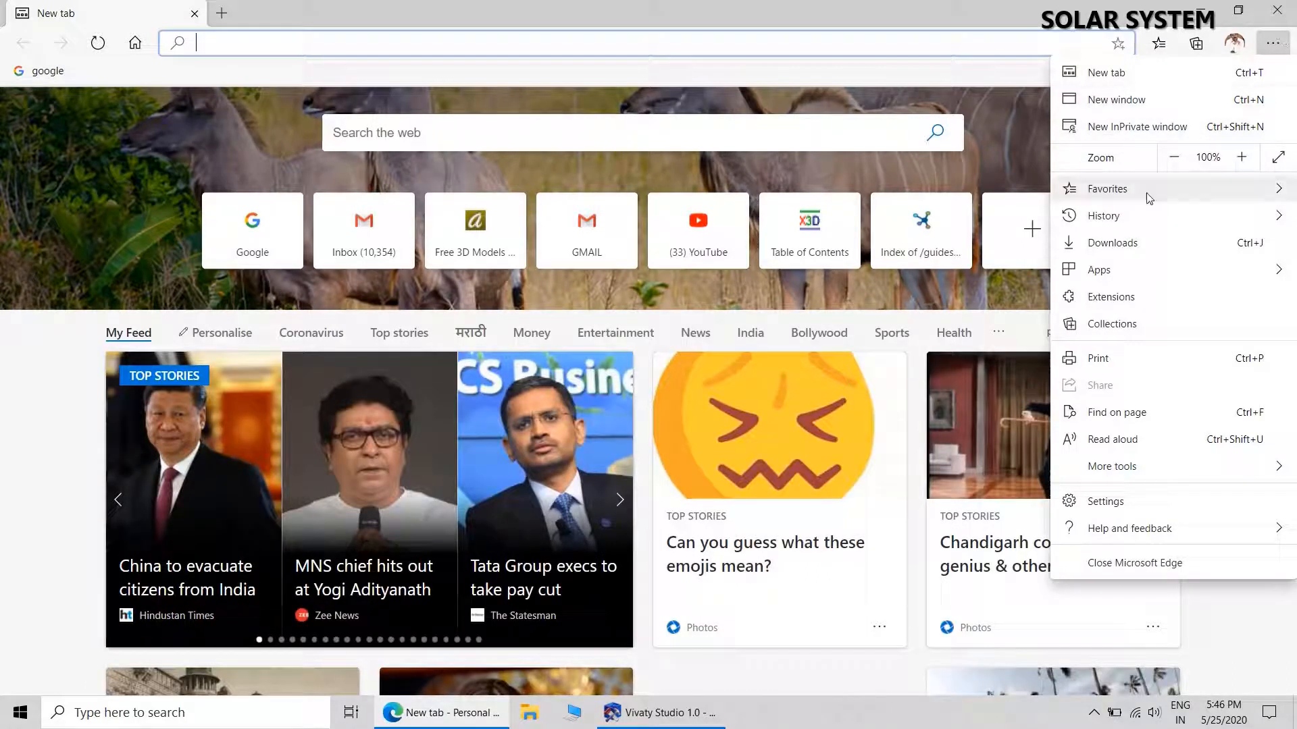
mouse_move(1129, 219)
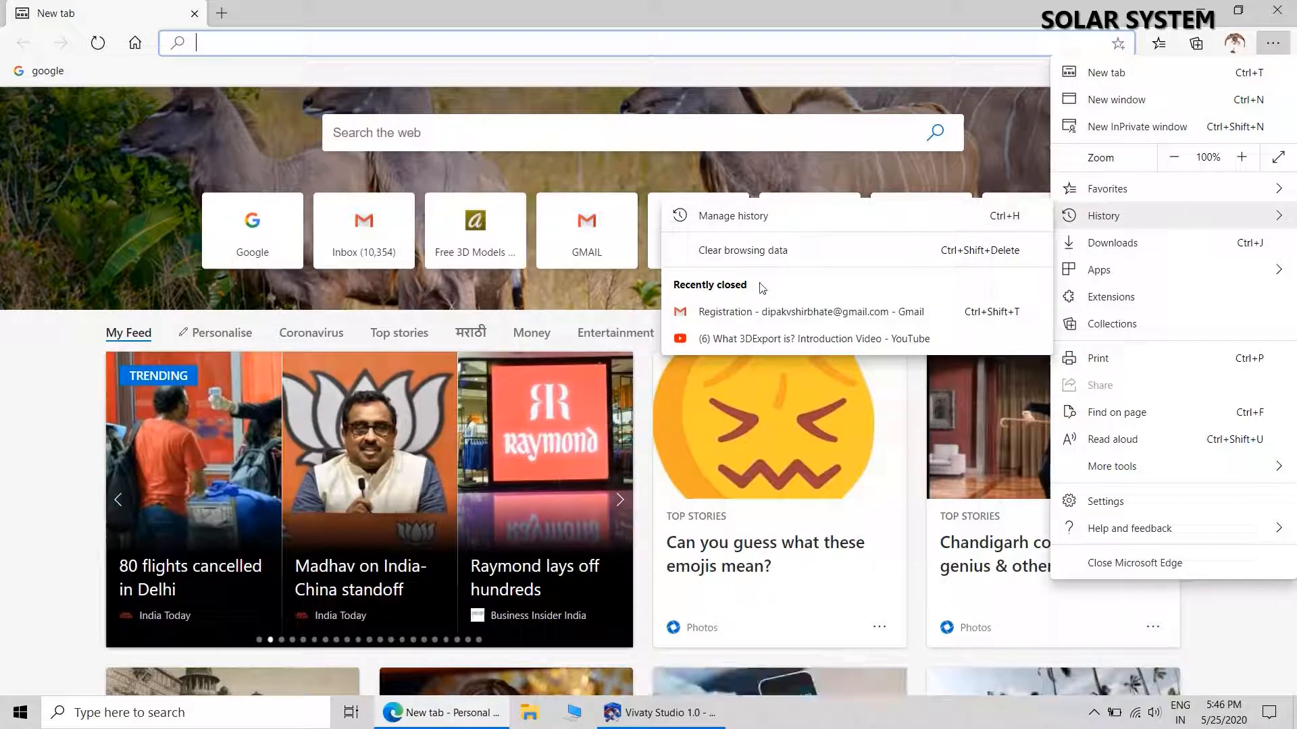
click(739, 219)
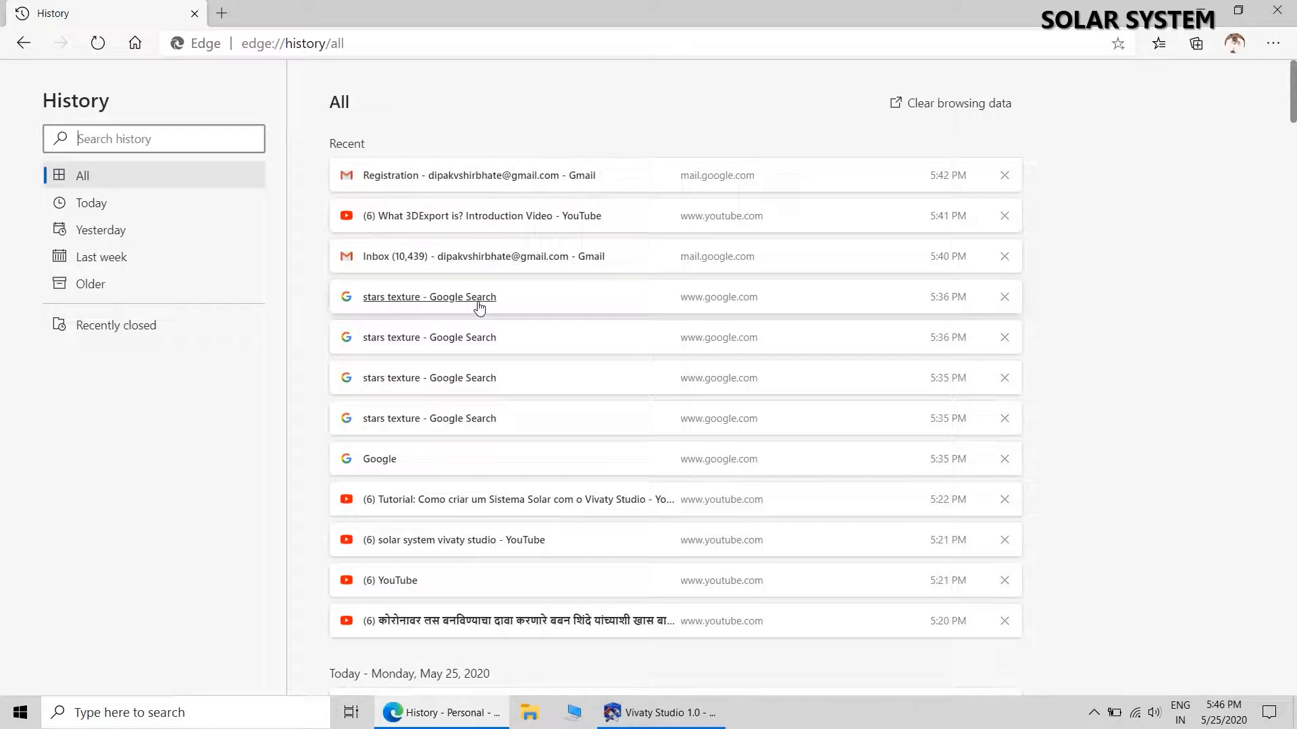
Reopen the earlier "stars texture" Google web search from the history and open Solar System Scope's Solar Textures page from it.
click(387, 305)
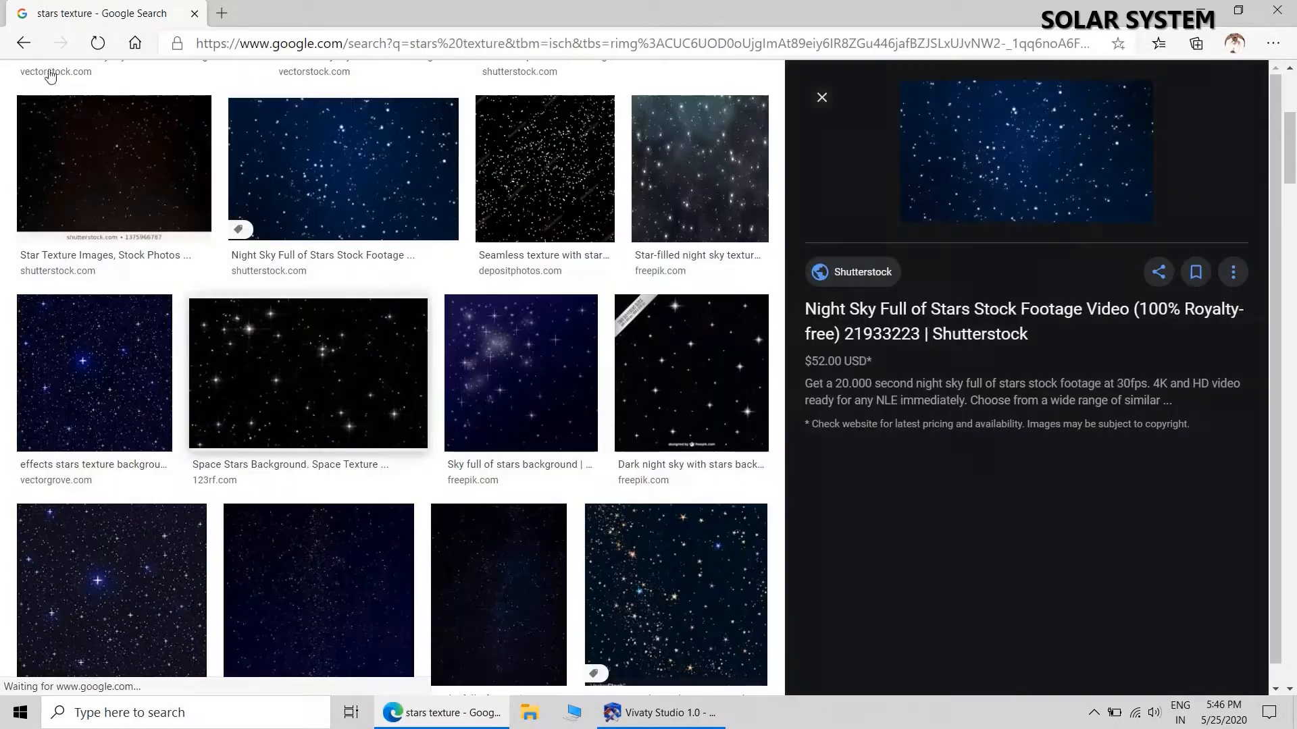
click(23, 43)
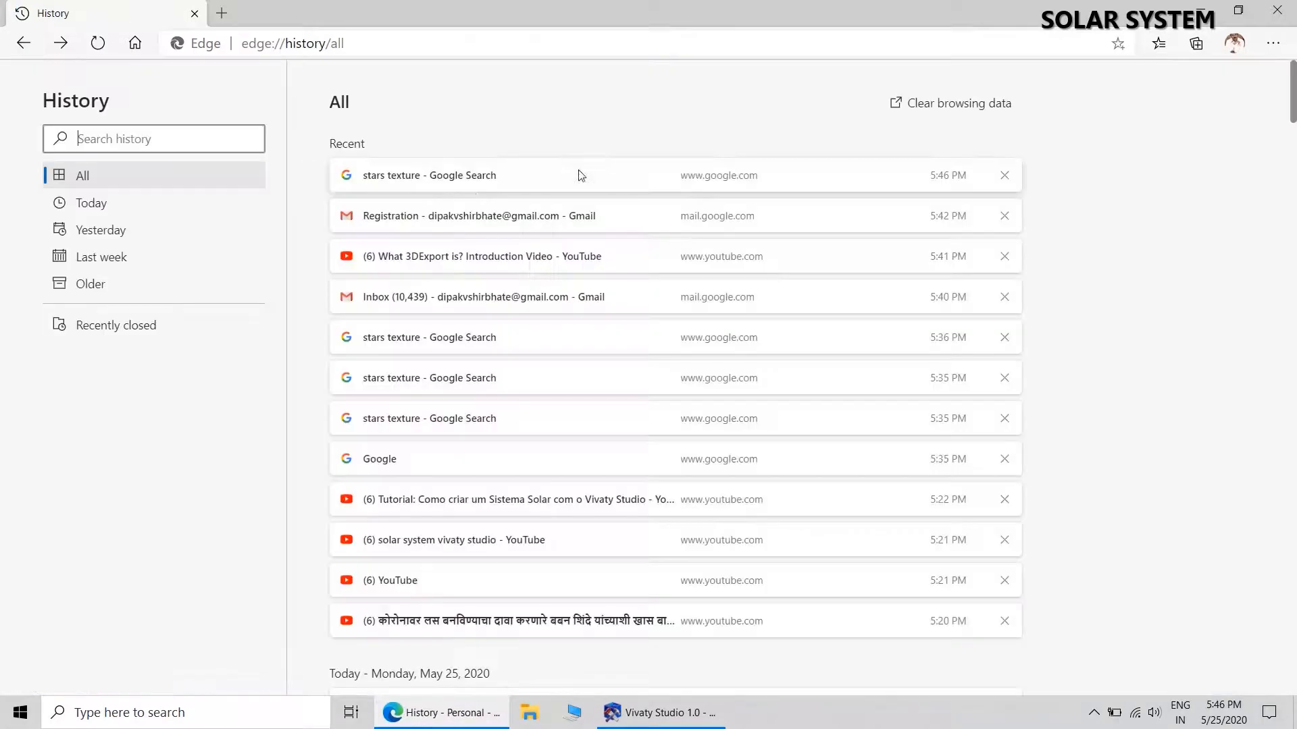
click(391, 419)
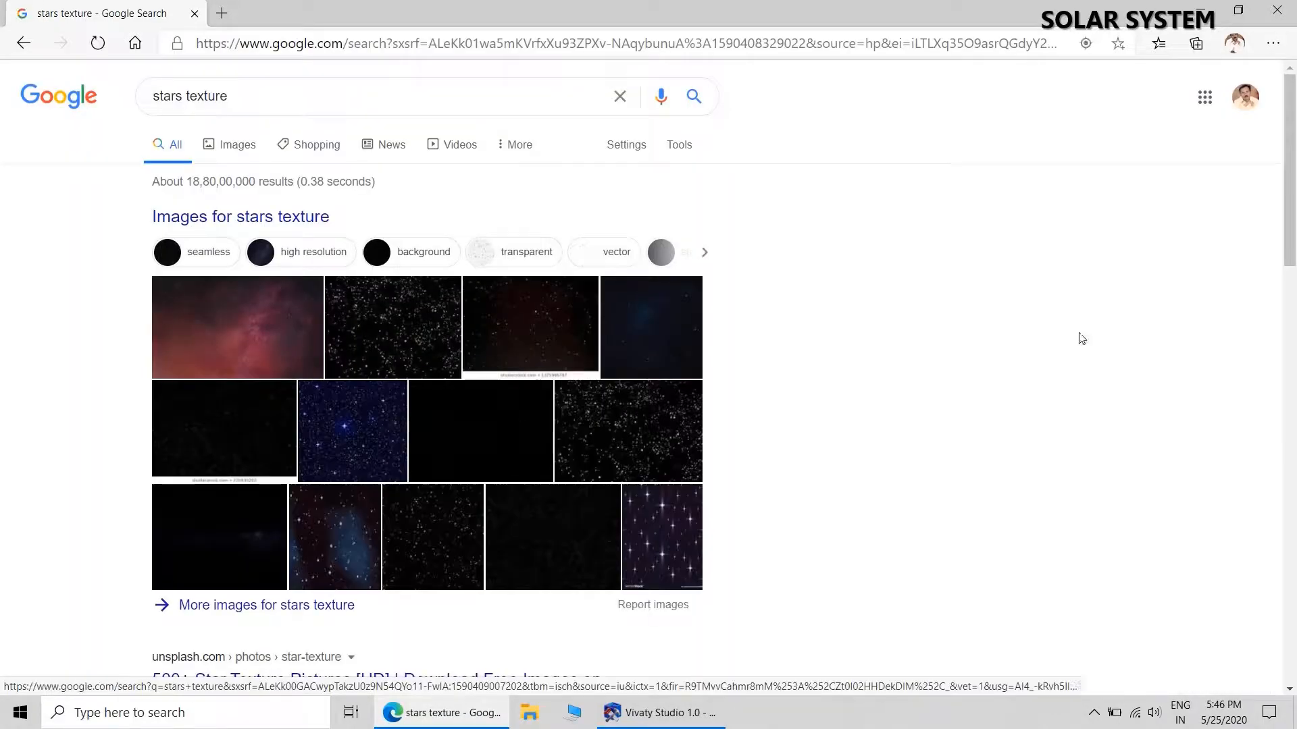
drag(1290, 177, 1288, 378)
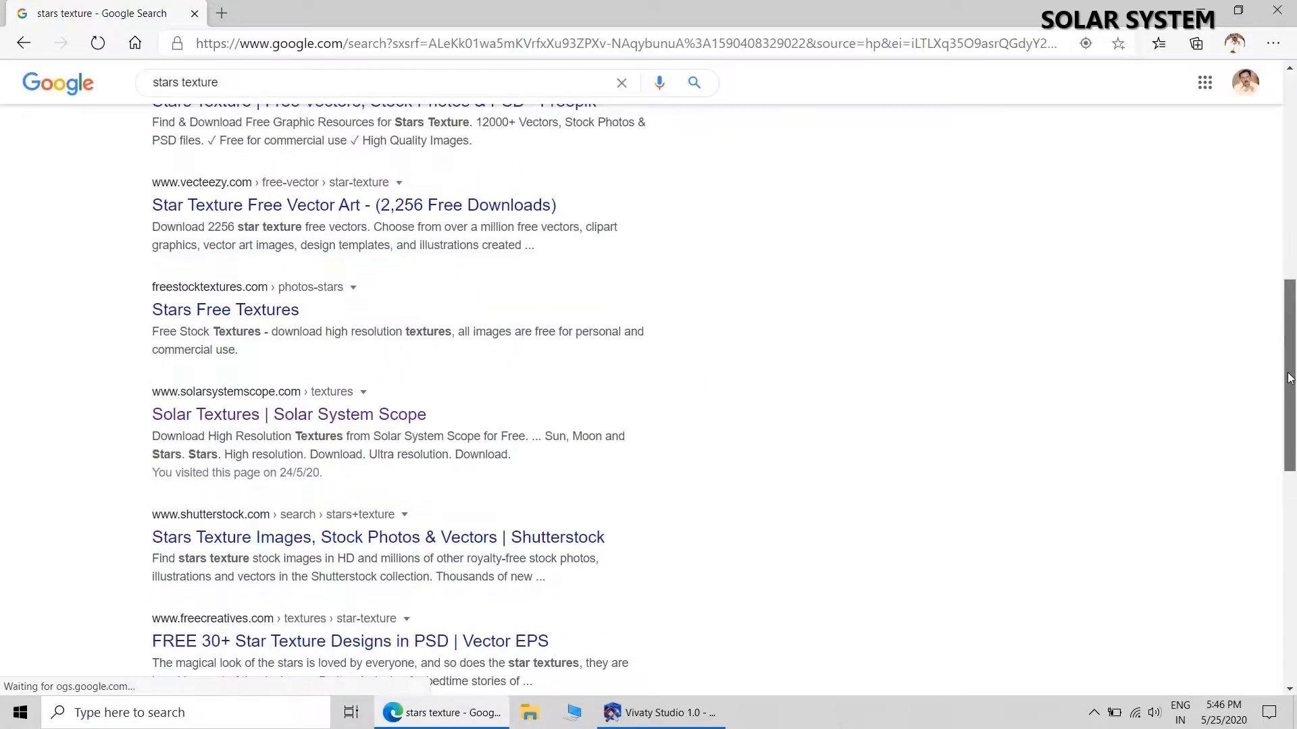
click(283, 419)
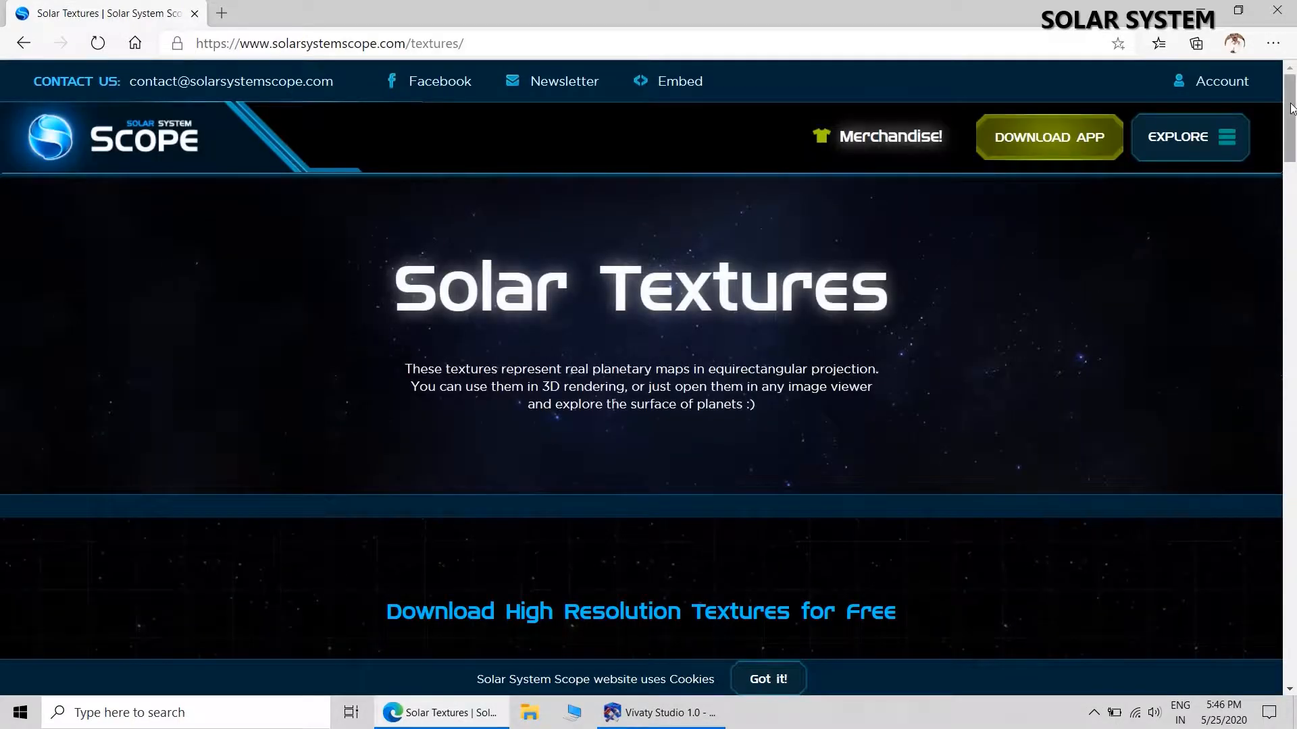
Open the high-resolution 2K Sun texture and save it as 2k_sun.jpg in the Desktop's SOLAR SYSTEM folder.
drag(1286, 123, 1291, 354)
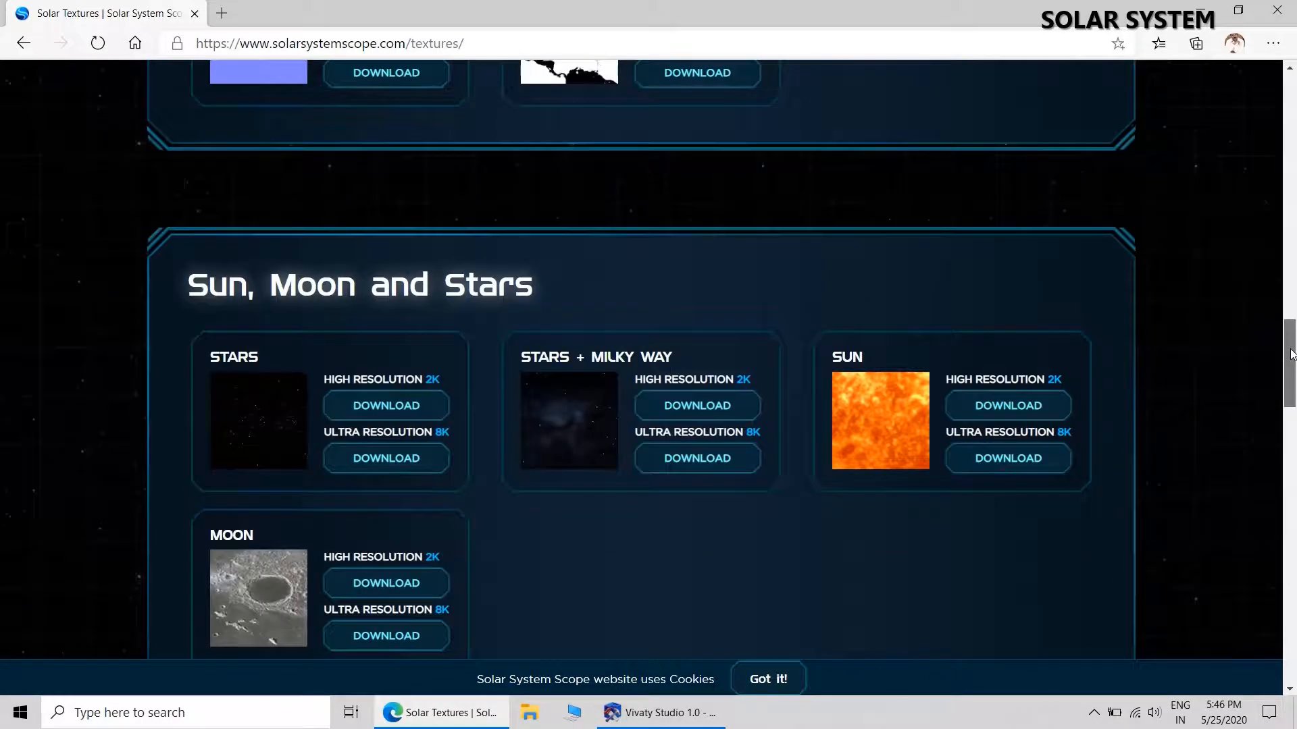
click(1013, 407)
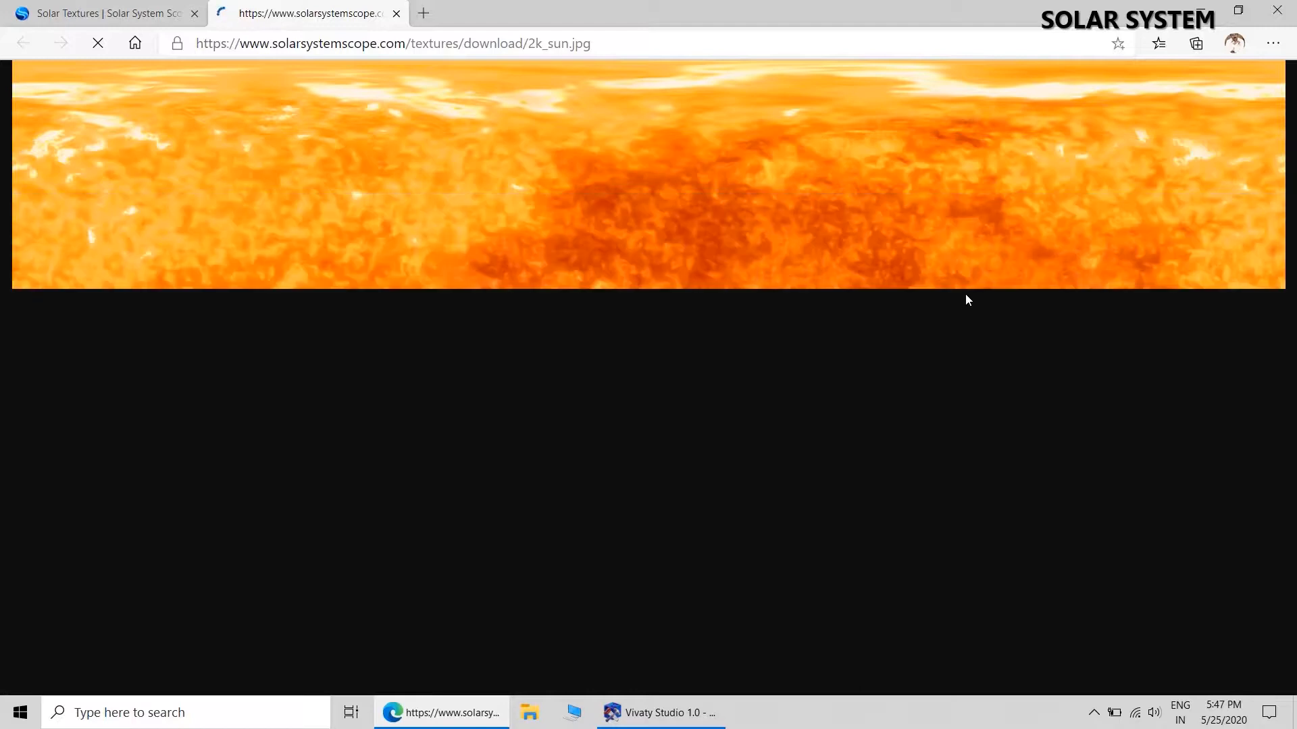
right_click(921, 278)
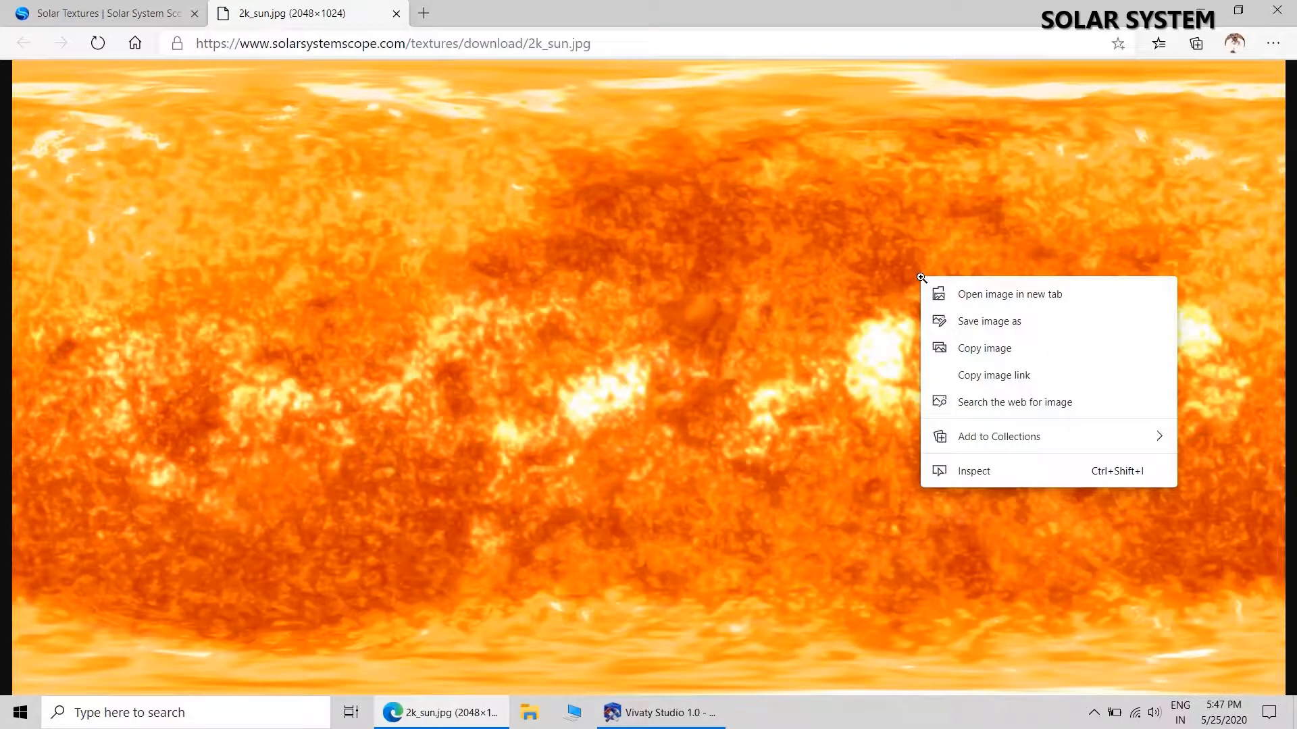
click(1042, 320)
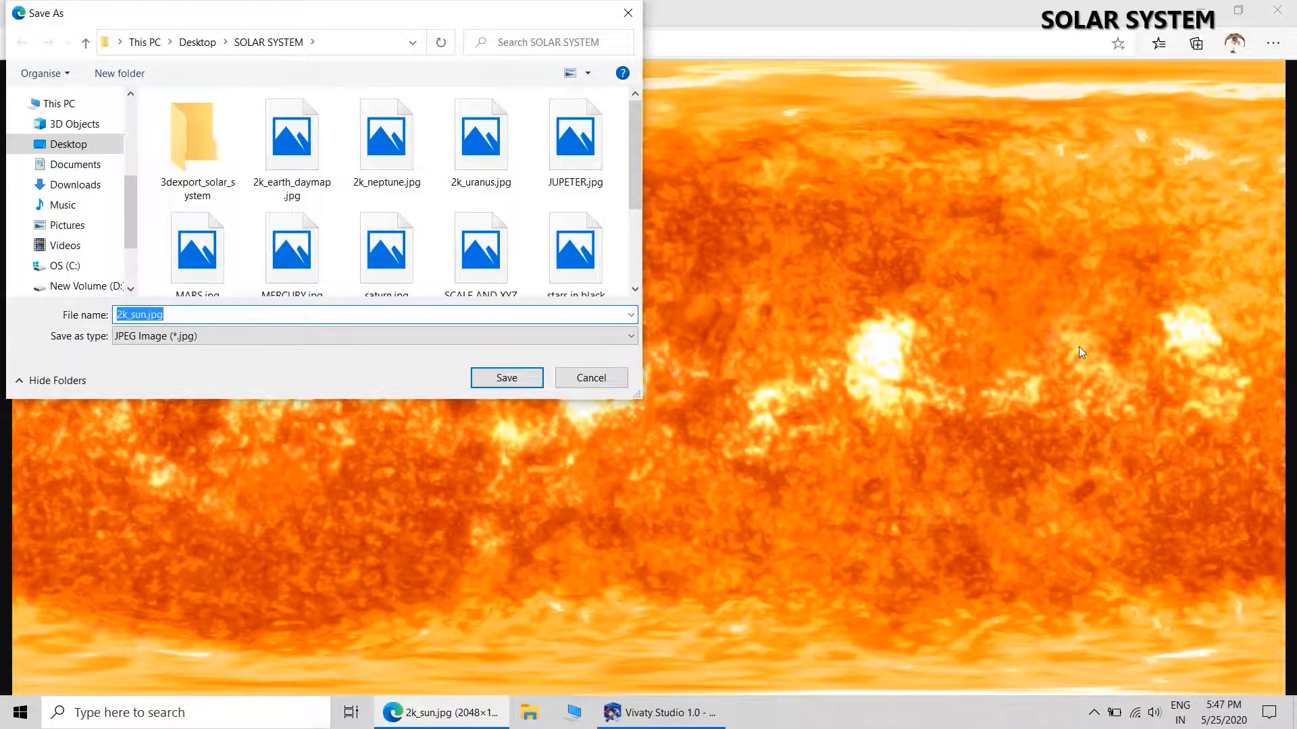
click(508, 378)
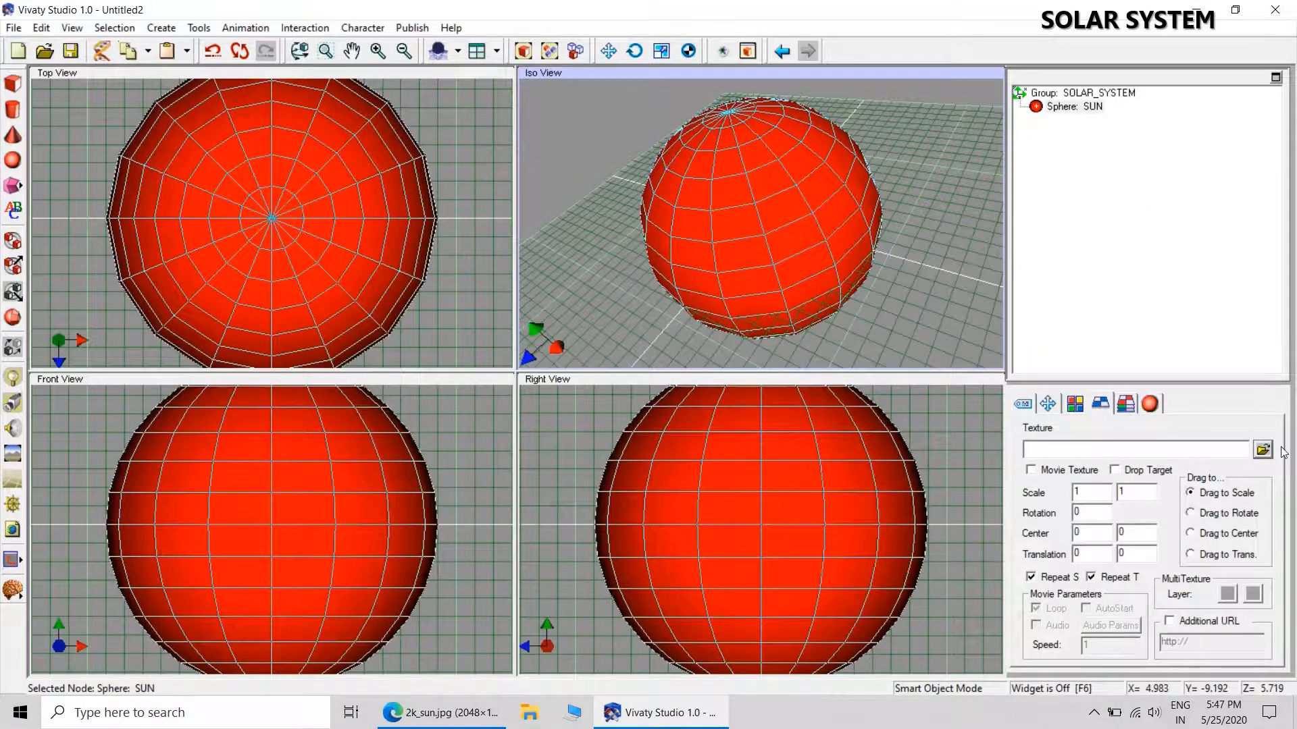
Load 2k_sun.jpg from the SOLAR SYSTEM folder as the texture of the SUN sphere.
click(1262, 450)
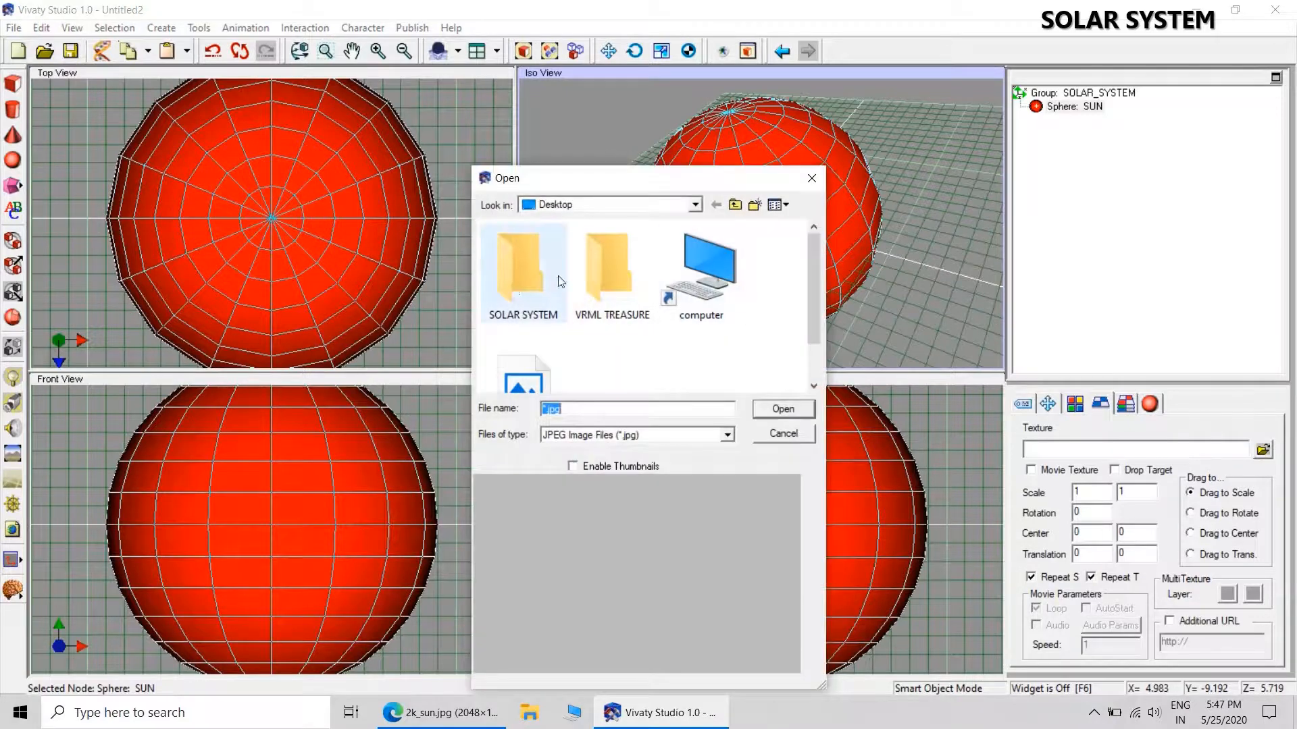
double_click(517, 269)
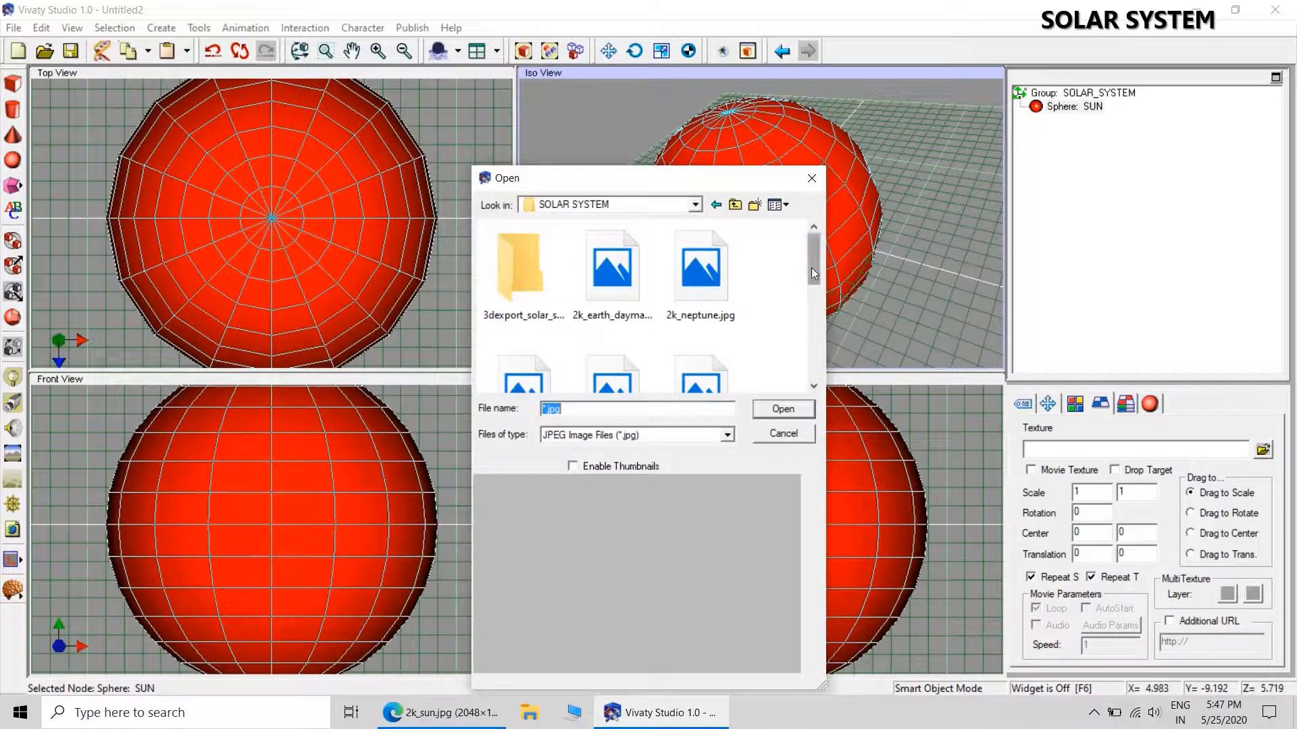
drag(812, 267, 813, 316)
click(527, 245)
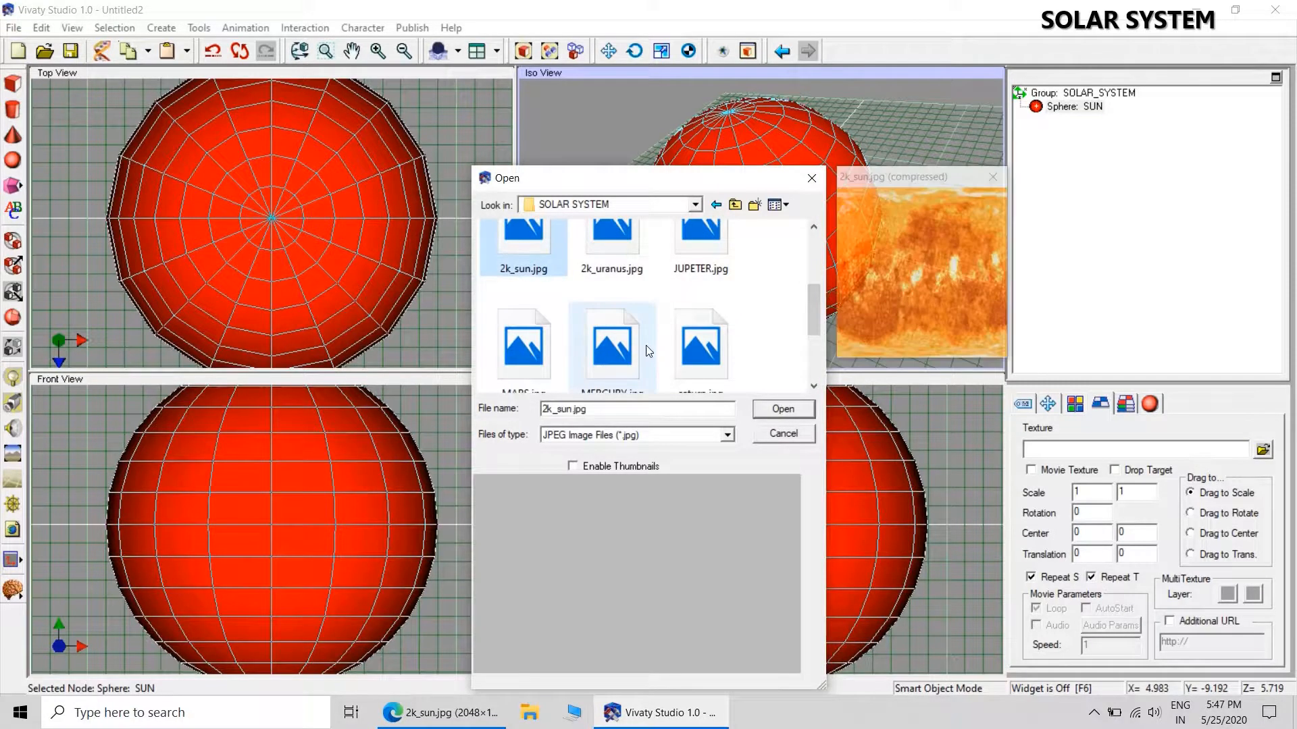
click(786, 408)
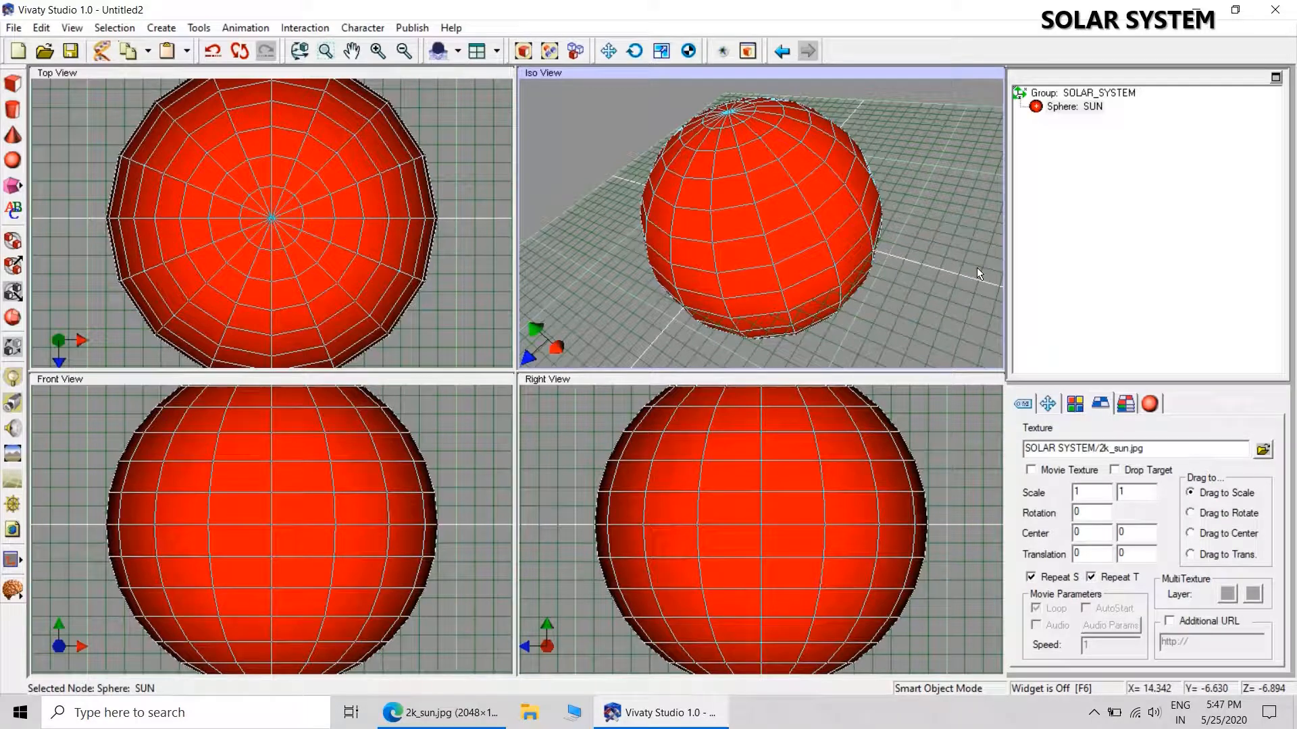
Zoom out the Iso, Top, Front and Right views until the whole SUN sphere fits in each.
click(406, 56)
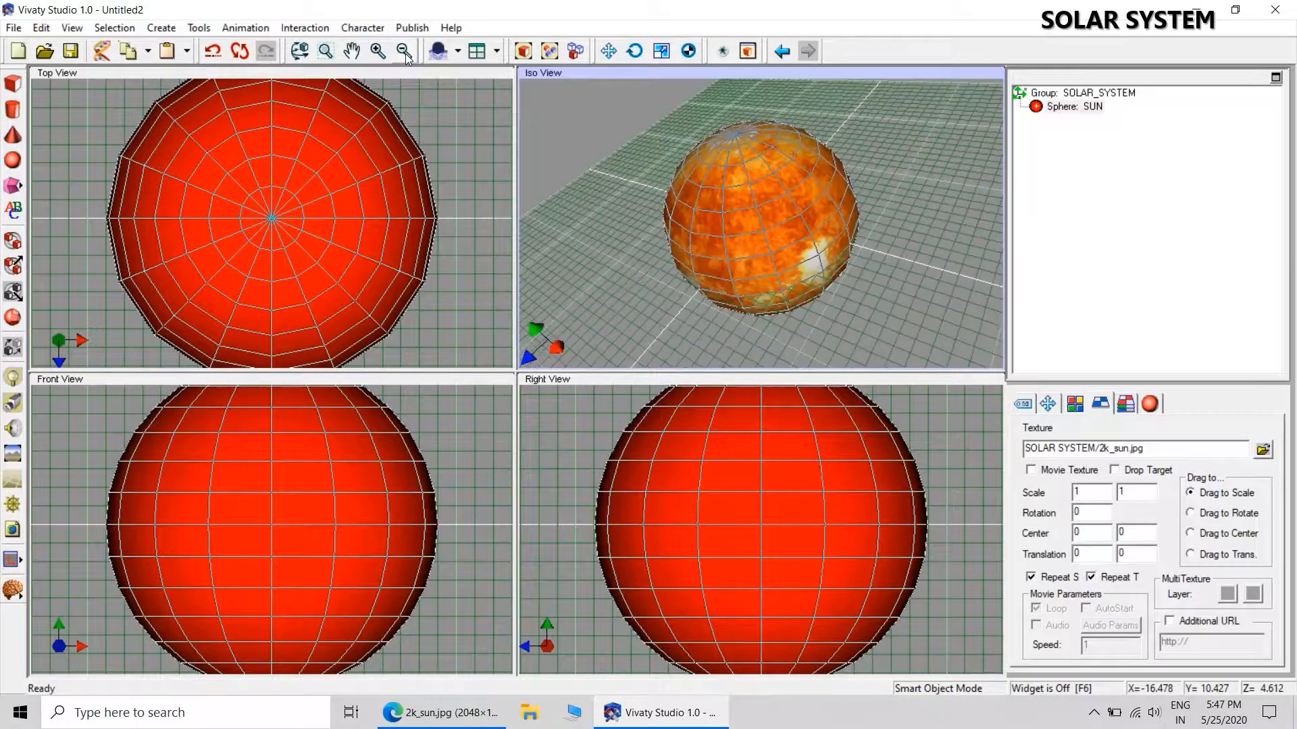
click(411, 73)
click(405, 57)
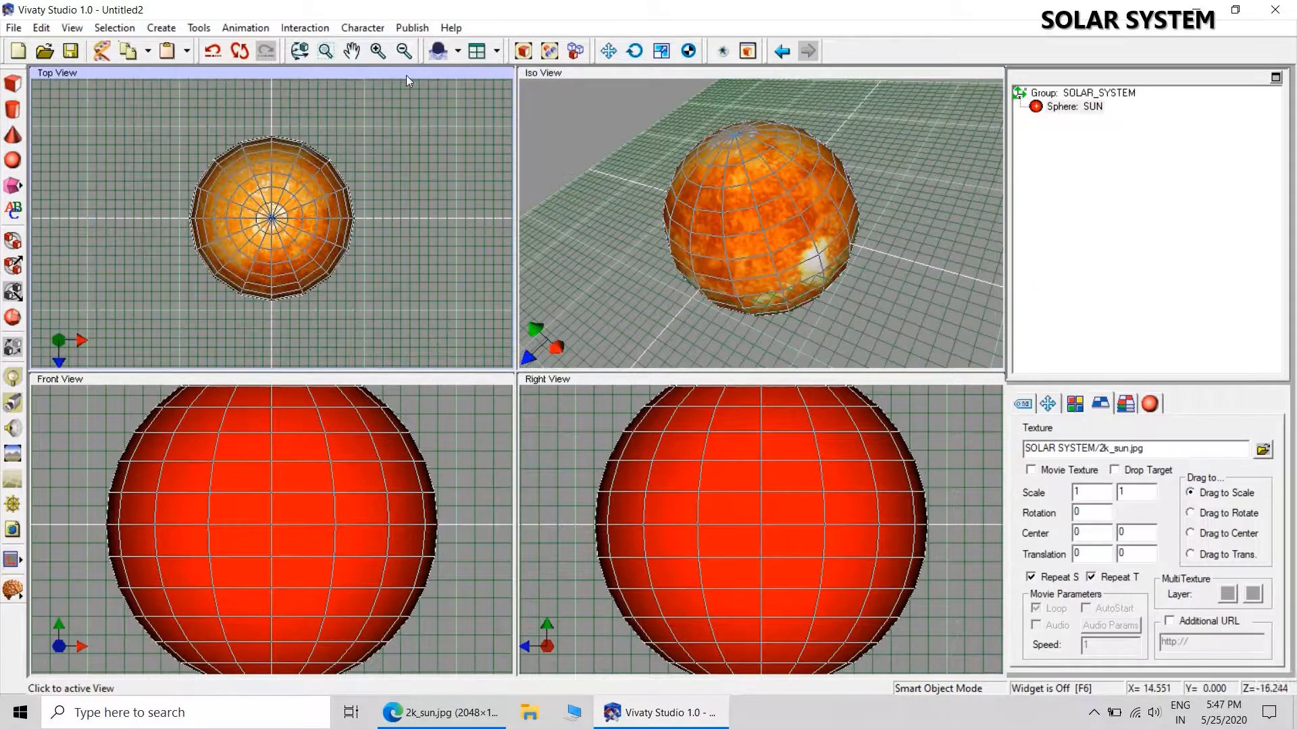
click(420, 379)
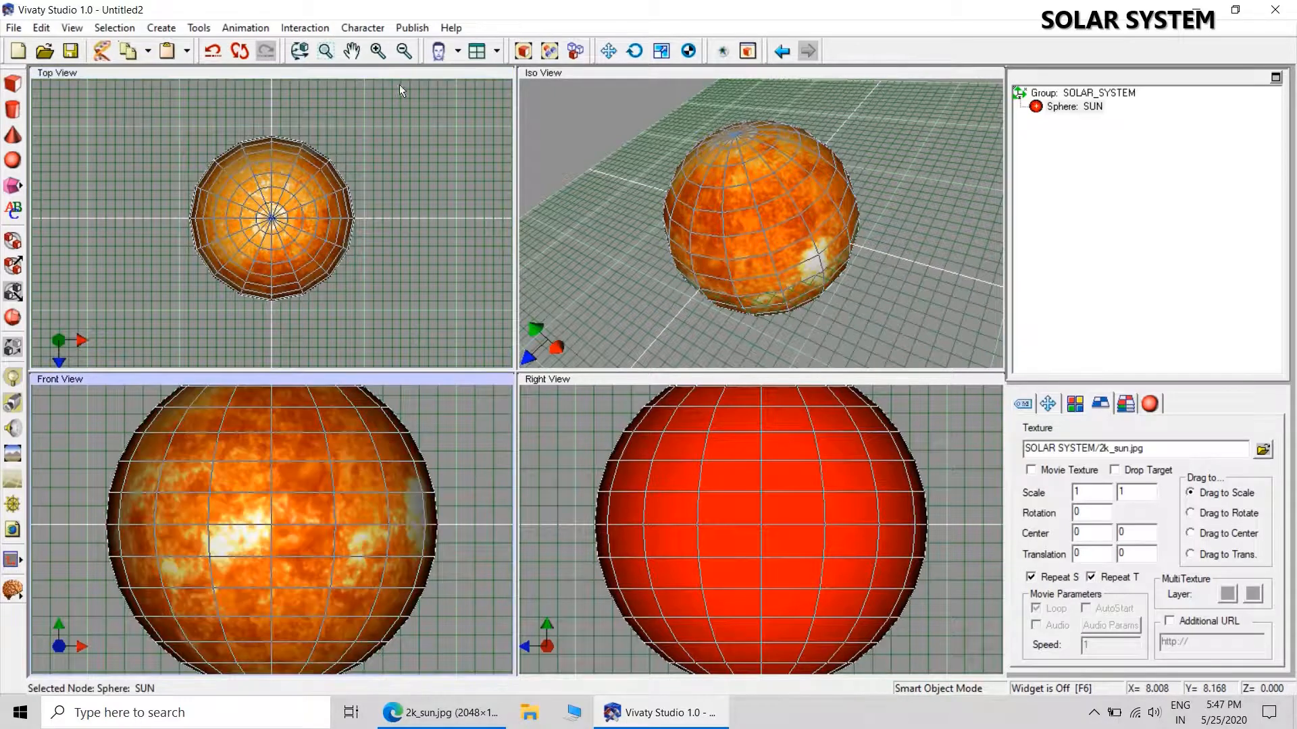
click(404, 51)
click(631, 378)
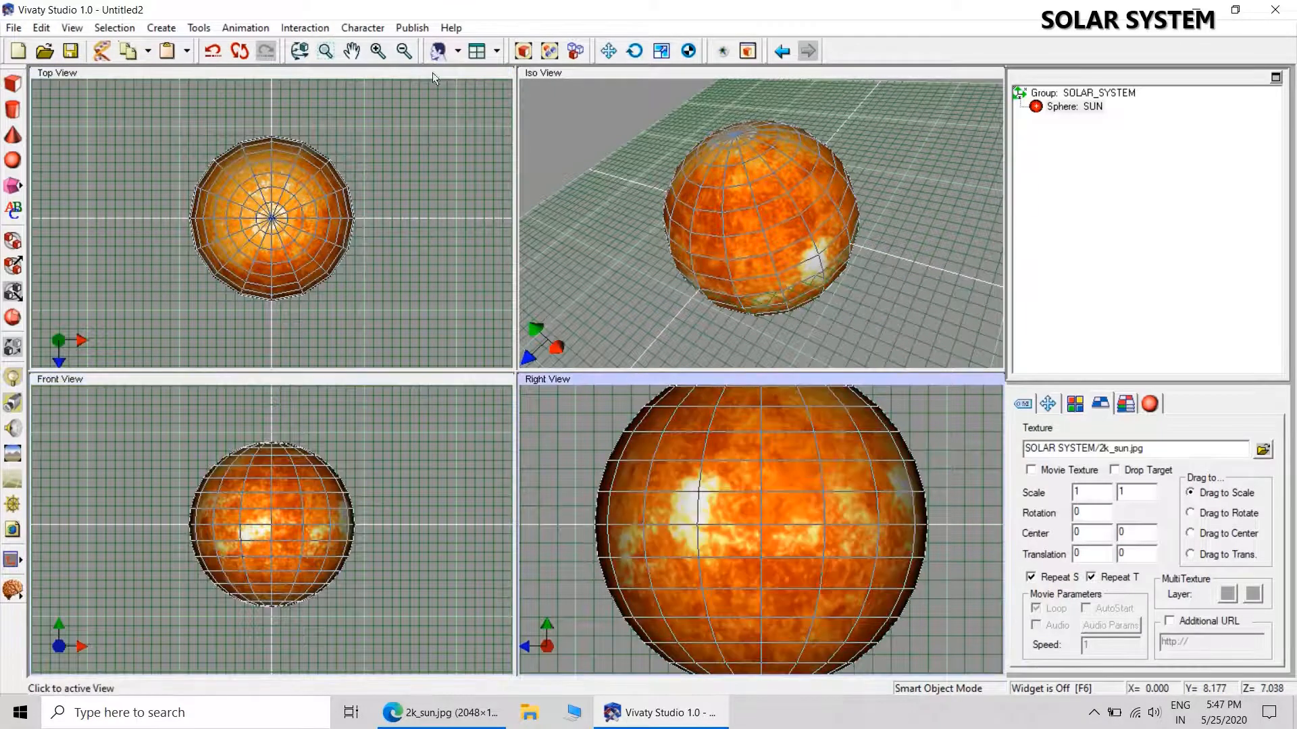
click(404, 52)
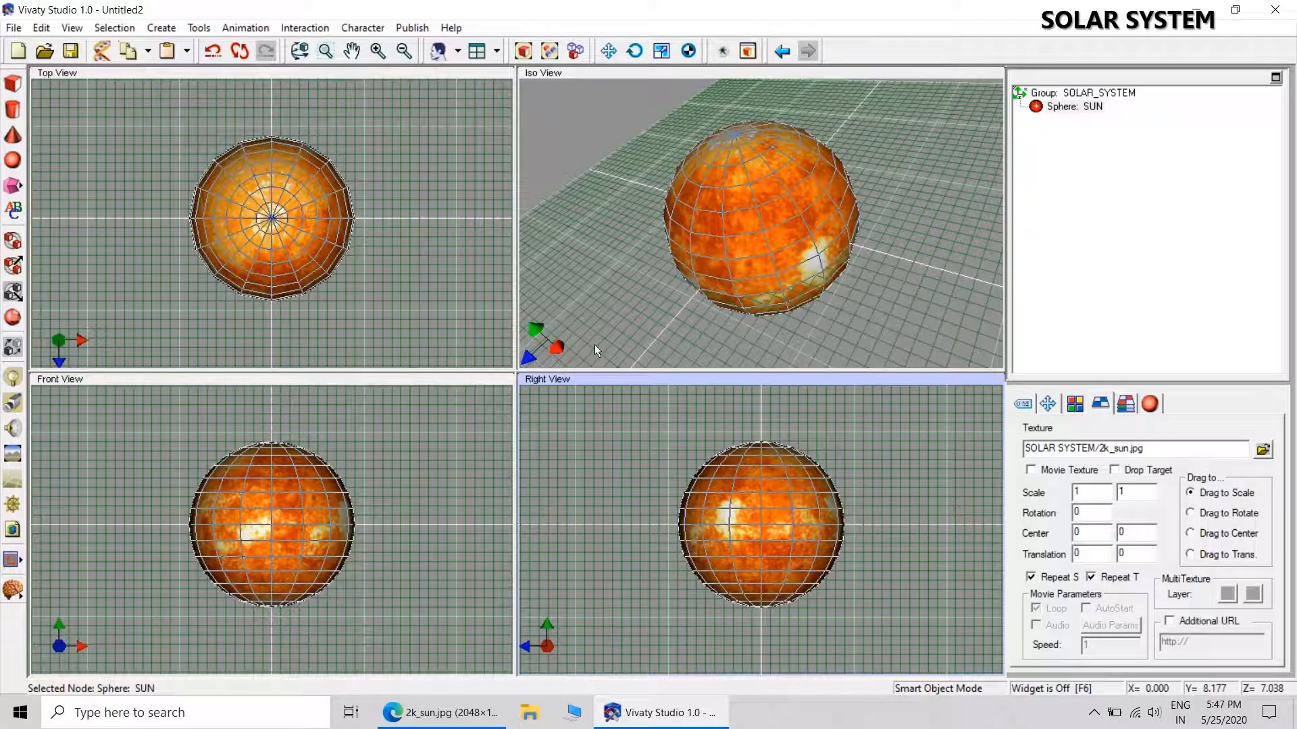
Add a new sphere just below the SUN in the Iso view and name it MERCURY.
click(12, 160)
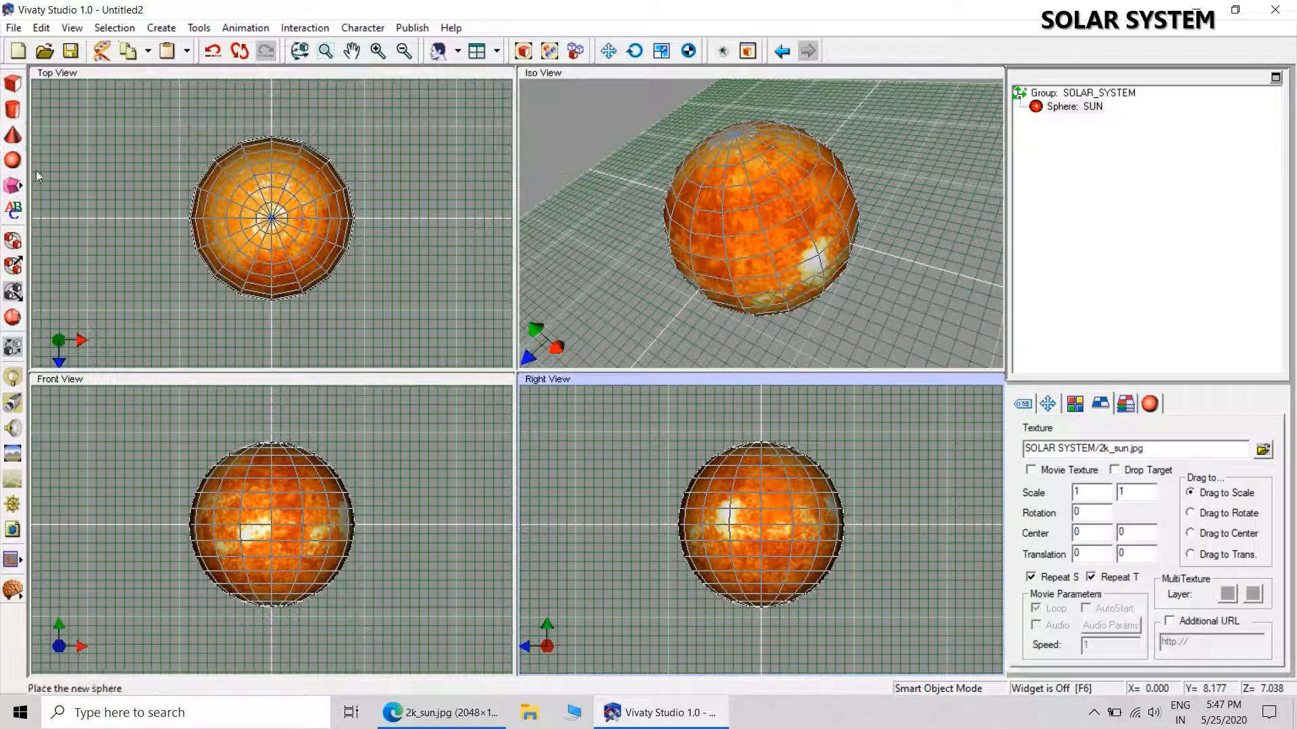
click(713, 336)
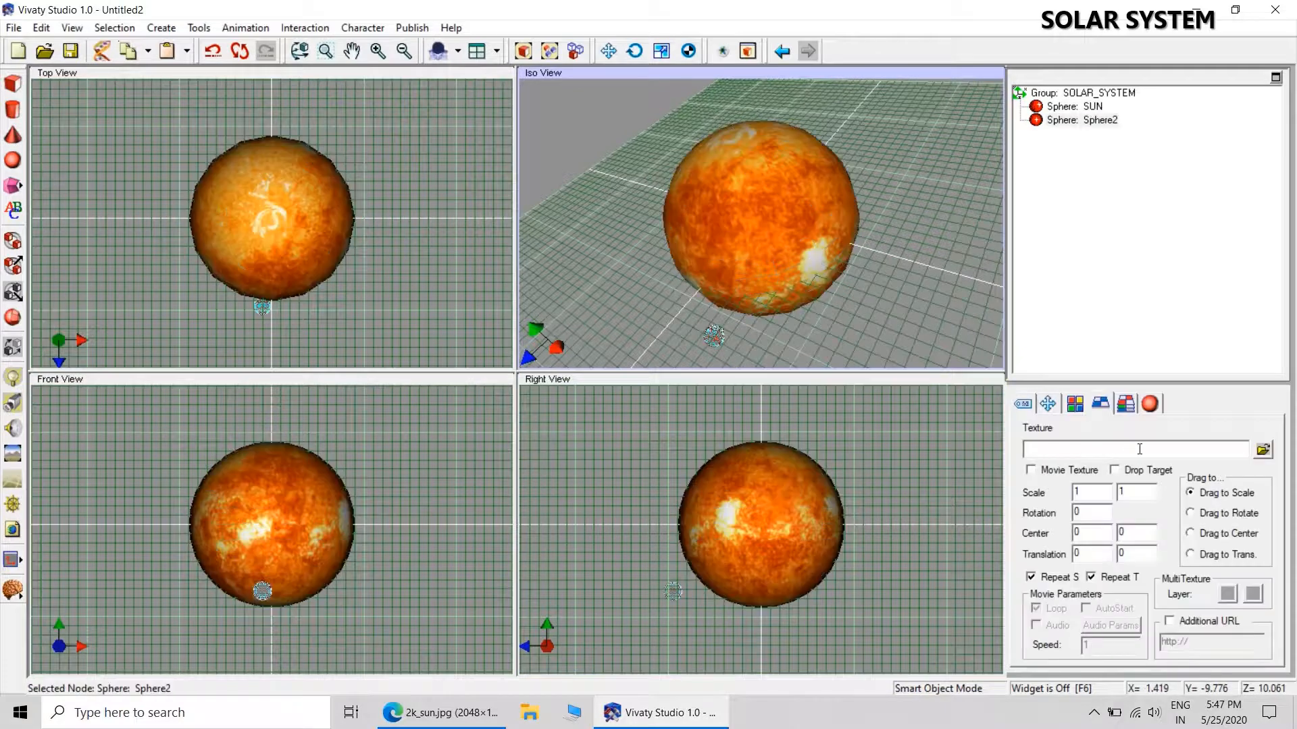
click(1023, 404)
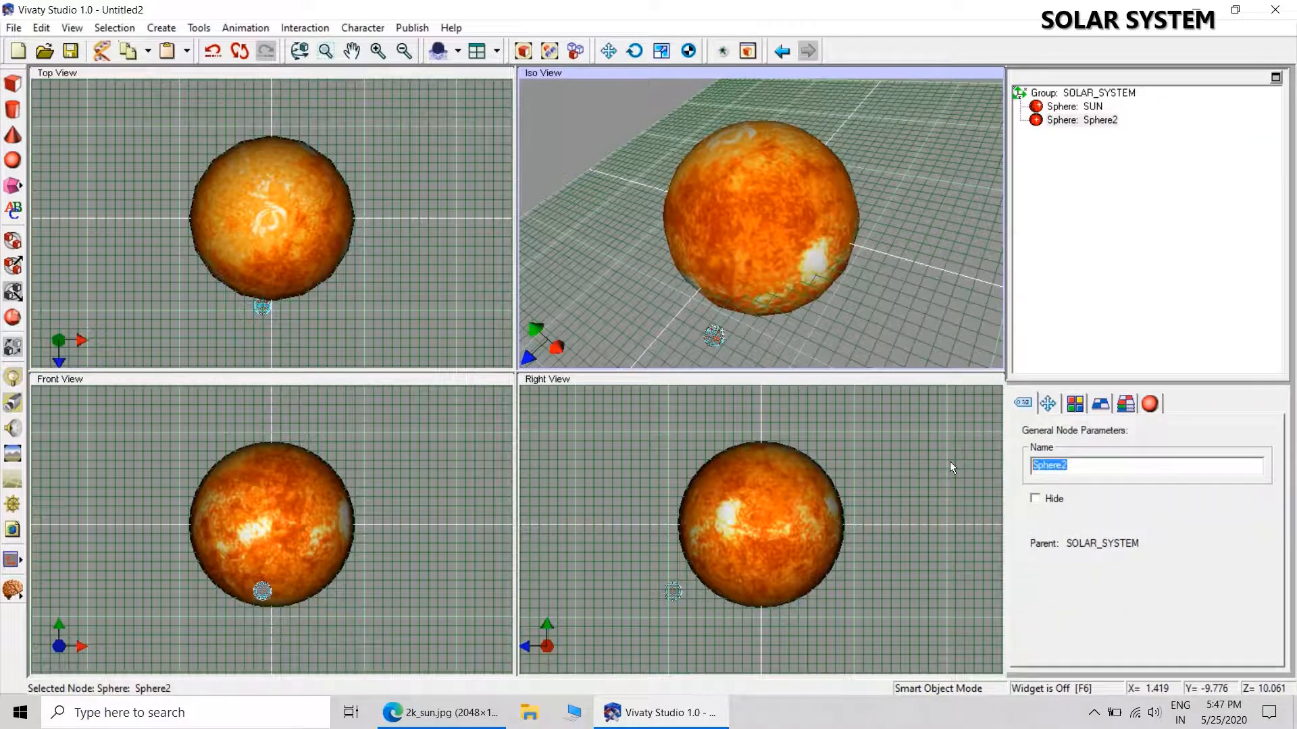
text(MERCURY)
key(Return)
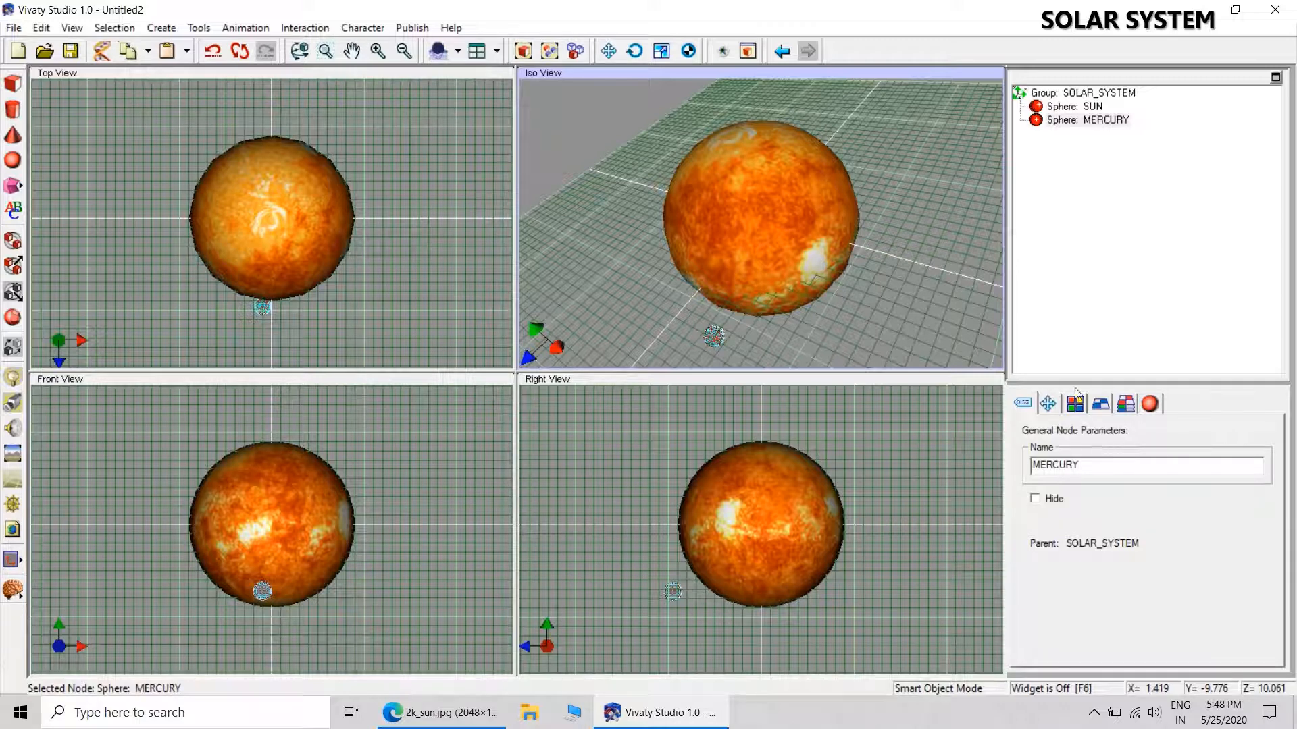
Set the MERCURY sphere's uniform scale to 0.38.
click(1047, 404)
double_click(1033, 573)
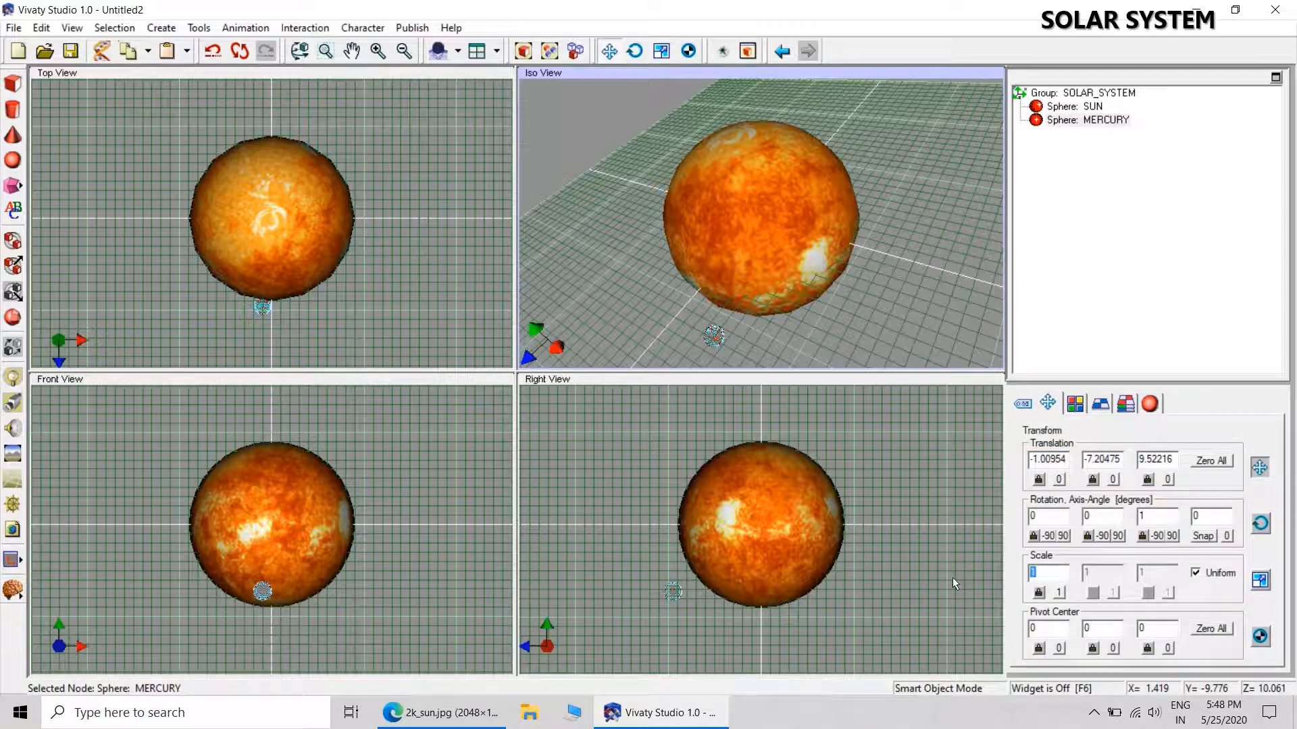
key(BackSpace)
text(.38)
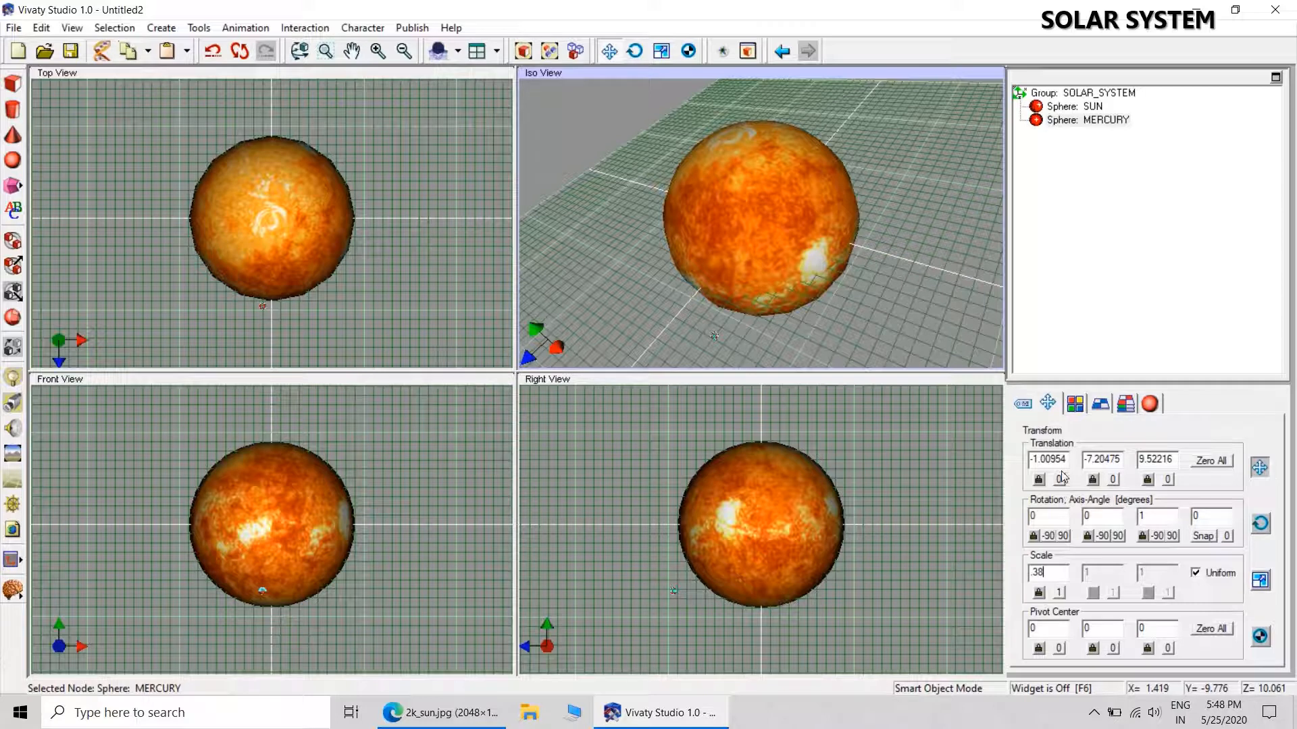
Reset the MERCURY sphere's translation to zero and position it at X 10, Y 0, Z 7.
click(1211, 460)
click(1064, 465)
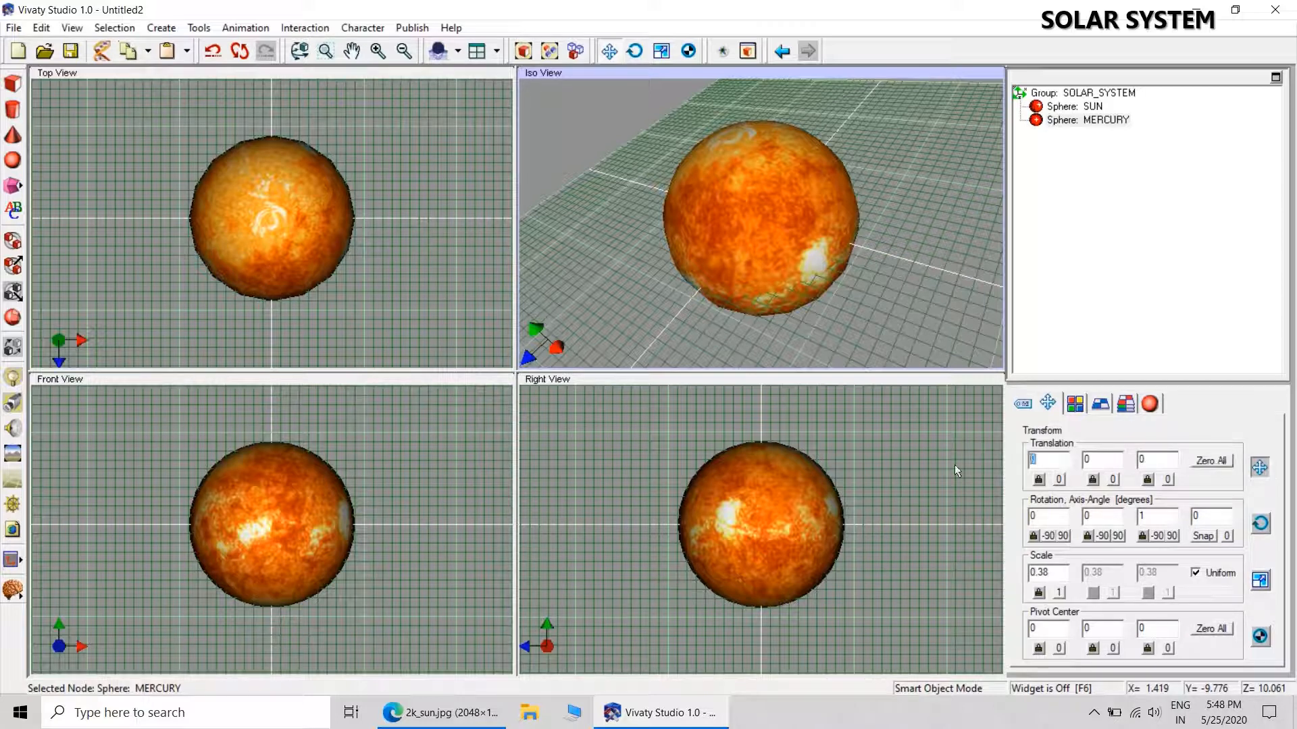
text(10)
drag(1160, 458, 1088, 458)
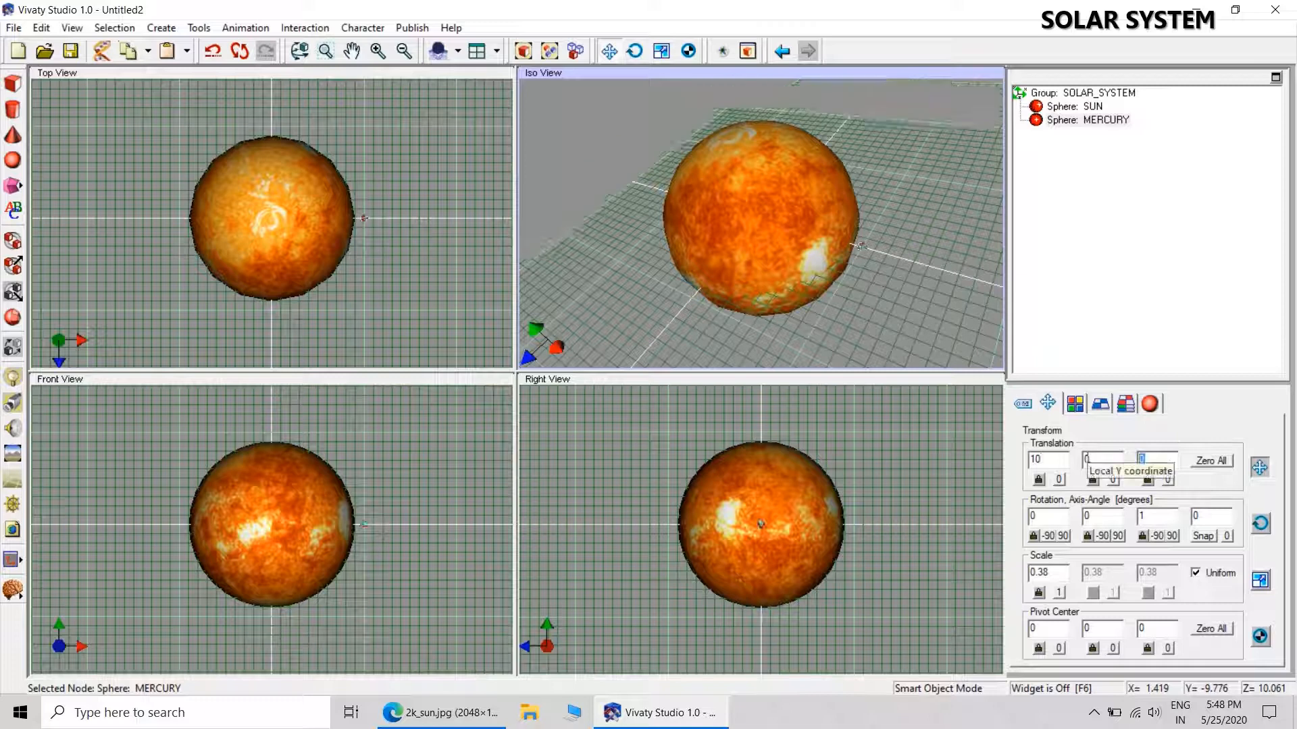
text(7)
click(975, 202)
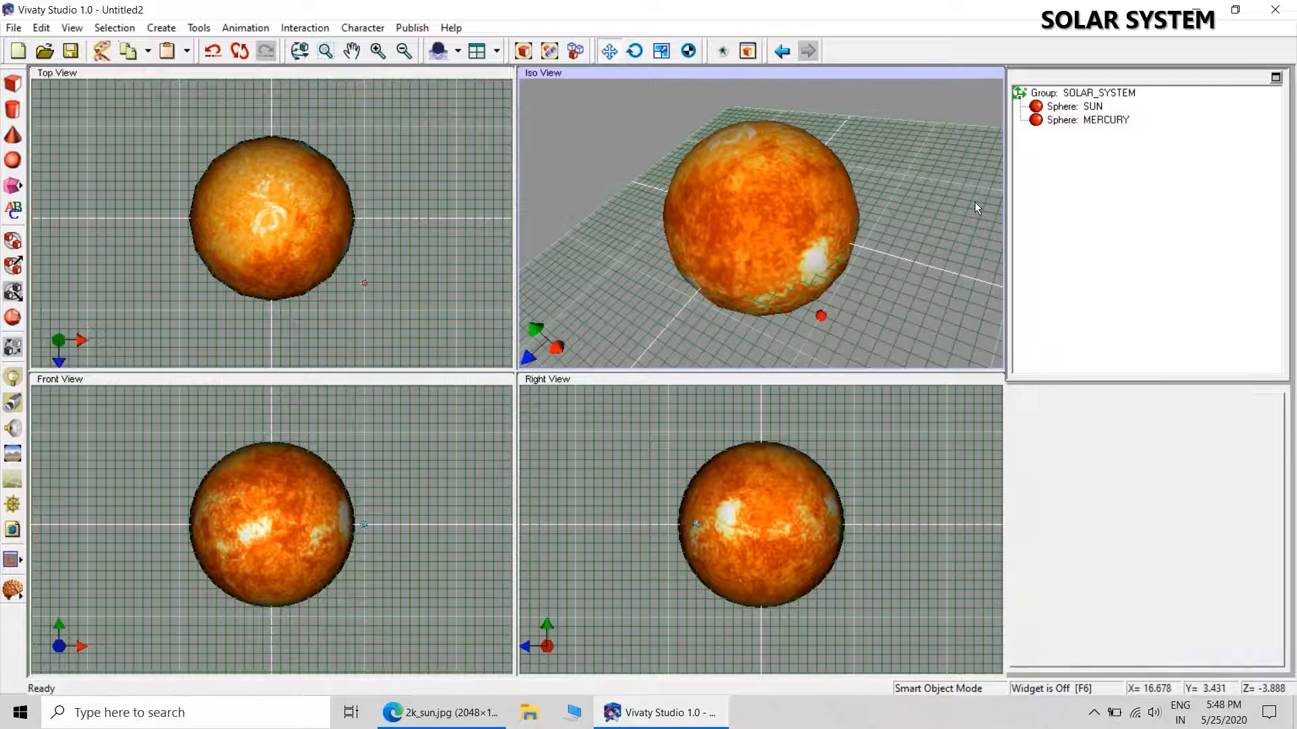
Load MERCURY.jpg from the Desktop's SOLAR SYSTEM folder as the texture of the MERCURY sphere.
click(1065, 123)
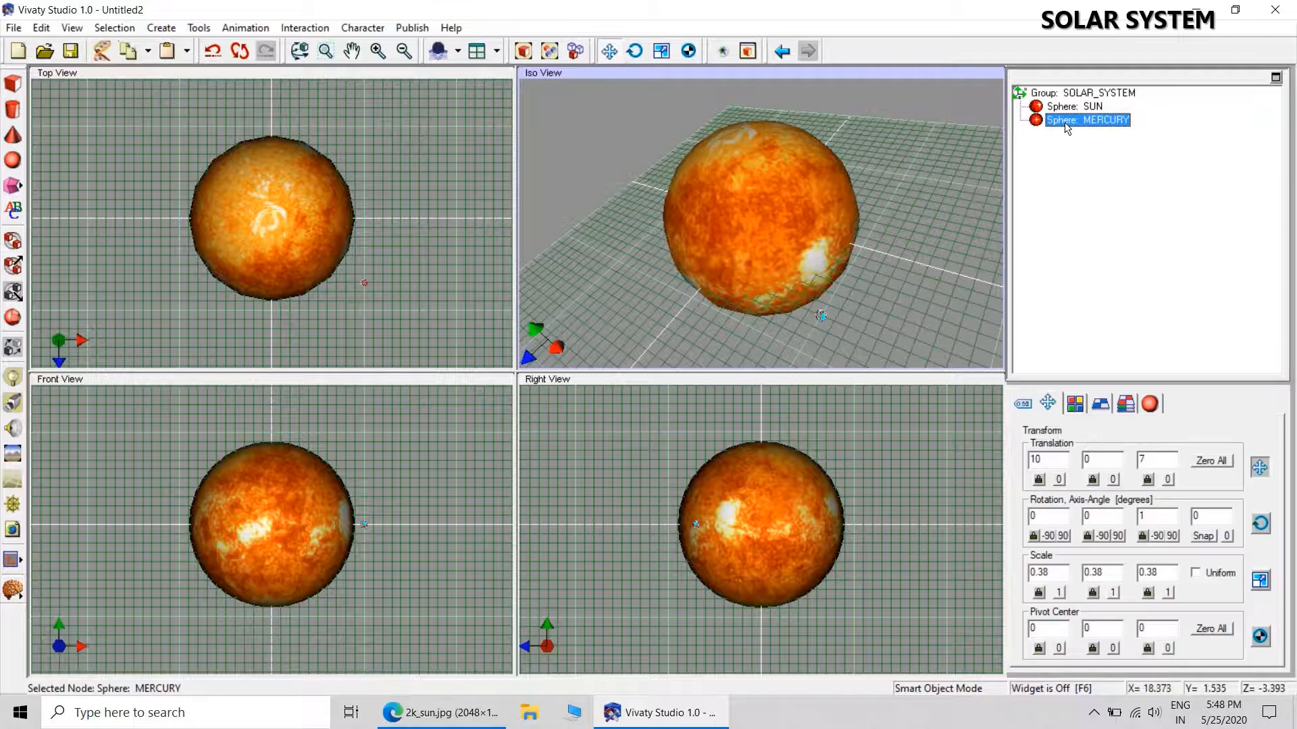
click(1100, 404)
click(1262, 451)
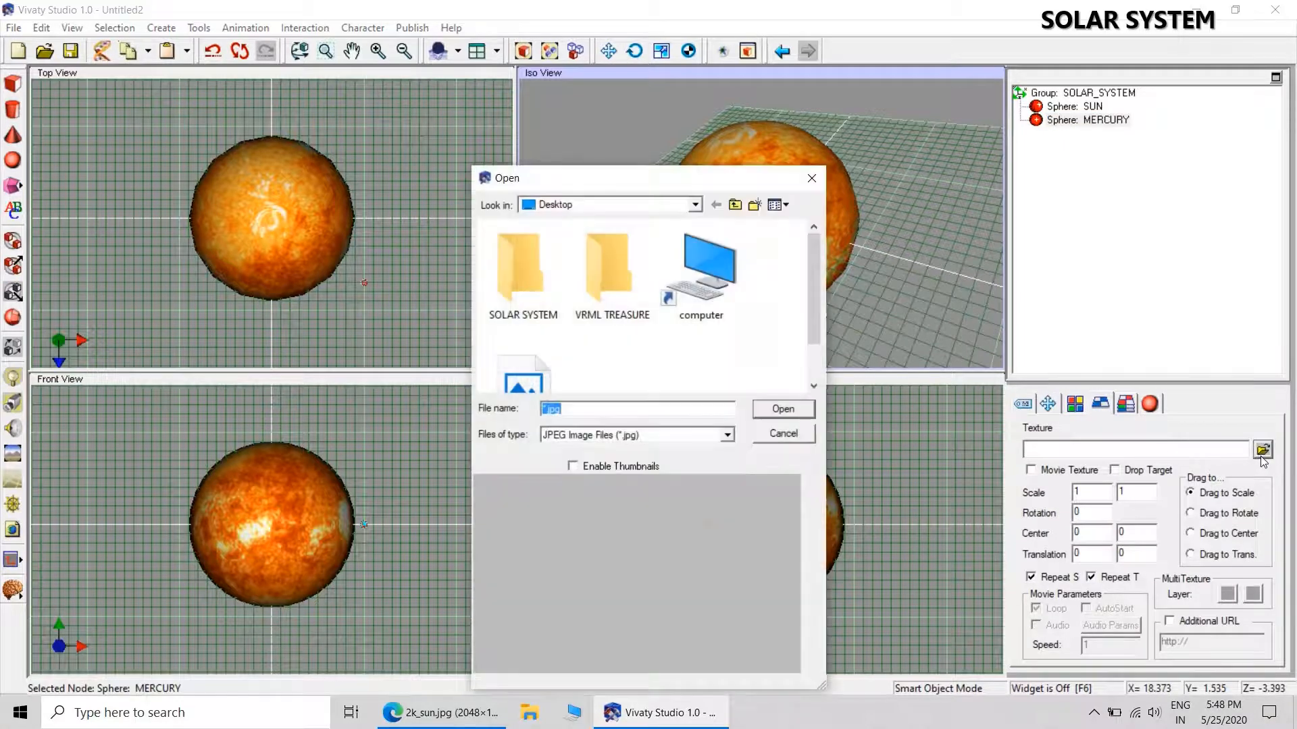
double_click(534, 270)
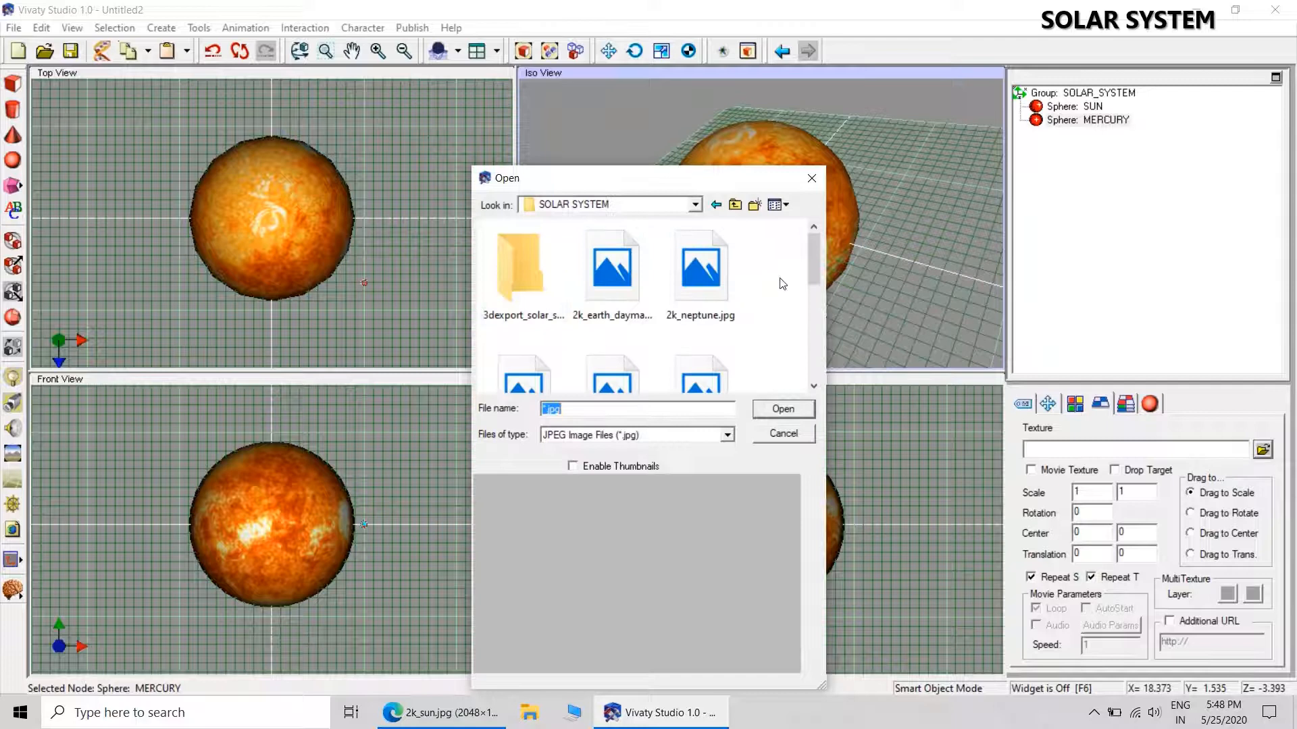
drag(813, 260, 814, 326)
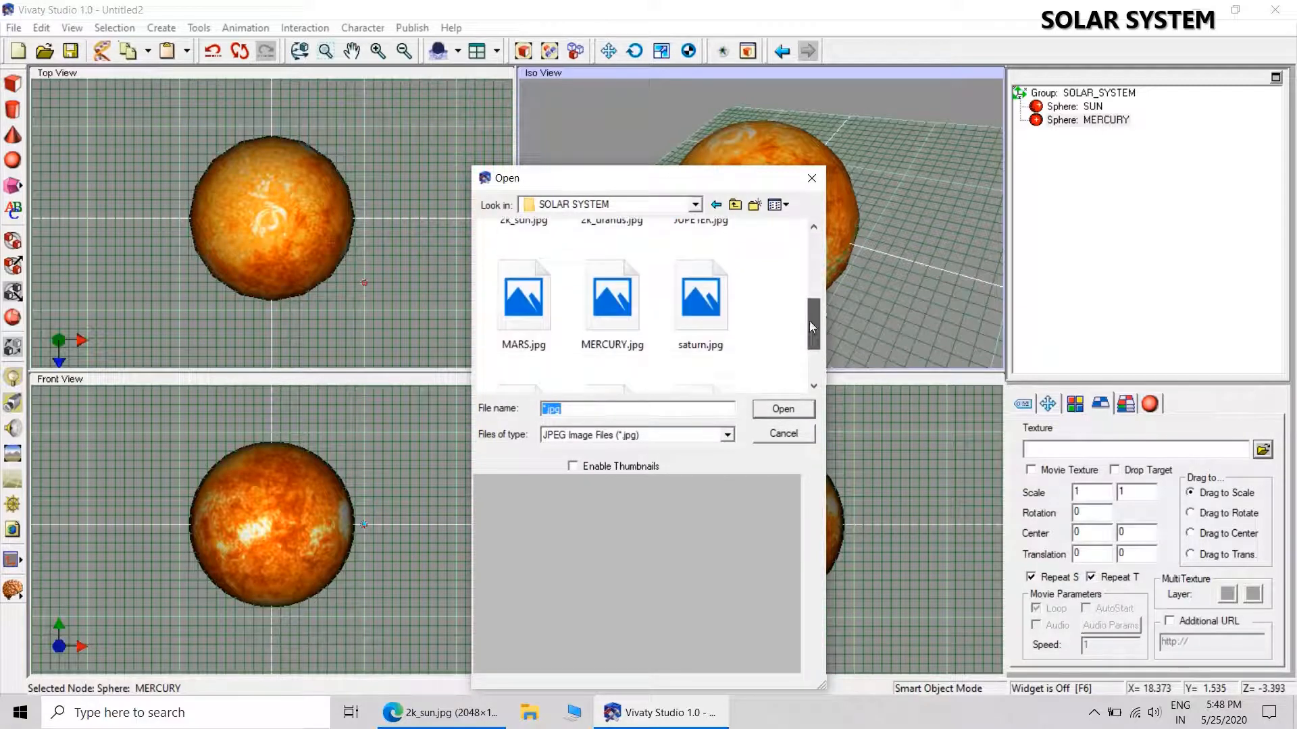
click(634, 327)
click(767, 410)
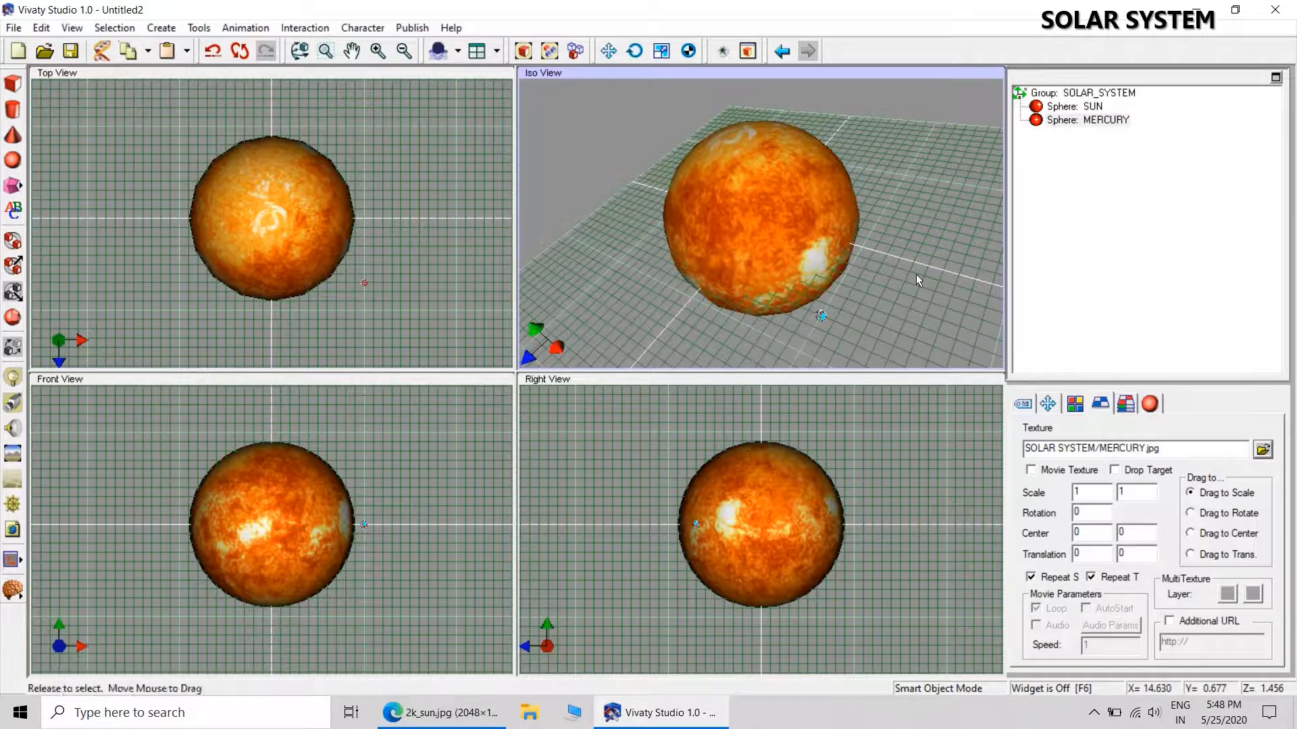
click(901, 319)
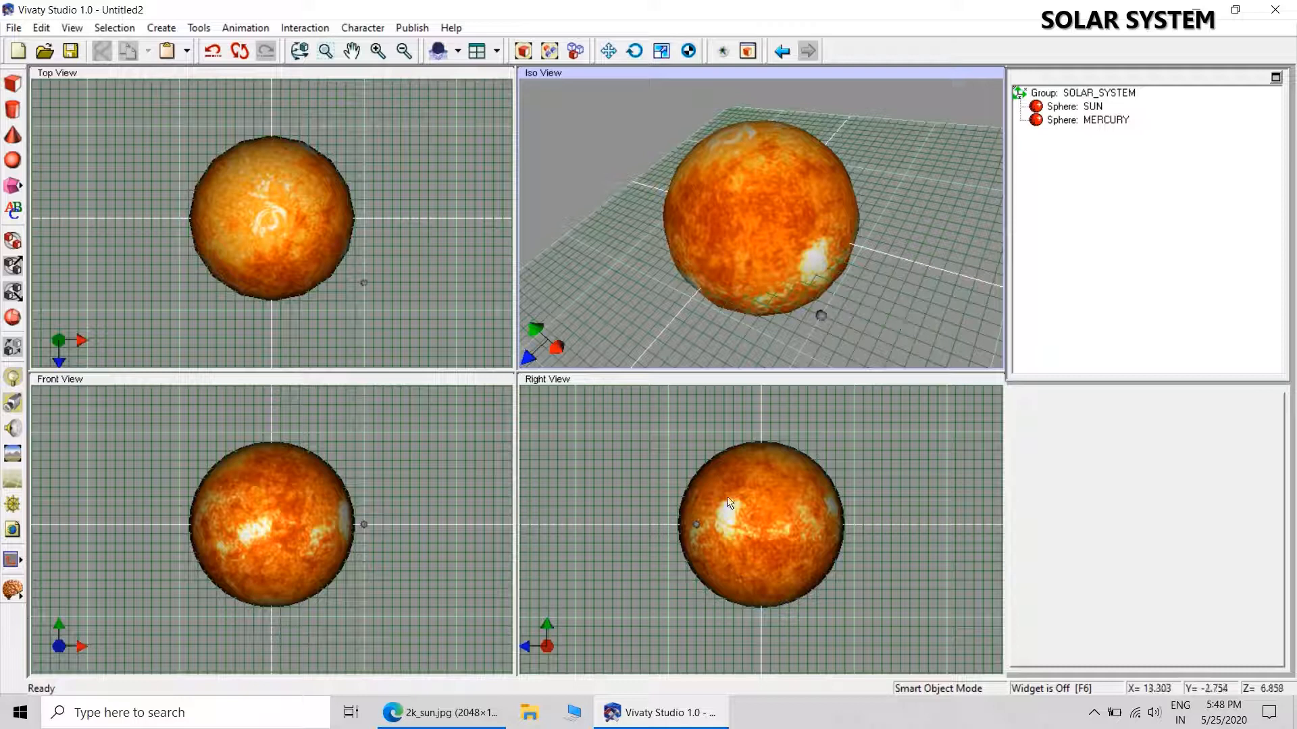
Switch to Microsoft Edge, look over the planet textures on the Solar Textures page, and return to Vivaty Studio.
click(466, 712)
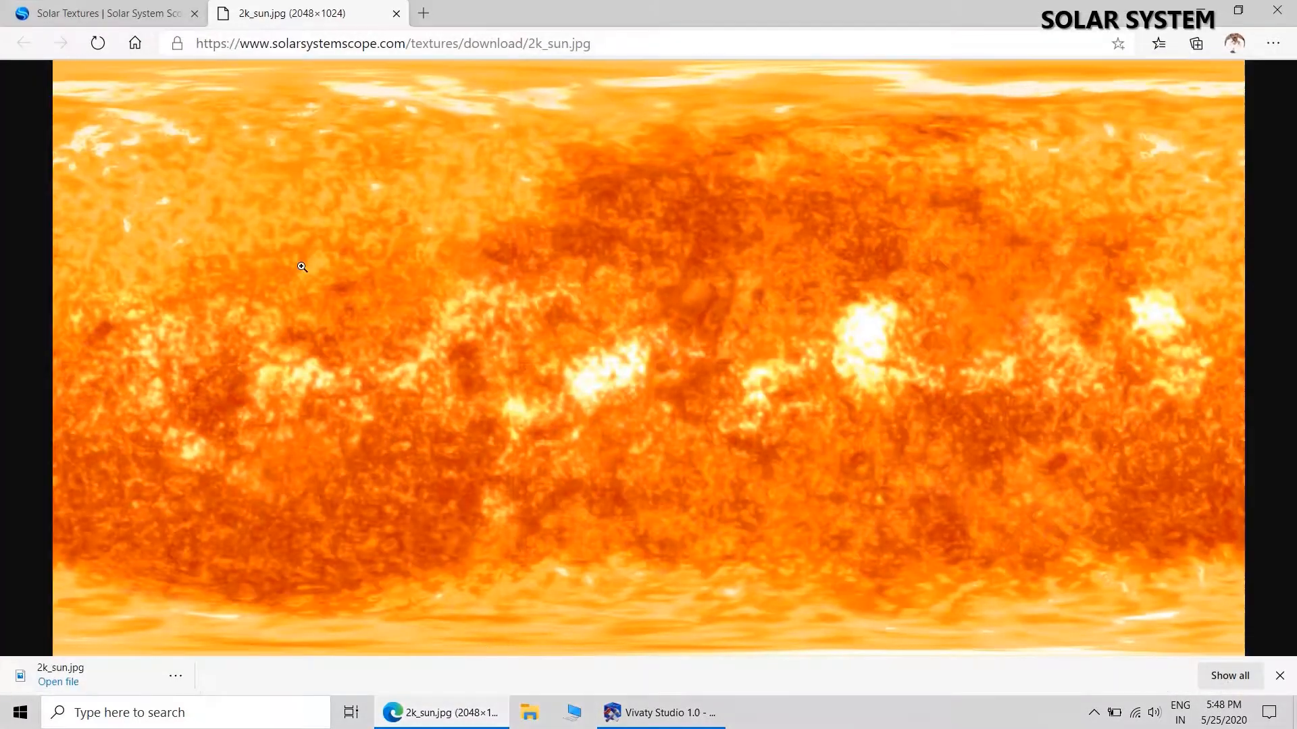
click(128, 14)
drag(1284, 349, 1294, 181)
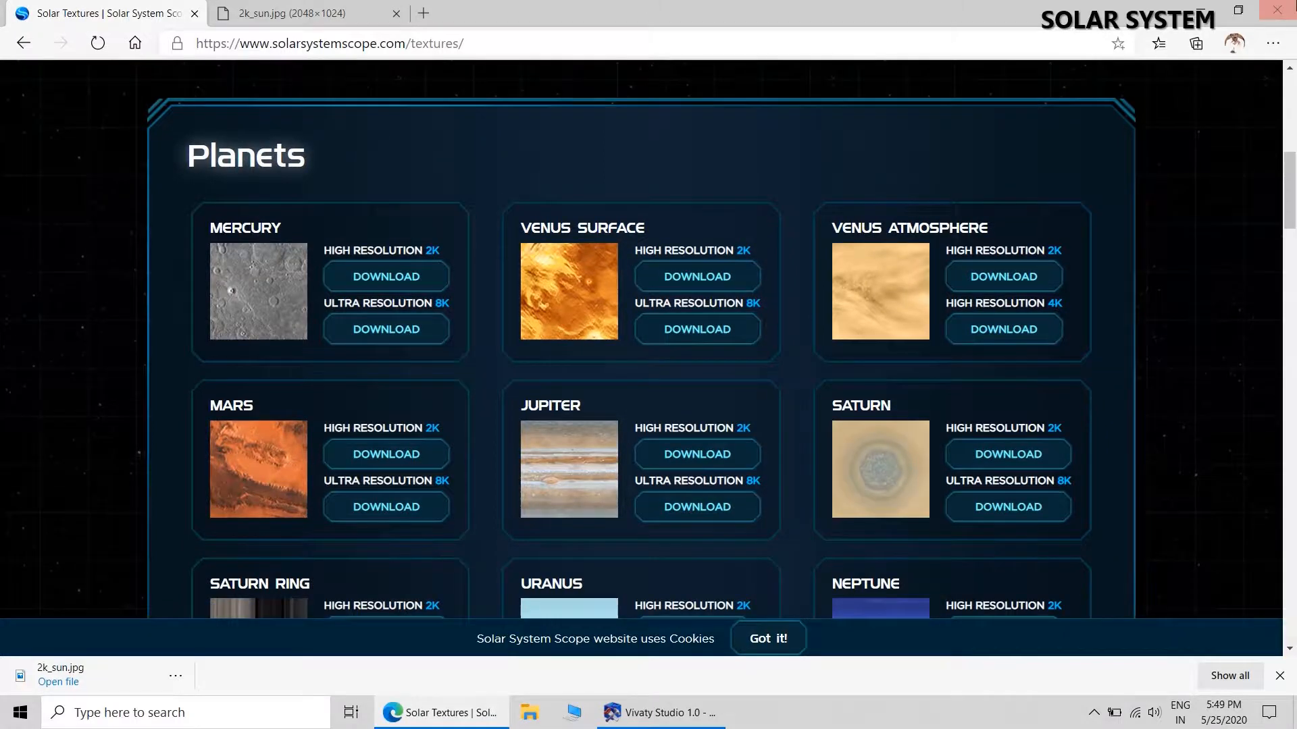
click(1200, 11)
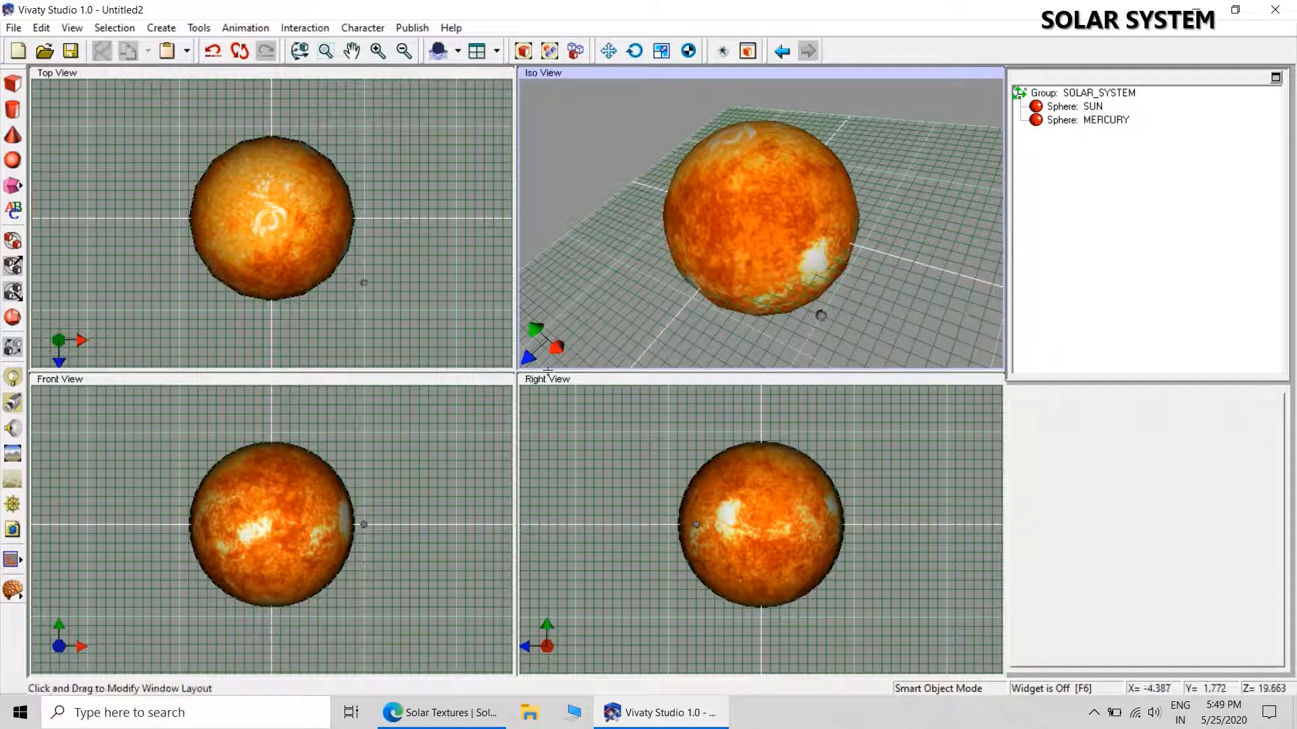
Add another sphere near MERCURY below the SUN in the Iso view and name it VENUS.
click(12, 160)
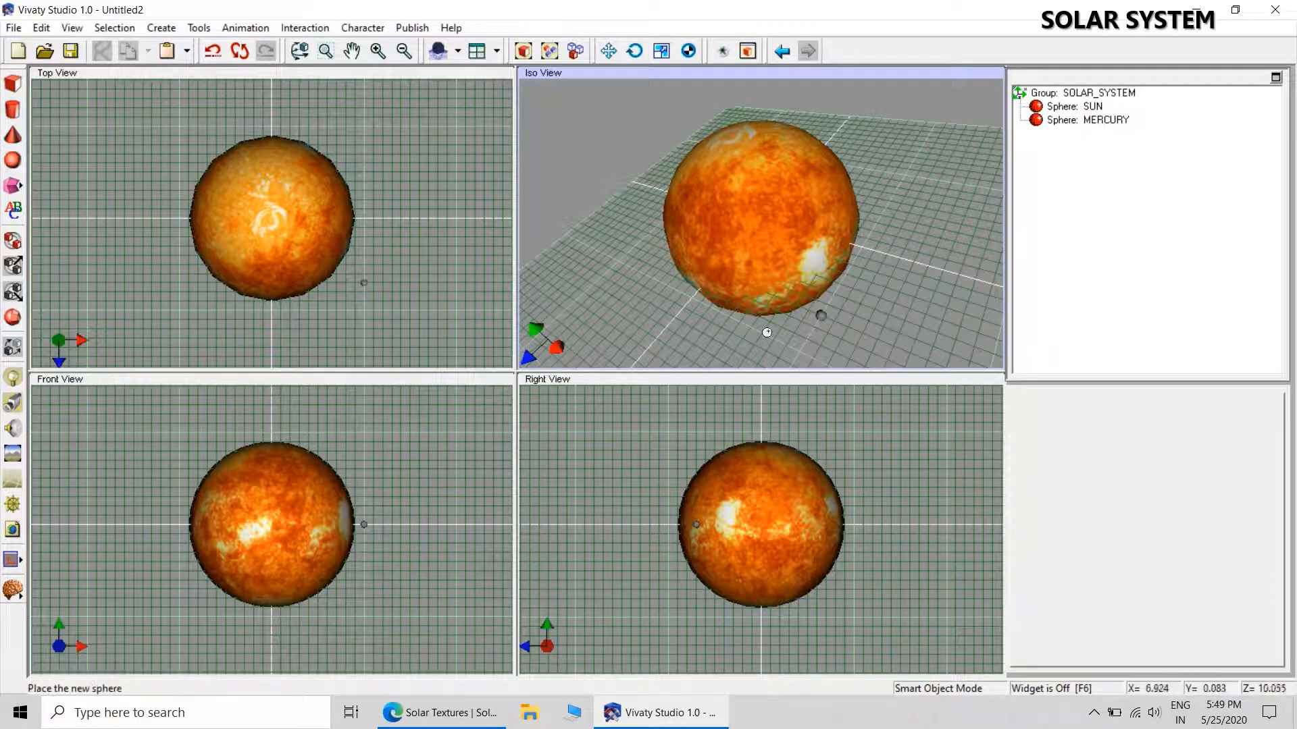
click(788, 340)
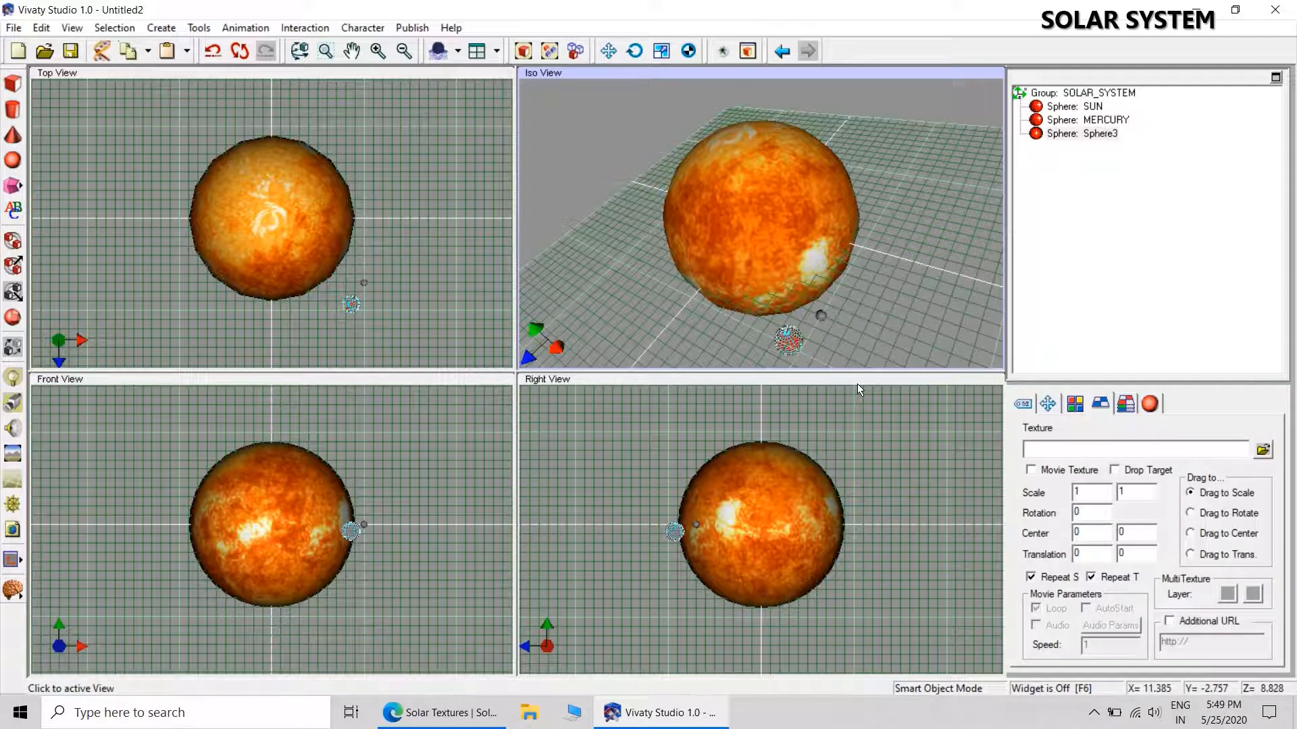
click(1024, 404)
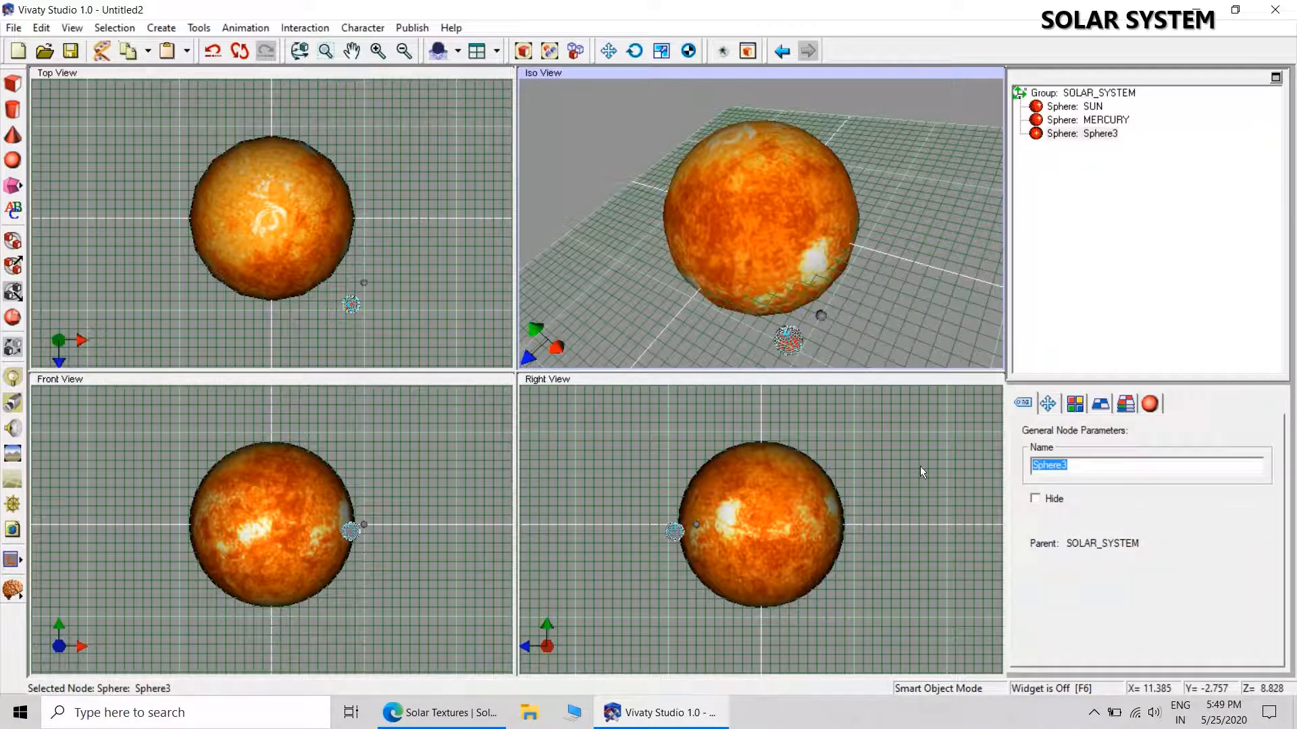
text(VENUS)
key(Return)
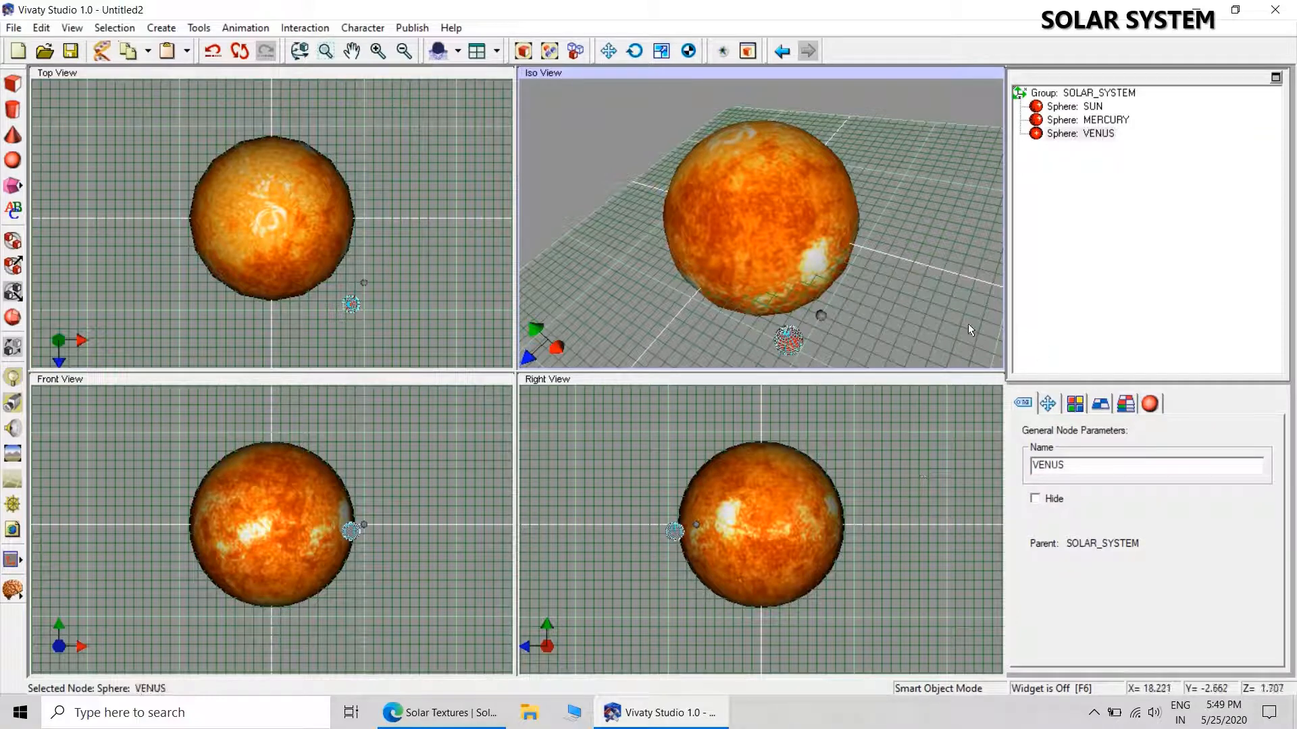
Set the VENUS sphere's uniform scale to 0.9.
click(1052, 409)
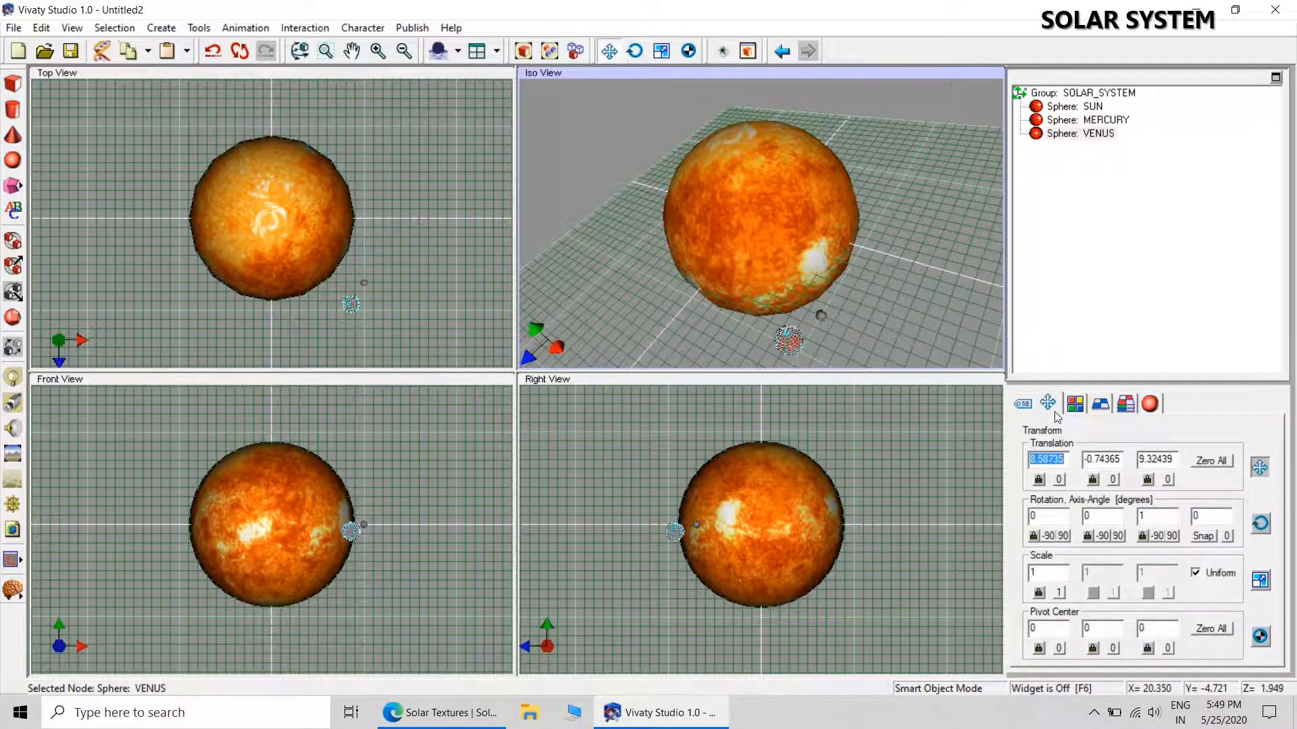
click(1057, 573)
key(BackSpace)
text(9)
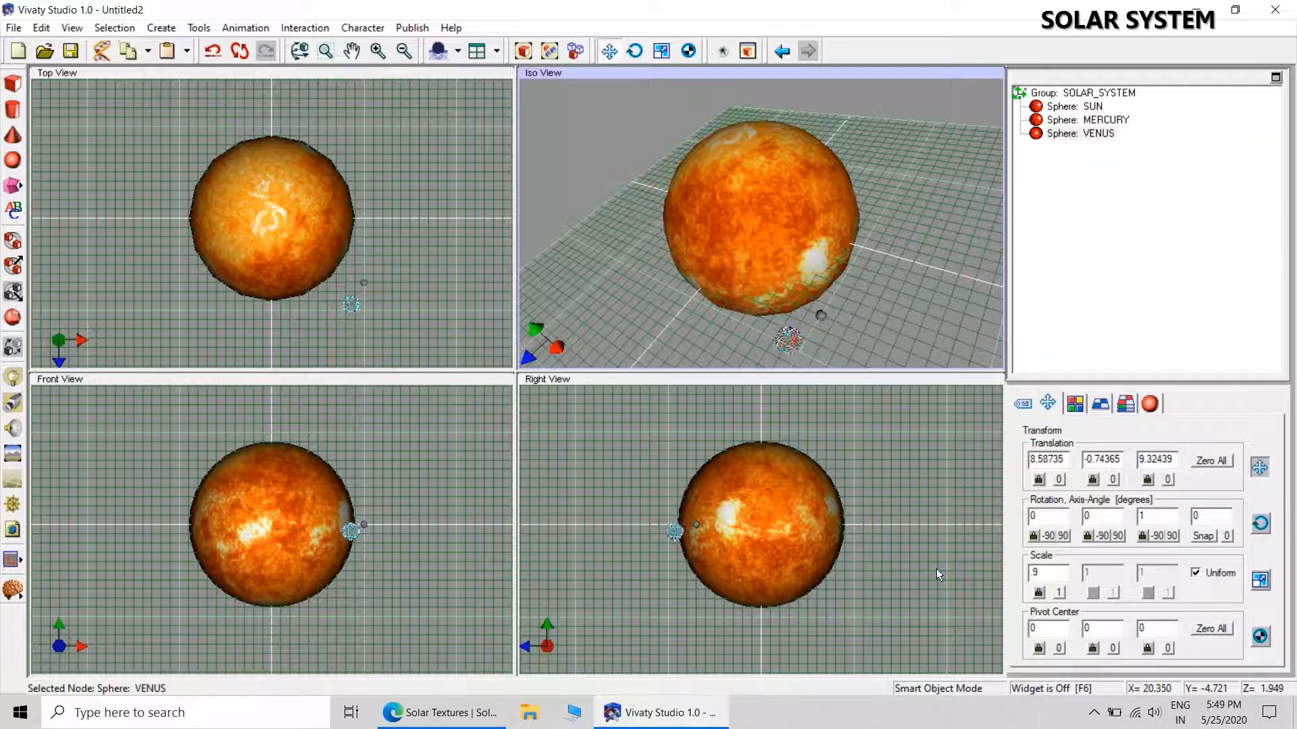
click(1028, 575)
text(0.)
Reset the VENUS sphere's translation to zero and position it at X 18, Y -2, Z 7.
click(1228, 461)
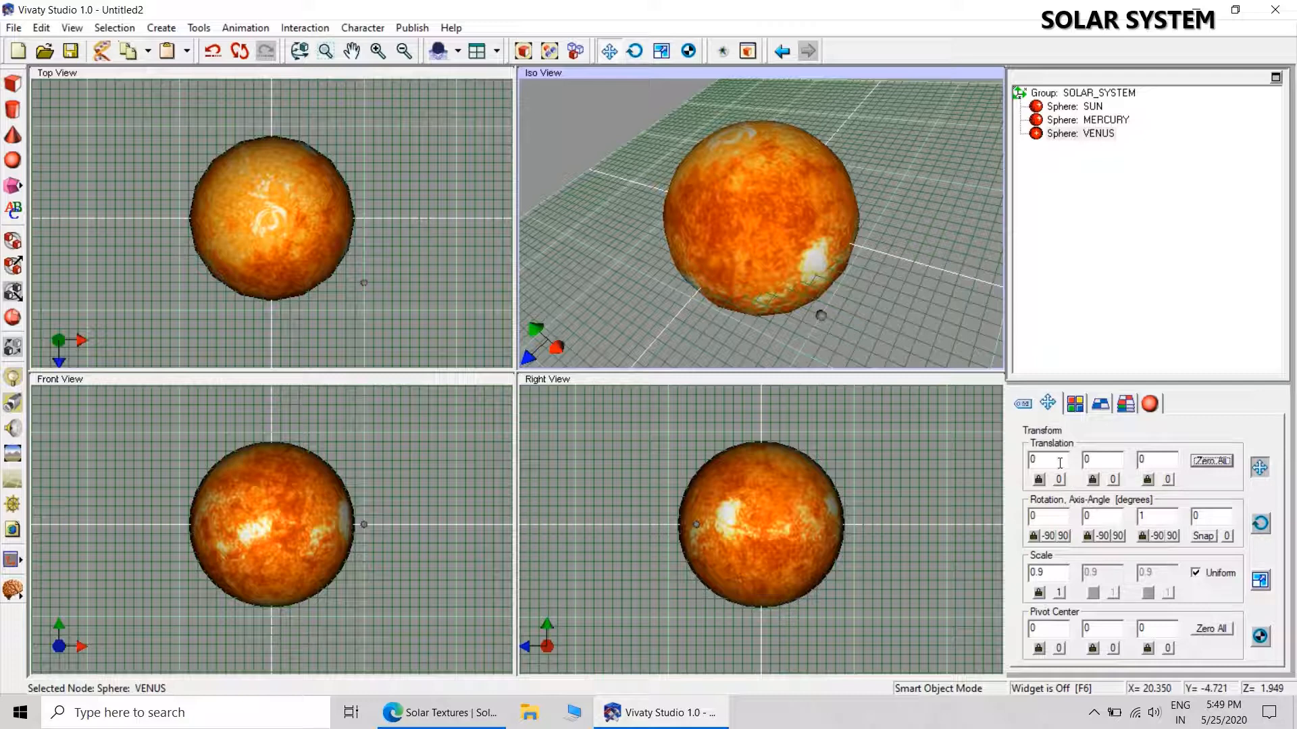
click(1059, 464)
text(18)
click(1103, 460)
key(BackSpace)
text(-2)
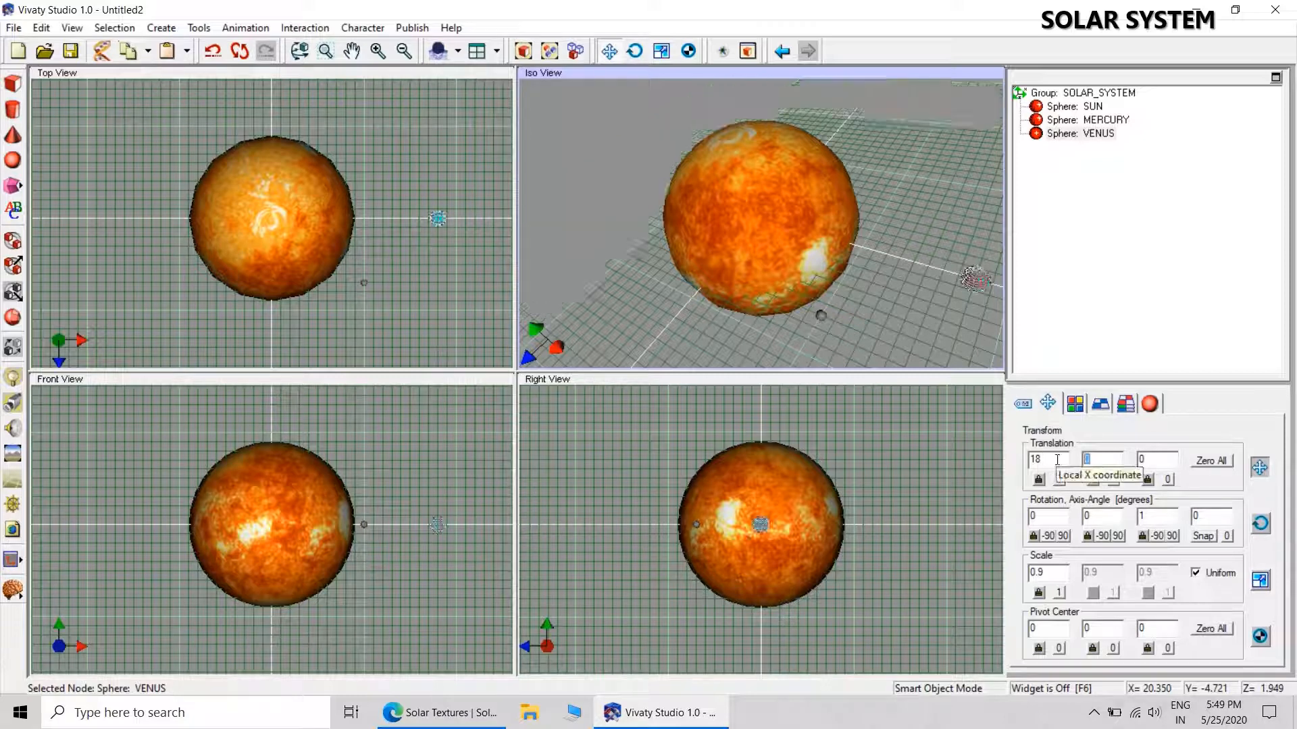
click(1172, 459)
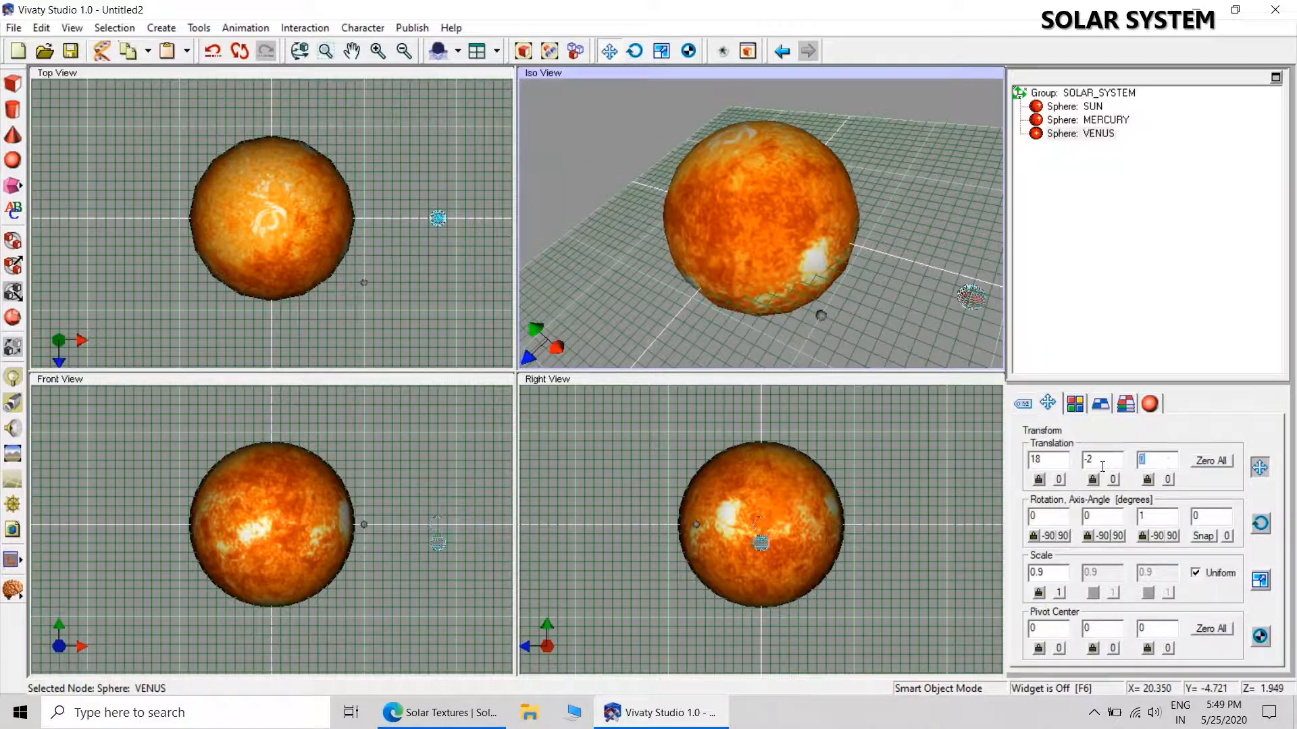
key(BackSpace)
text(7)
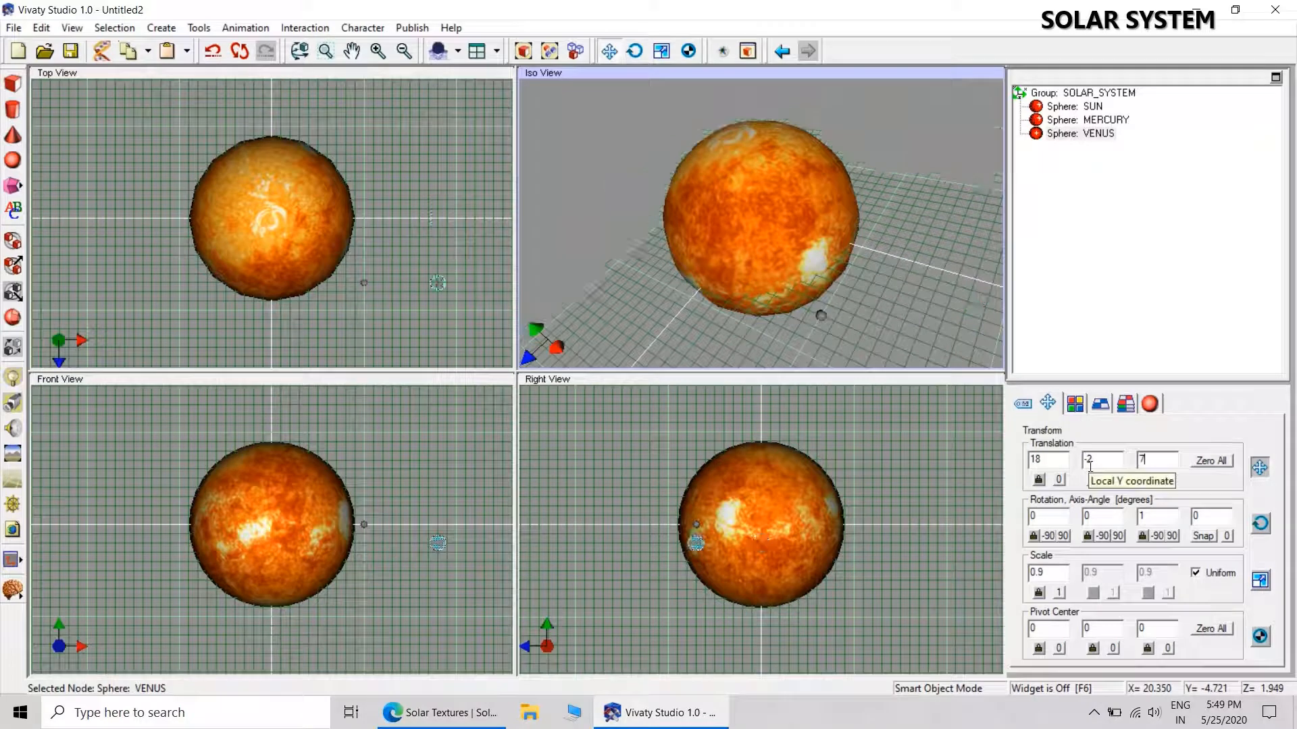
click(891, 310)
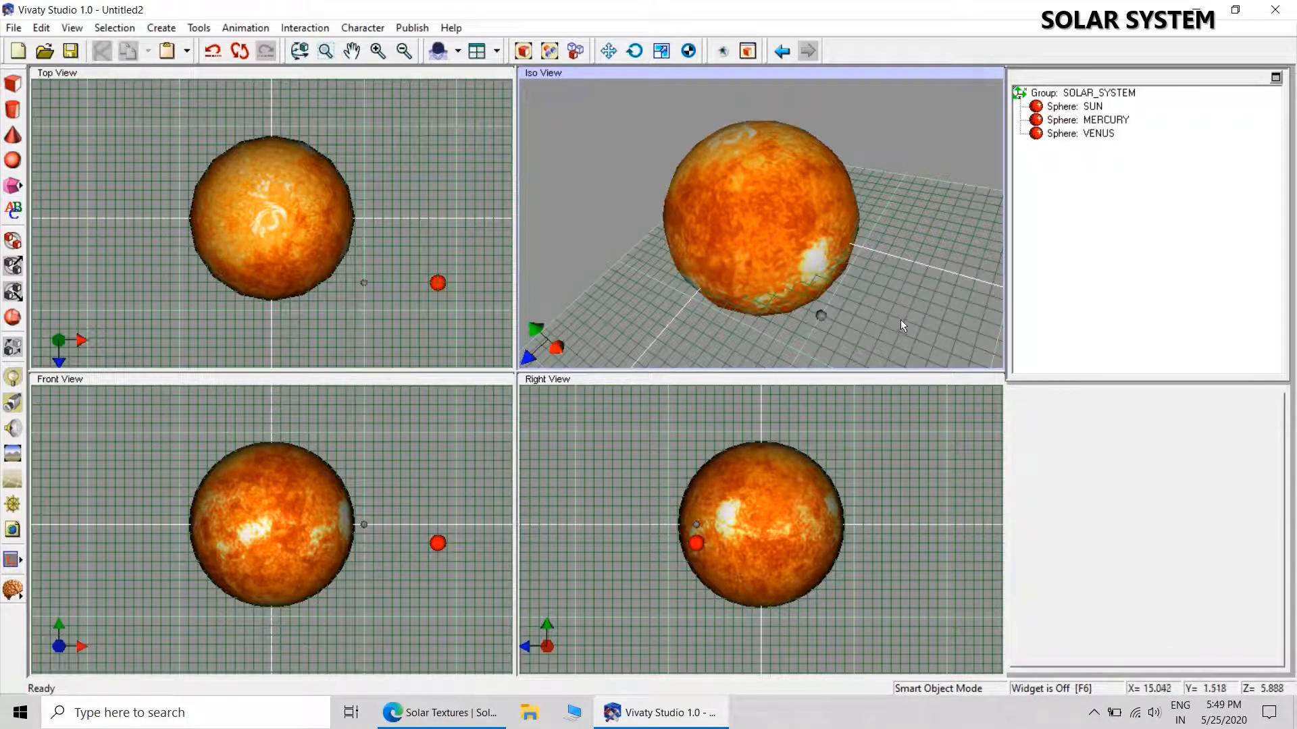
Apply the VENUS.jpg texture from the SOLAR SYSTEM folder to the VENUS sphere.
click(1081, 135)
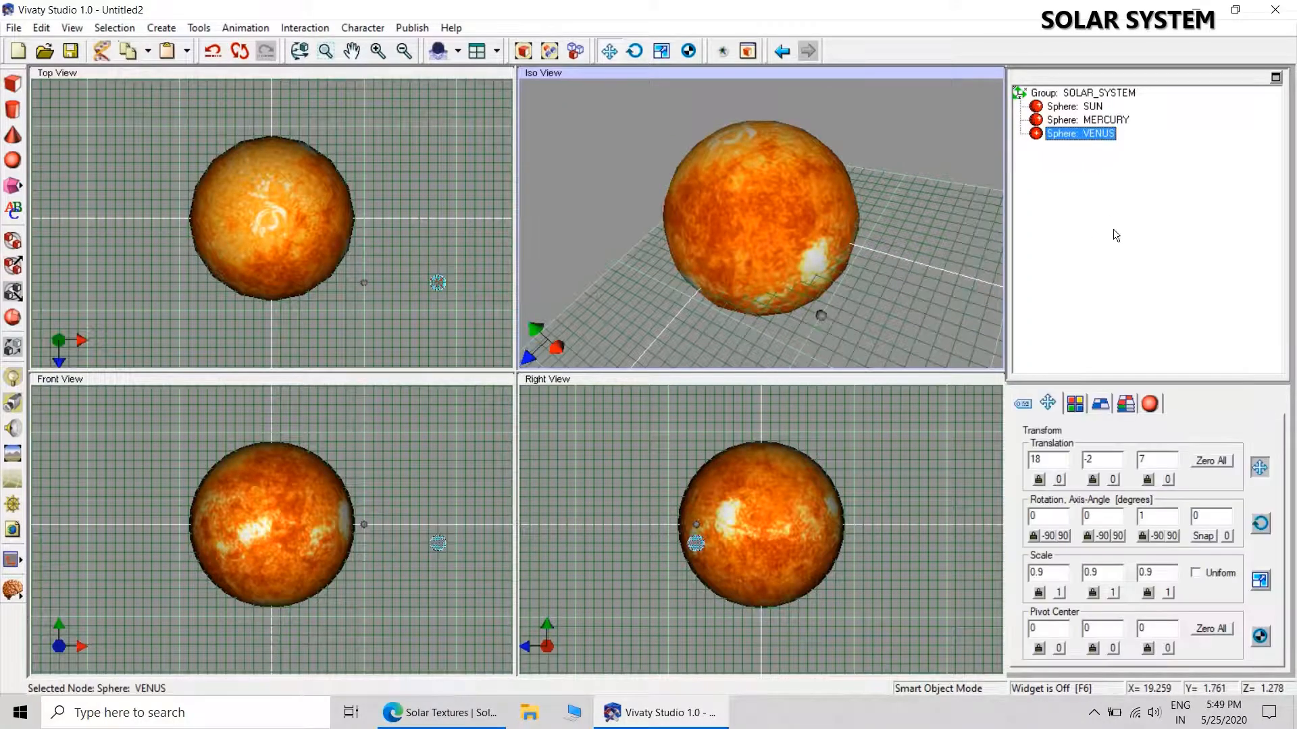
click(1100, 404)
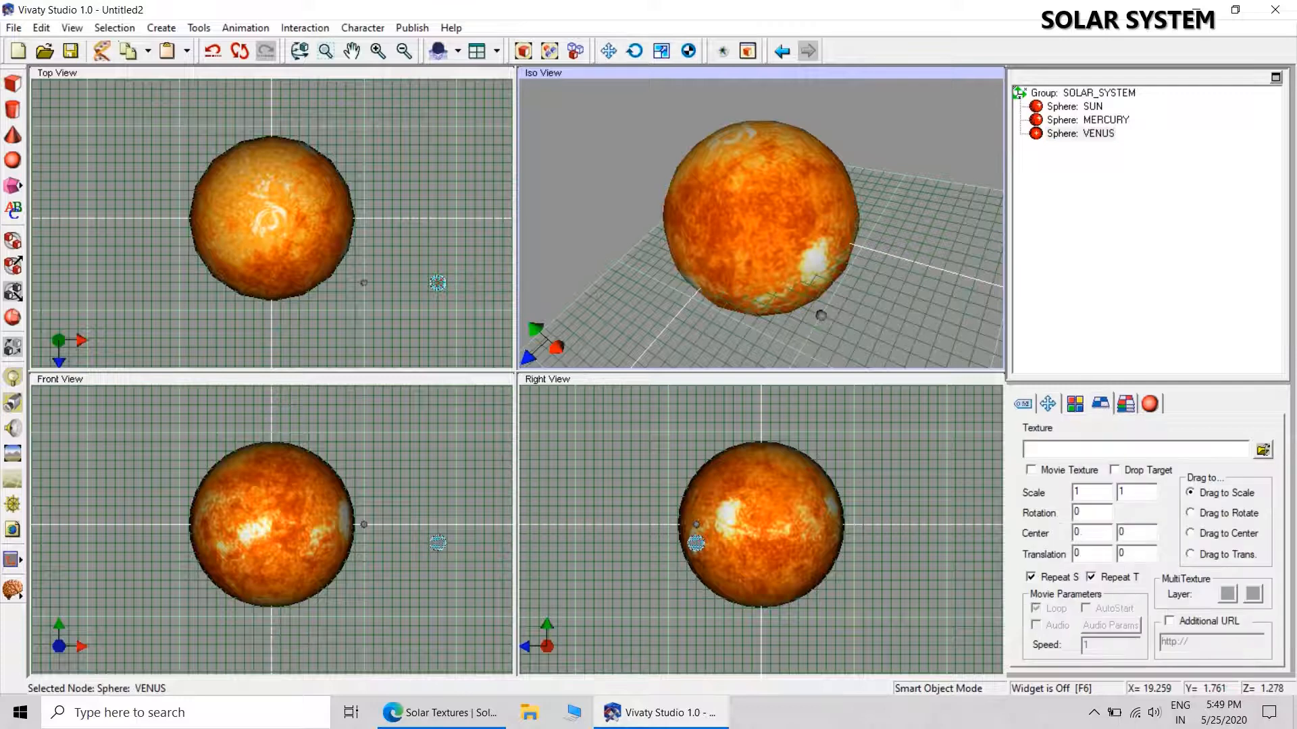
click(1262, 450)
double_click(530, 292)
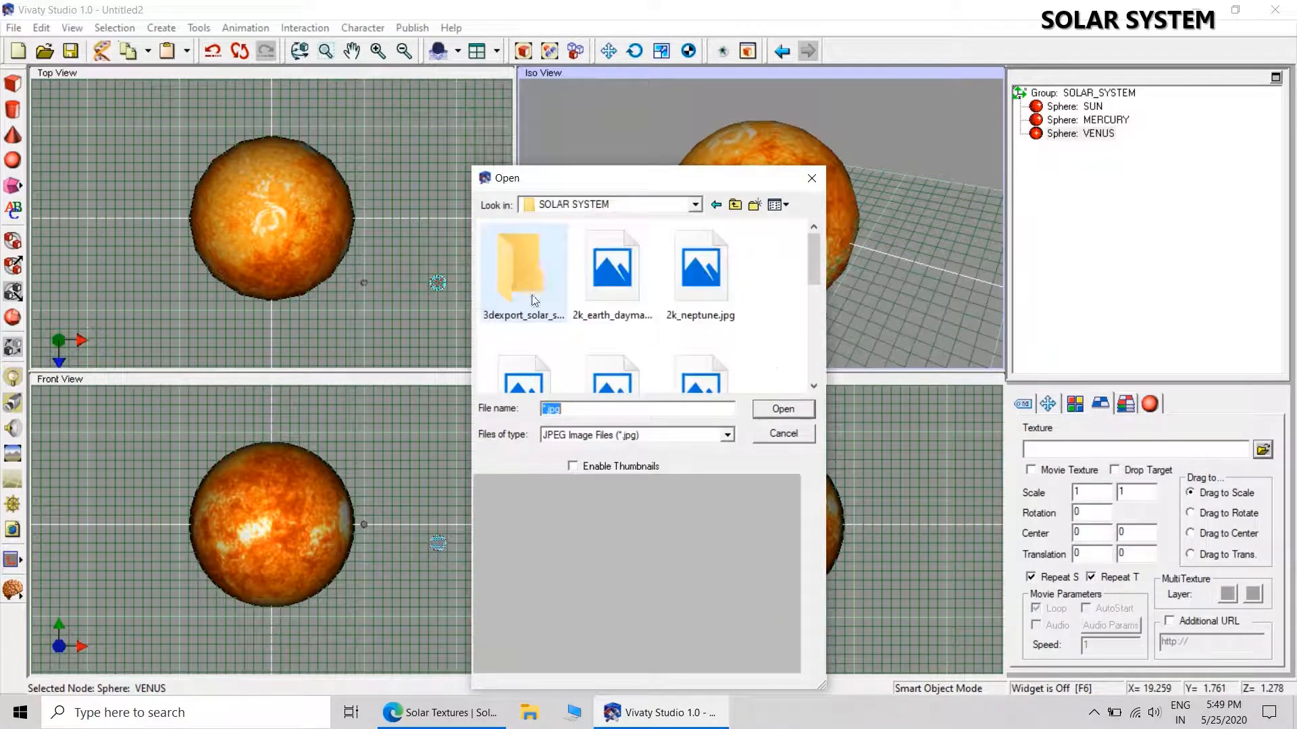
drag(814, 267, 805, 351)
click(700, 338)
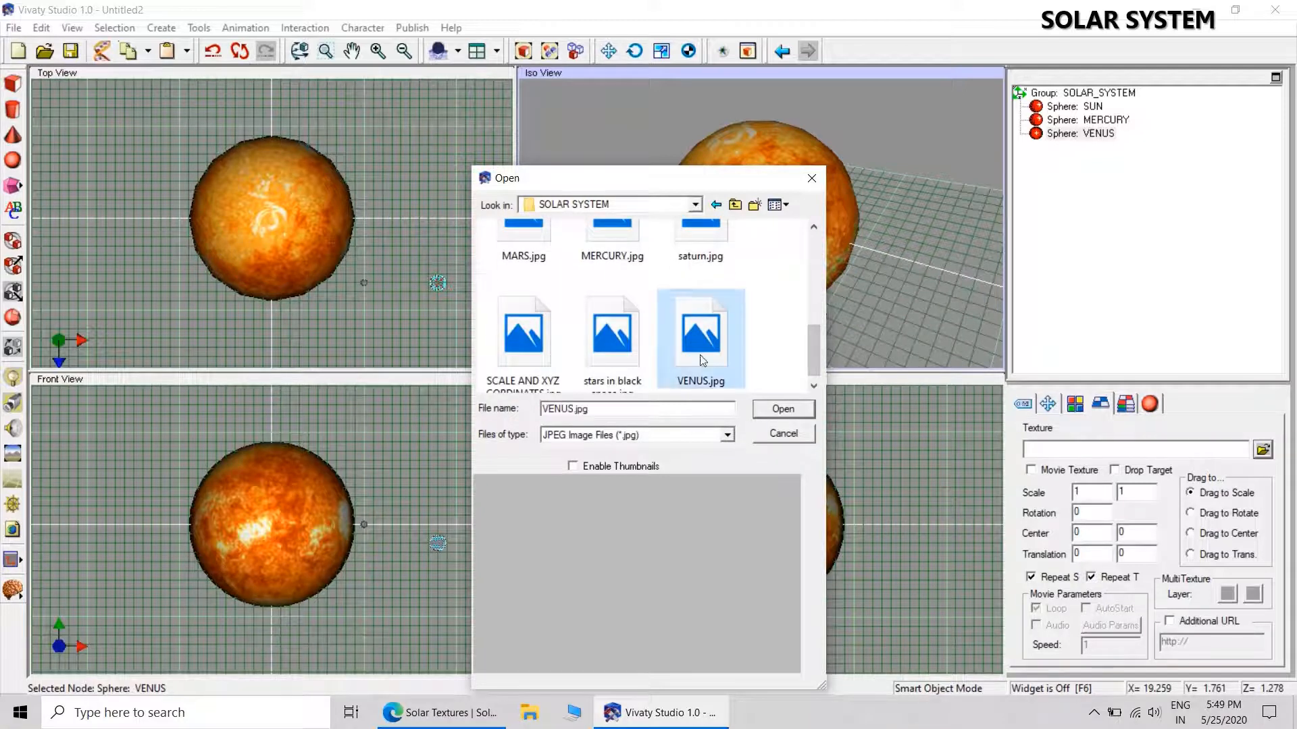
click(778, 411)
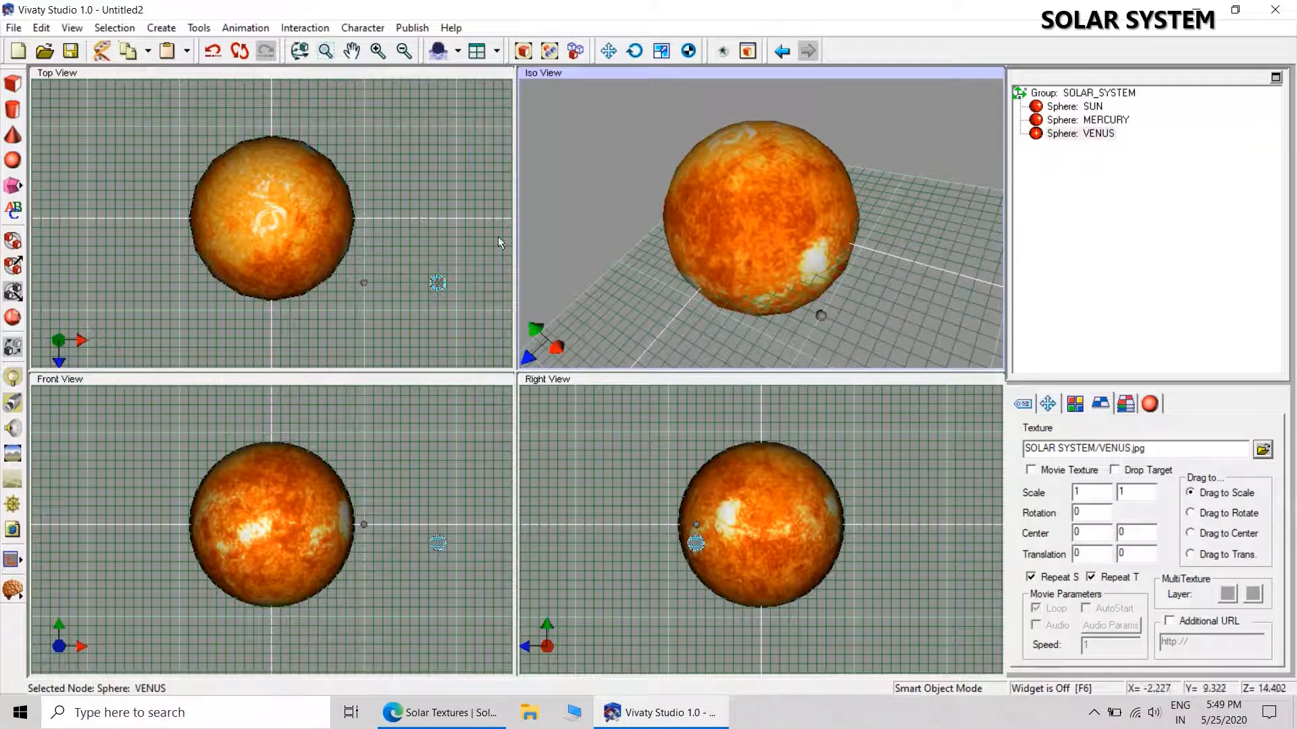
Add another sphere at the lower left of the SUN in the Iso view and name it EARTH.
click(12, 160)
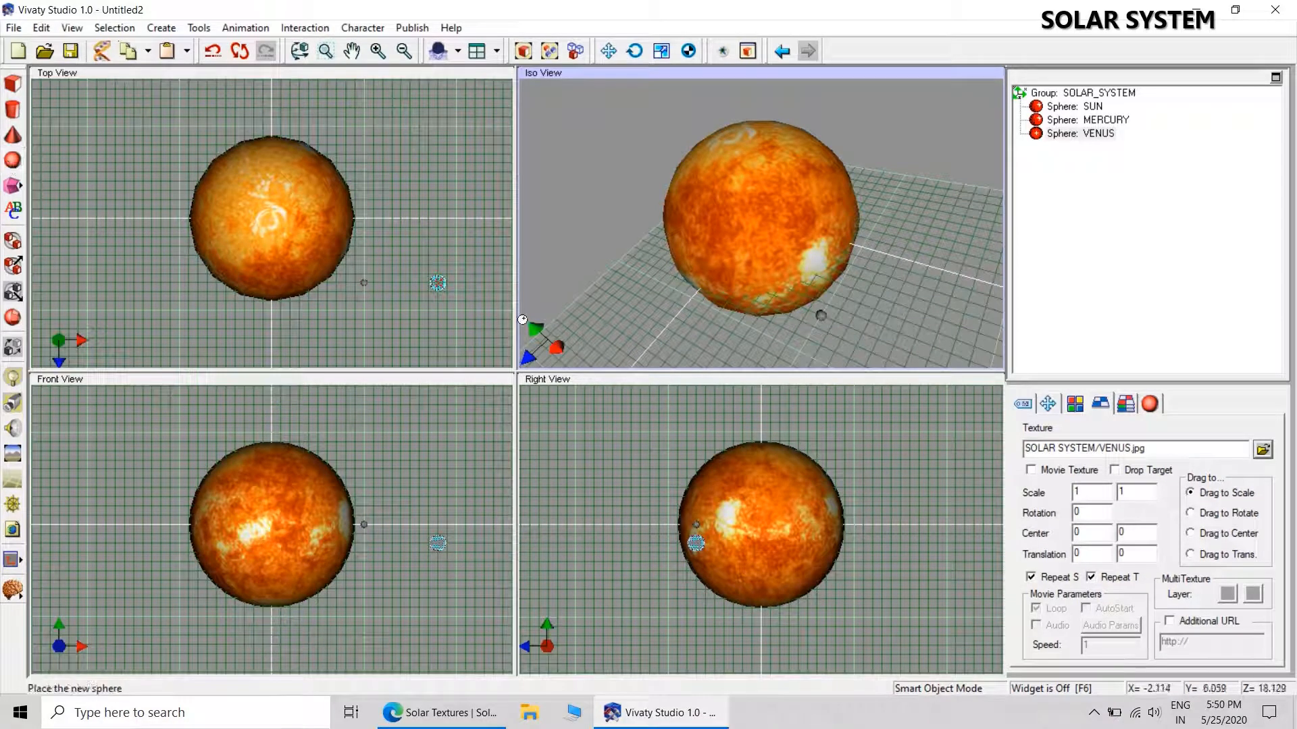
click(668, 322)
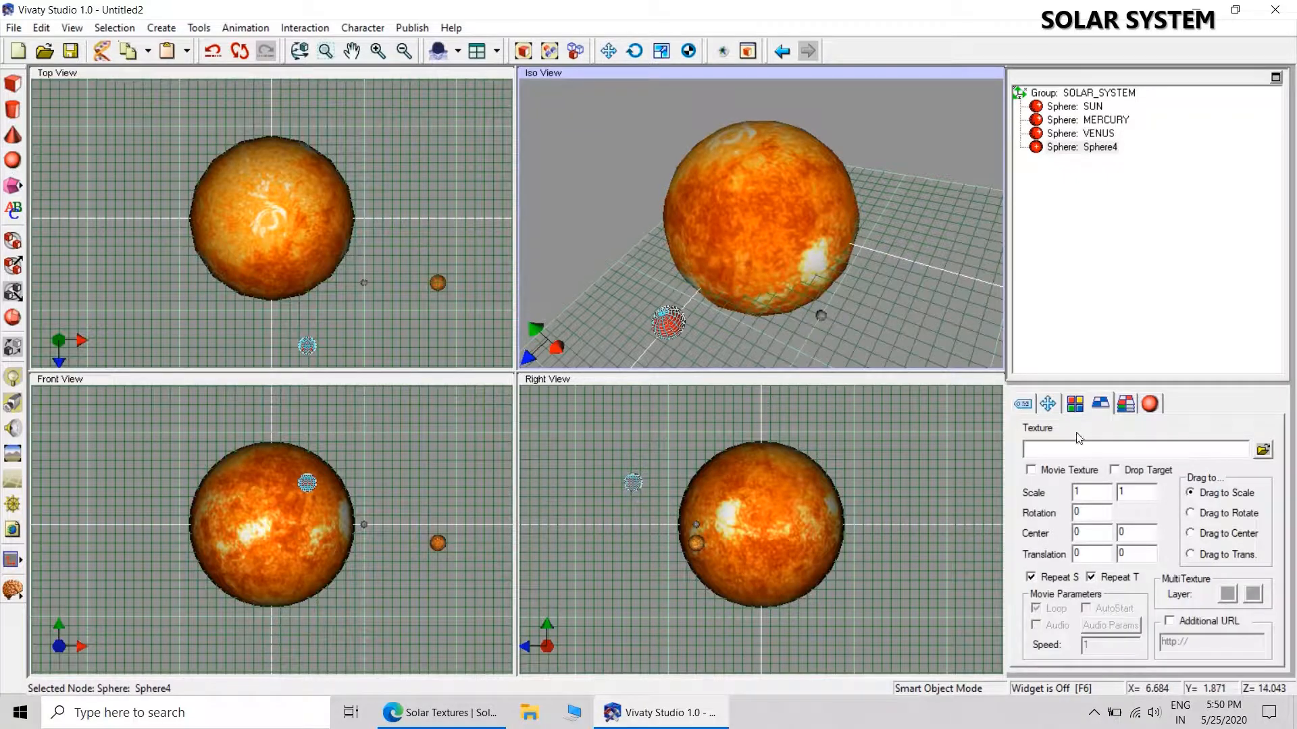
click(1023, 405)
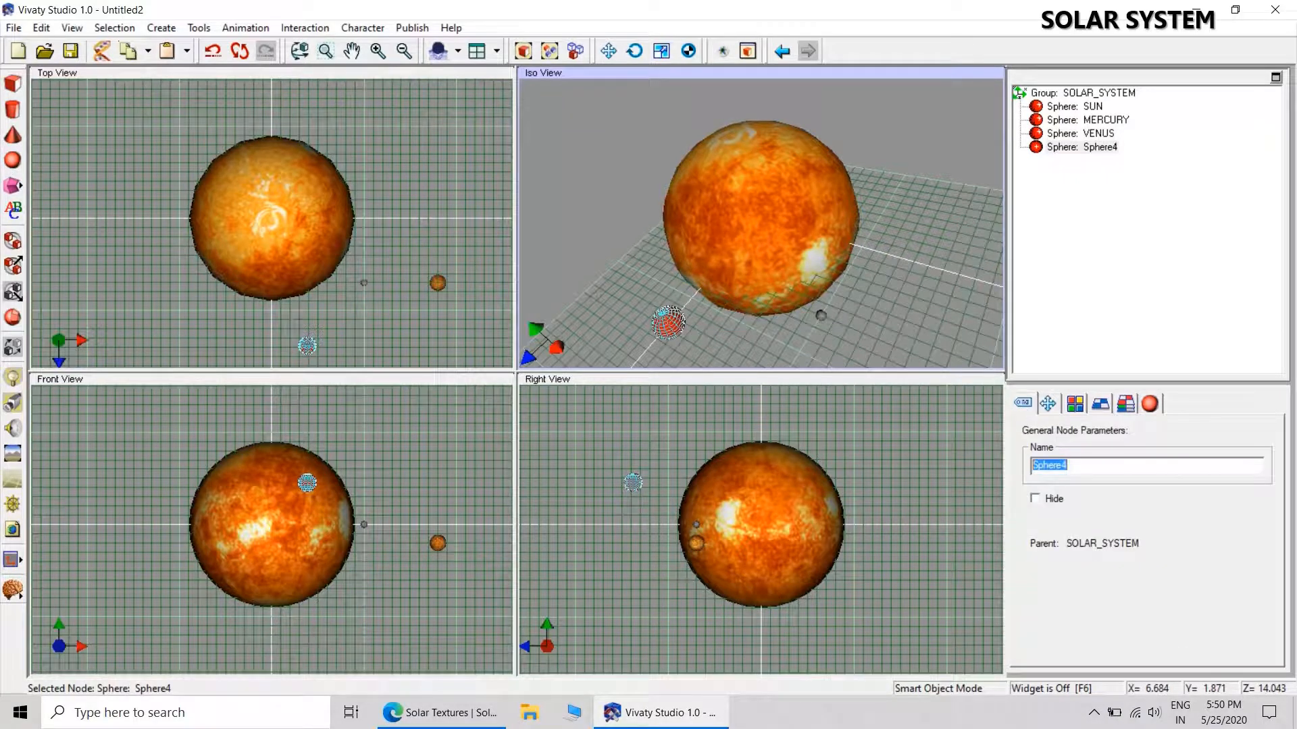
text(EARTH)
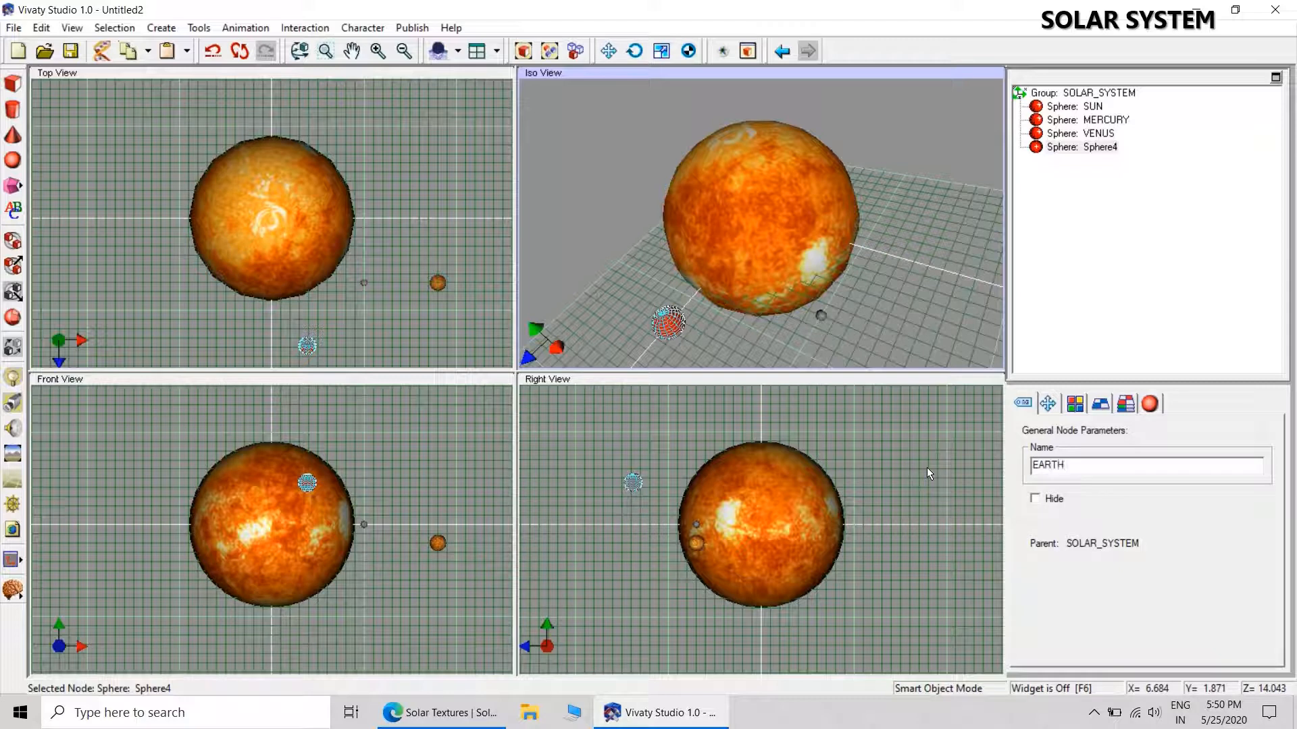
key(Return)
Reset the EARTH sphere's translation to zero and set its X position to 22.
click(1047, 403)
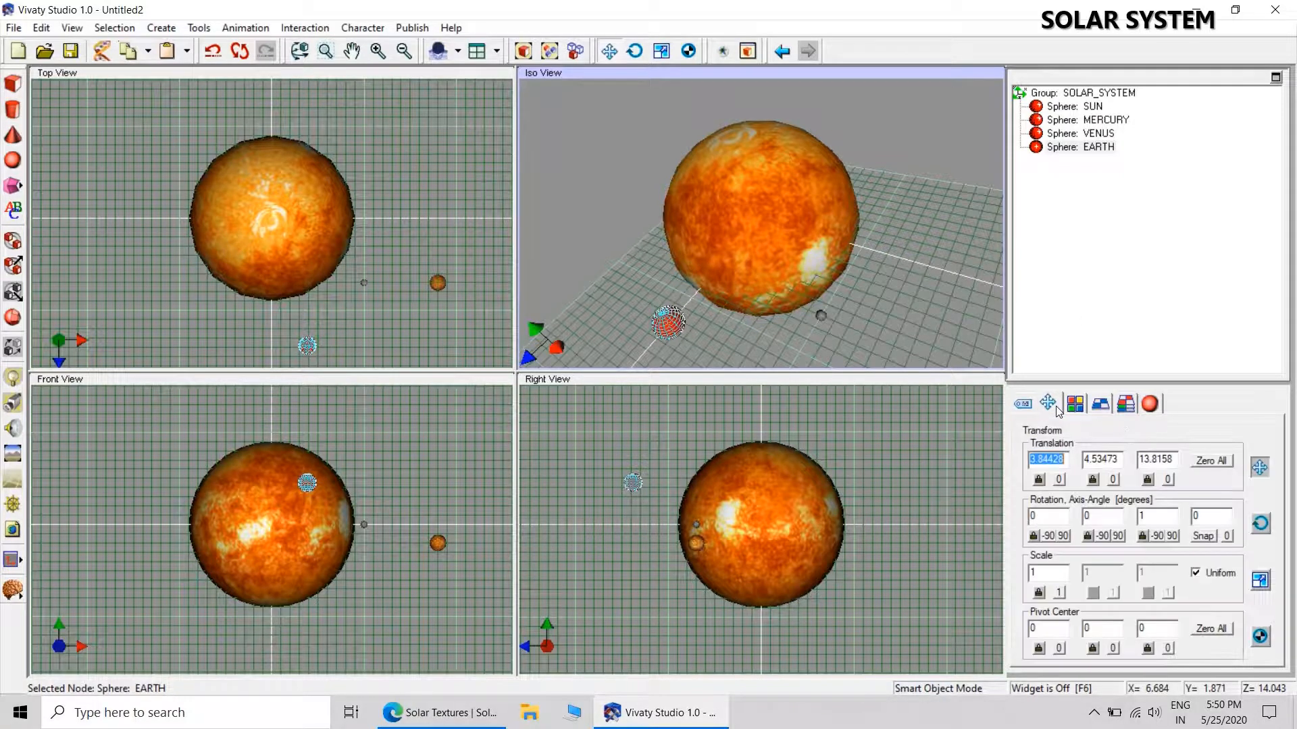
click(1217, 462)
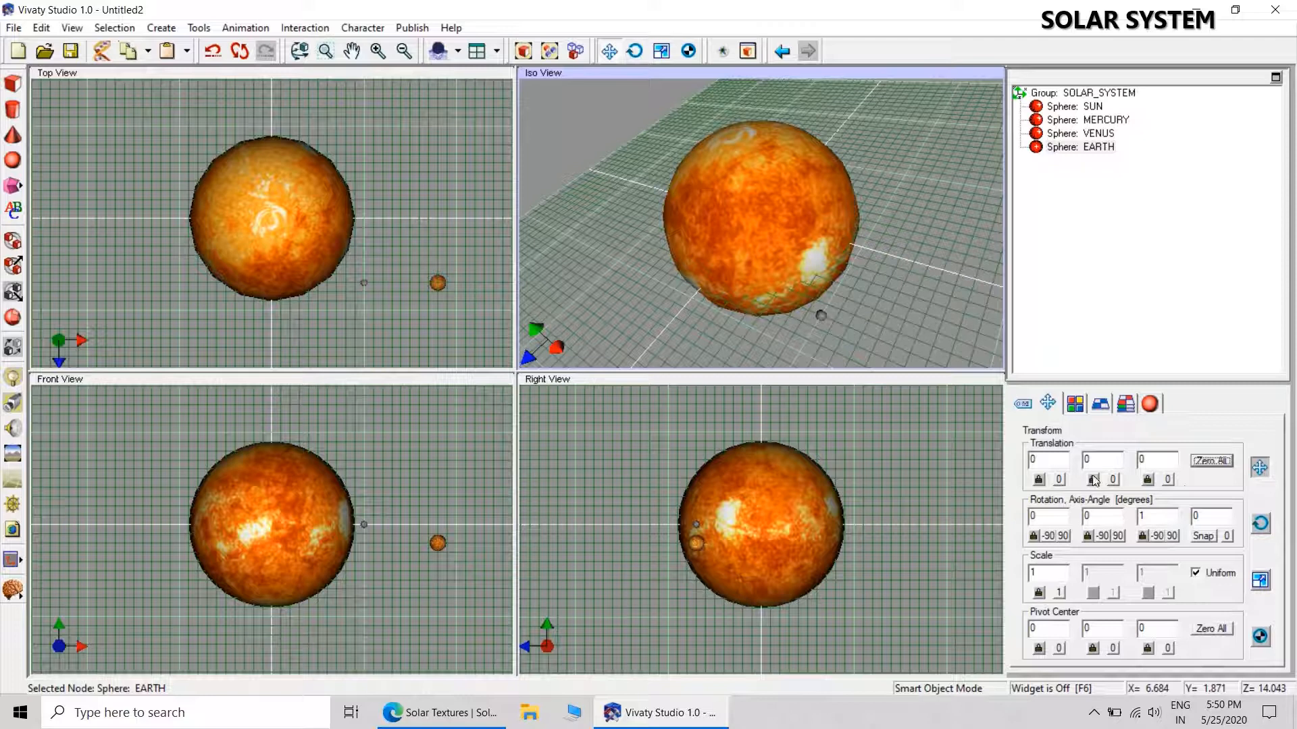
double_click(1051, 462)
text(22)
click(1169, 461)
click(1109, 461)
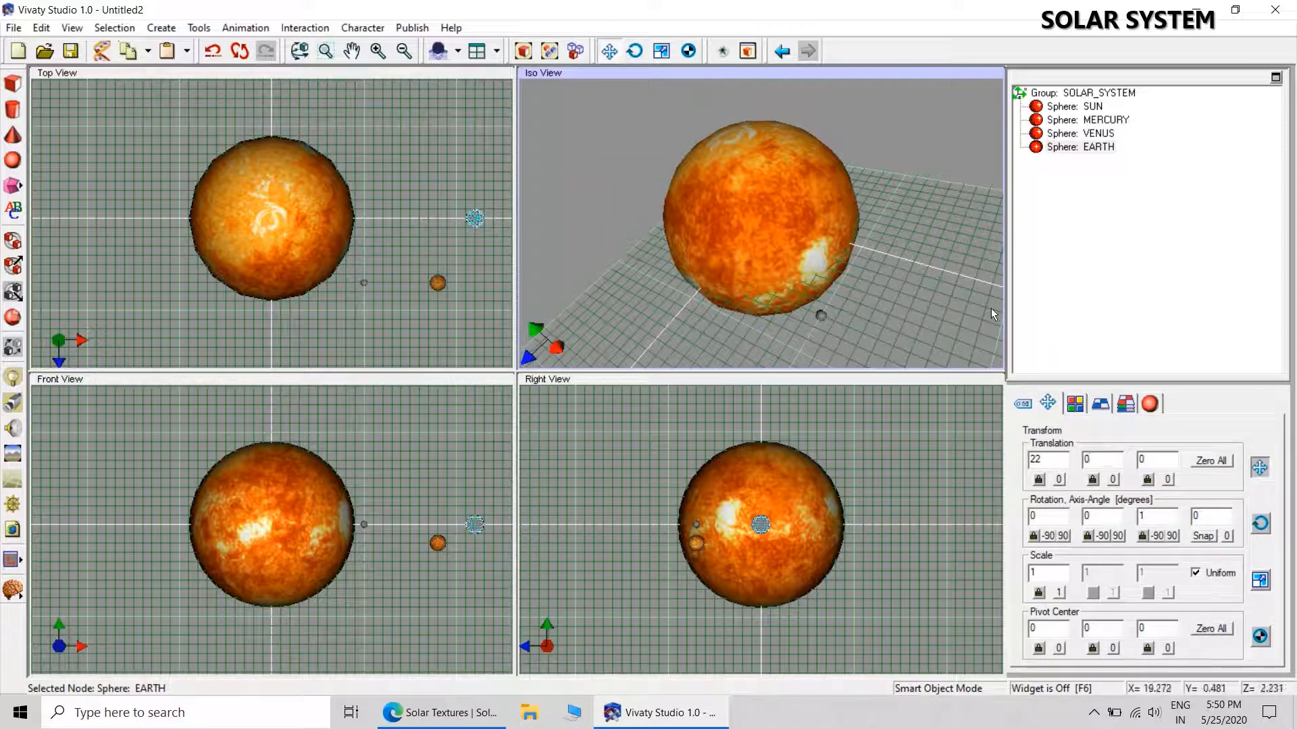
Apply the 2k_earth_daymap.jpg texture from the SOLAR SYSTEM folder to the EARTH sphere.
click(1098, 403)
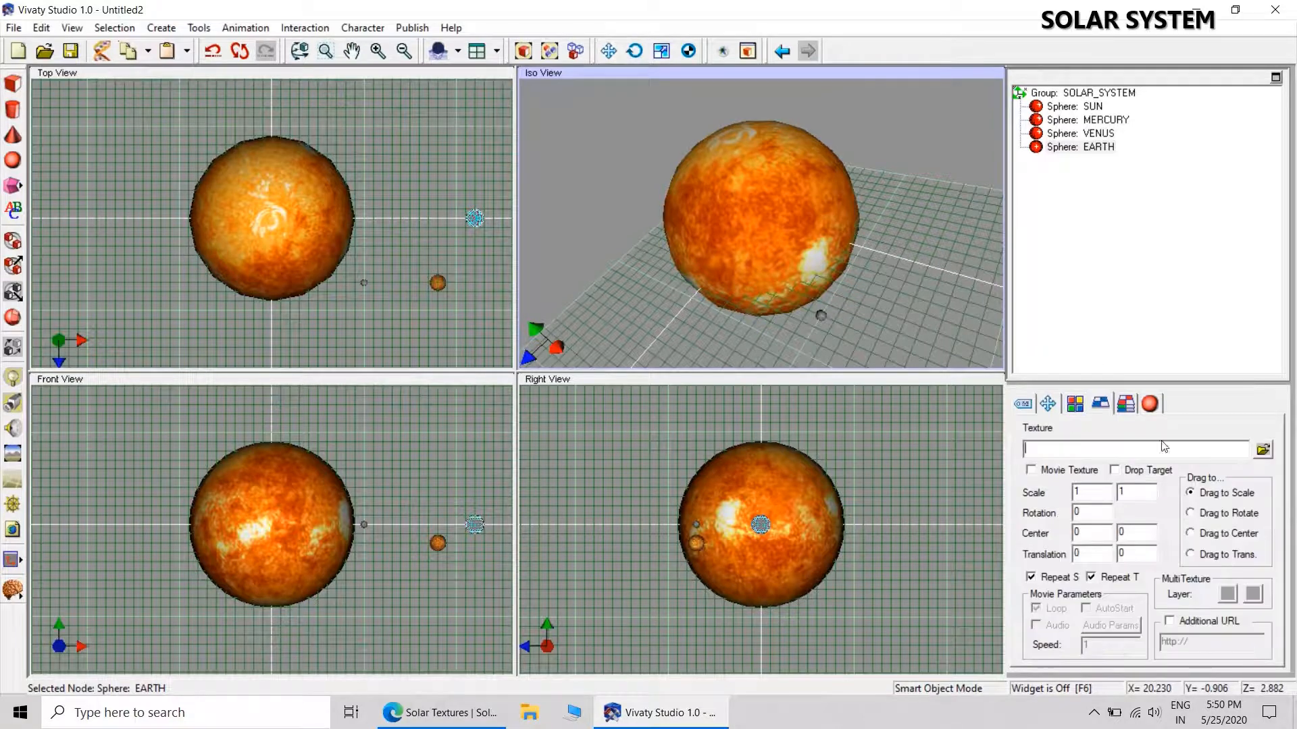
click(1262, 449)
double_click(520, 278)
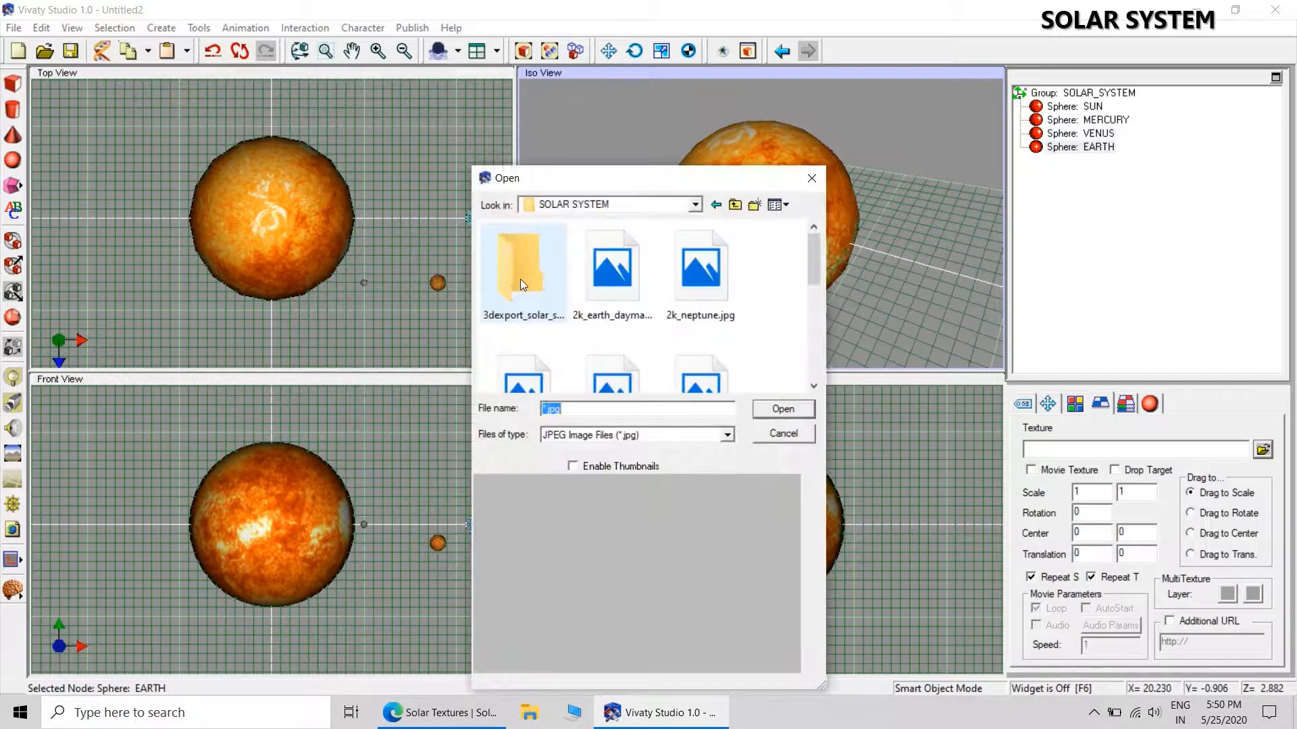
mouse_move(815, 261)
mouse_down()
mouse_move(809, 371)
mouse_move(811, 260)
mouse_up()
click(611, 266)
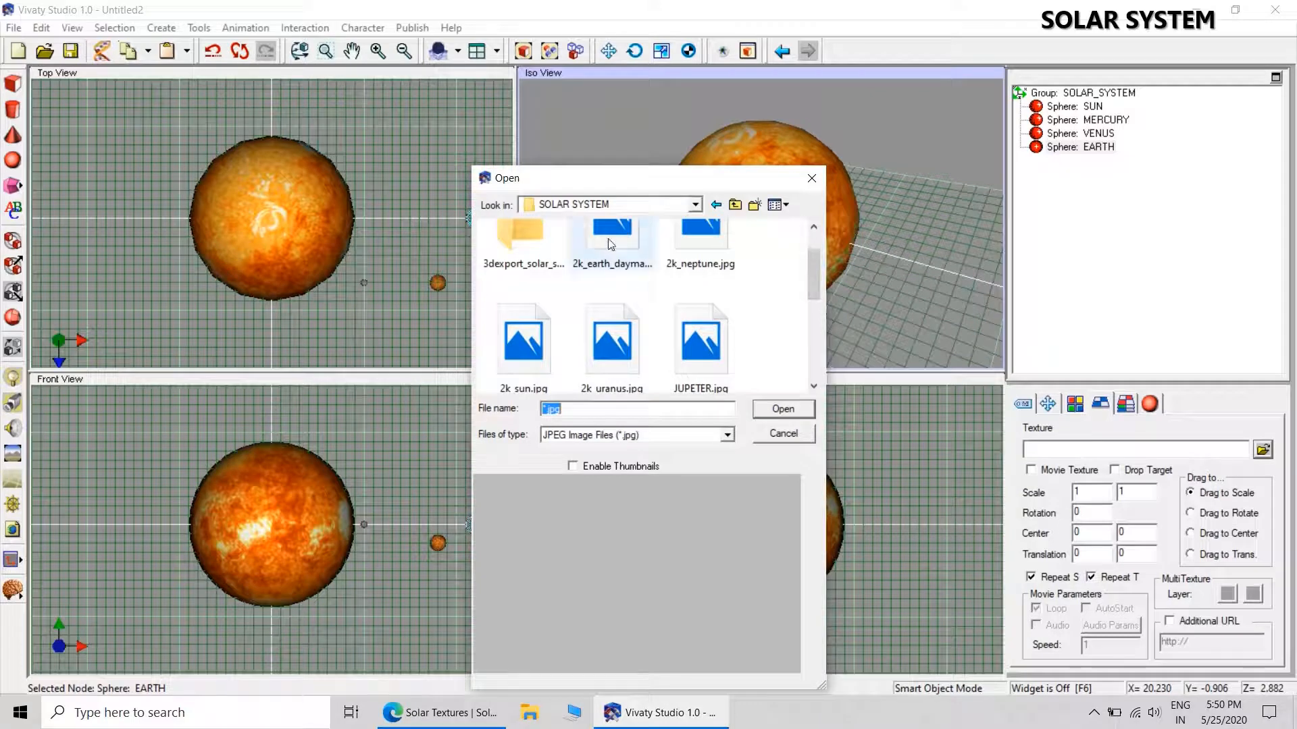
click(783, 409)
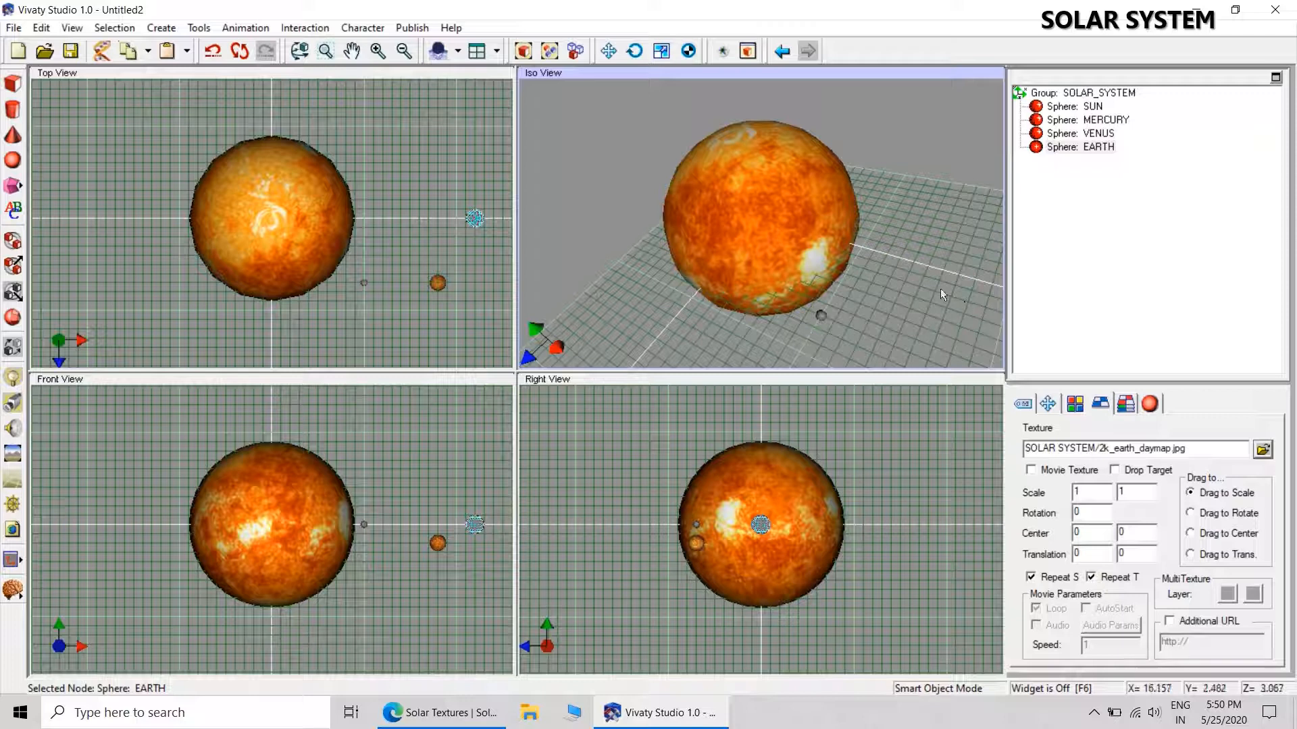
click(888, 253)
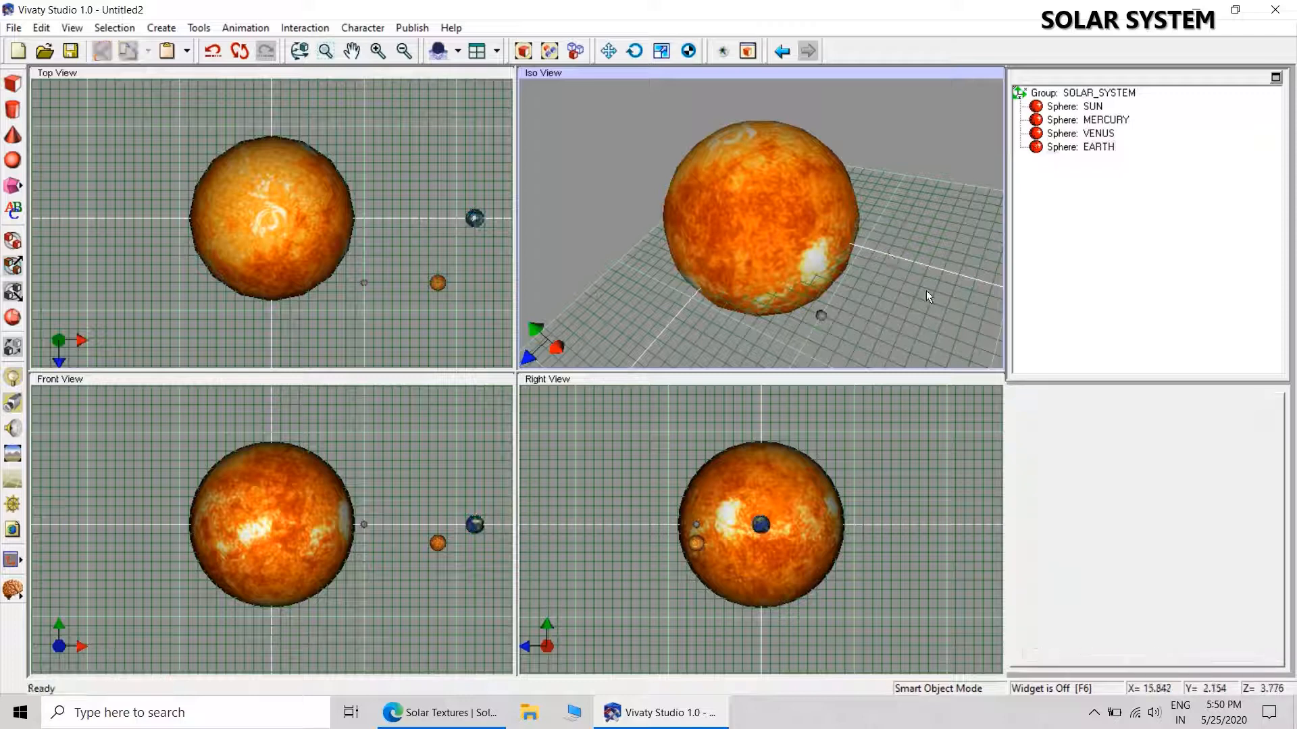
Add a fifth sphere at the lower left of the SUN in the Iso view and name it MARS.
click(13, 160)
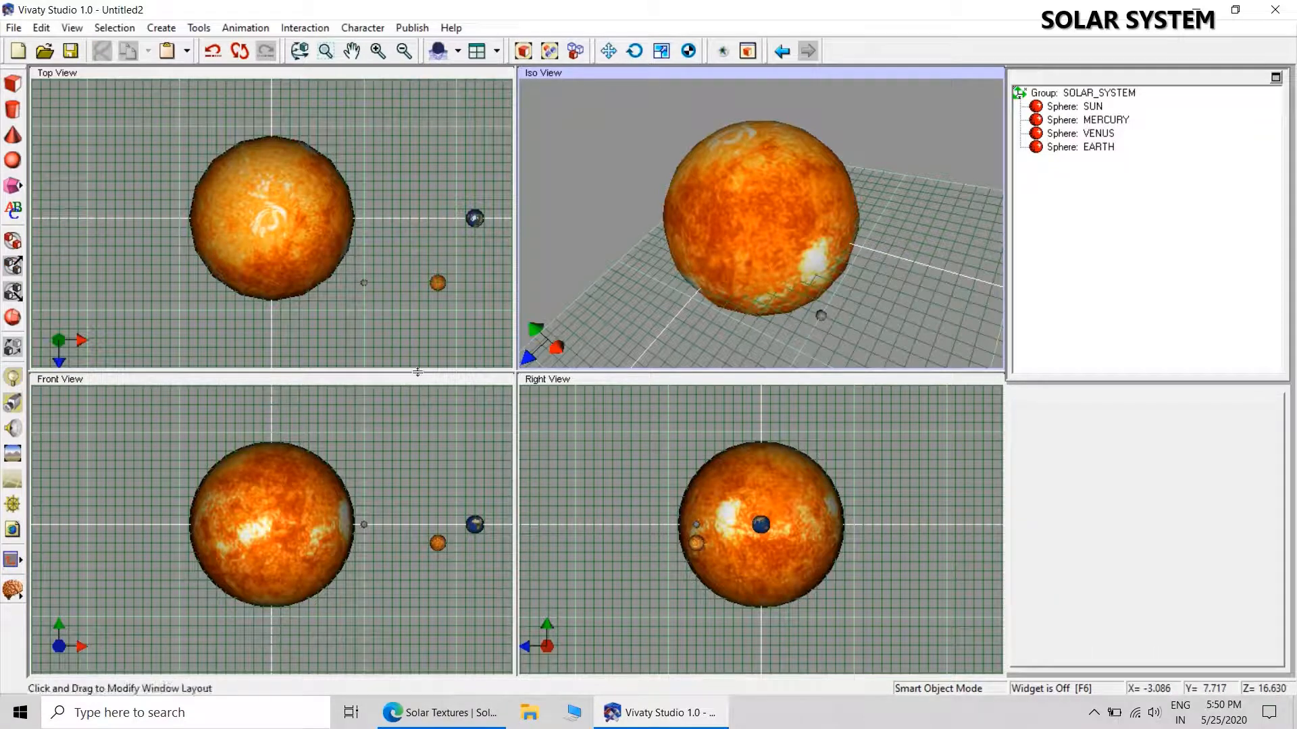
click(677, 339)
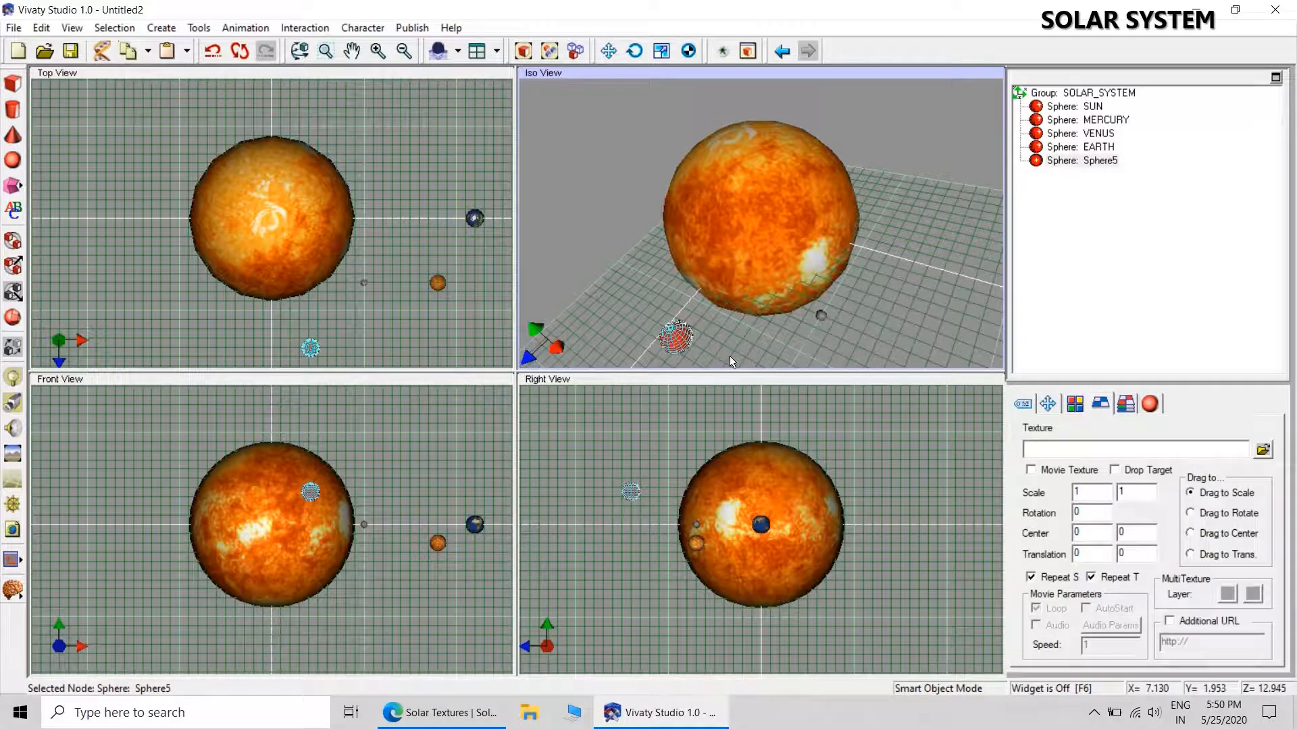
click(1022, 403)
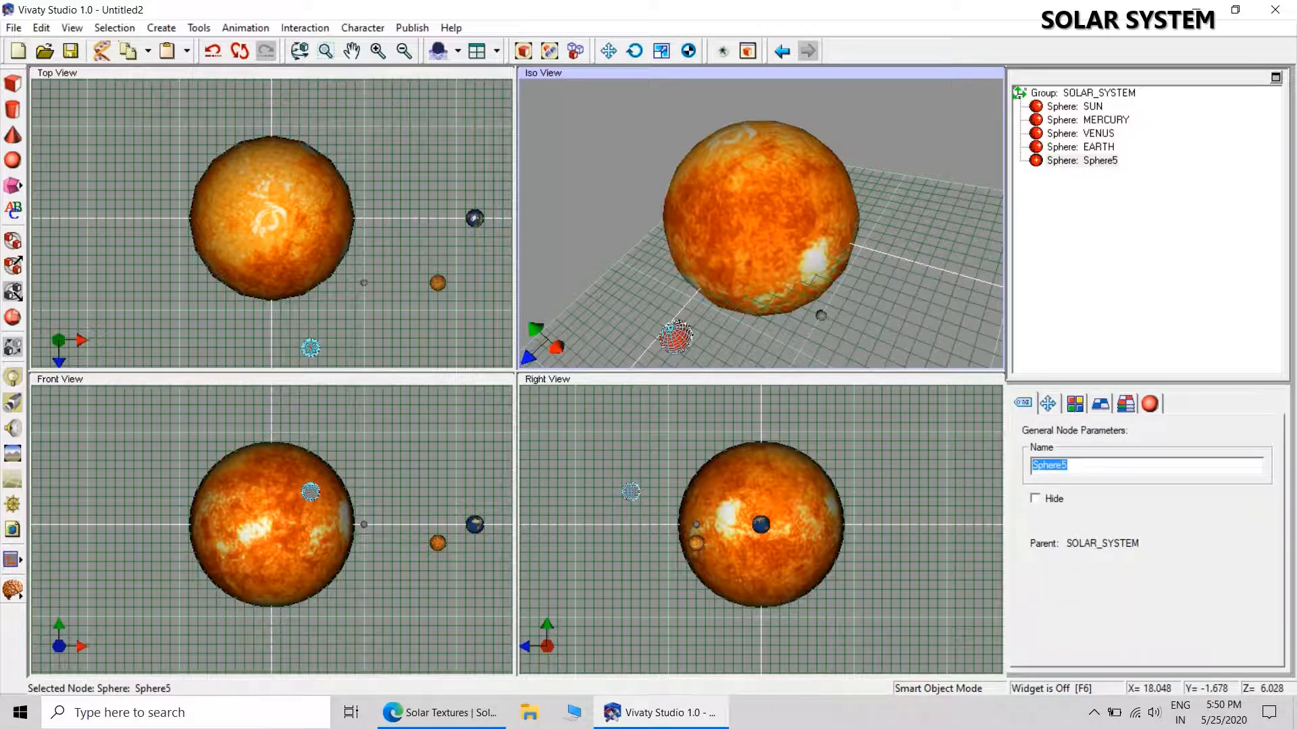
text(MARS)
key(Return)
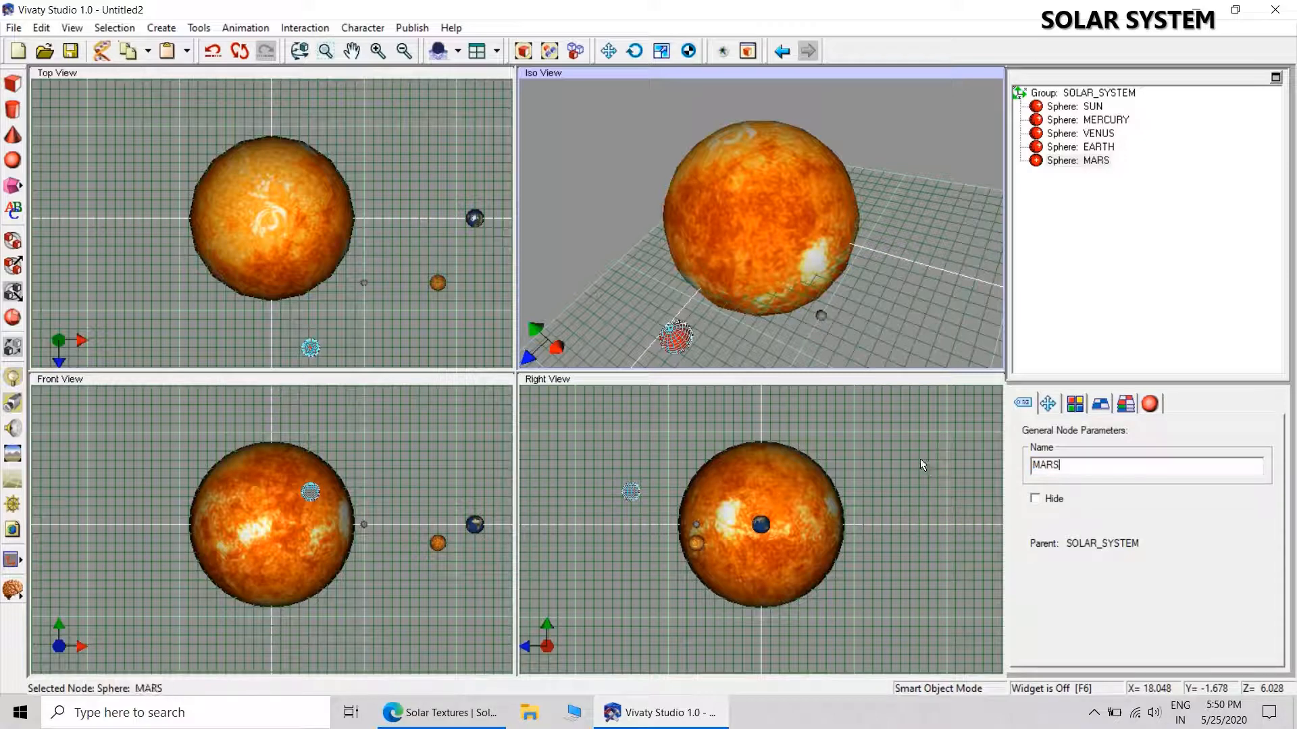
click(916, 262)
Set the MARS sphere's uniform scale to 0.54.
click(1077, 161)
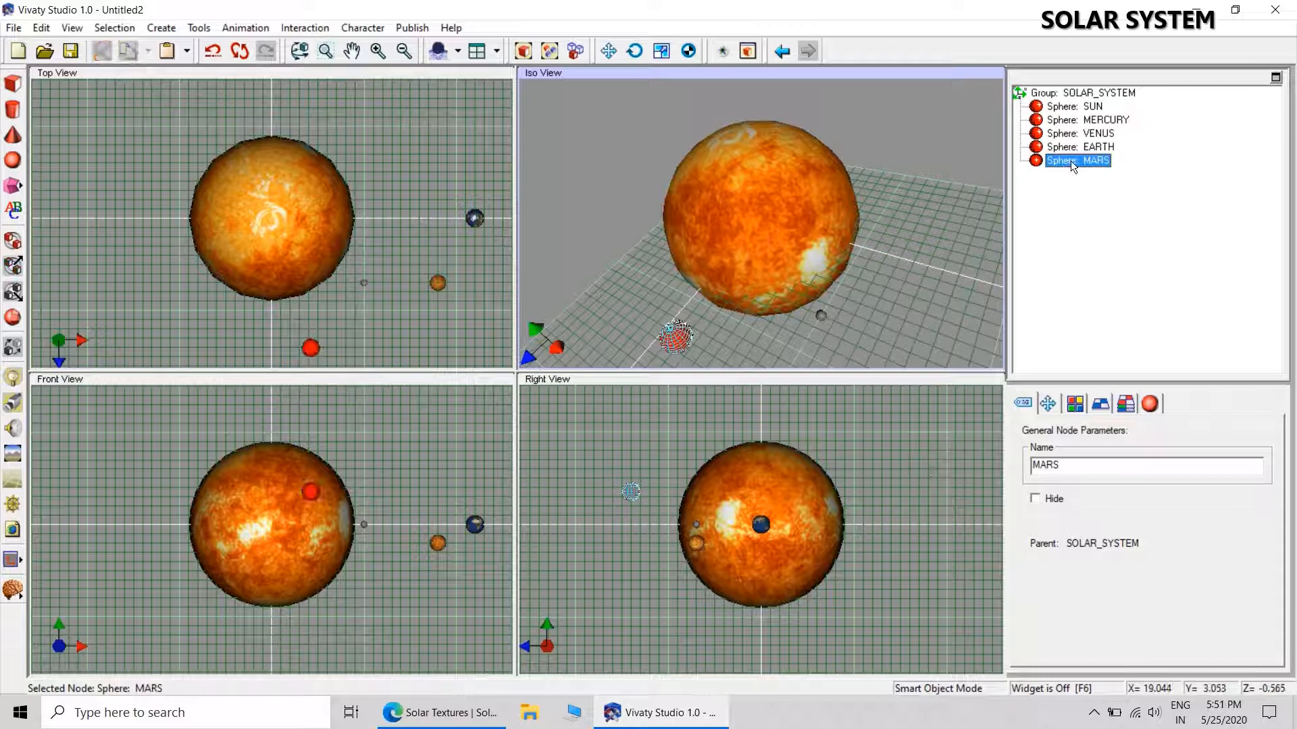
click(1048, 404)
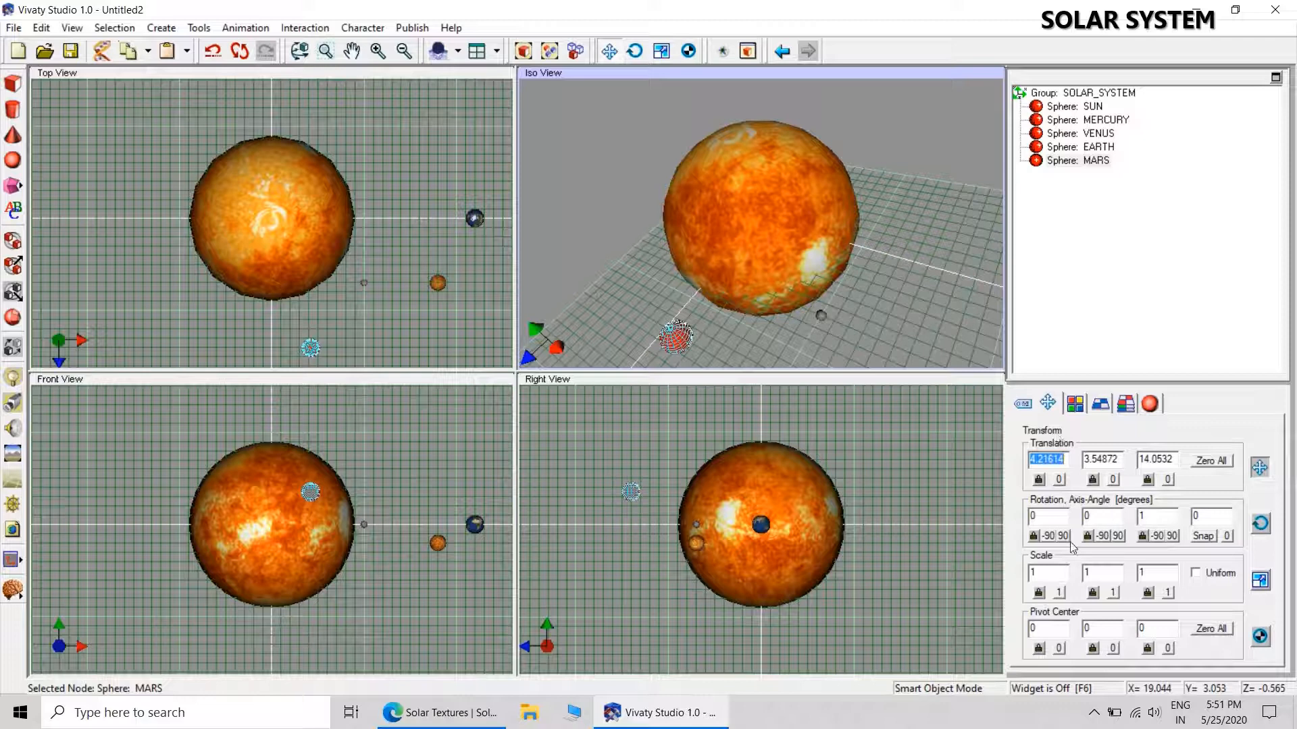
click(1032, 572)
text(.54)
click(1206, 579)
click(1208, 581)
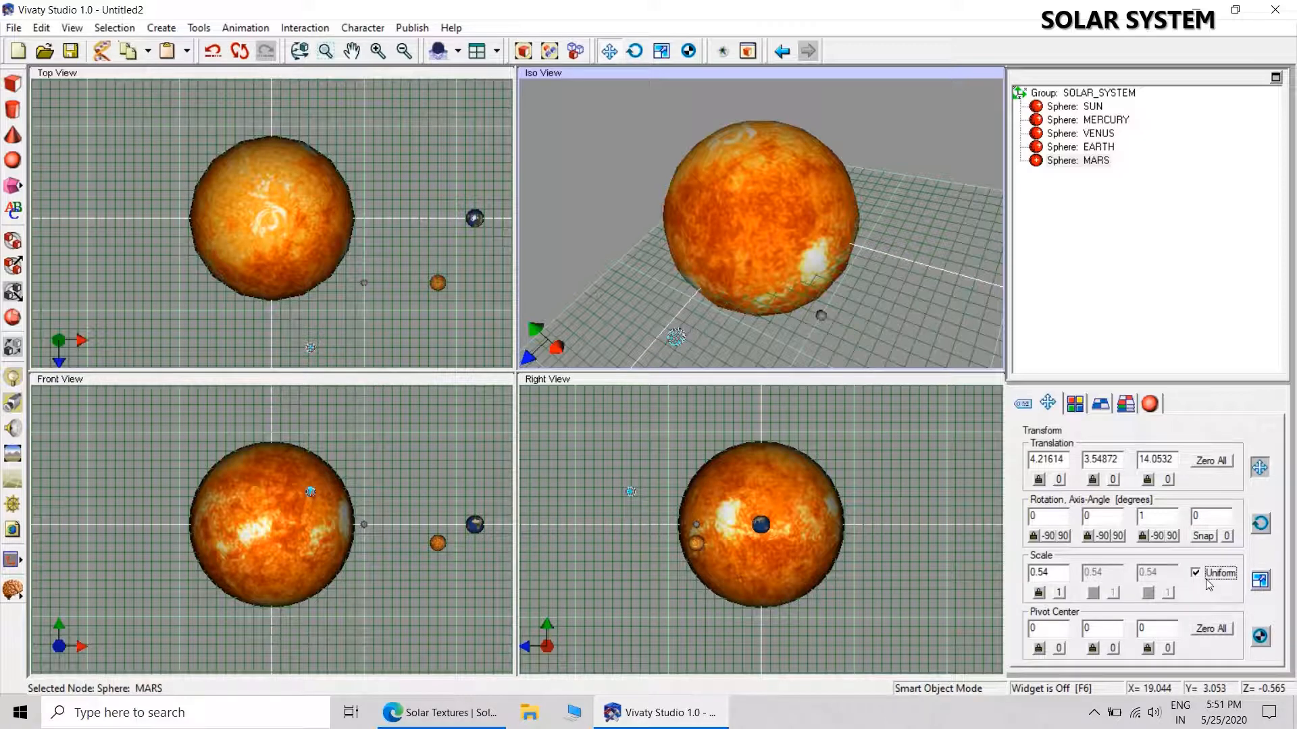
click(758, 356)
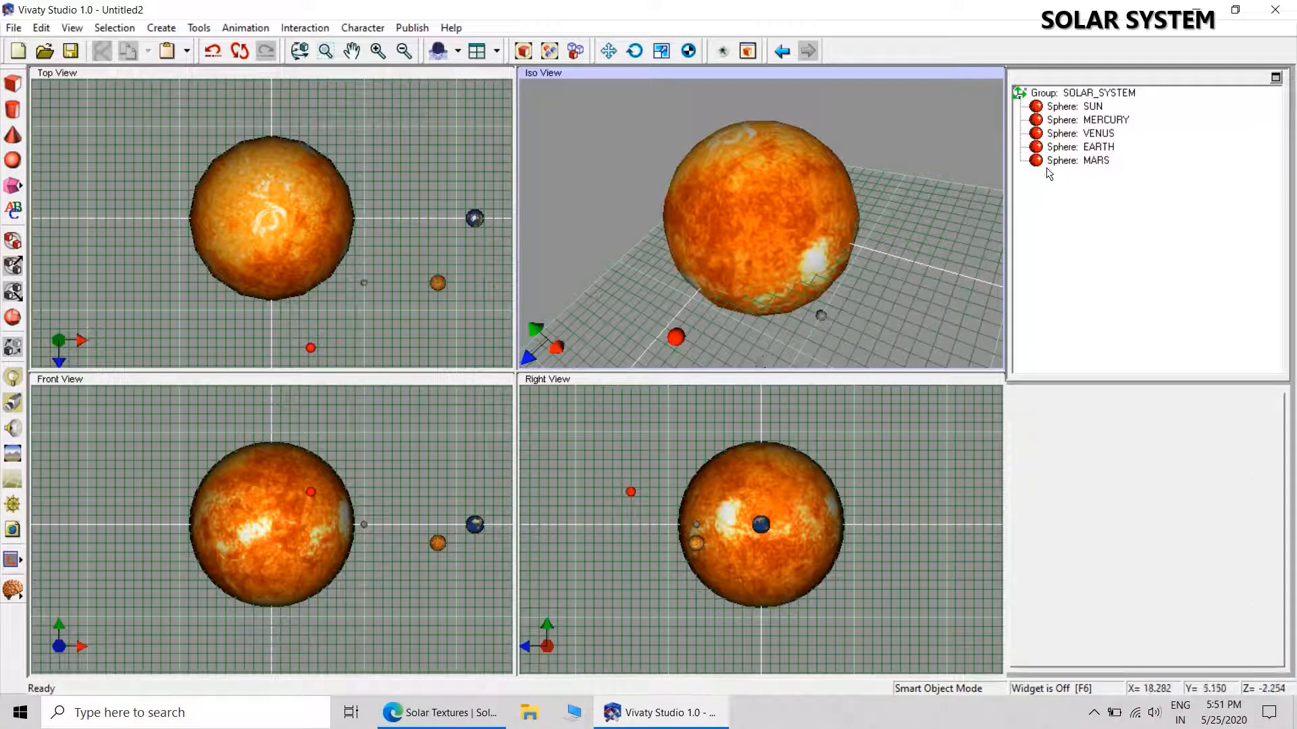
Reset the MARS sphere's translation to zero and position it at X 22, Y 1.5, Z -25.
click(1091, 160)
click(1214, 461)
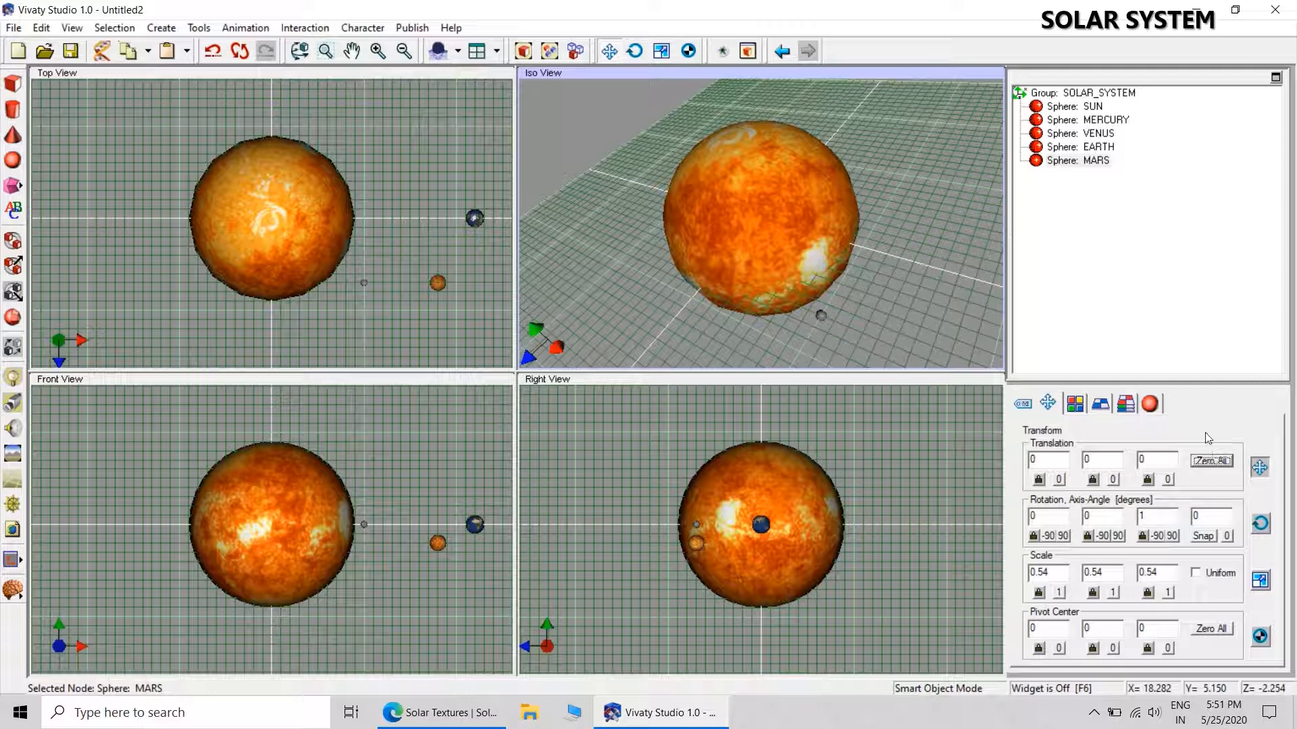
double_click(1059, 457)
text(22)
key(Tab)
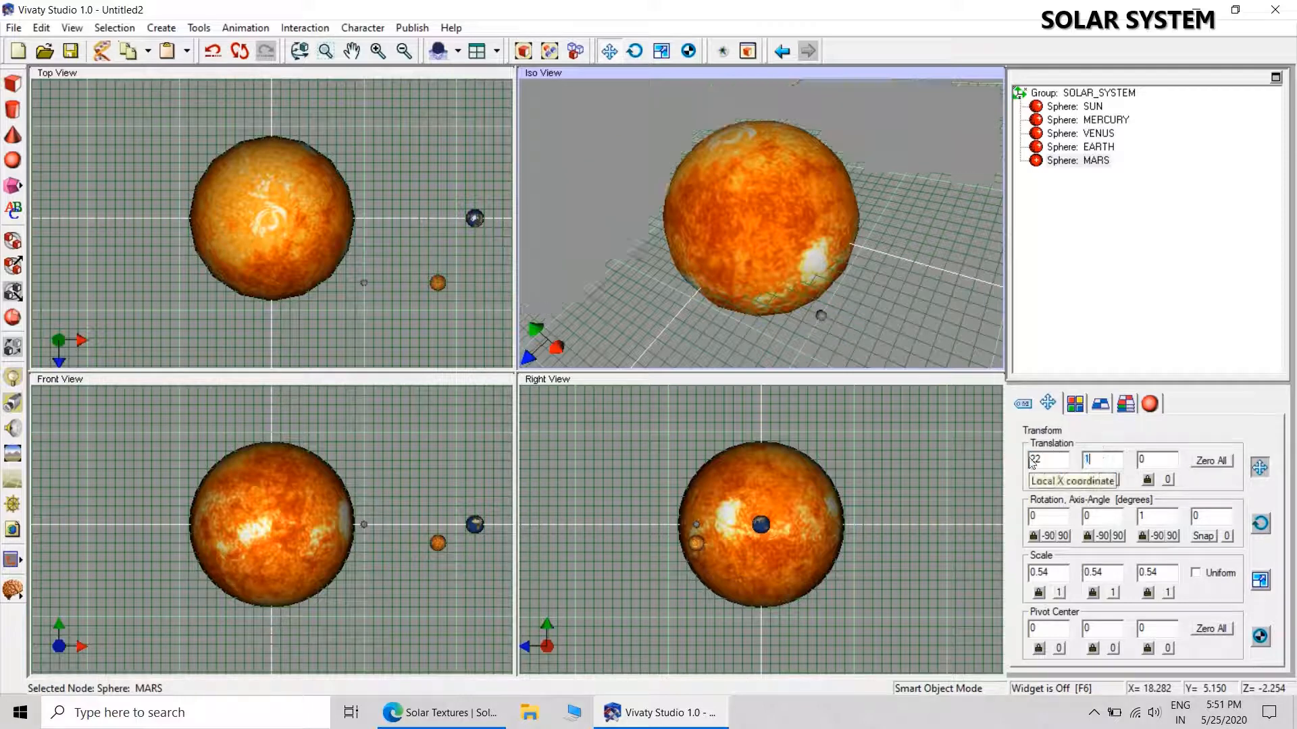
text(1.5)
key(Tab)
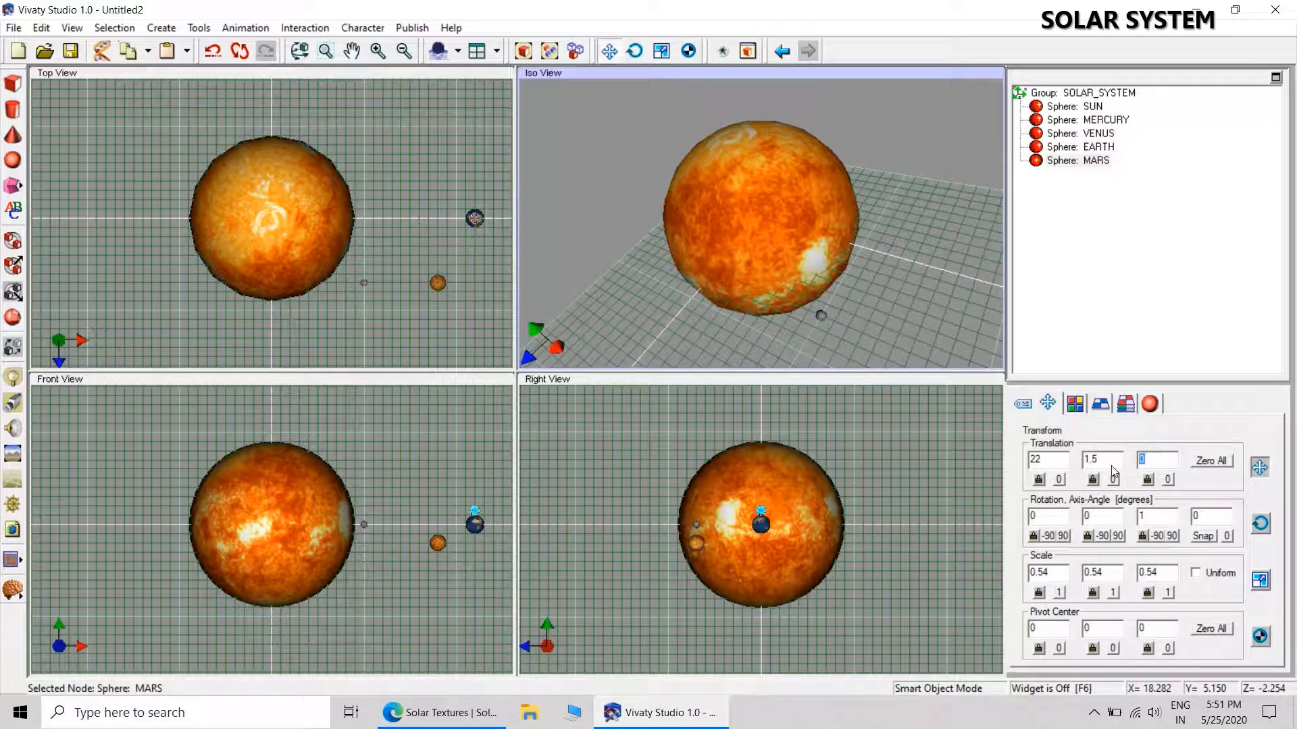
text(-25)
key(Return)
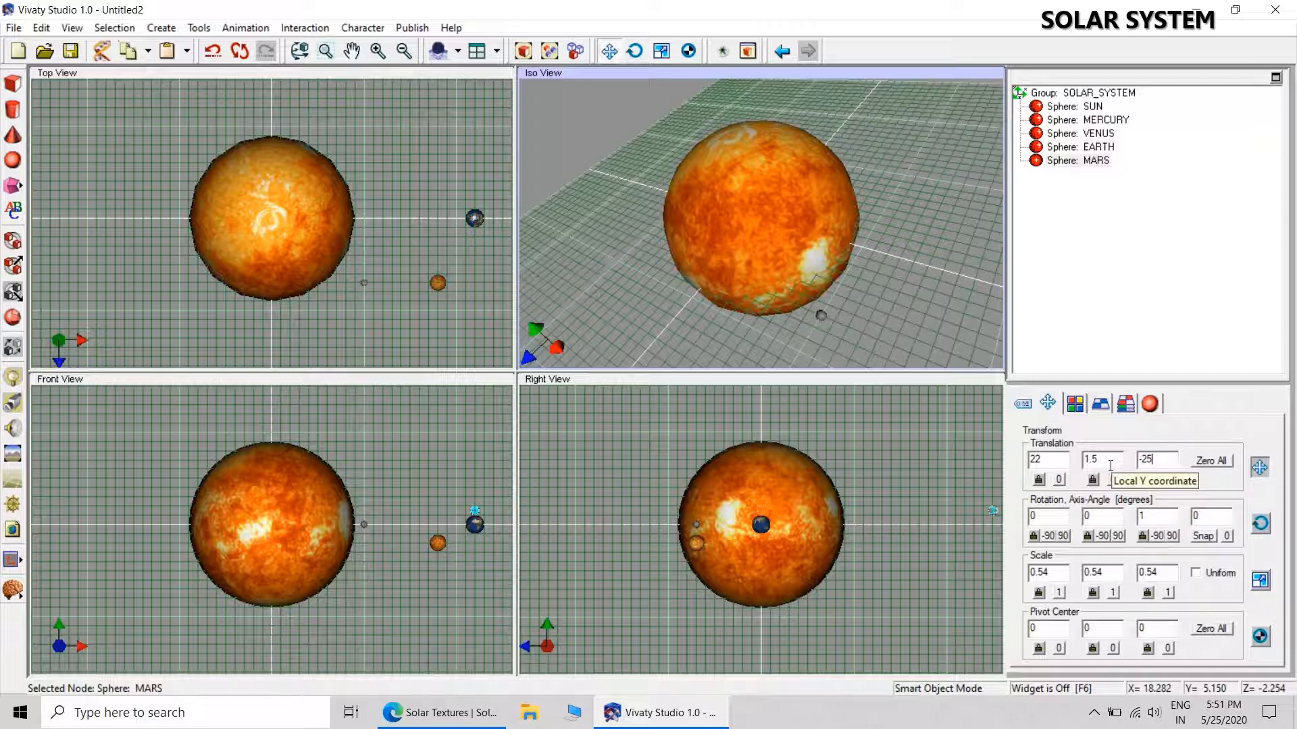
Apply the MARS.jpg texture from the SOLAR SYSTEM folder to the MARS sphere.
click(1100, 403)
click(1262, 449)
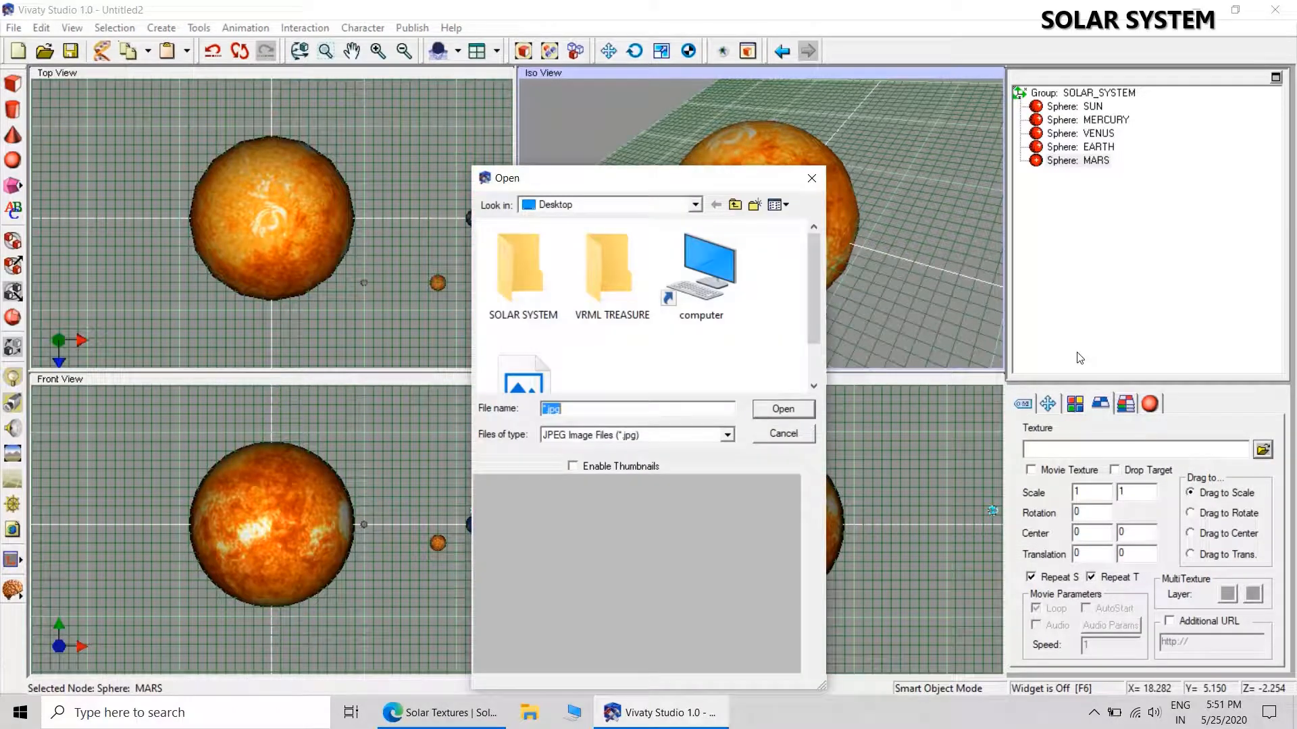
double_click(519, 265)
drag(816, 260, 817, 326)
click(540, 308)
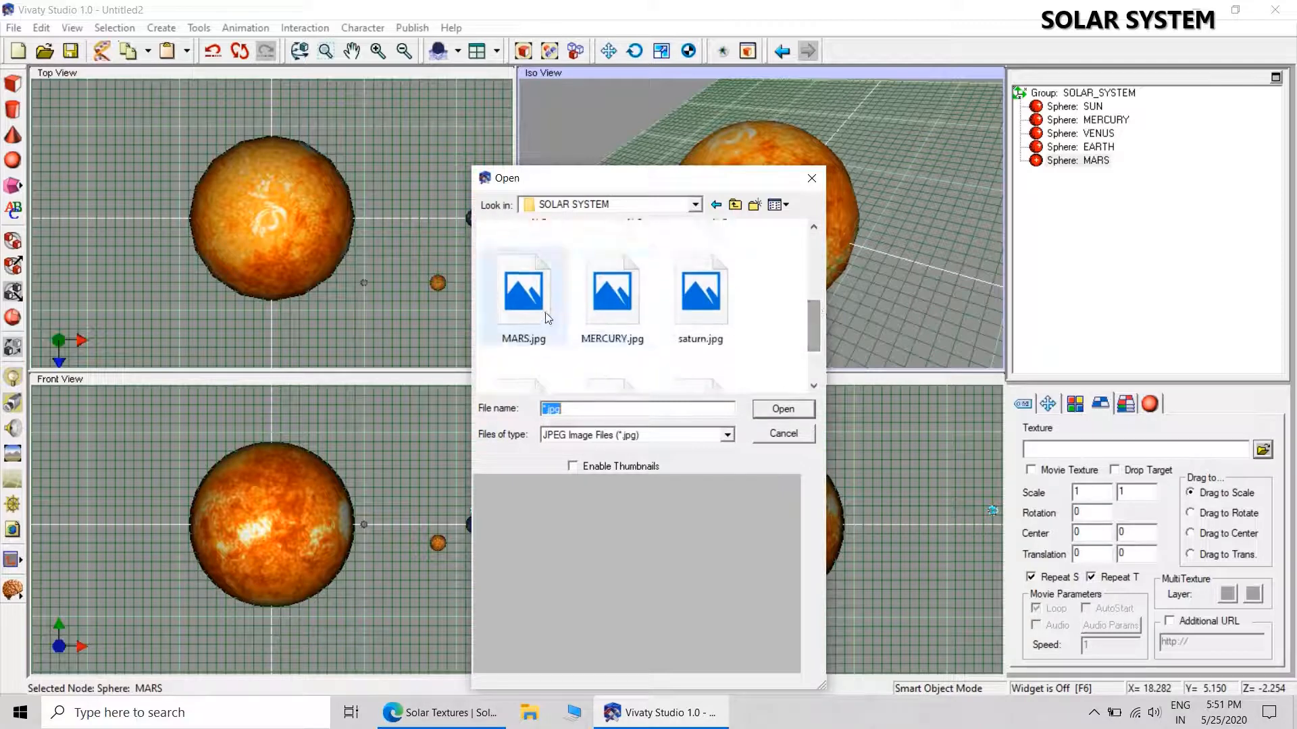
click(778, 410)
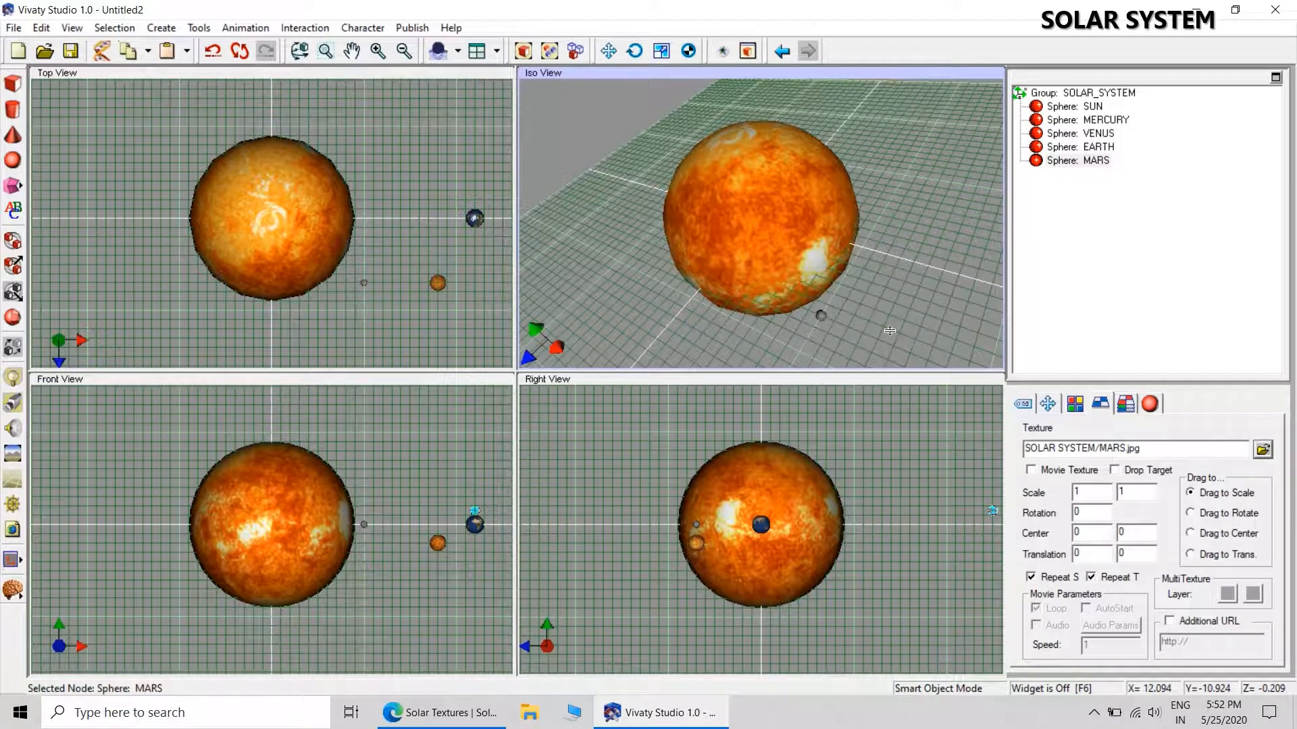
click(889, 331)
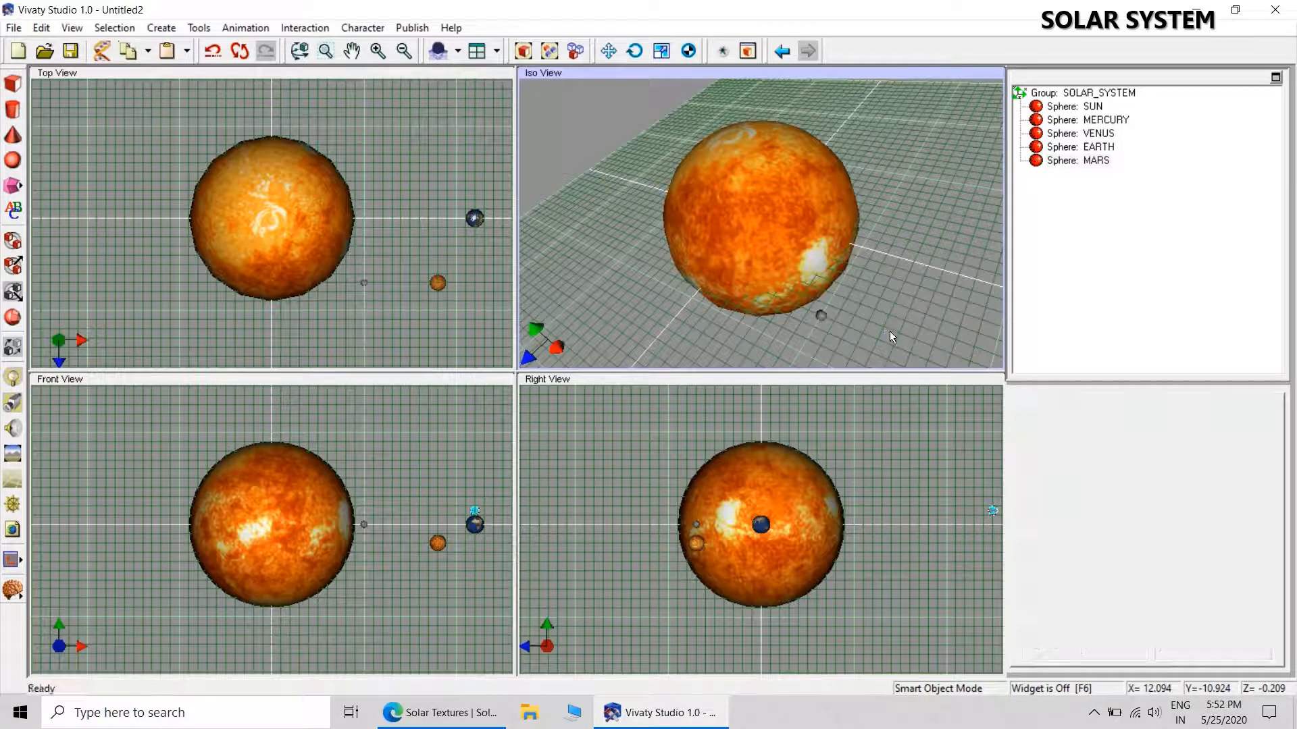
Add a sixth sphere just below the SUN in the Iso view and name it JUPITER.
click(13, 160)
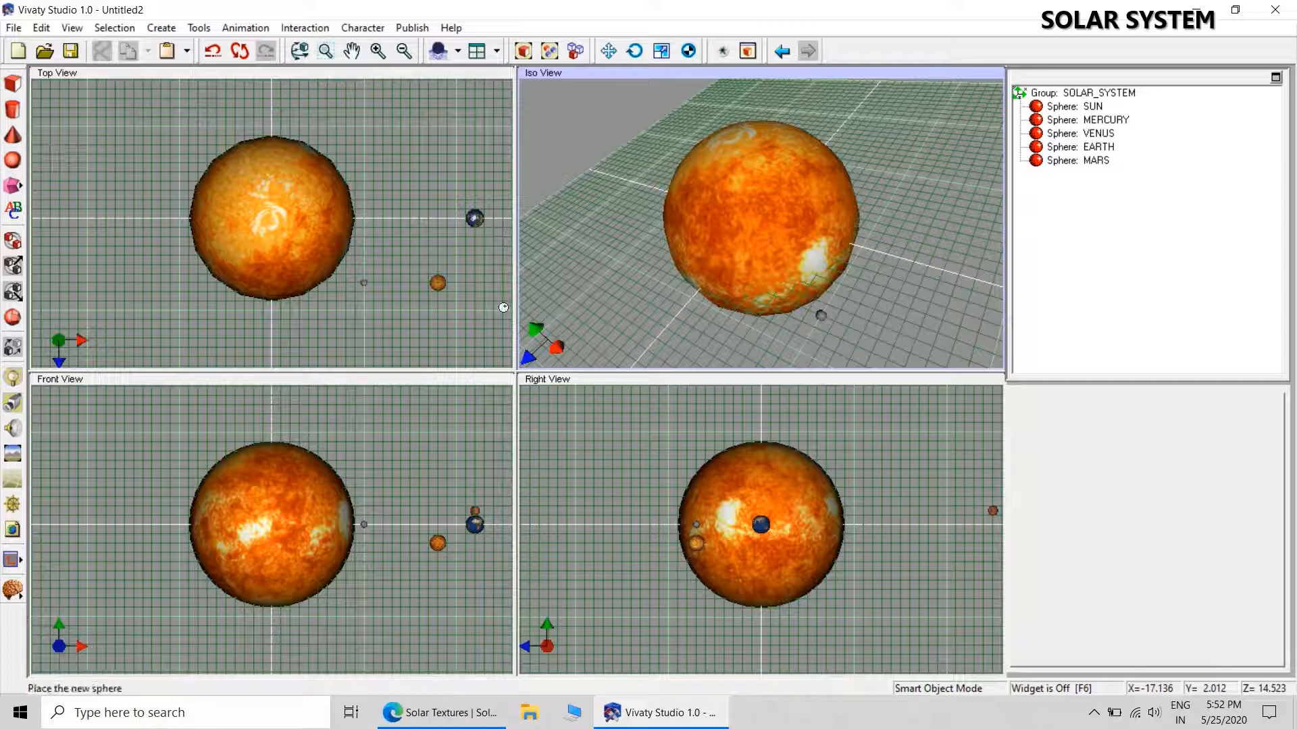
click(741, 339)
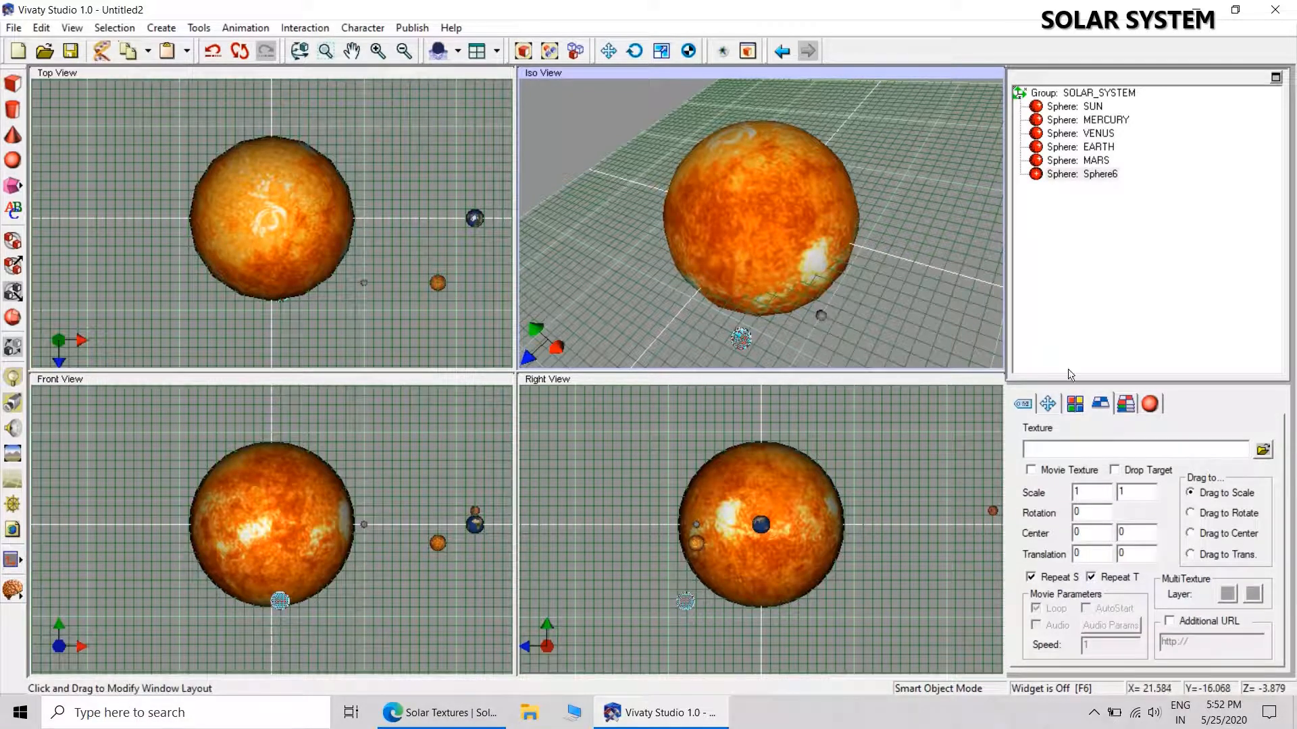
click(1025, 405)
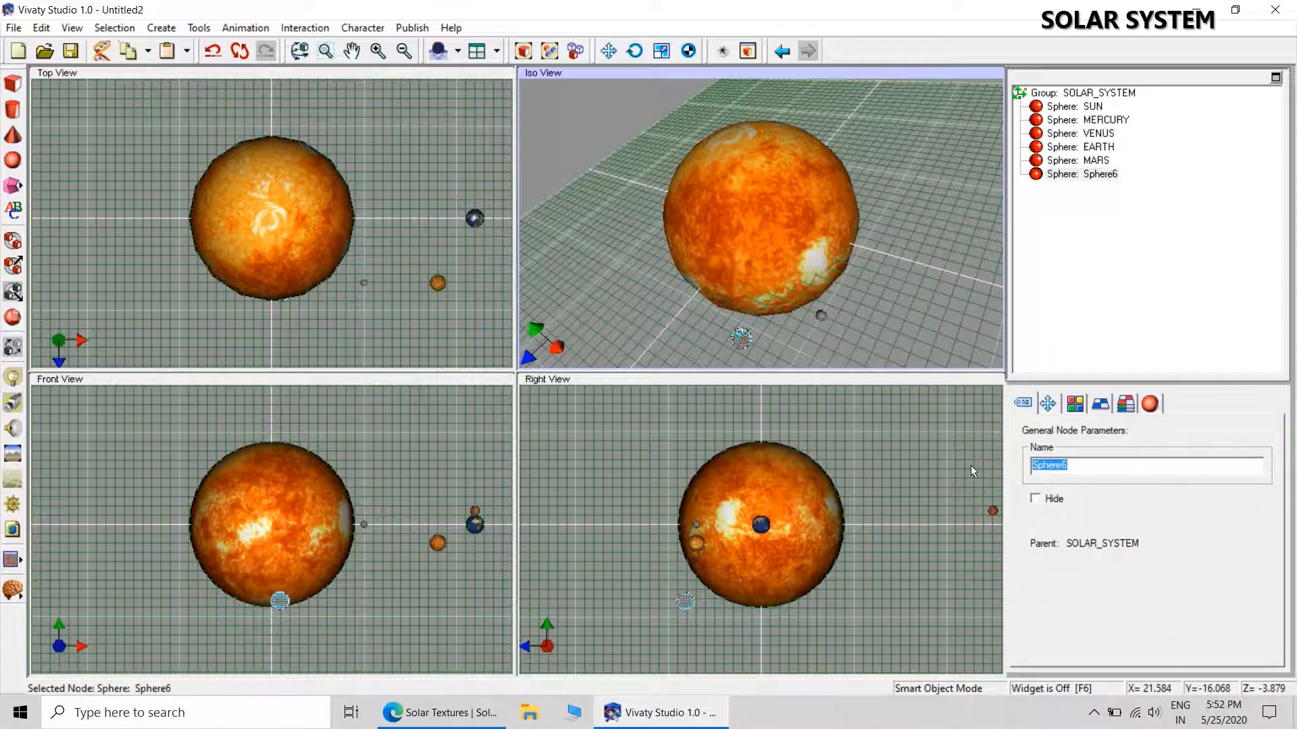
text(JUPITER)
key(Return)
Reset the JUPITER sphere's translation to zero and set its uniform scale to 5.
click(1054, 406)
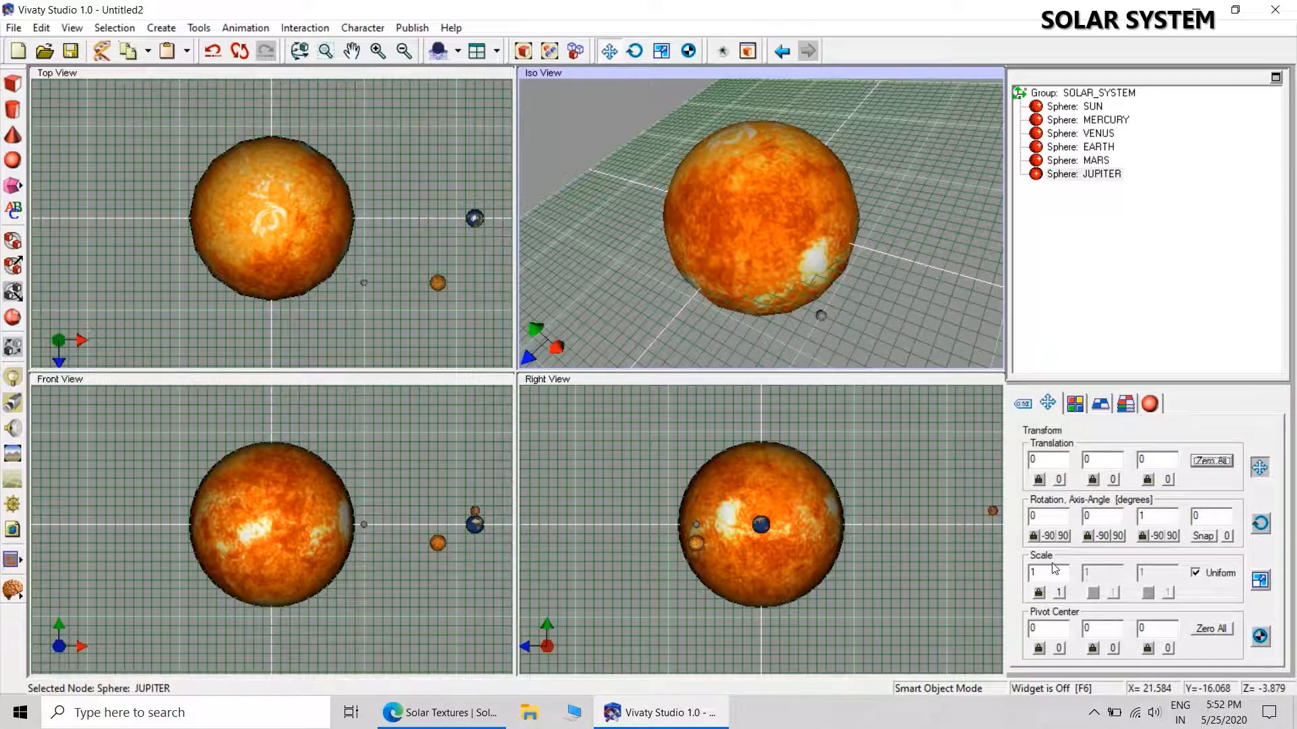
double_click(1036, 572)
text(5)
Position the JUPITER sphere at X -47, Y 0.2, Z 20.
drag(1058, 460, 1032, 460)
text(-47)
key(Tab)
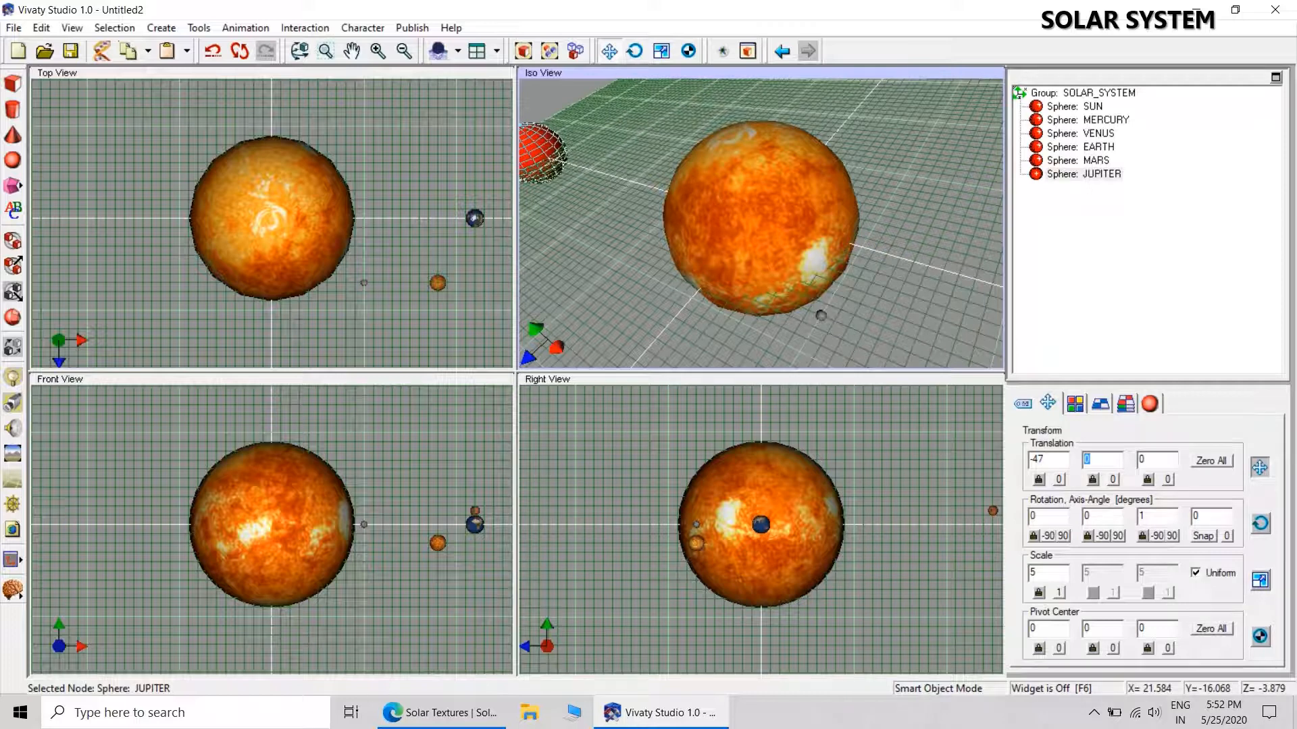
text(0.2)
click(1162, 464)
double_click(1162, 464)
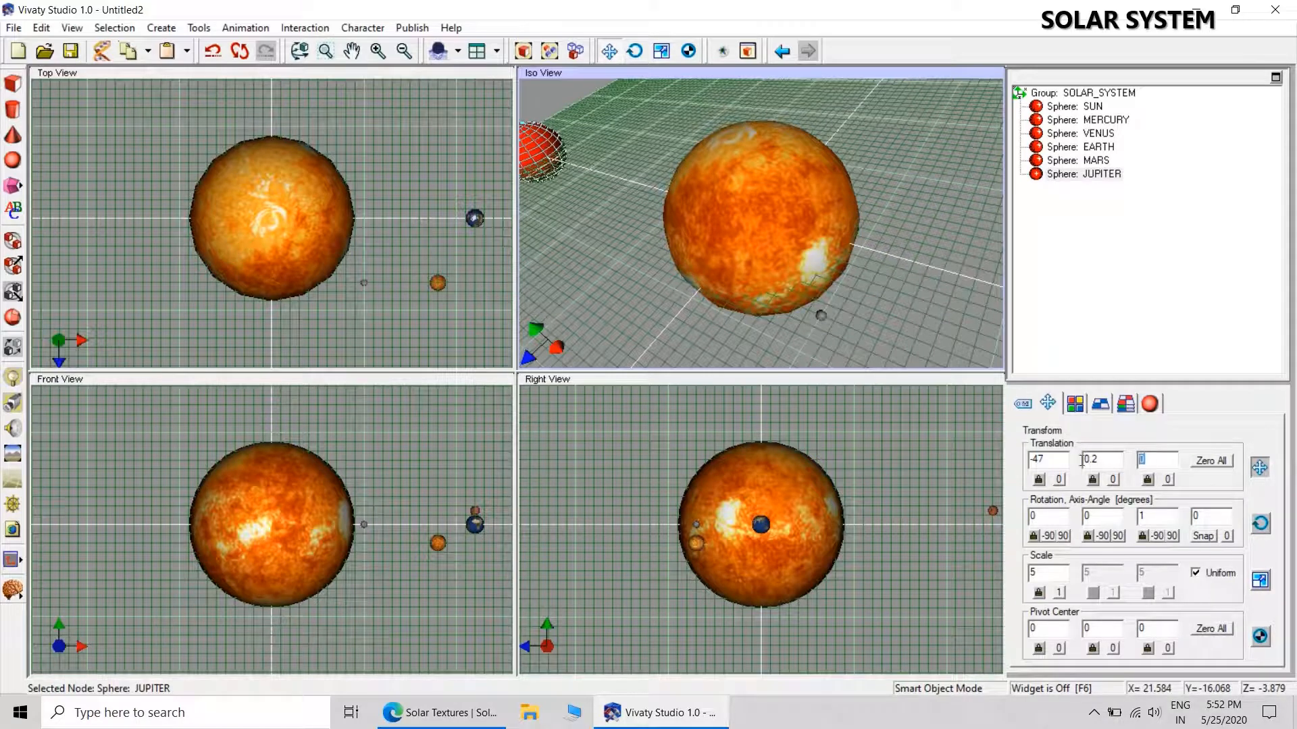
text(20)
key(Return)
click(933, 254)
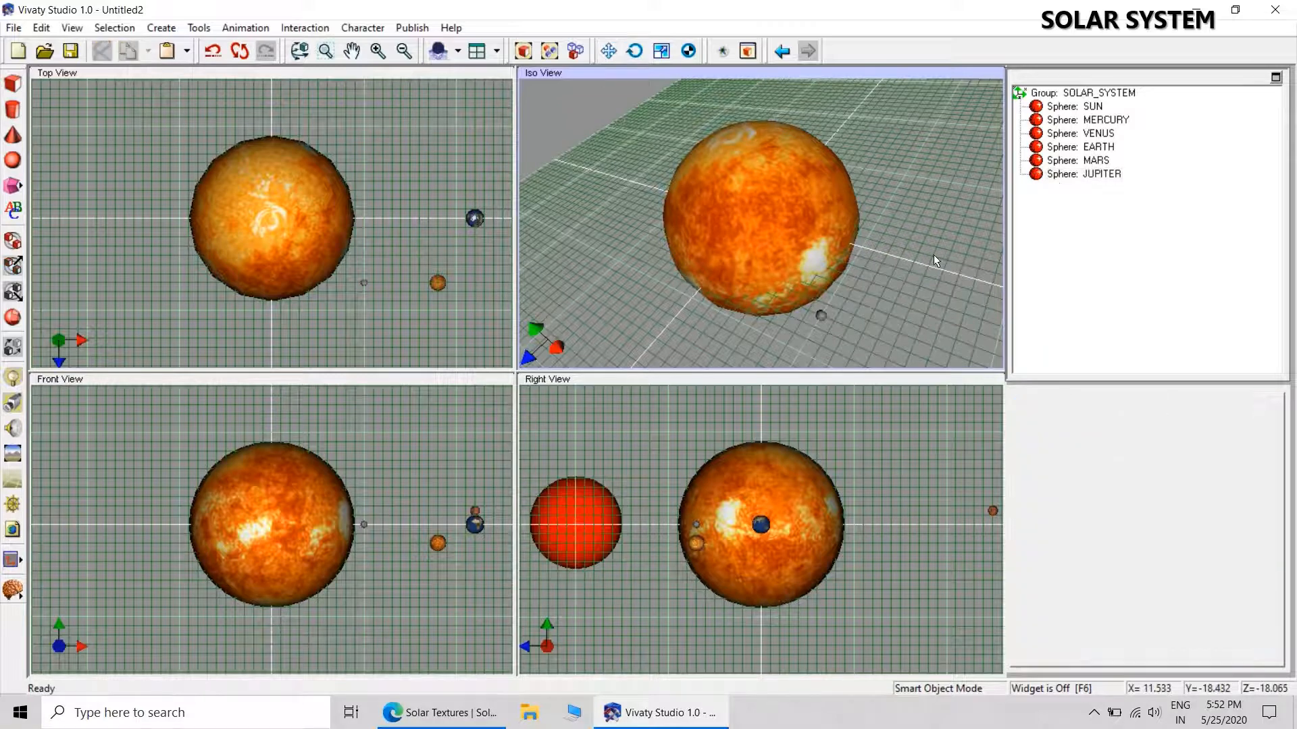
Apply the JUPETER.jpg texture from the SOLAR SYSTEM folder to the JUPITER sphere.
click(1079, 175)
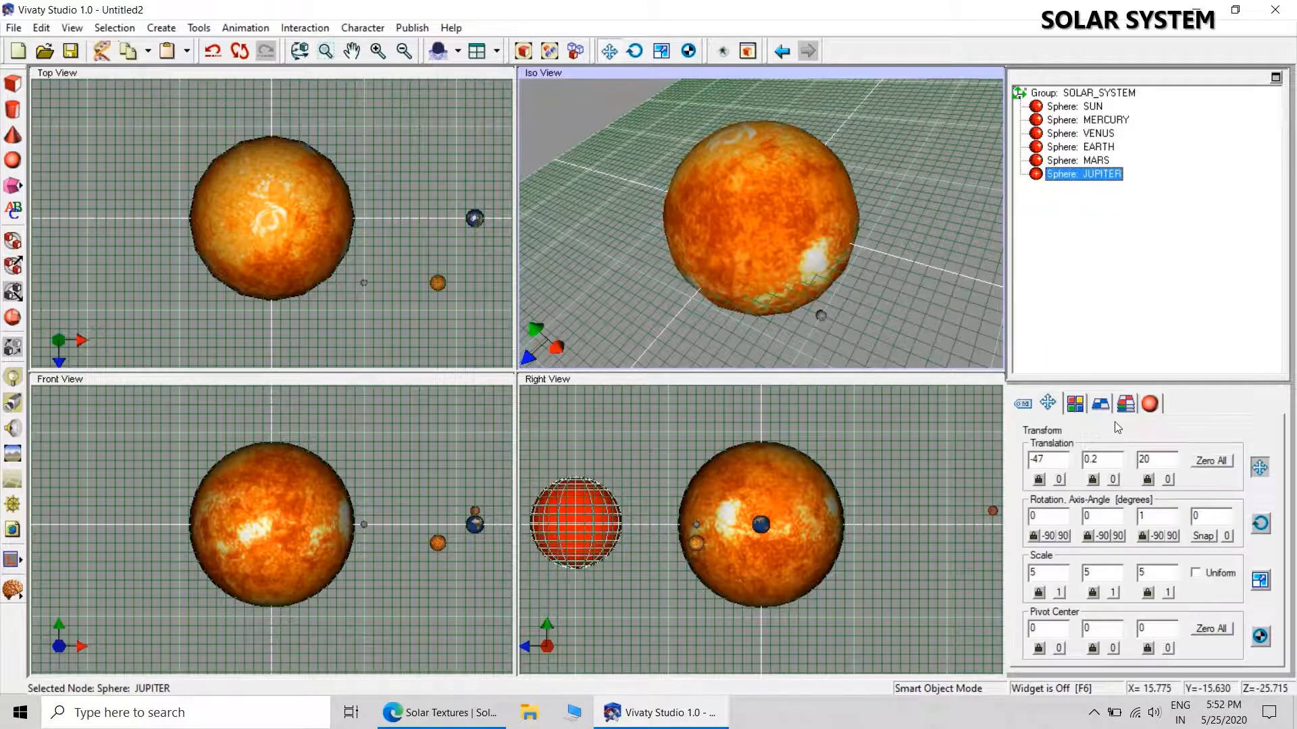
click(1075, 404)
click(1102, 406)
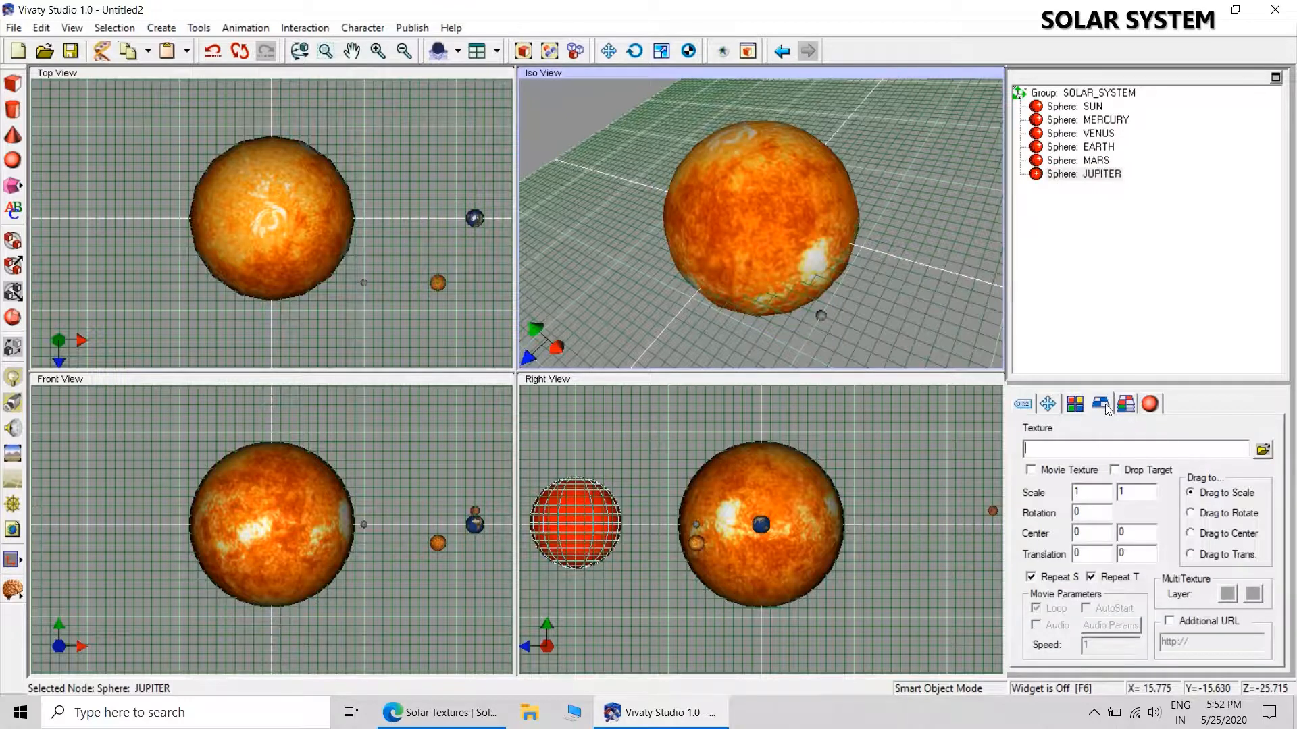
click(1262, 450)
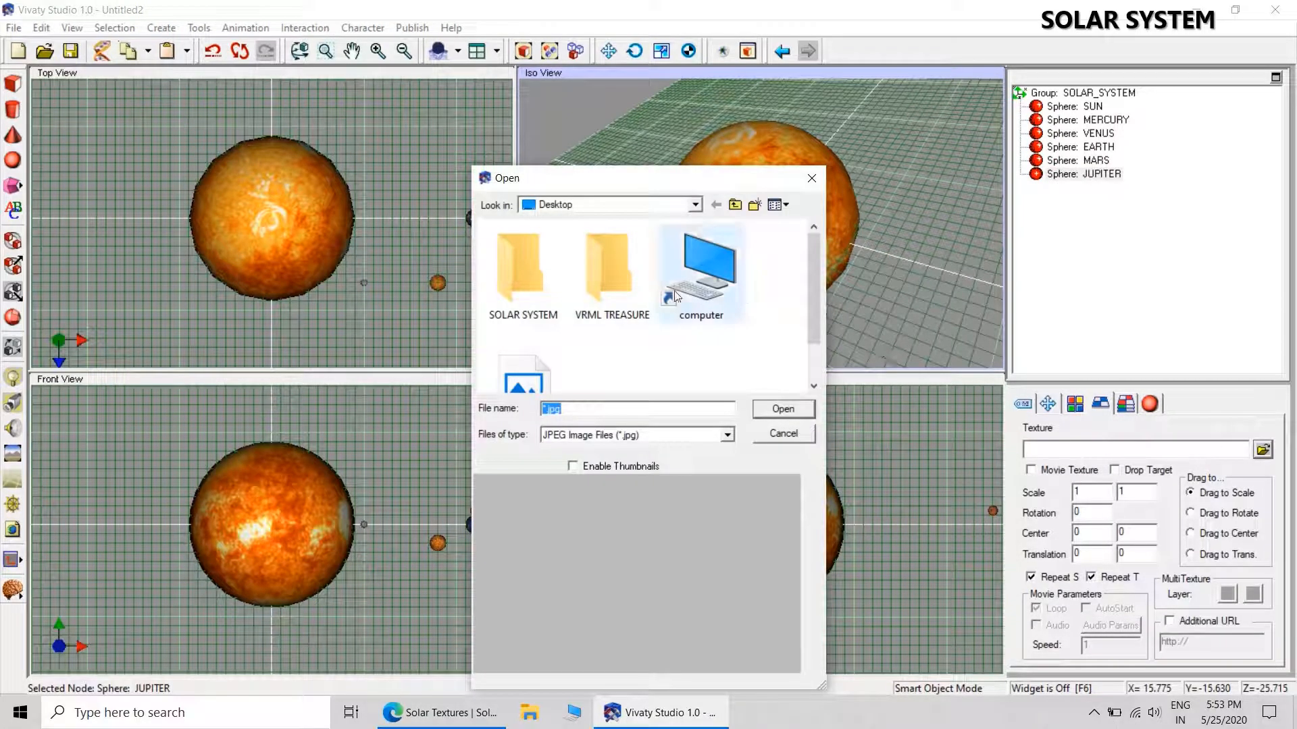
double_click(521, 273)
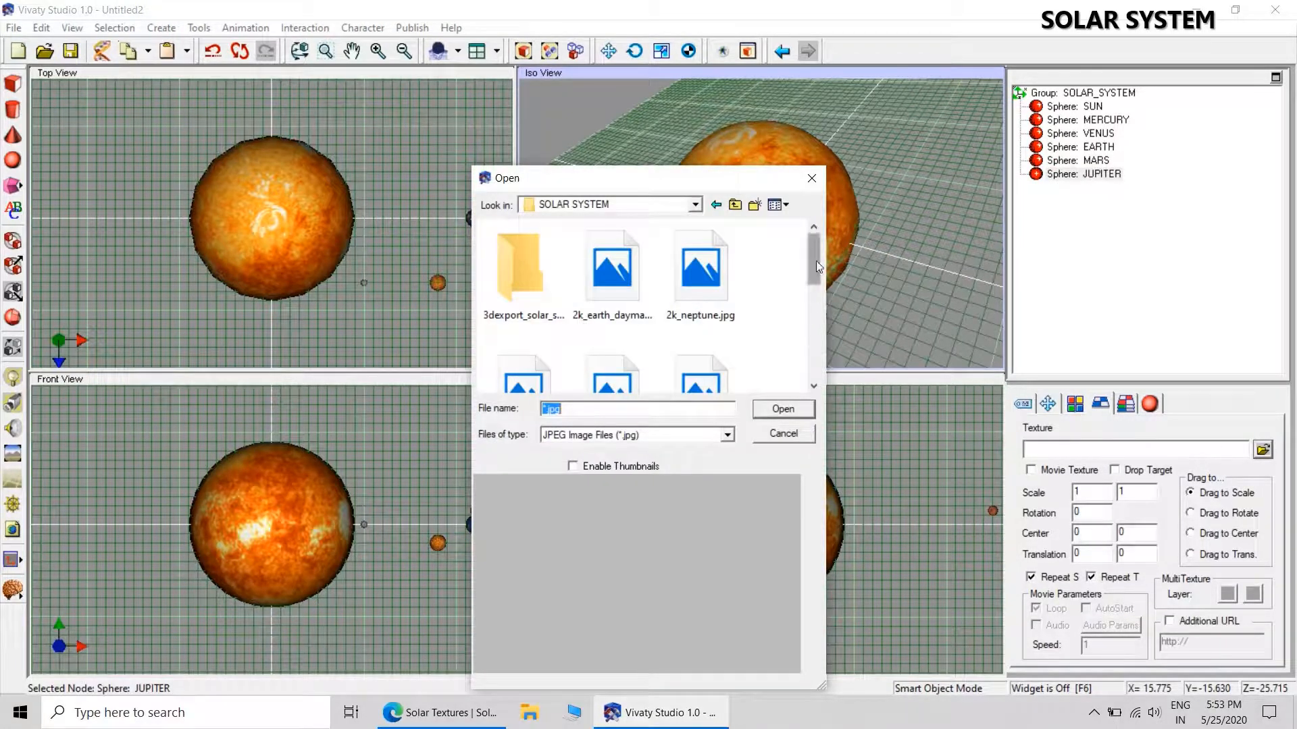
drag(816, 265, 805, 308)
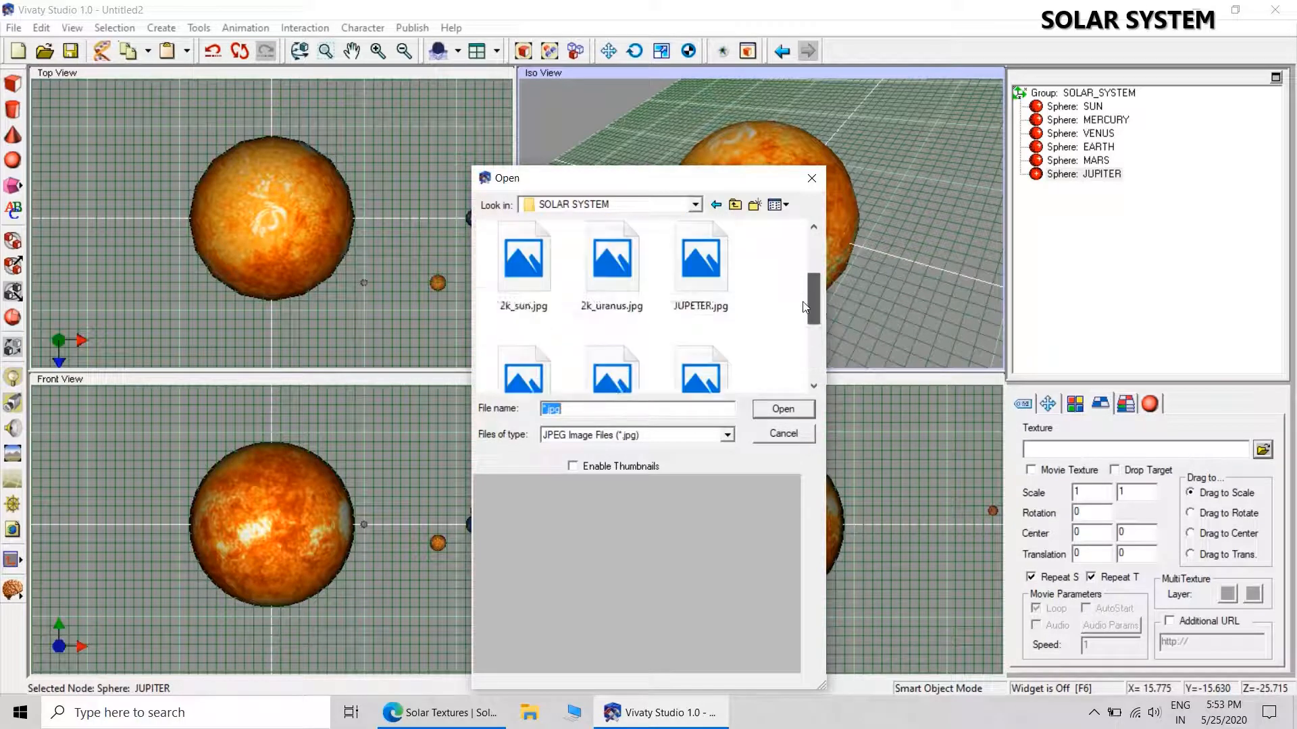
click(700, 260)
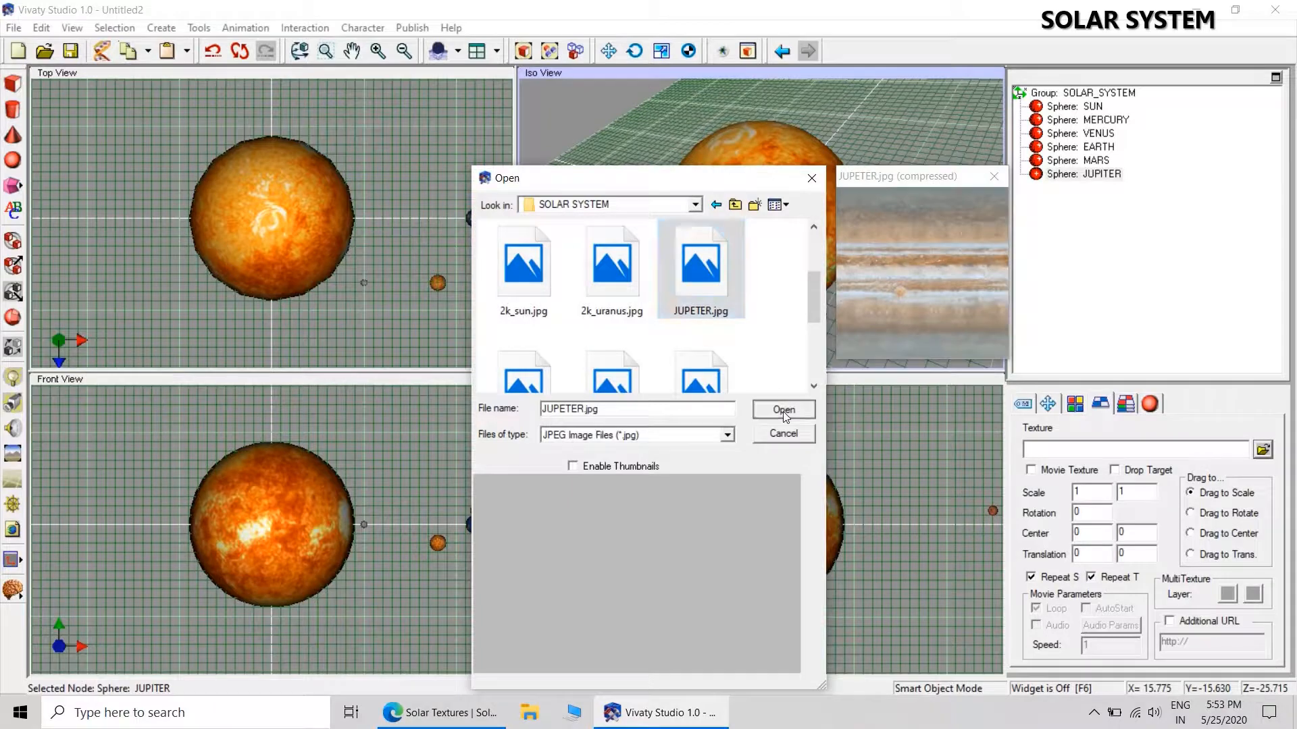
click(783, 409)
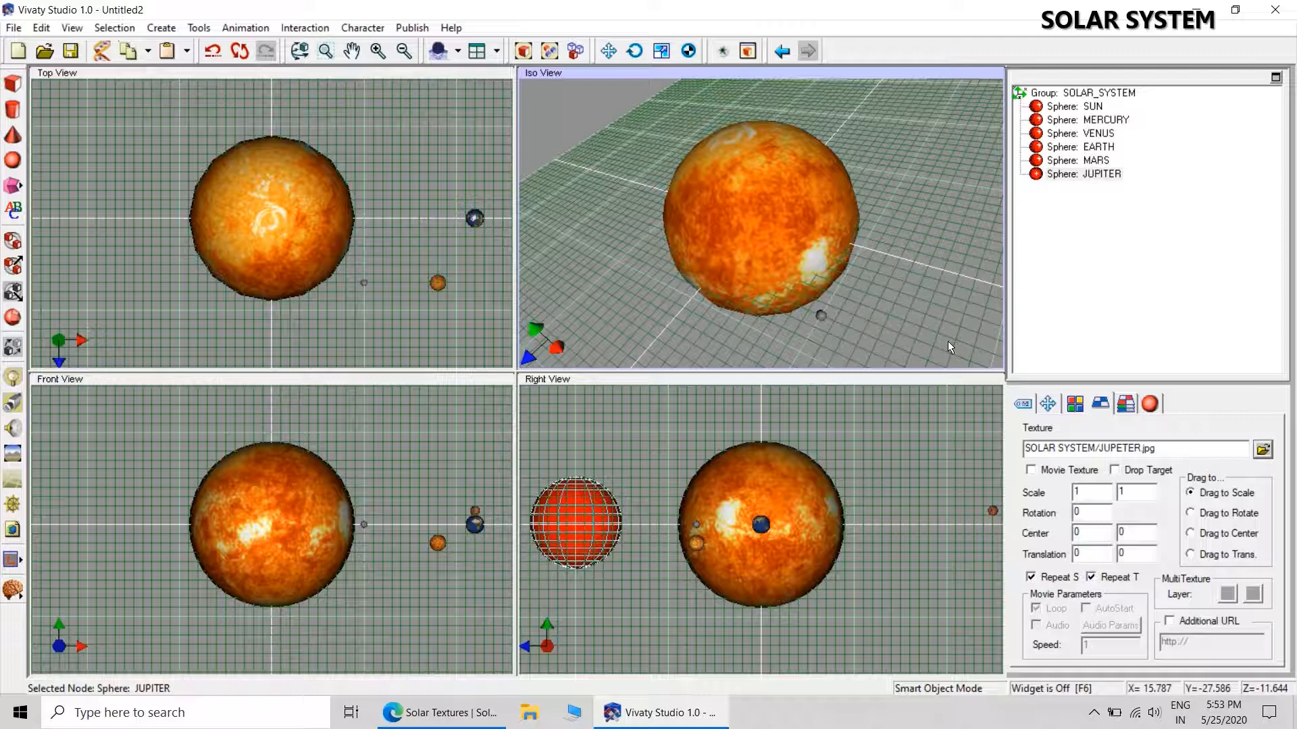
click(941, 260)
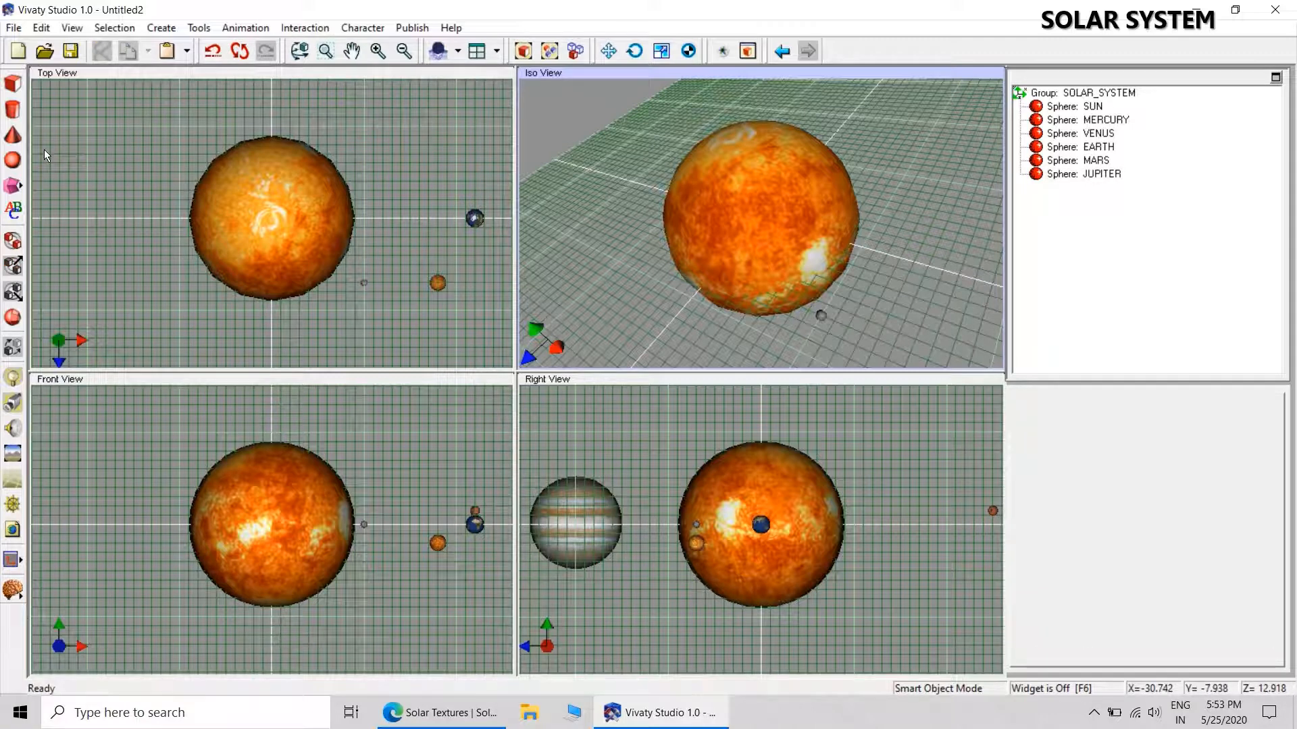
Add a seventh sphere at the lower right of the SUN in the Iso view and name it SATURN.
click(12, 160)
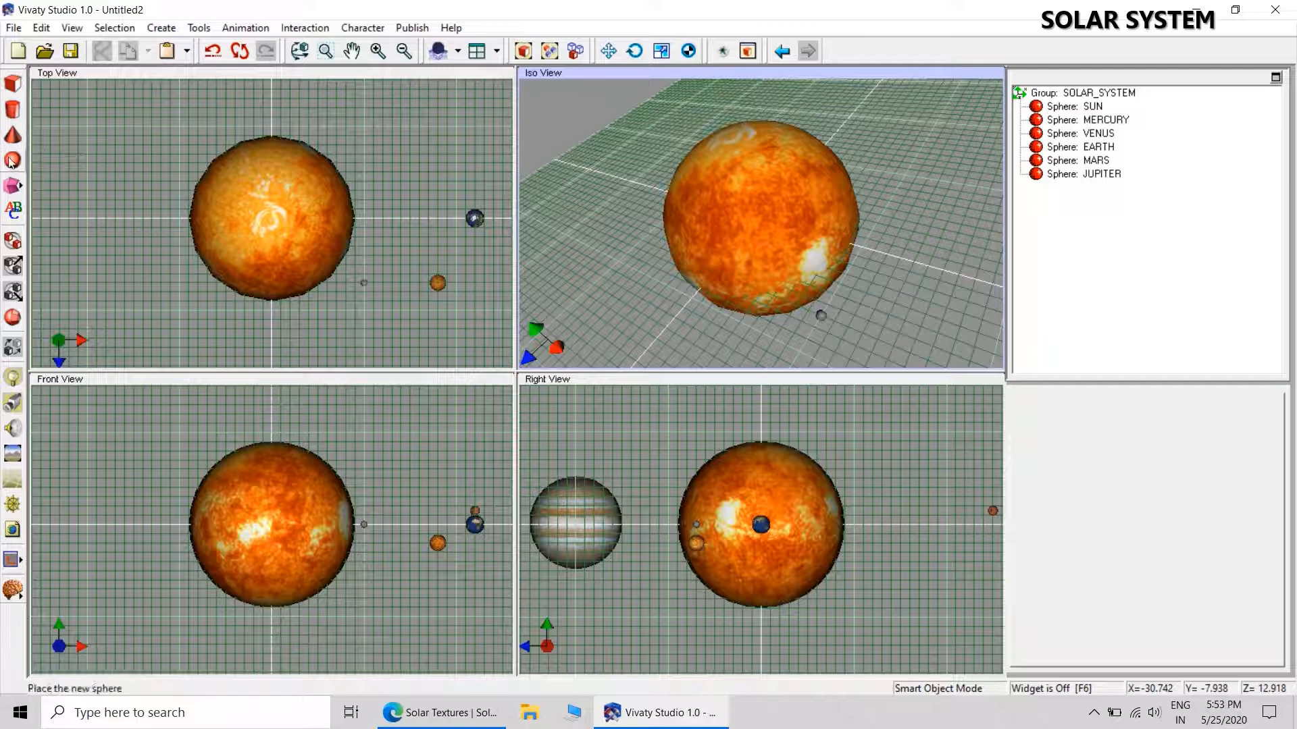
click(882, 312)
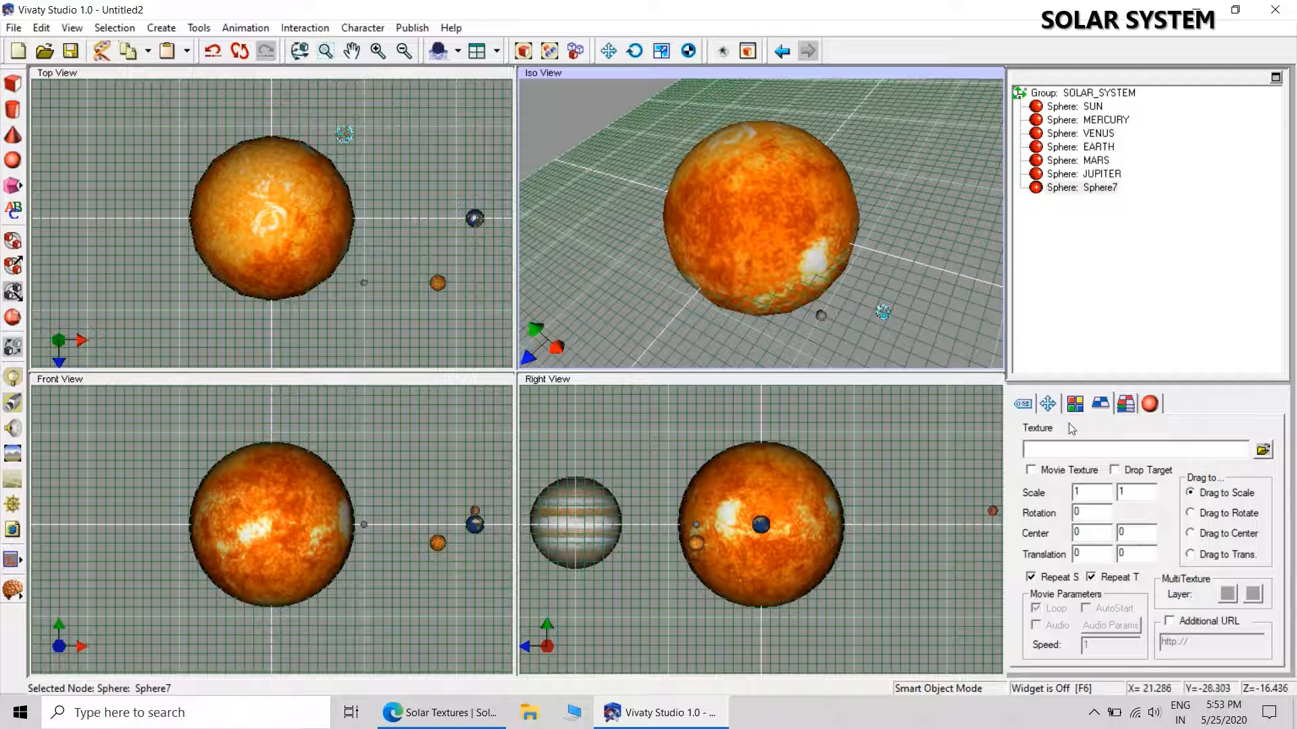
click(1023, 404)
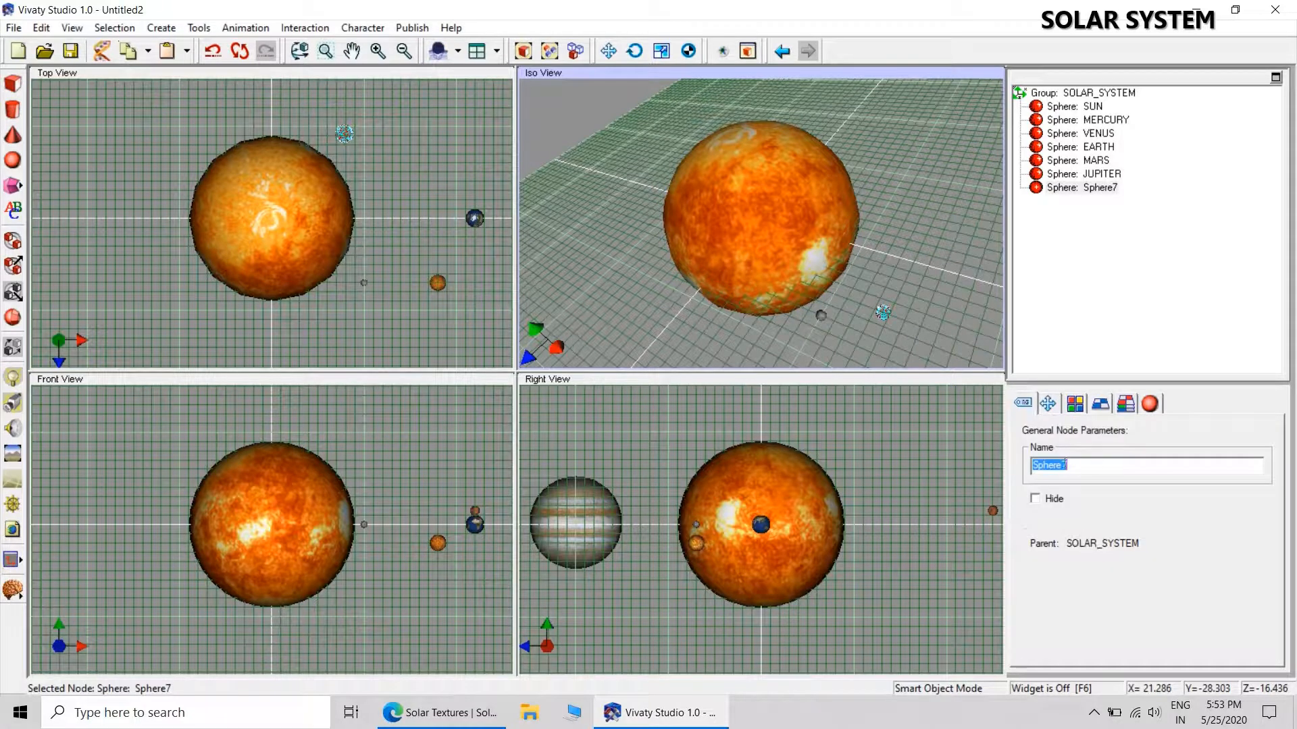
text(SATURN)
key(Return)
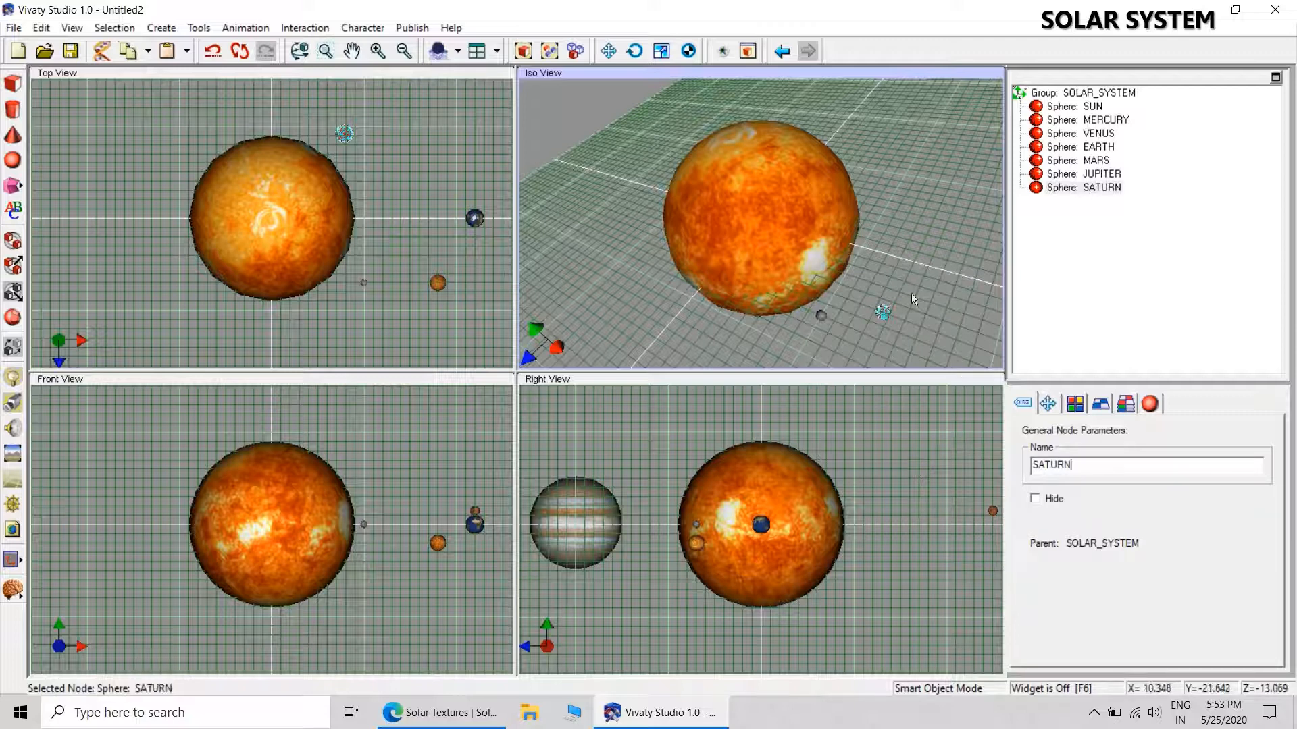
Set the SATURN sphere's uniform scale to 3.
click(1090, 175)
click(1084, 187)
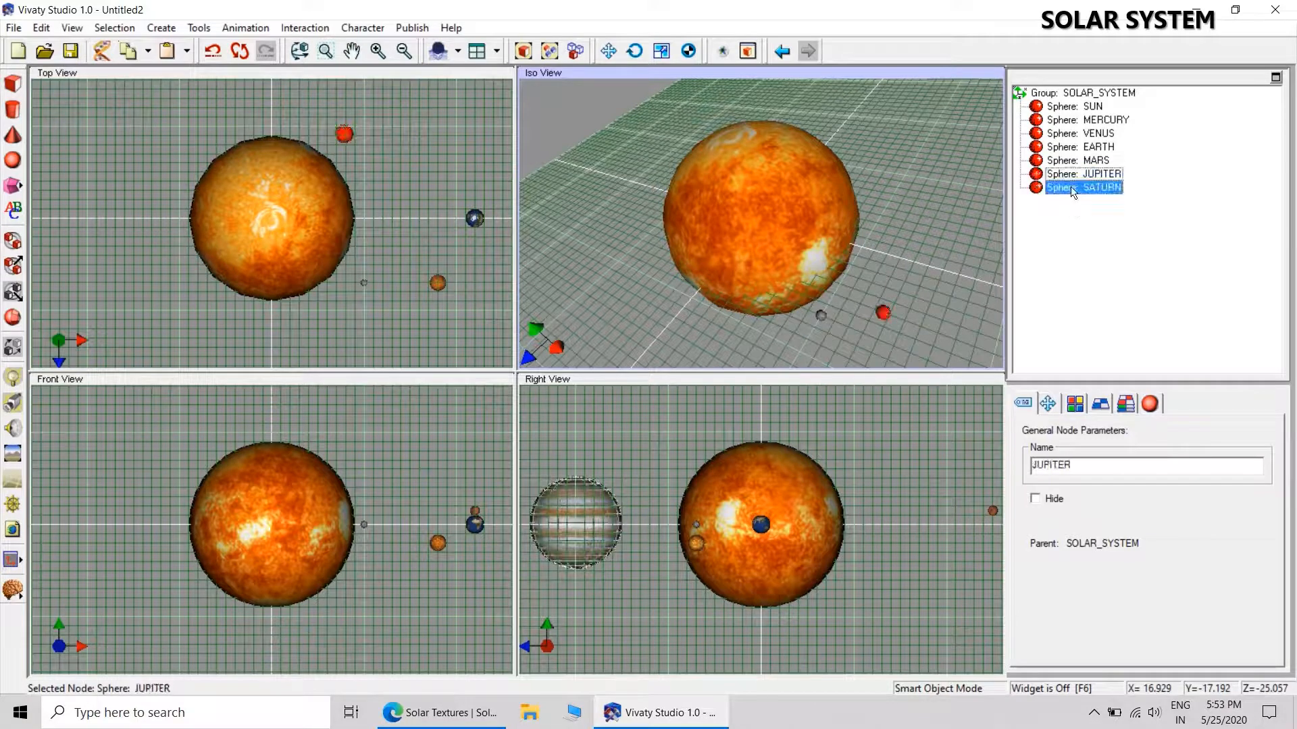
click(1049, 404)
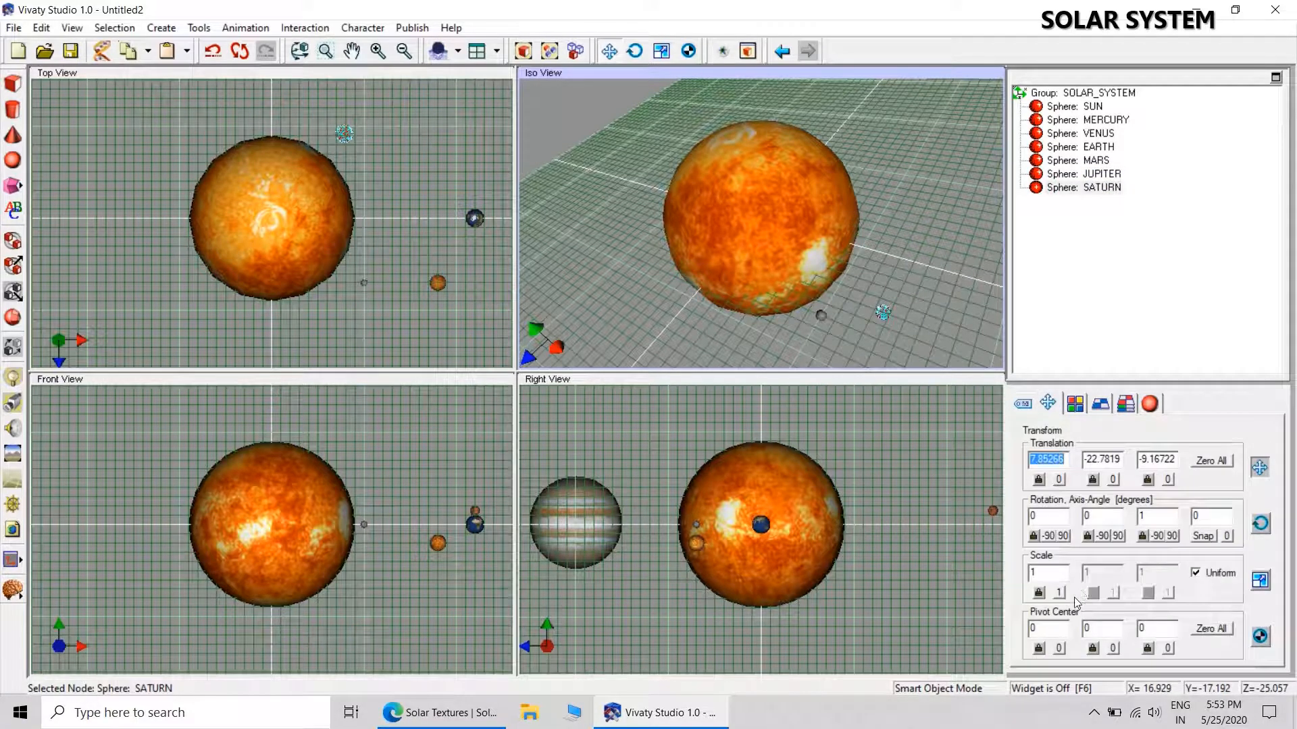
double_click(1058, 574)
text(3)
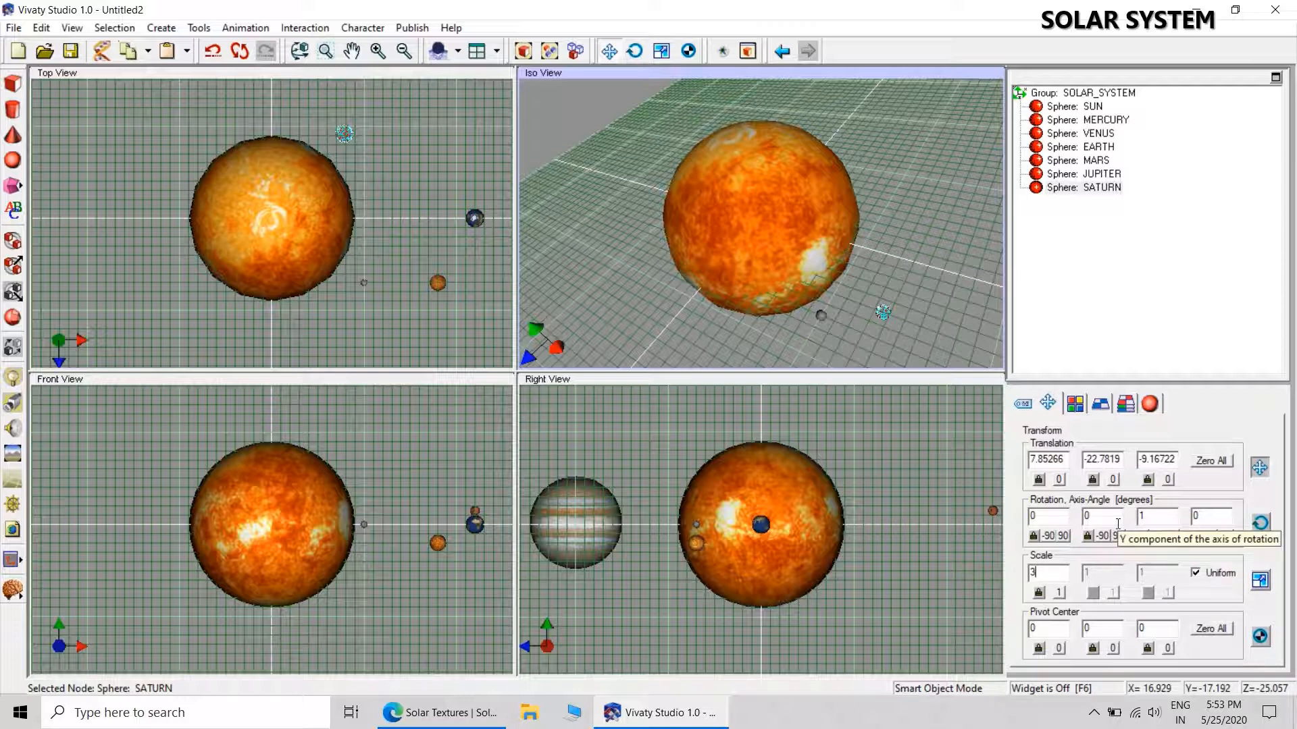
Reset the SATURN sphere's translation to zero and position it at X -30, Y -1.5, Z -31.
click(1213, 463)
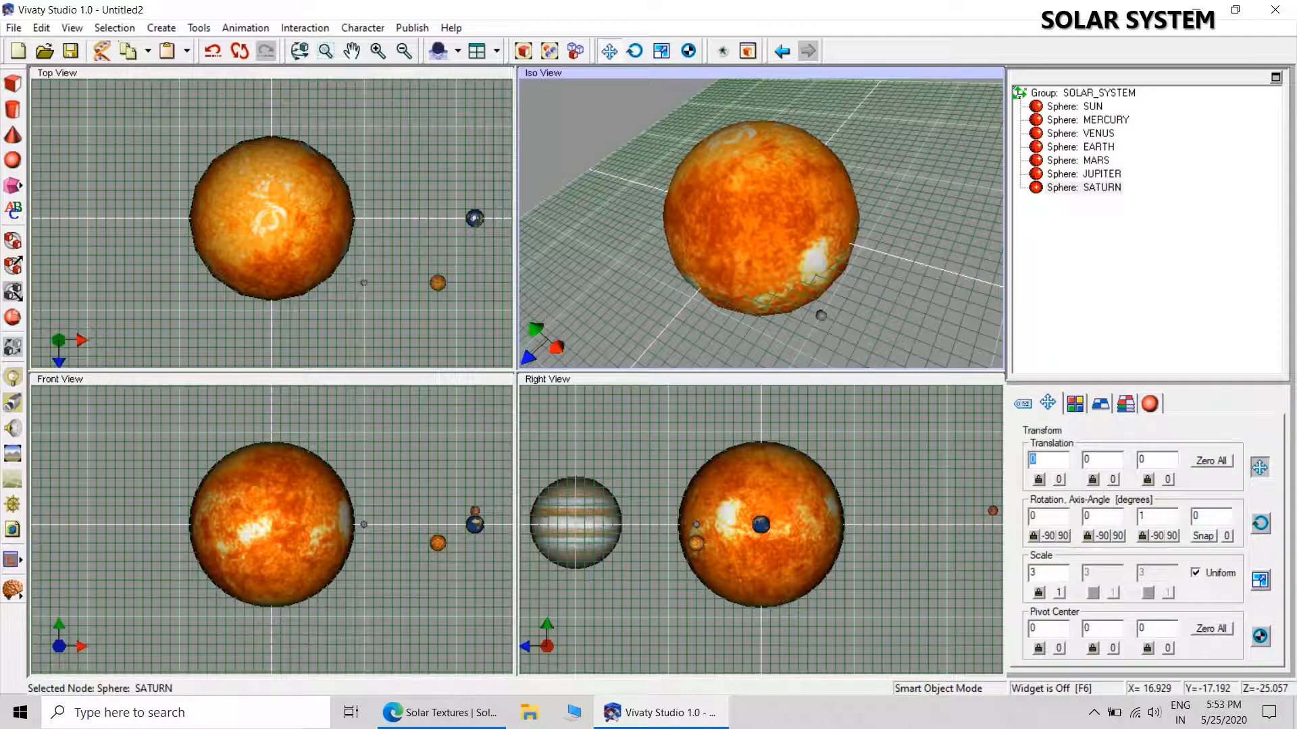
text(-30)
key(Tab)
text(-1)
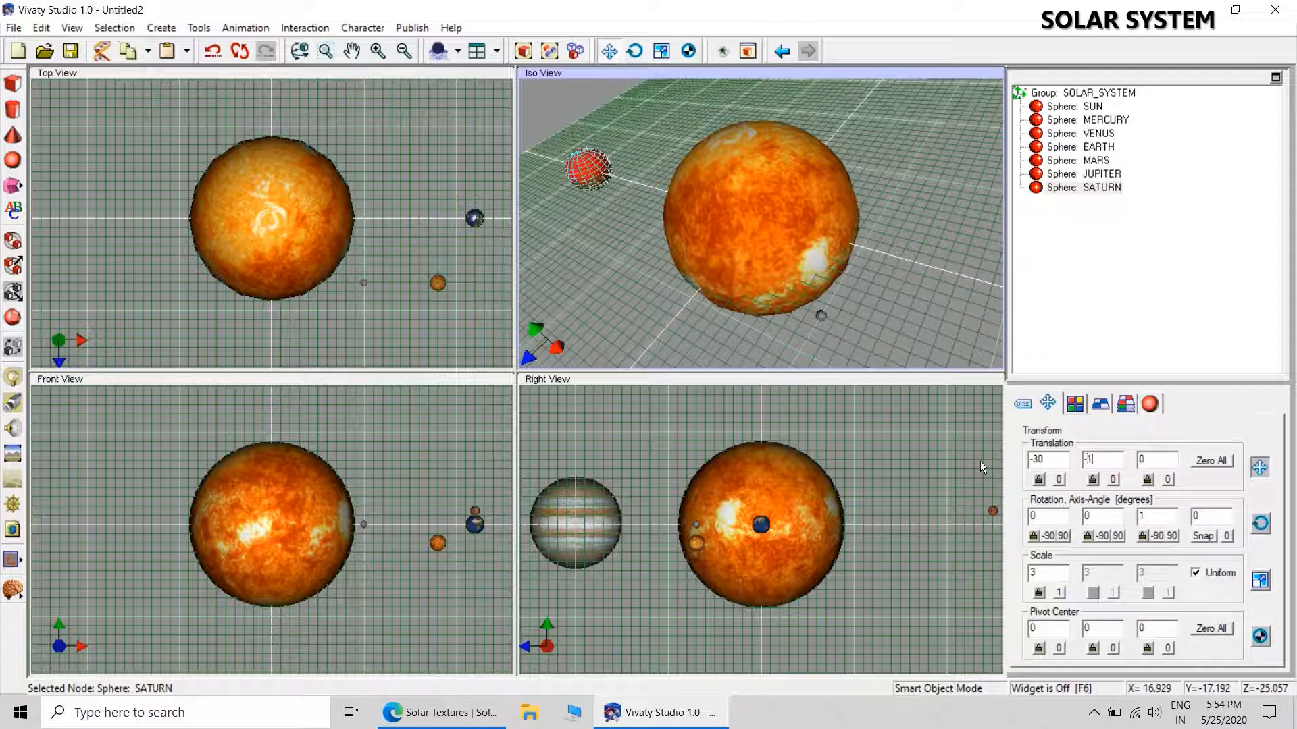
text(.5)
key(Return)
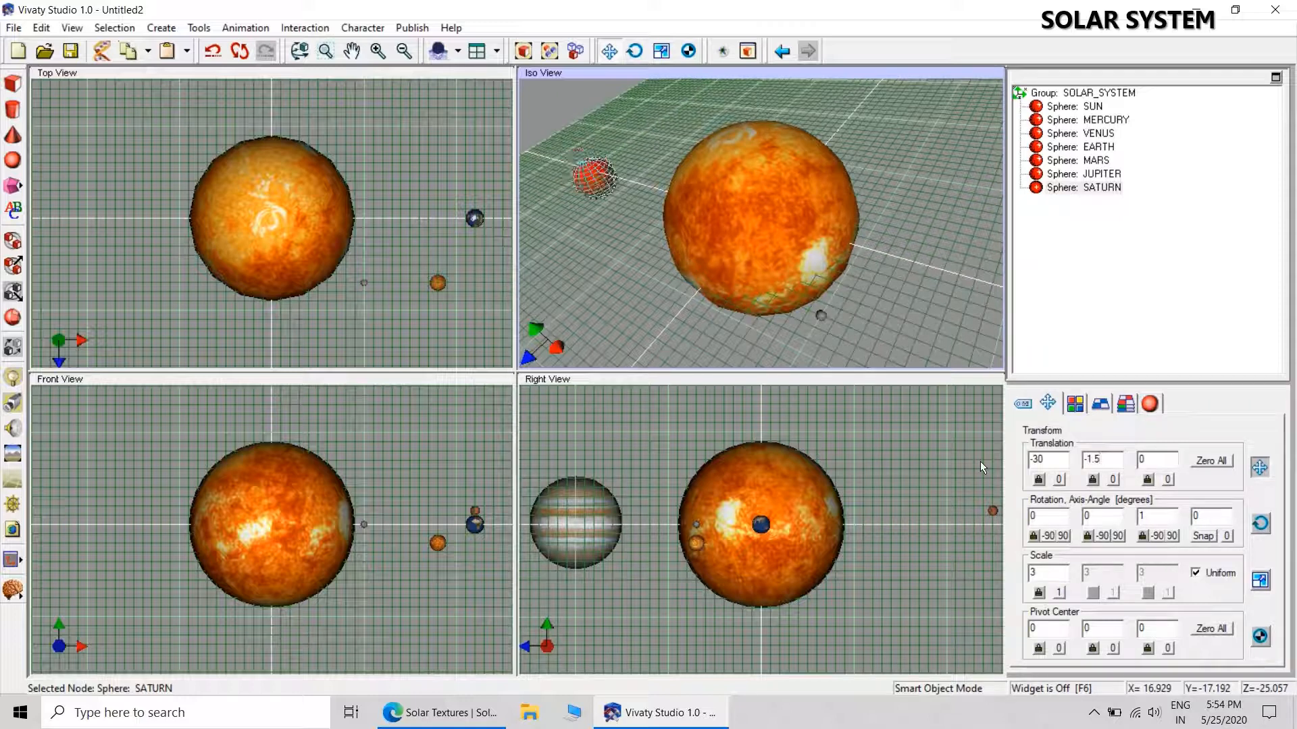
click(1156, 465)
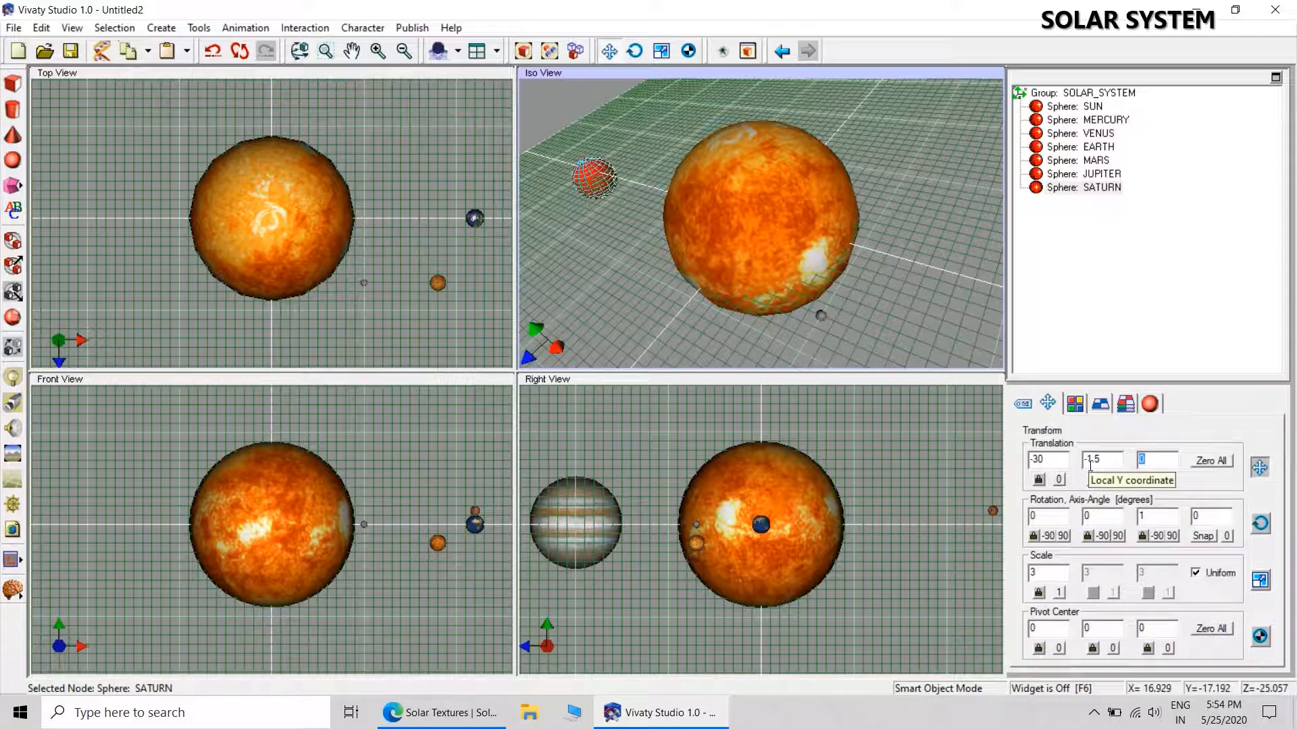
text(-31)
key(Return)
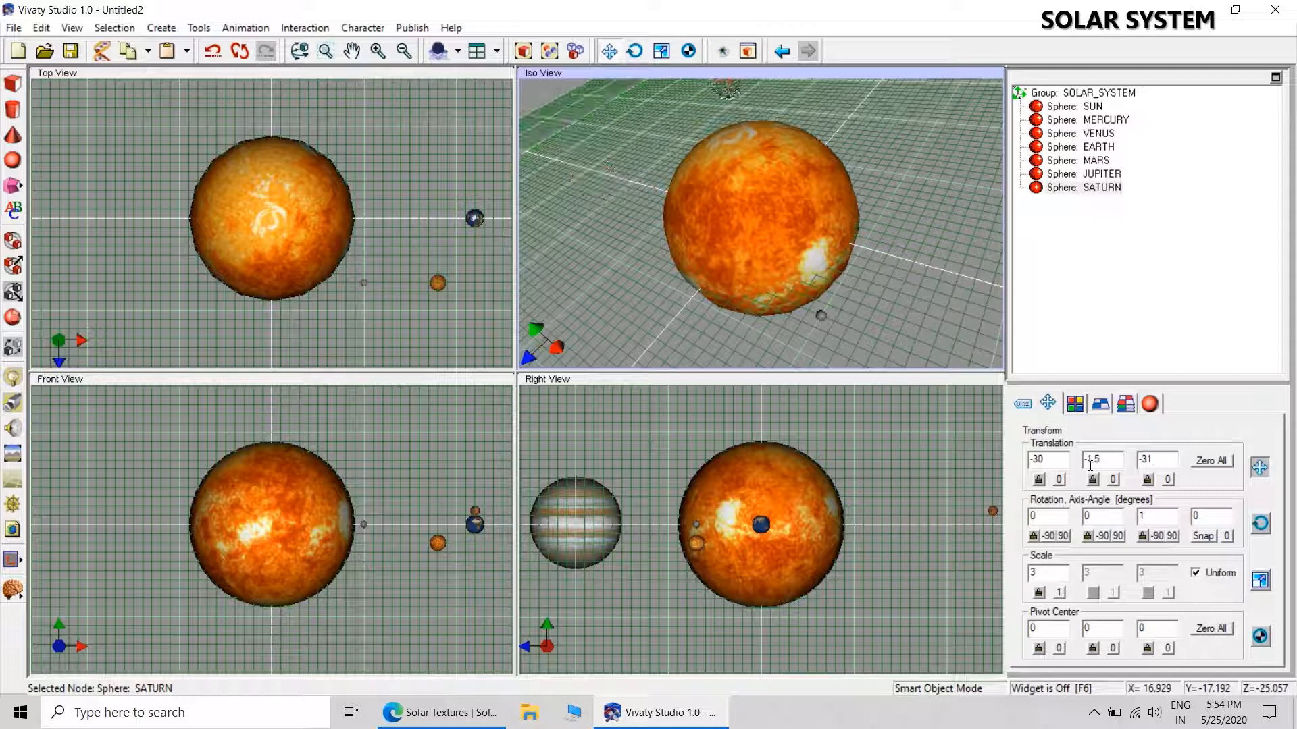
click(954, 257)
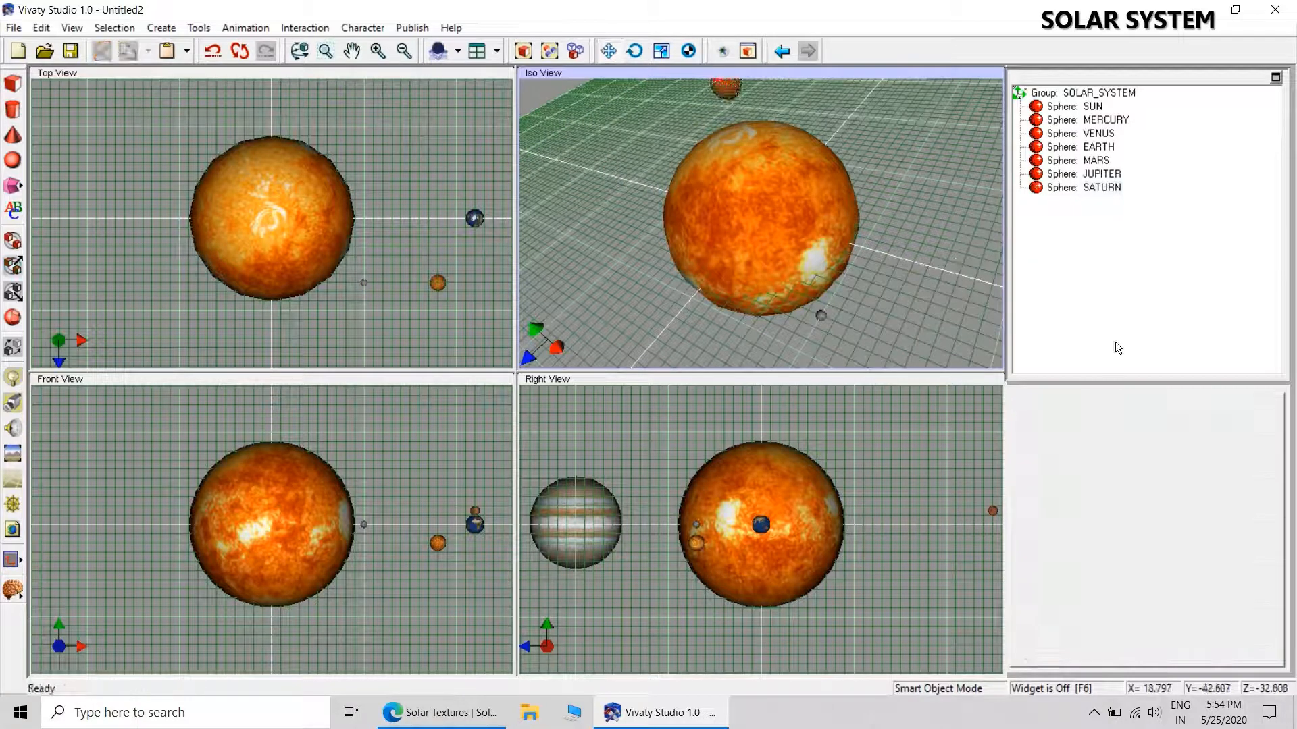
Apply the saturn.jpg texture from the SOLAR SYSTEM folder to the SATURN sphere.
click(1082, 188)
click(1100, 404)
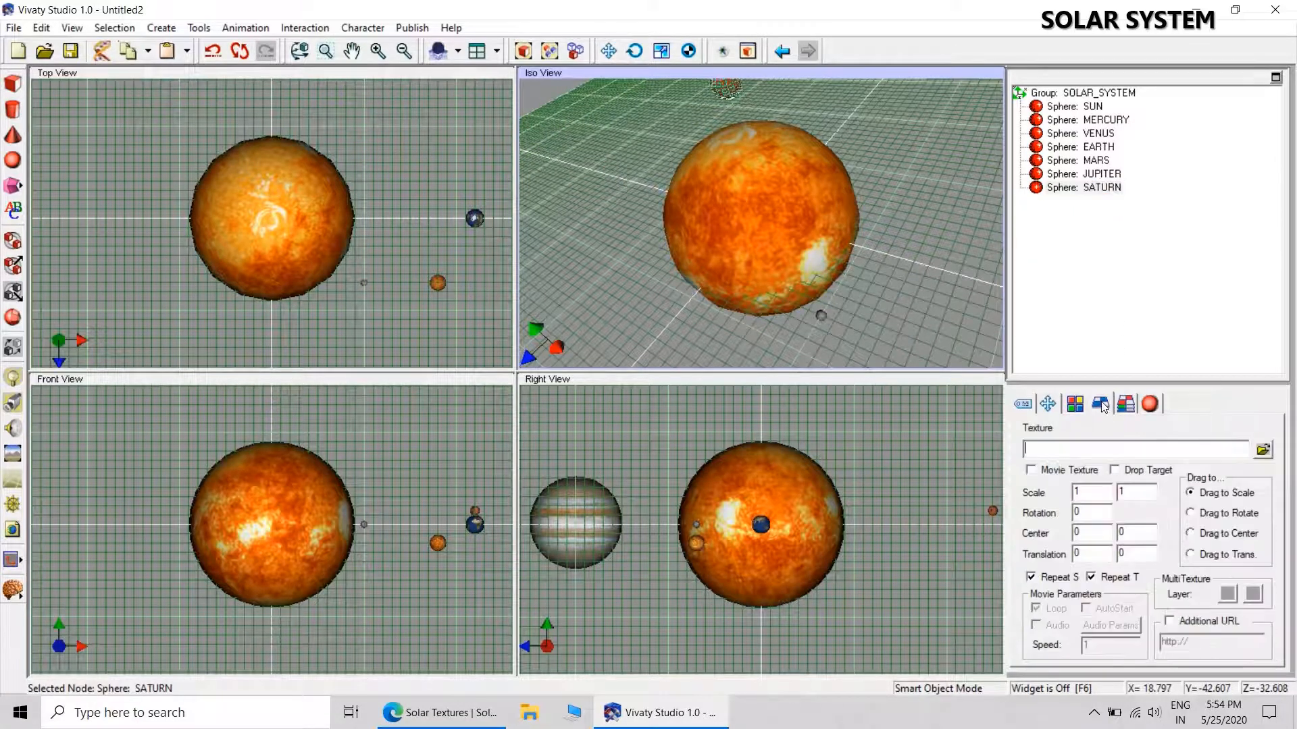
click(1262, 449)
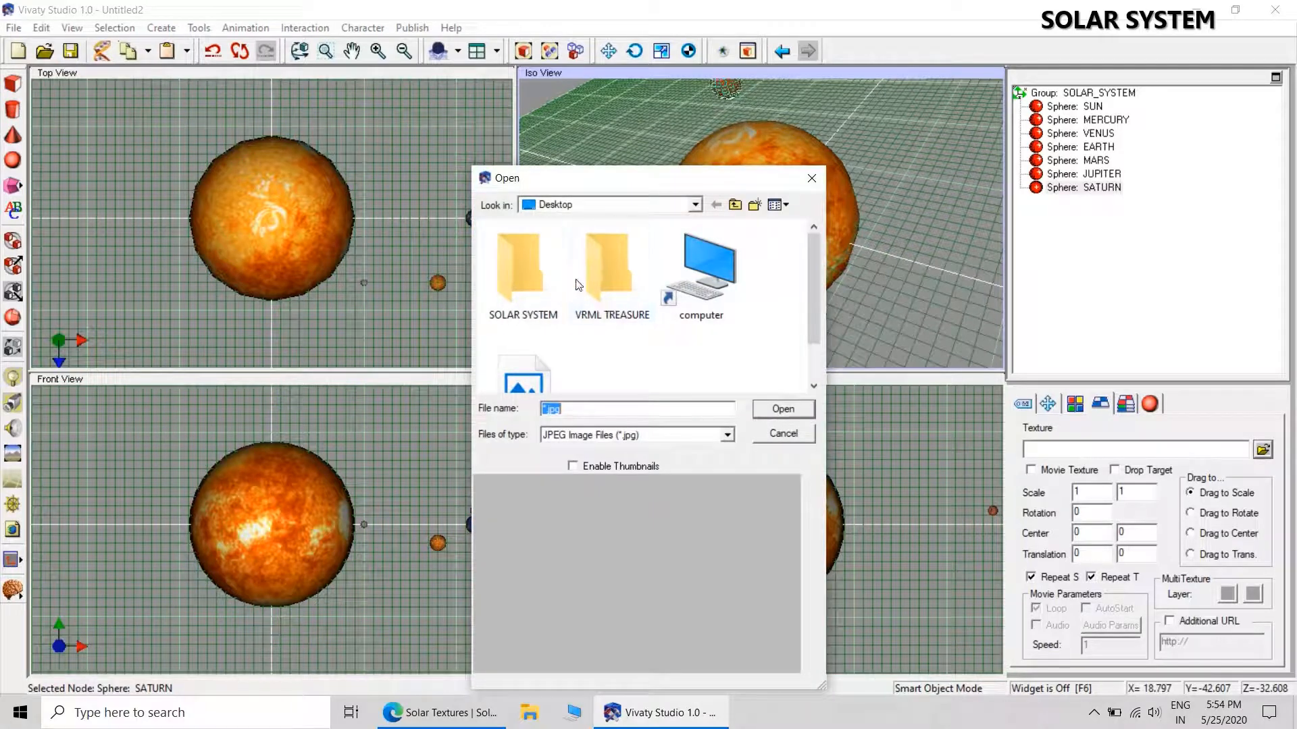
double_click(520, 267)
scroll(812, 259, down, 1)
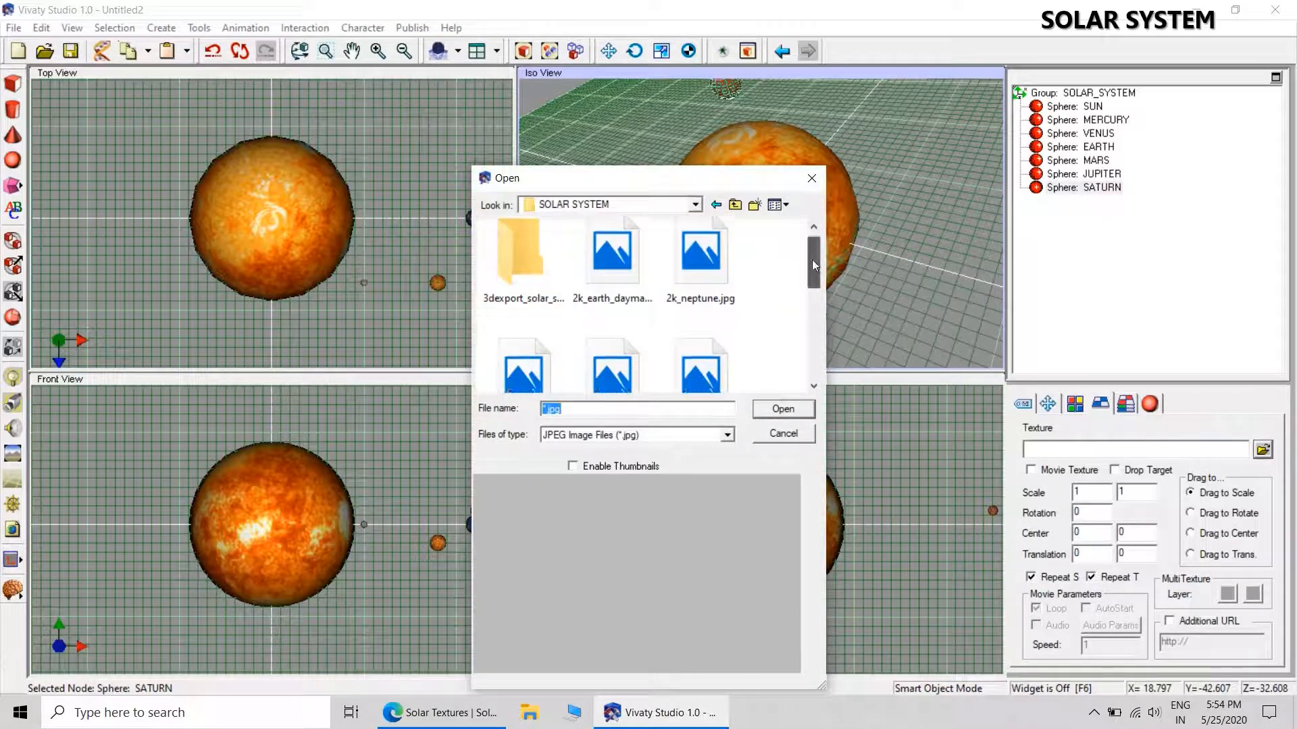
drag(812, 259, 812, 326)
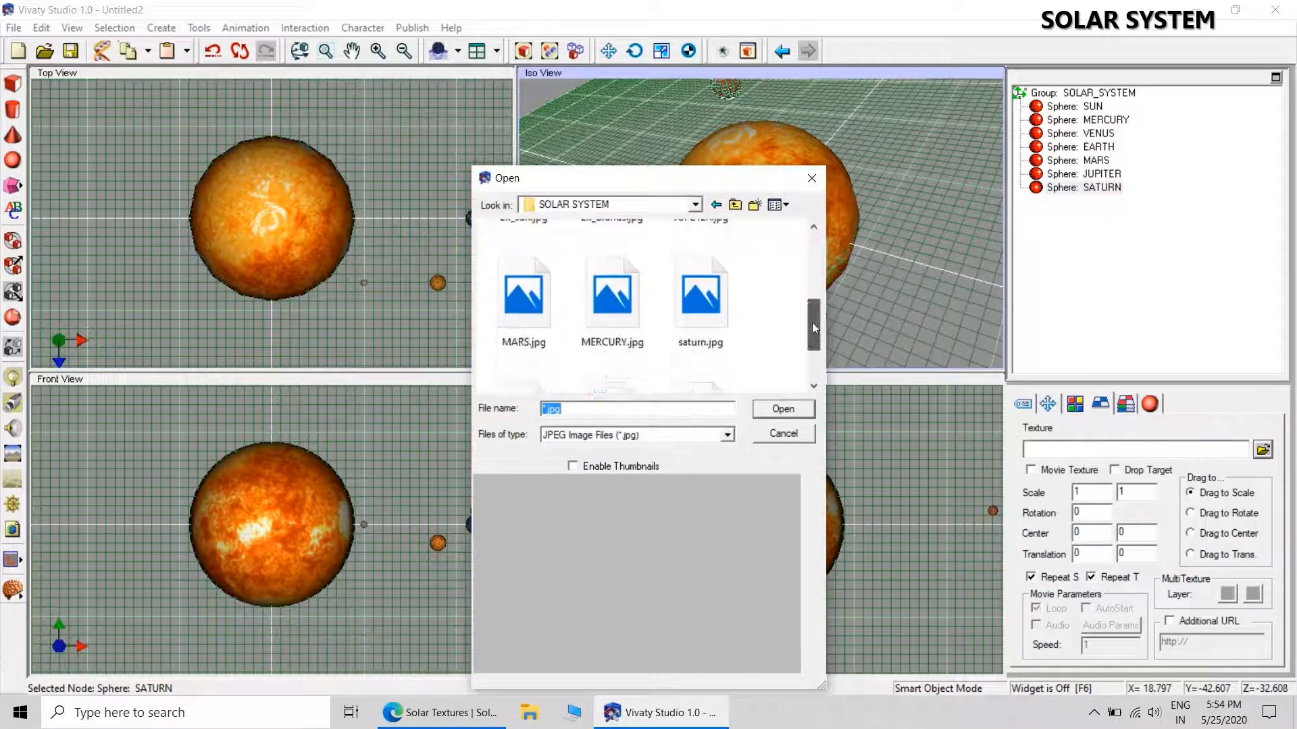
click(702, 297)
click(783, 409)
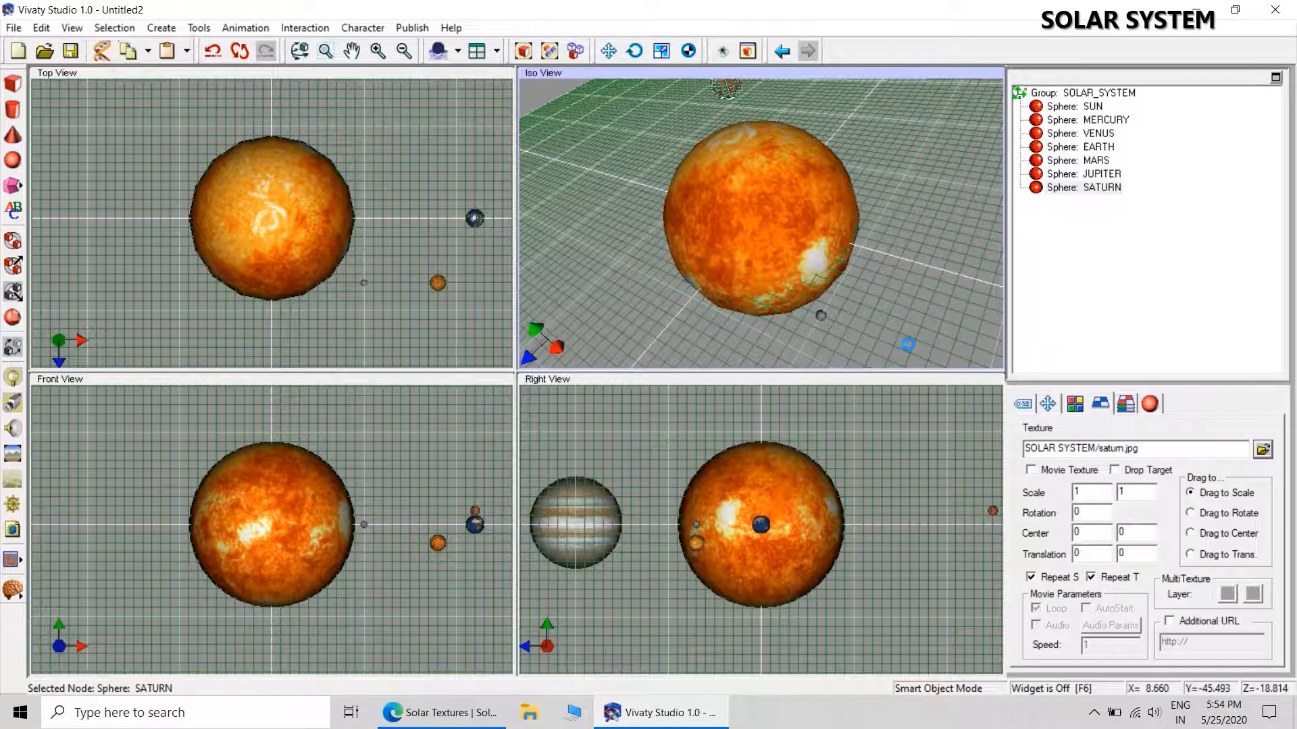
click(918, 312)
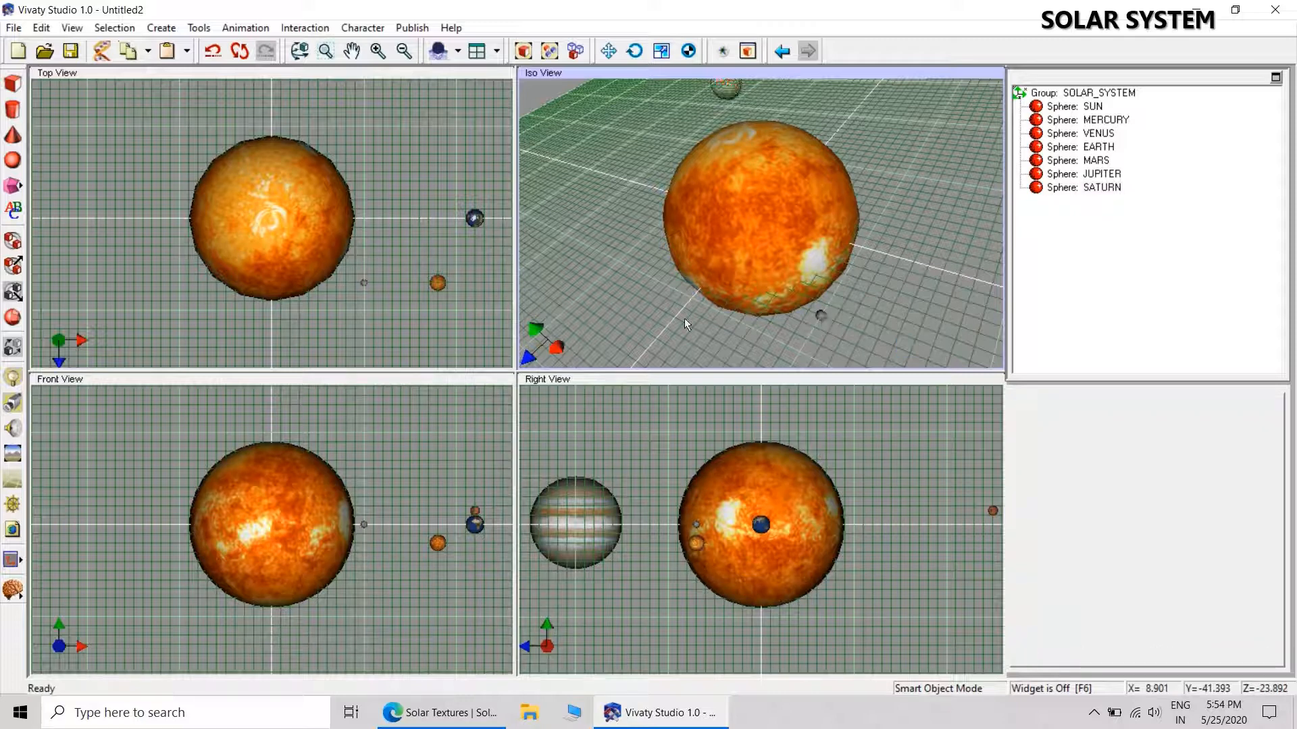
Add an eighth sphere to the lower right of the SUN in the Iso view and name it URANUS.
click(12, 160)
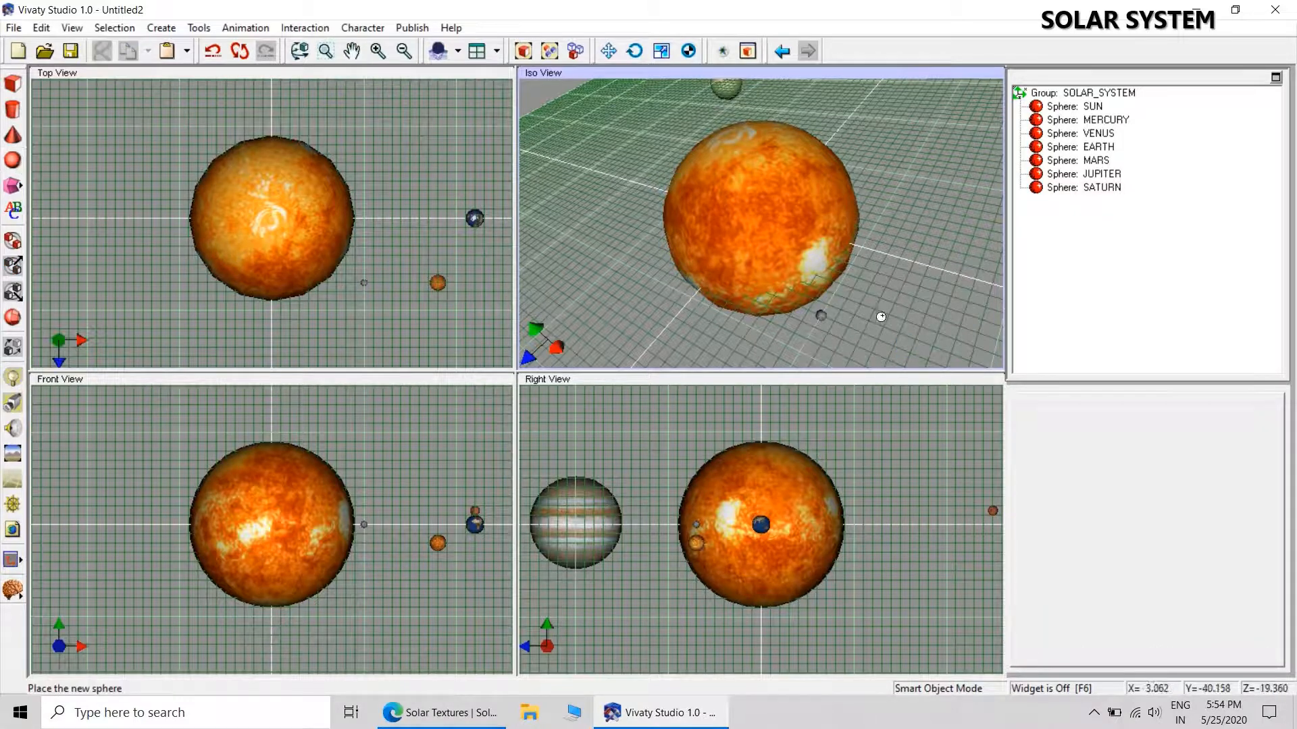
click(882, 294)
click(1023, 404)
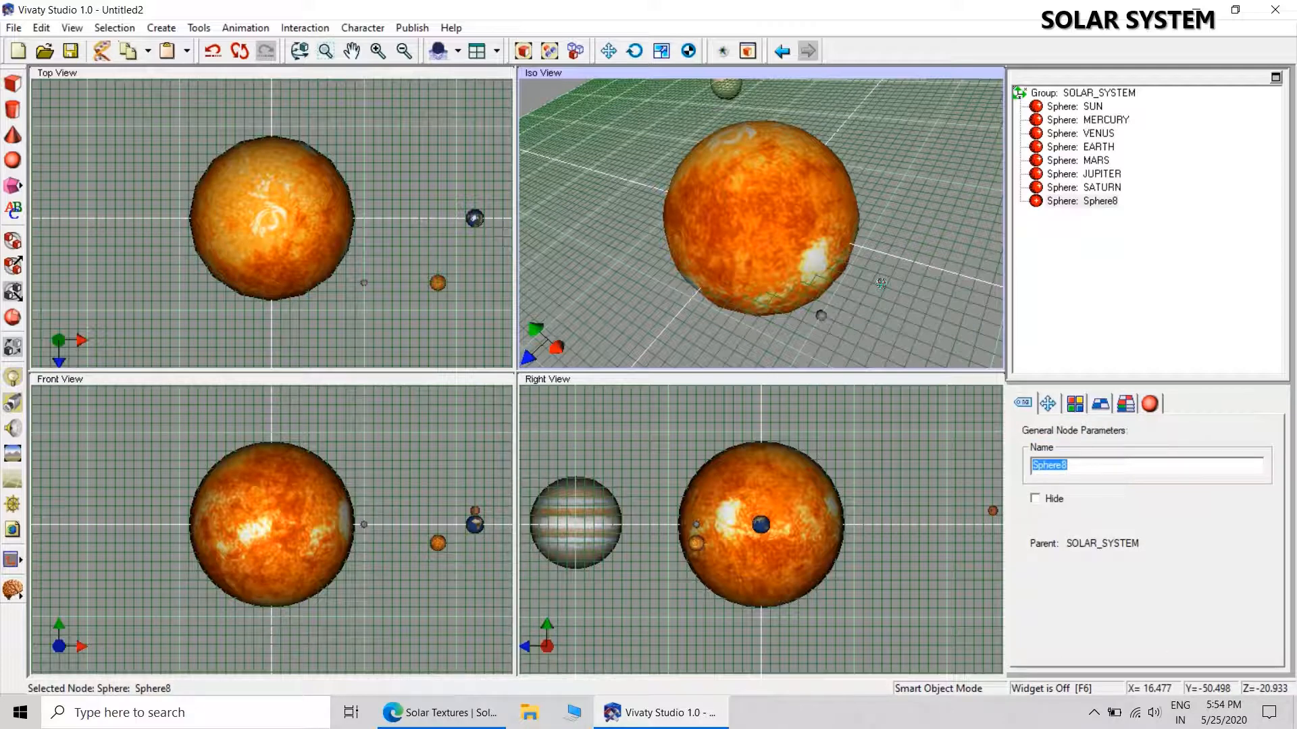
text(URANUS)
key(Return)
Reset the URANUS sphere's translation to zero and set its uniform scale to 2.
click(1047, 404)
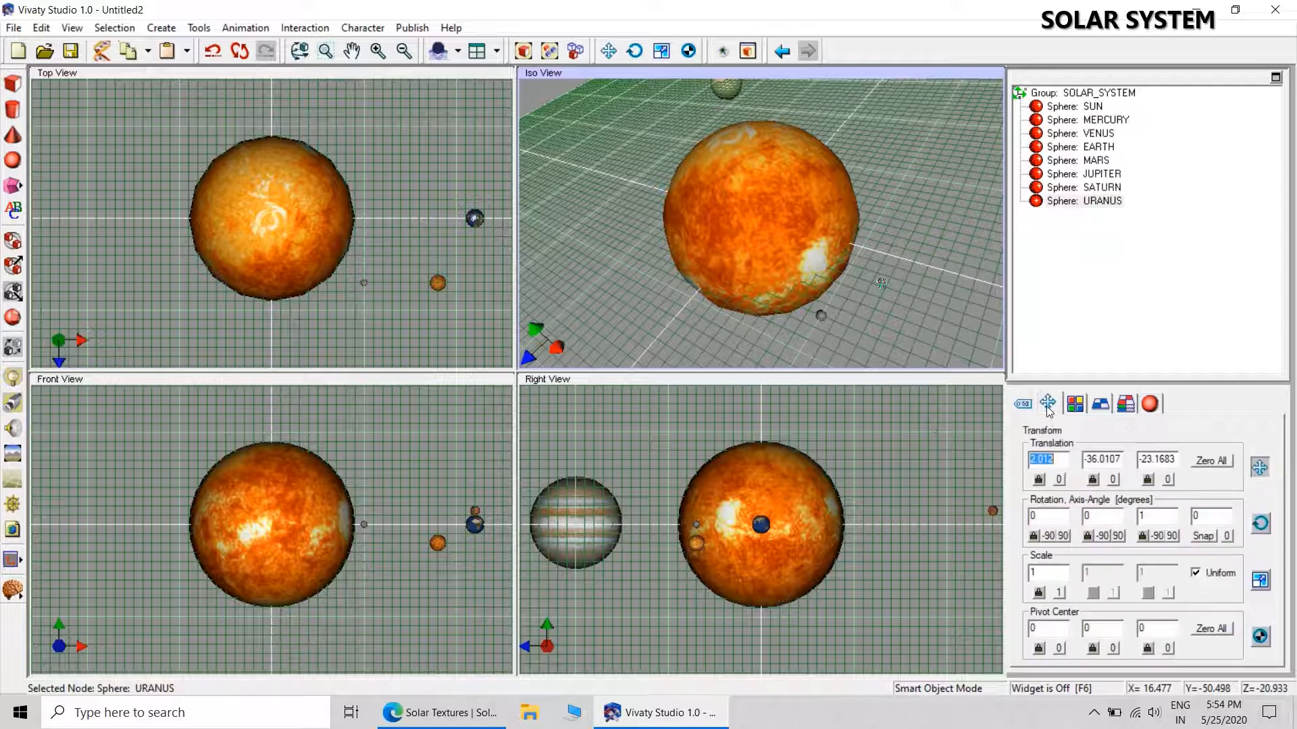
click(1221, 462)
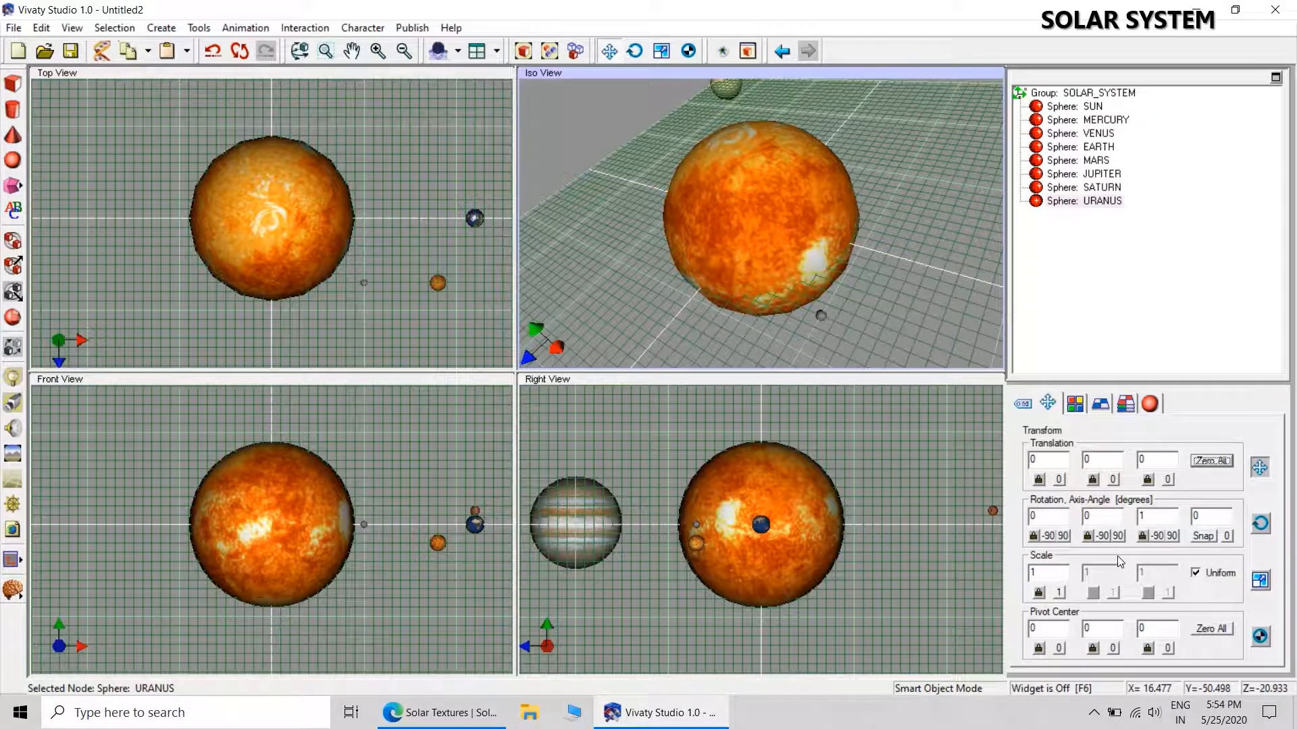
double_click(1046, 573)
text(2)
key(Return)
Try positioning the URANUS sphere at X -30 and Y -1.5.
text(-30)
key(Return)
text(-1)
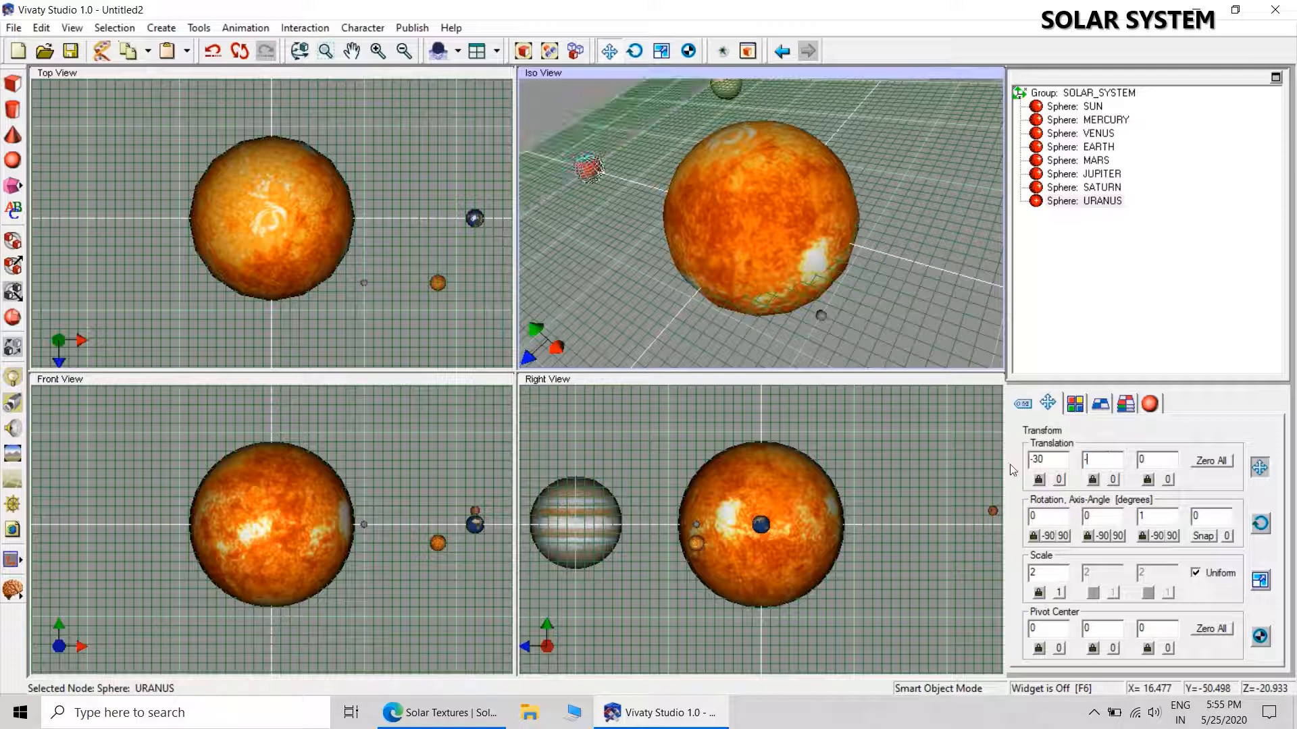
text(.5)
key(Return)
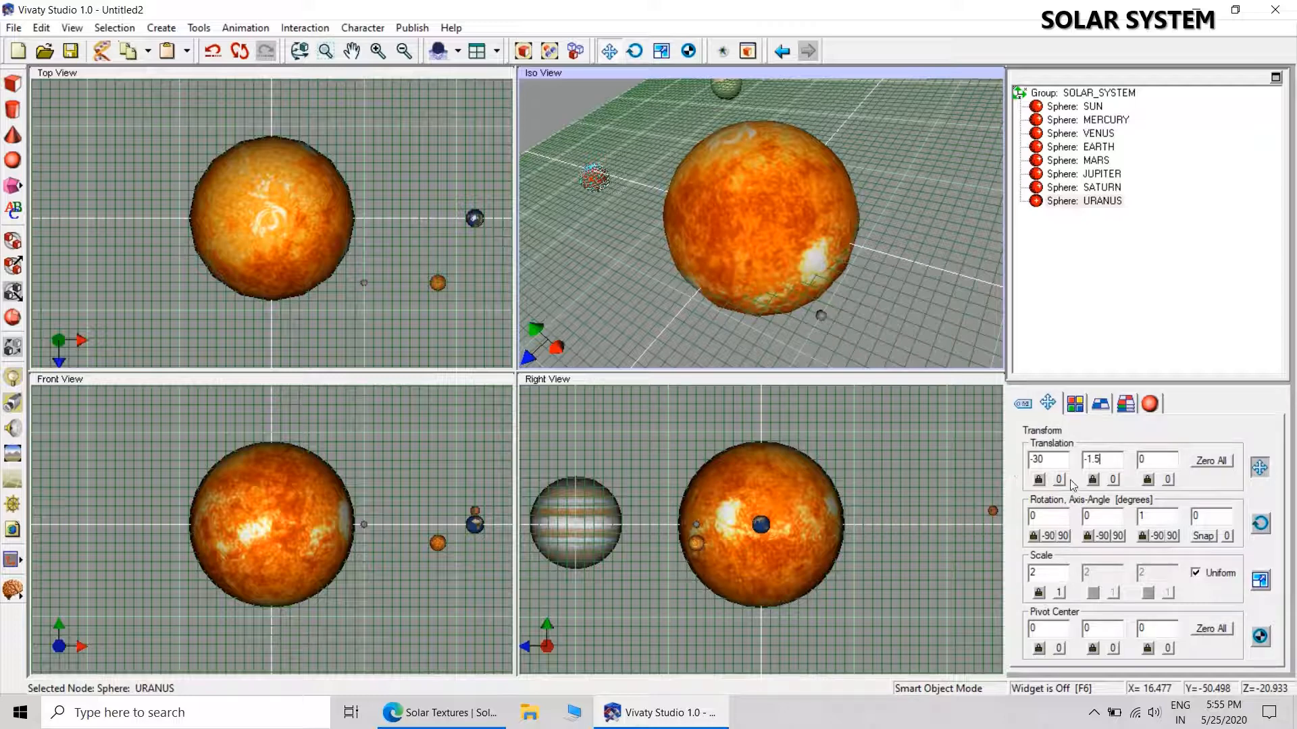
Position the URANUS sphere at X 44, Y -2, Z 50.
key(shift+Tab)
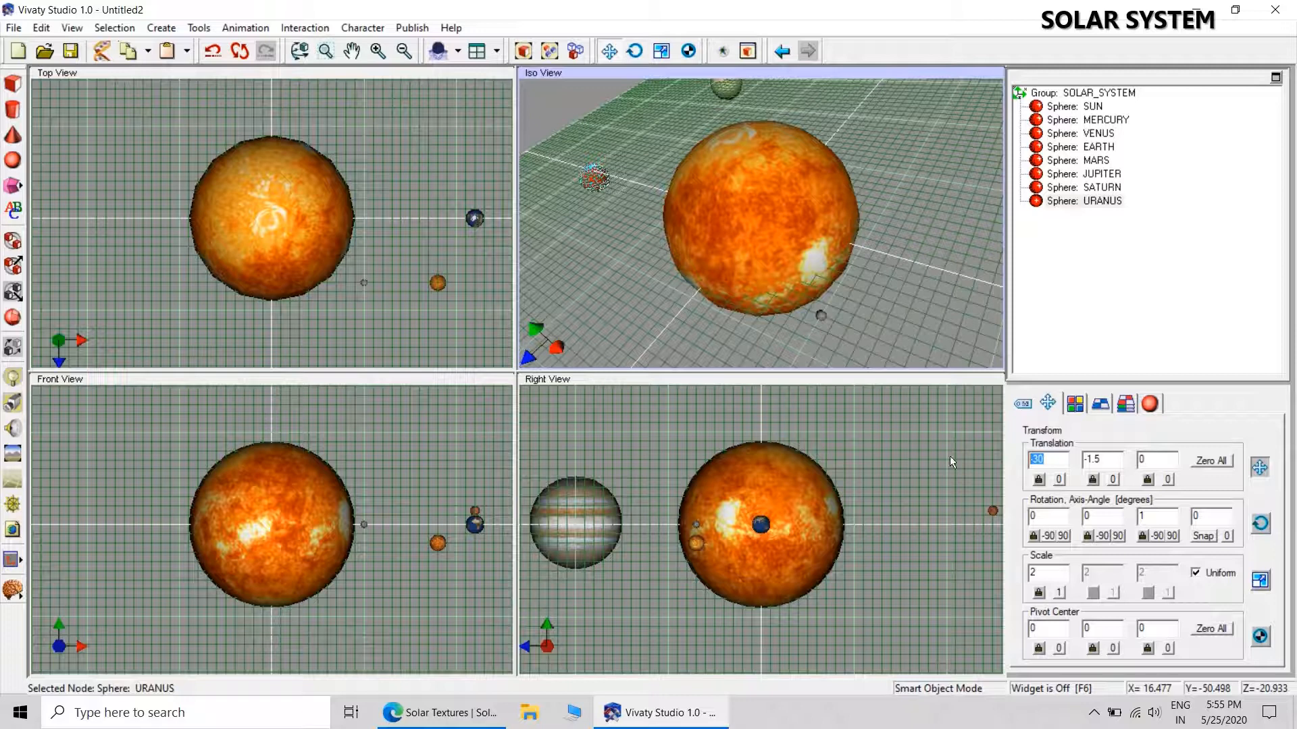
text(44)
drag(1109, 457, 1005, 457)
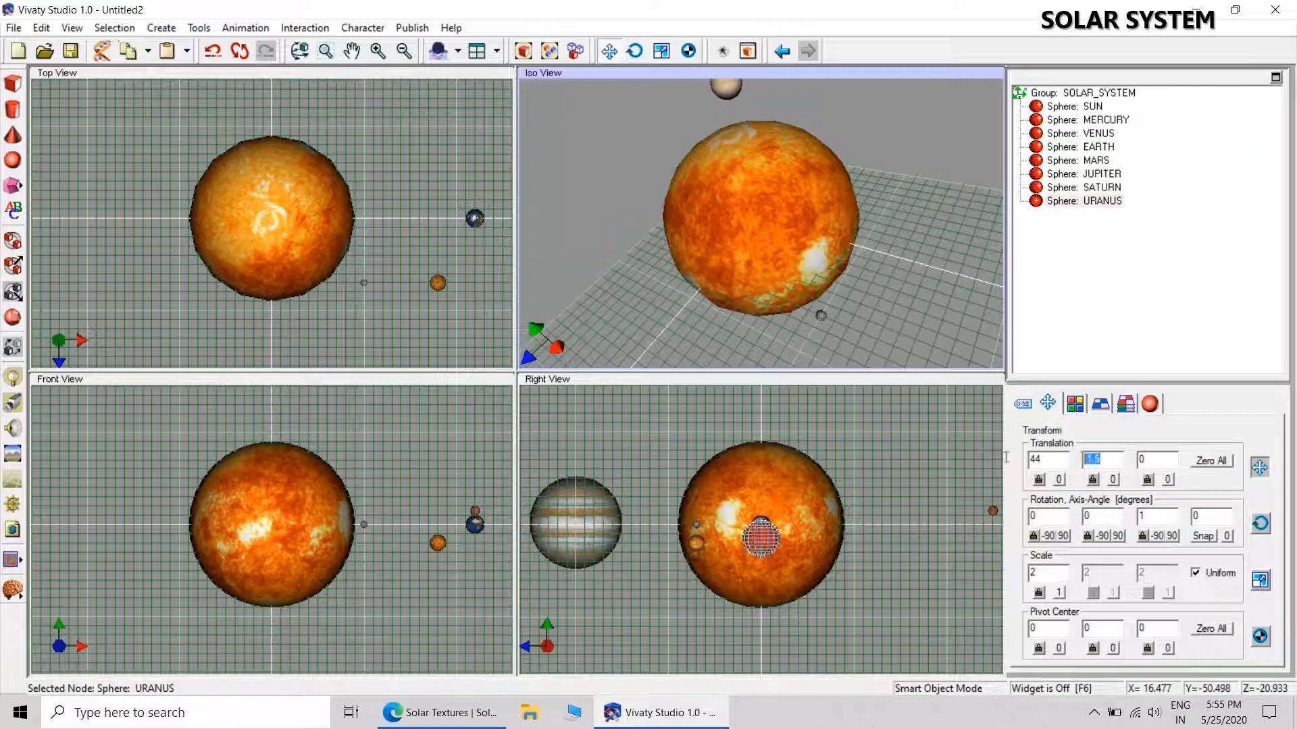
text(-2)
key(Return)
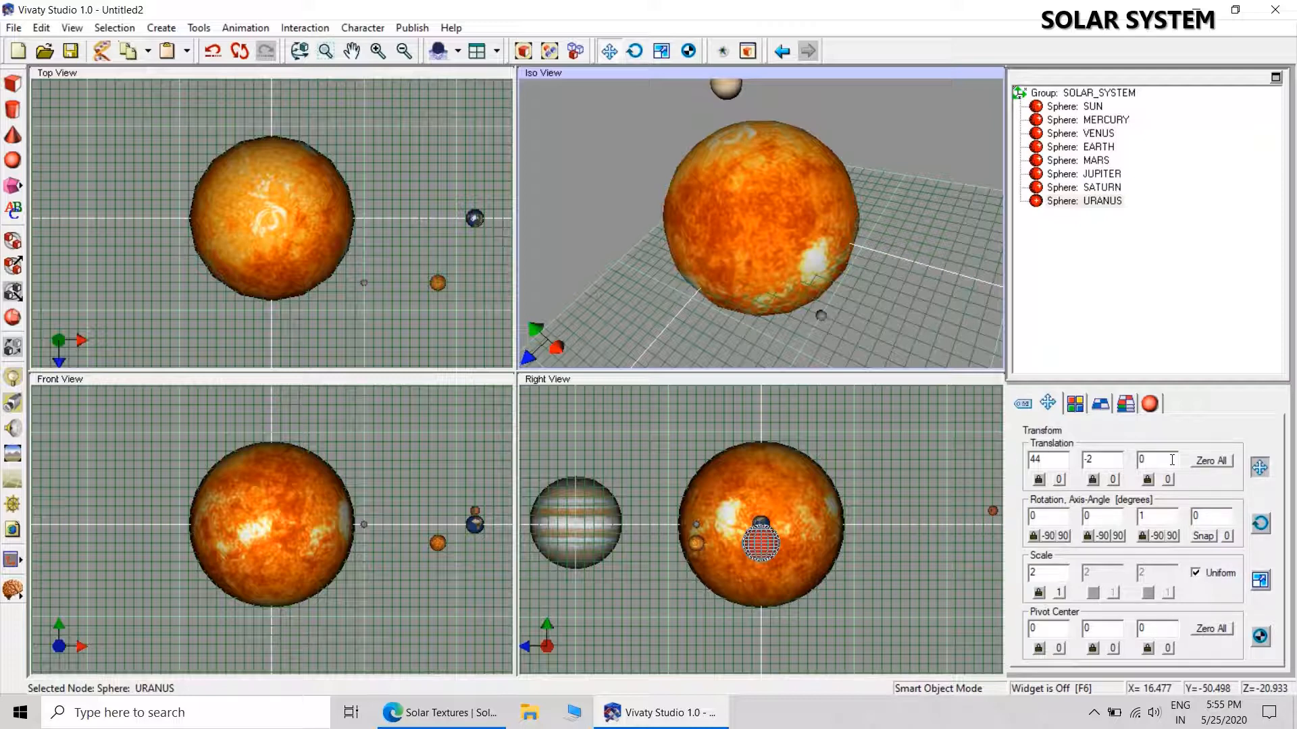
drag(1171, 460, 1101, 465)
text(50)
key(Return)
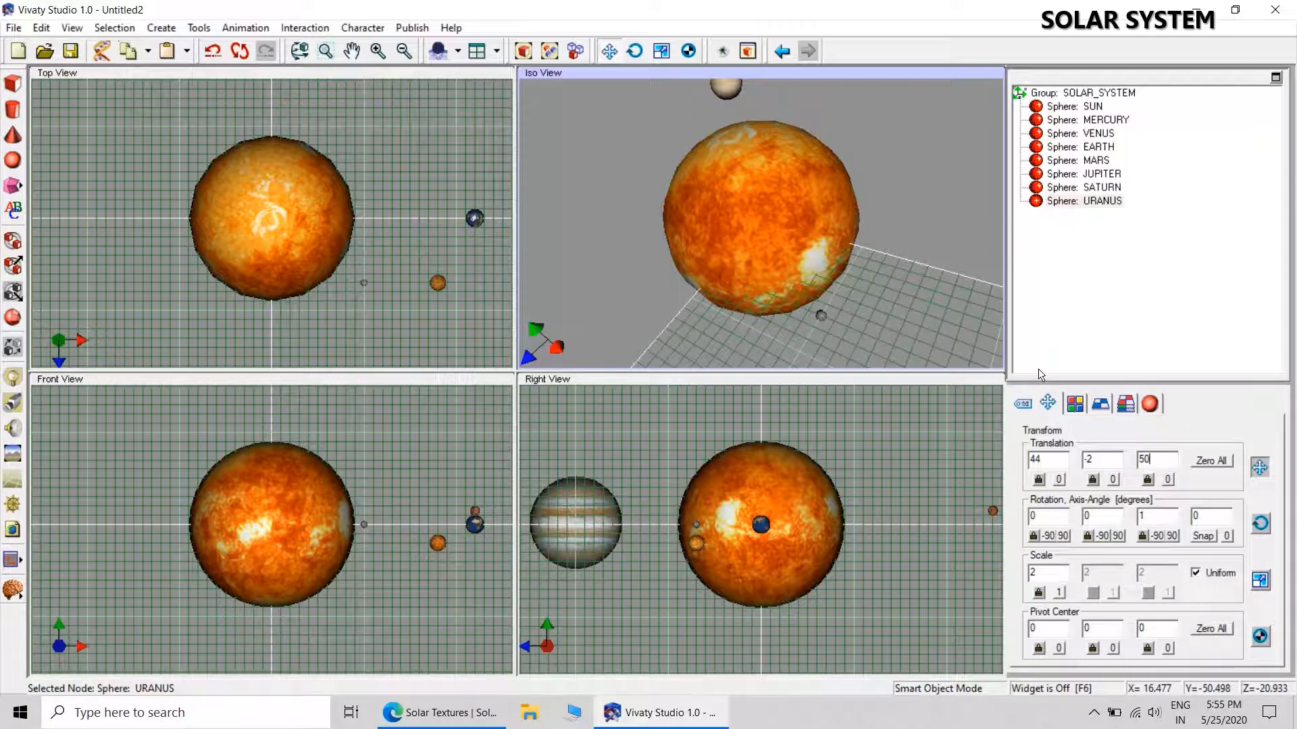
Apply the 2k_uranus.jpg texture from the SOLAR SYSTEM folder to the URANUS sphere and deselect it.
click(1106, 404)
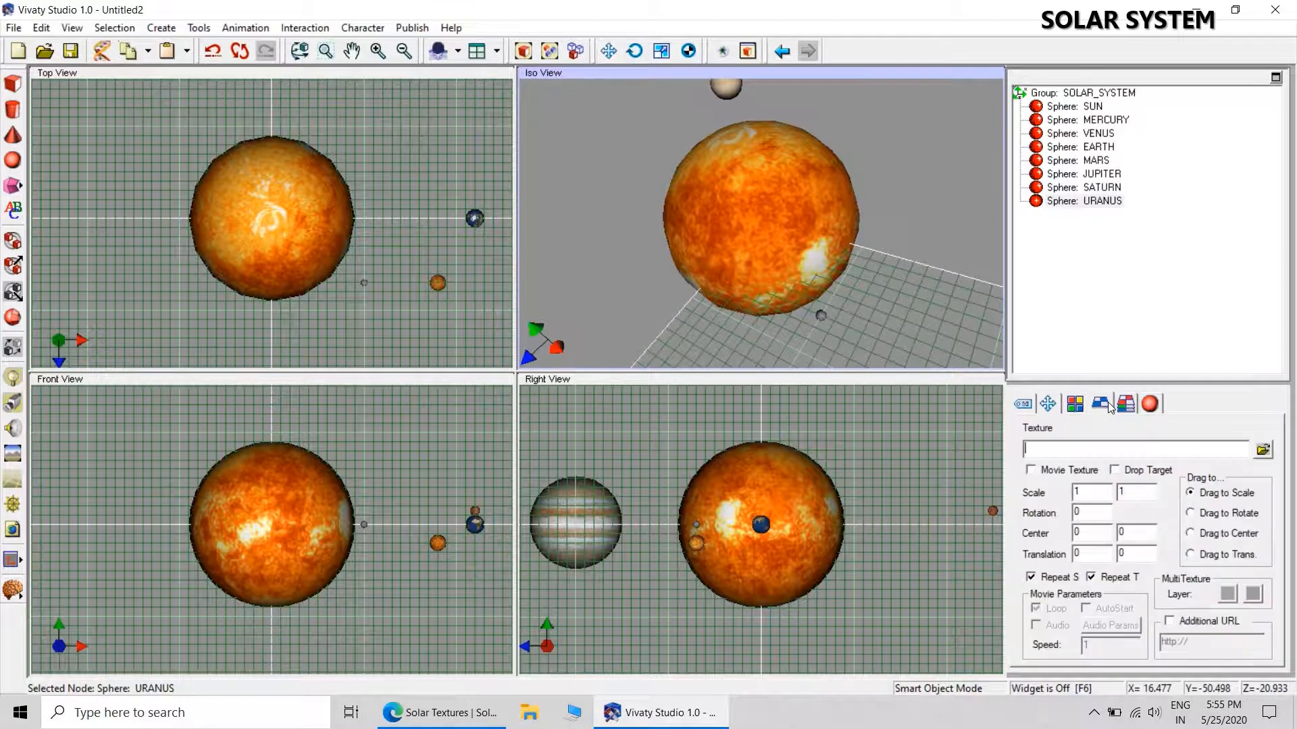
click(1261, 449)
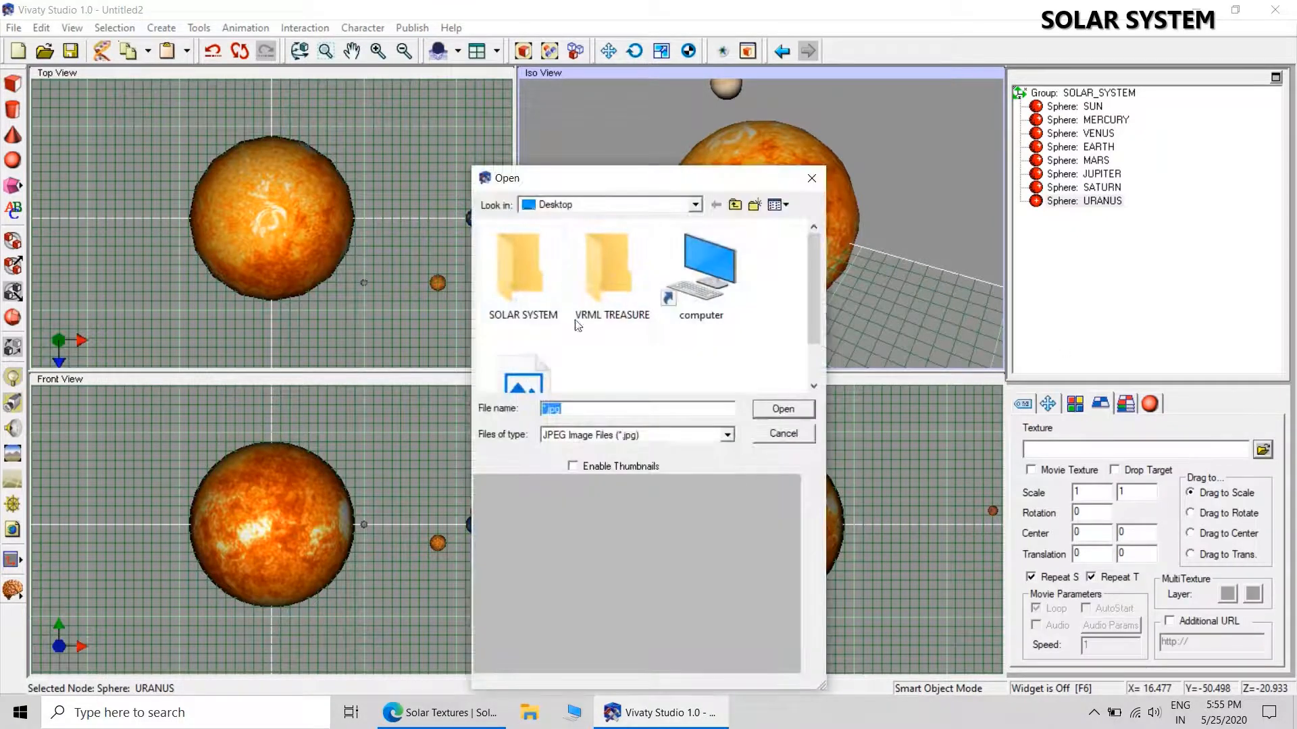
double_click(510, 262)
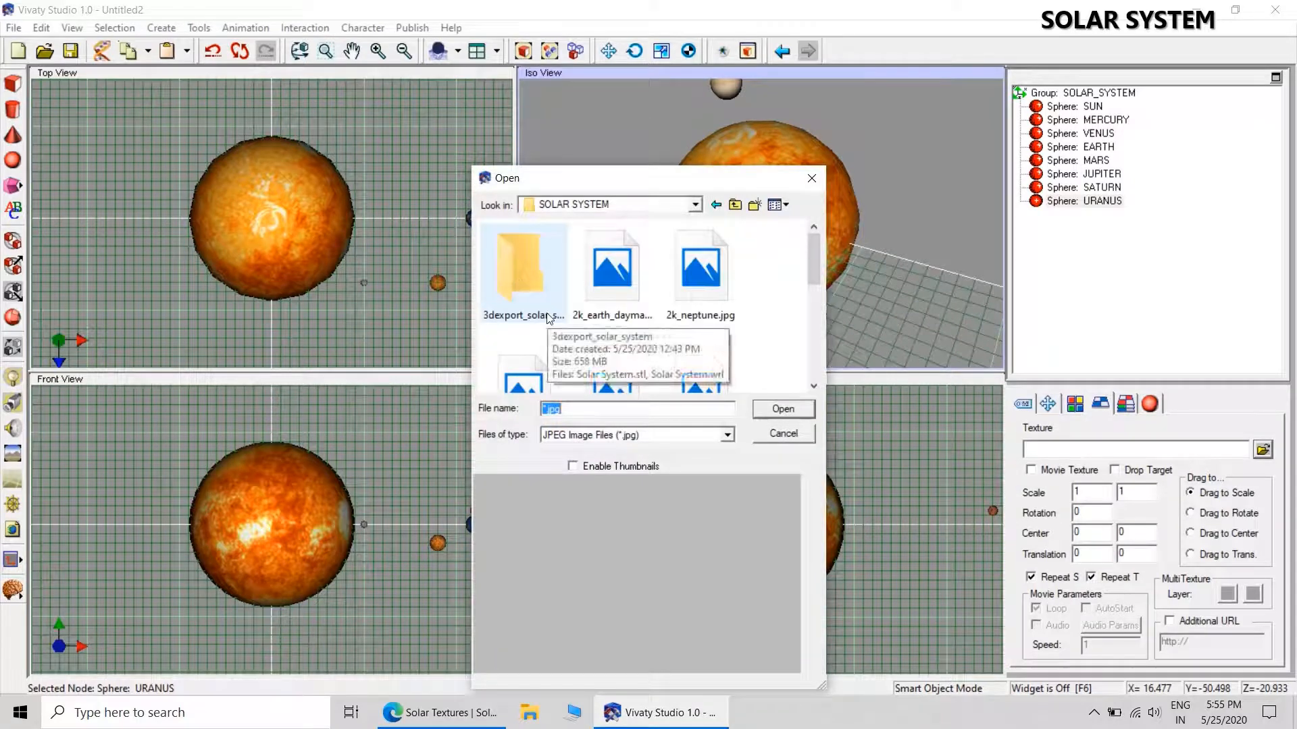
drag(812, 251, 814, 294)
click(612, 267)
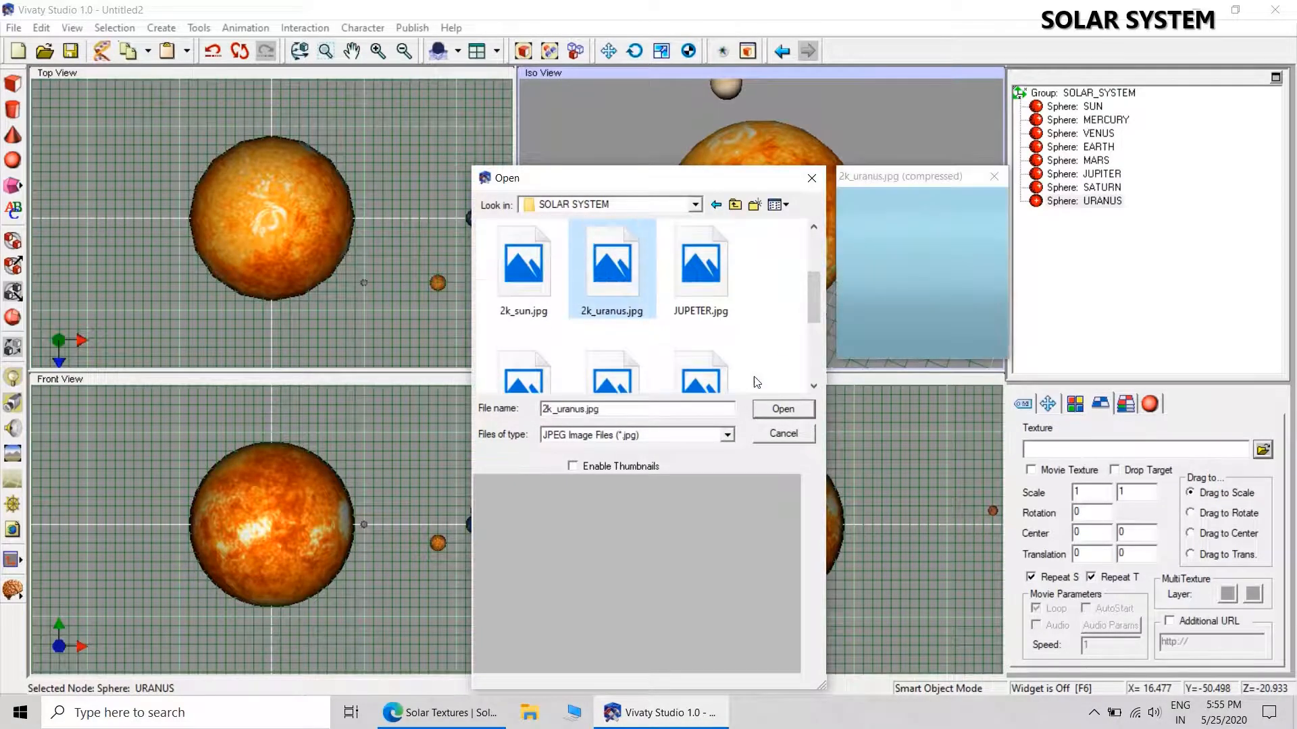
click(781, 408)
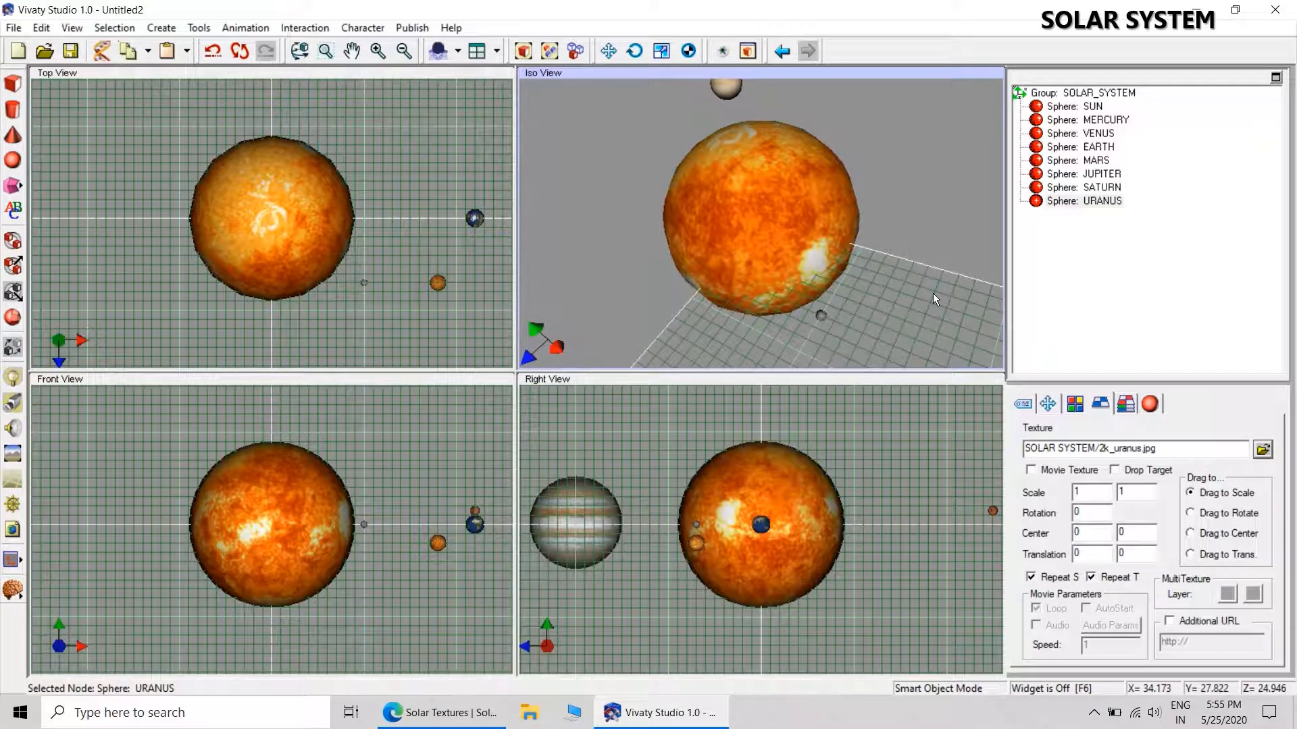
click(933, 295)
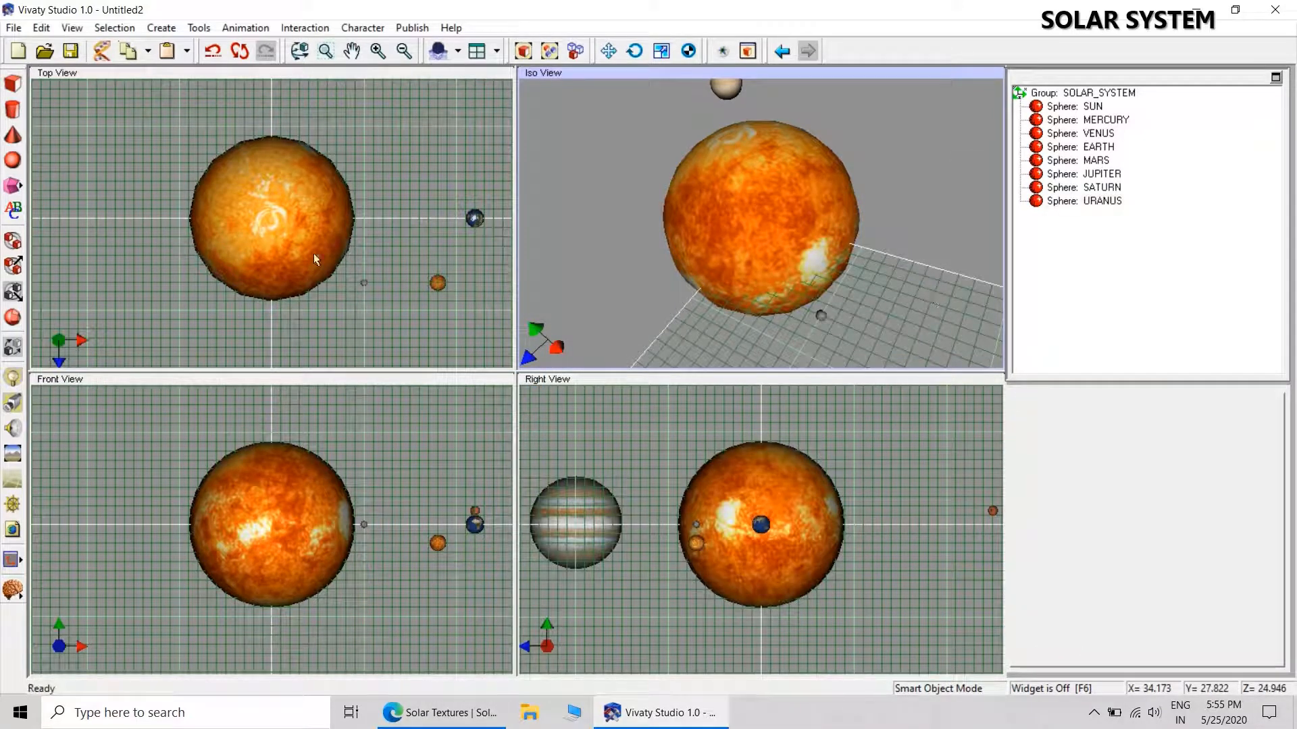
Add a ninth sphere to the lower left of the SUN in the Iso view and name it NEPTUNE.
click(13, 160)
click(678, 322)
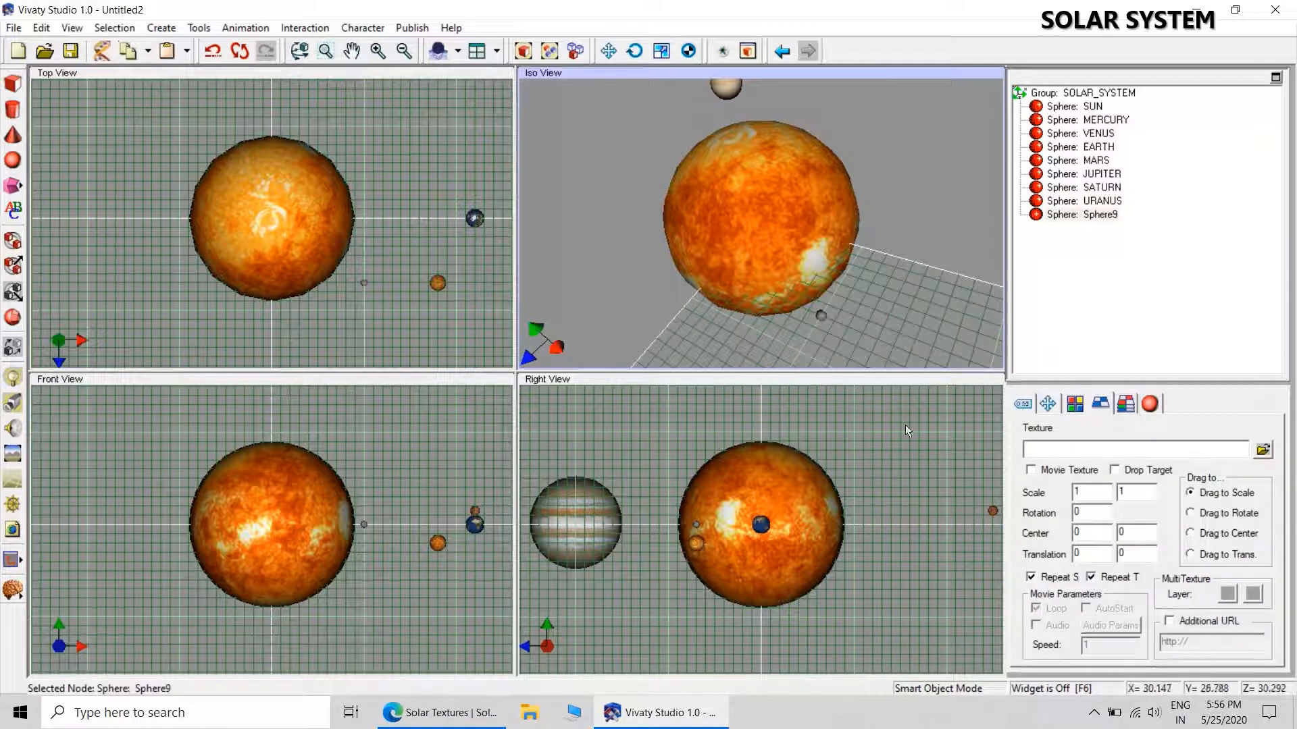
click(1023, 403)
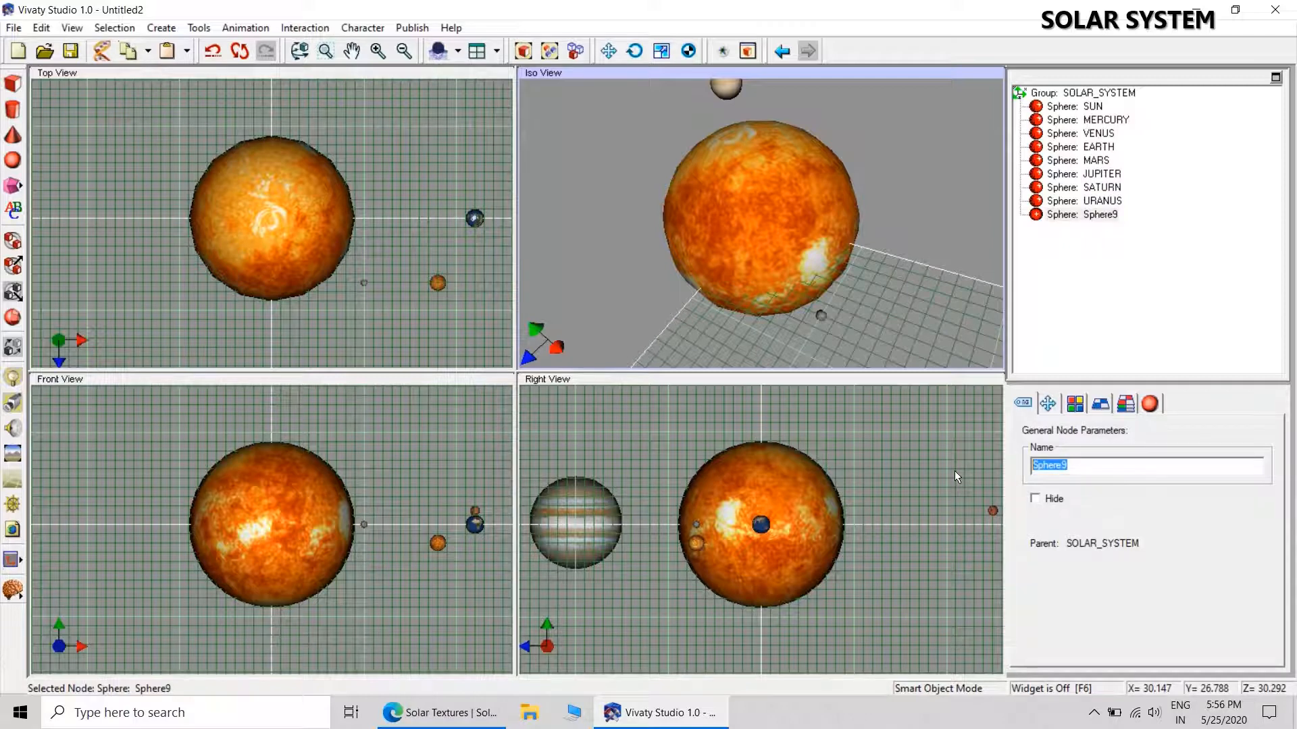
text(NEPTUNE)
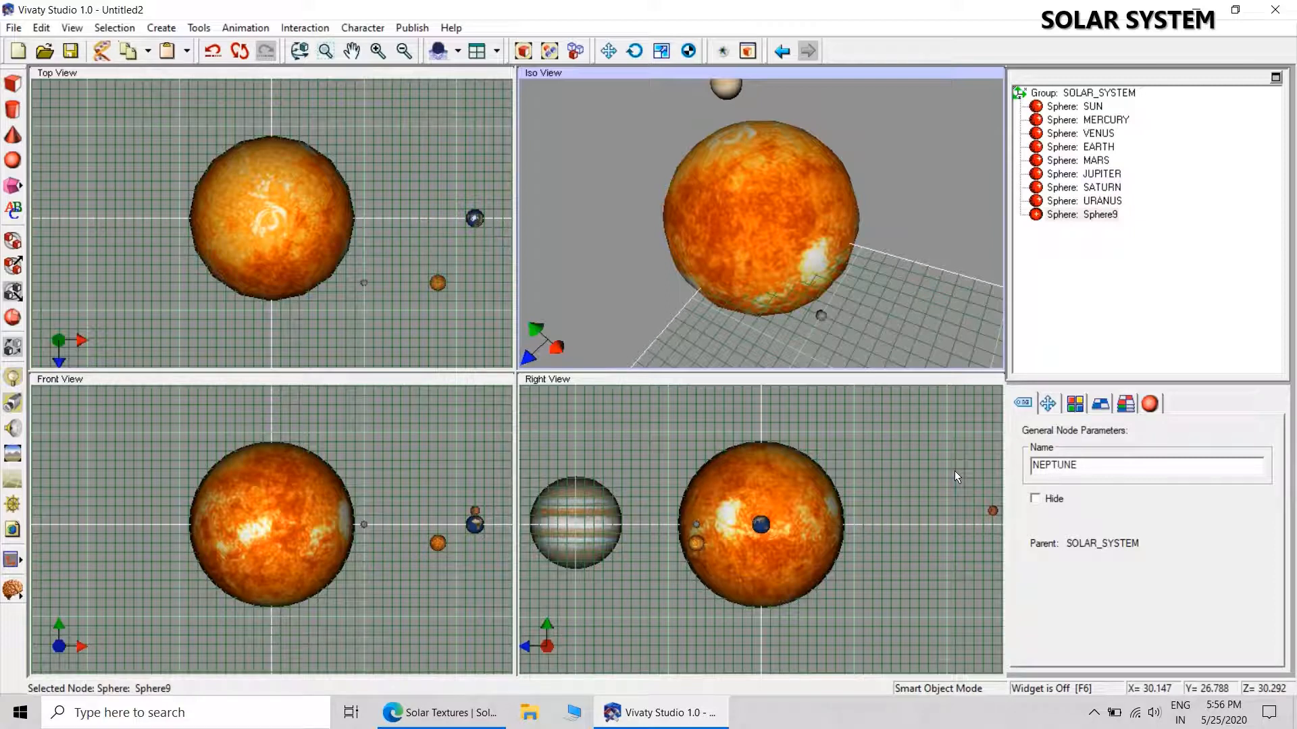
Set the NEPTUNE sphere's uniform scale to 1.5.
click(1047, 404)
click(1044, 568)
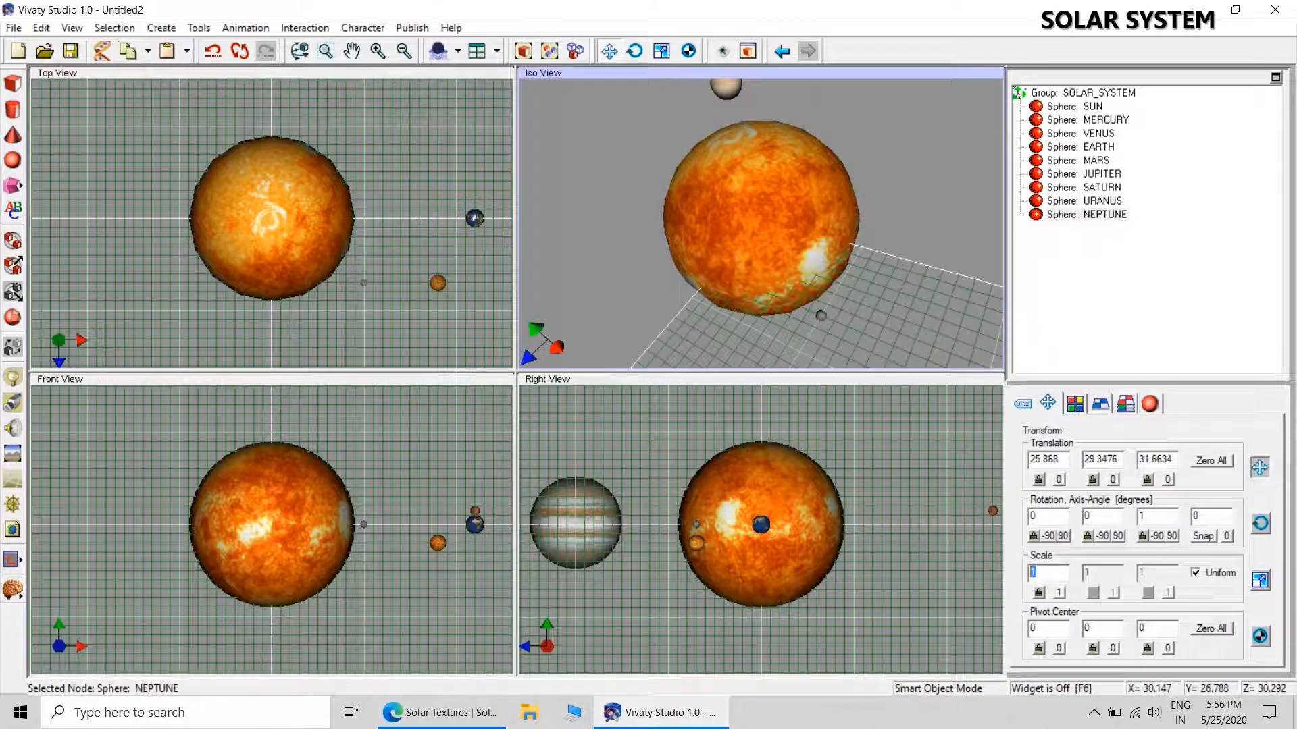
text(1.5)
Reset the NEPTUNE sphere's translation to zero and set its Z translation to 90.
click(1213, 461)
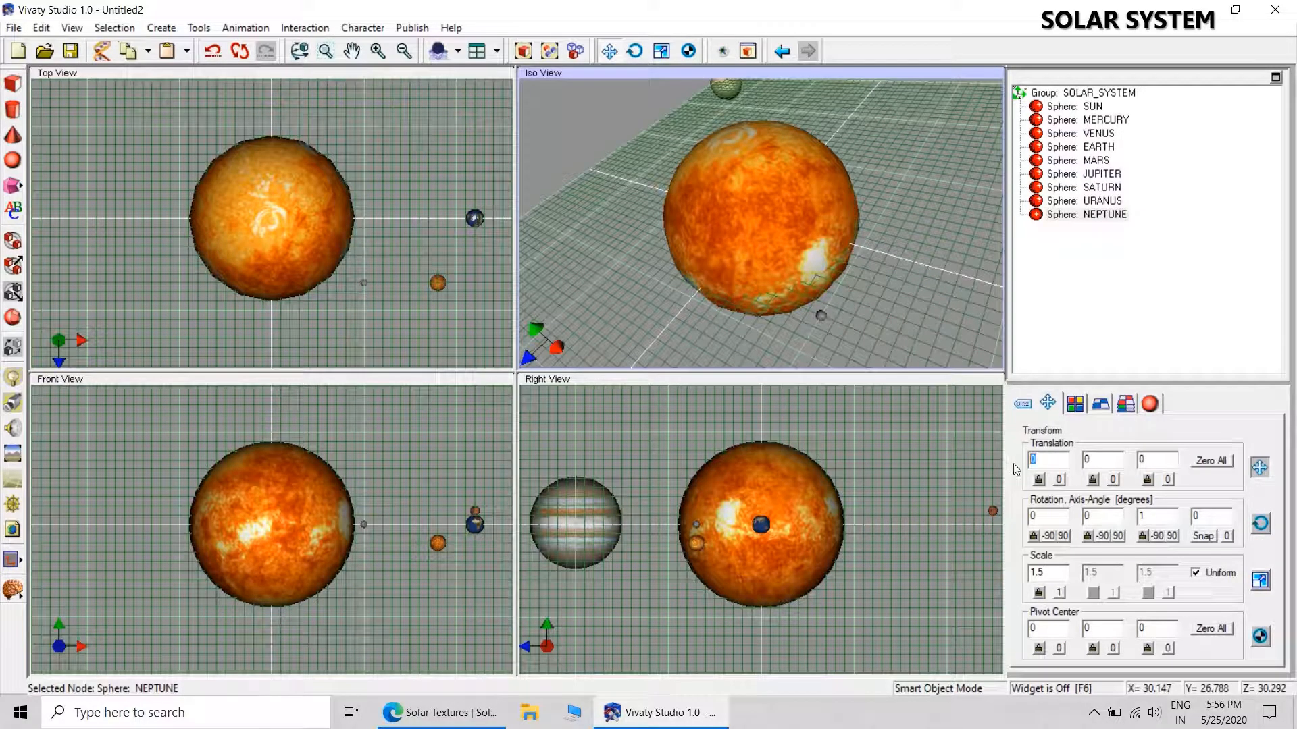
click(1157, 460)
text(90)
key(Return)
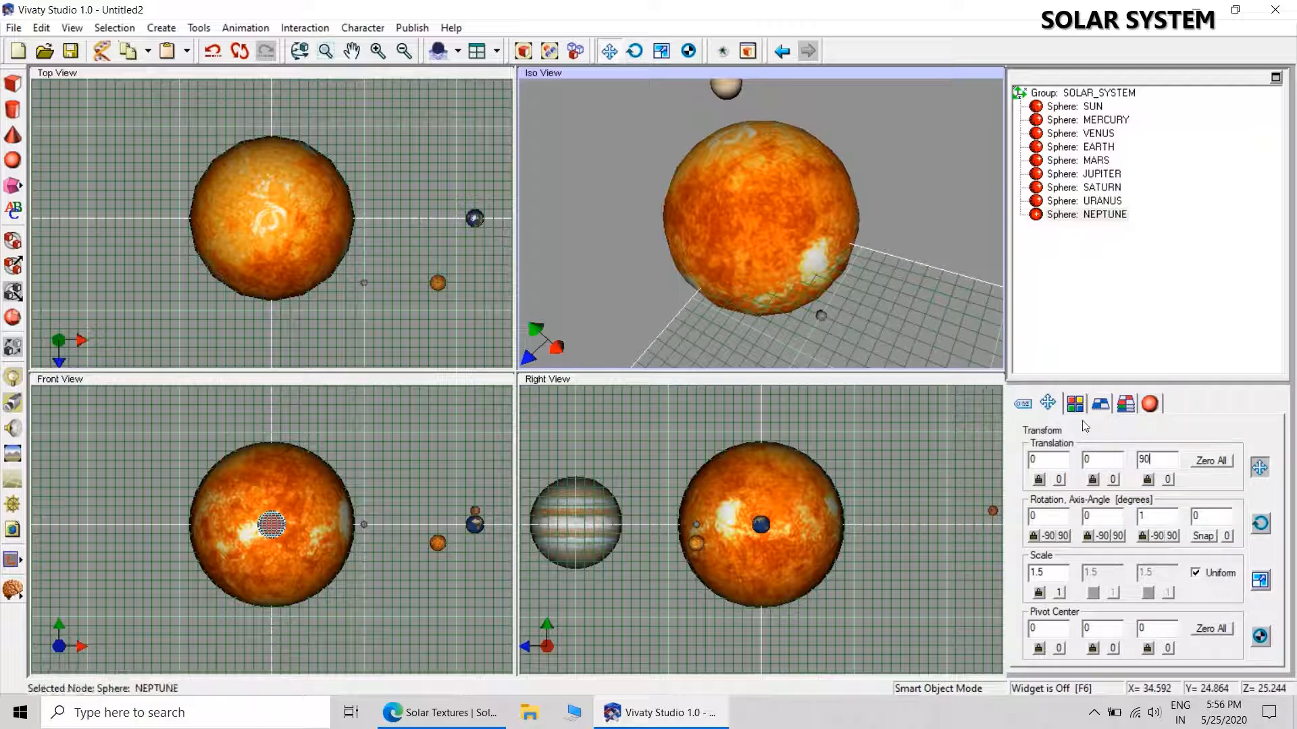
Apply the 2k_neptune.jpg texture from the SOLAR SYSTEM folder to the NEPTUNE sphere.
click(1100, 404)
click(1263, 450)
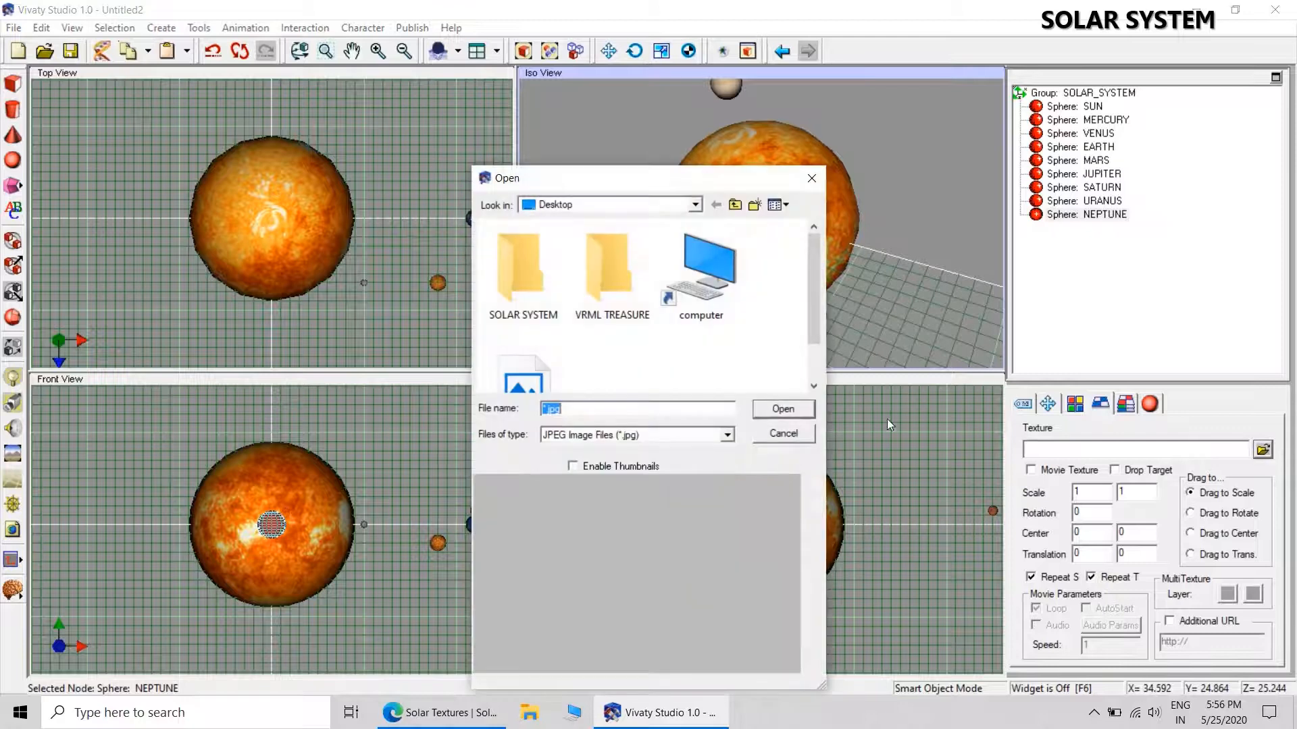
double_click(527, 273)
mouse_move(813, 260)
mouse_down()
mouse_move(812, 381)
mouse_move(804, 281)
mouse_up()
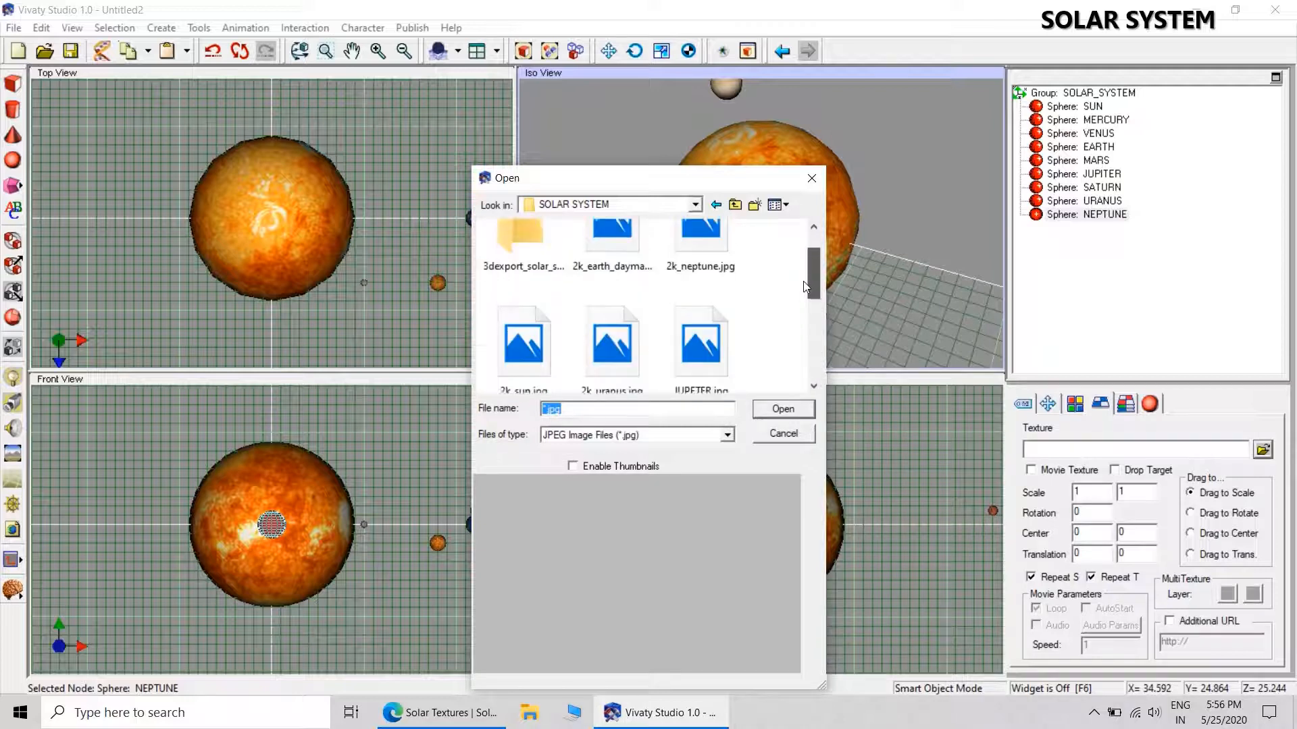
click(703, 266)
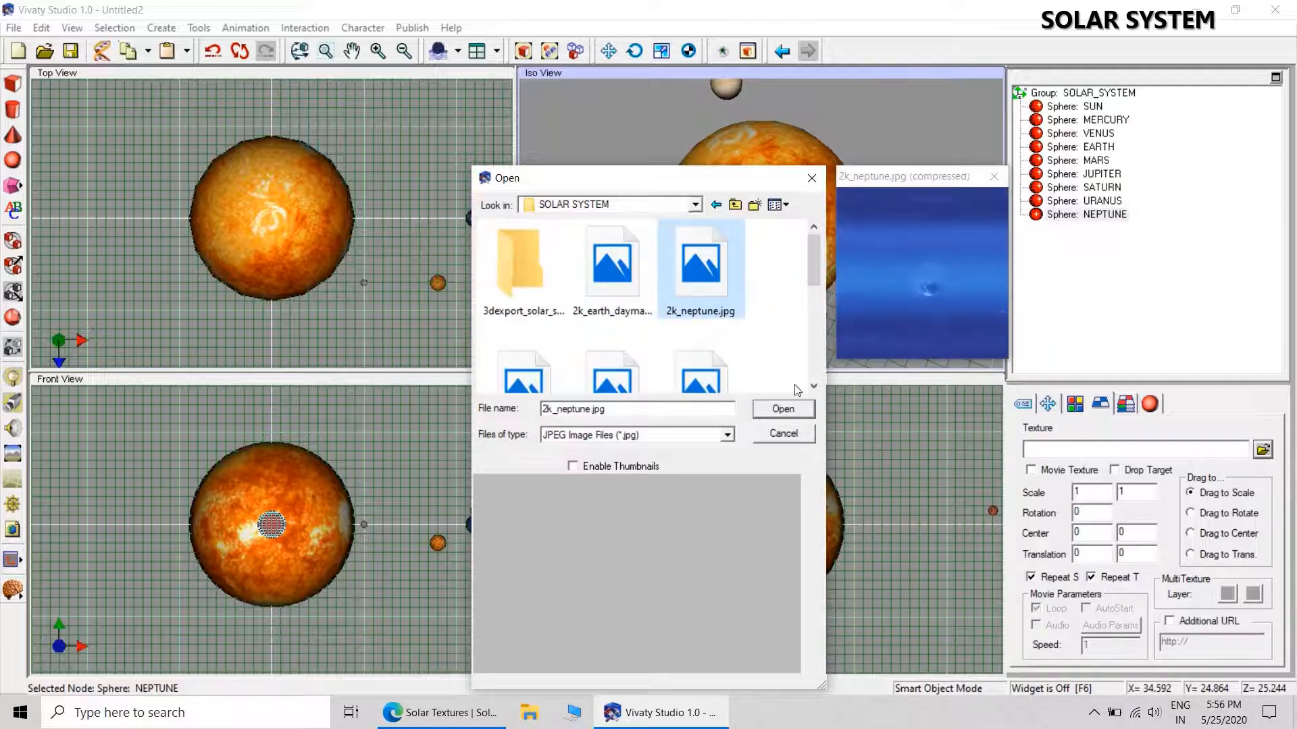
click(783, 408)
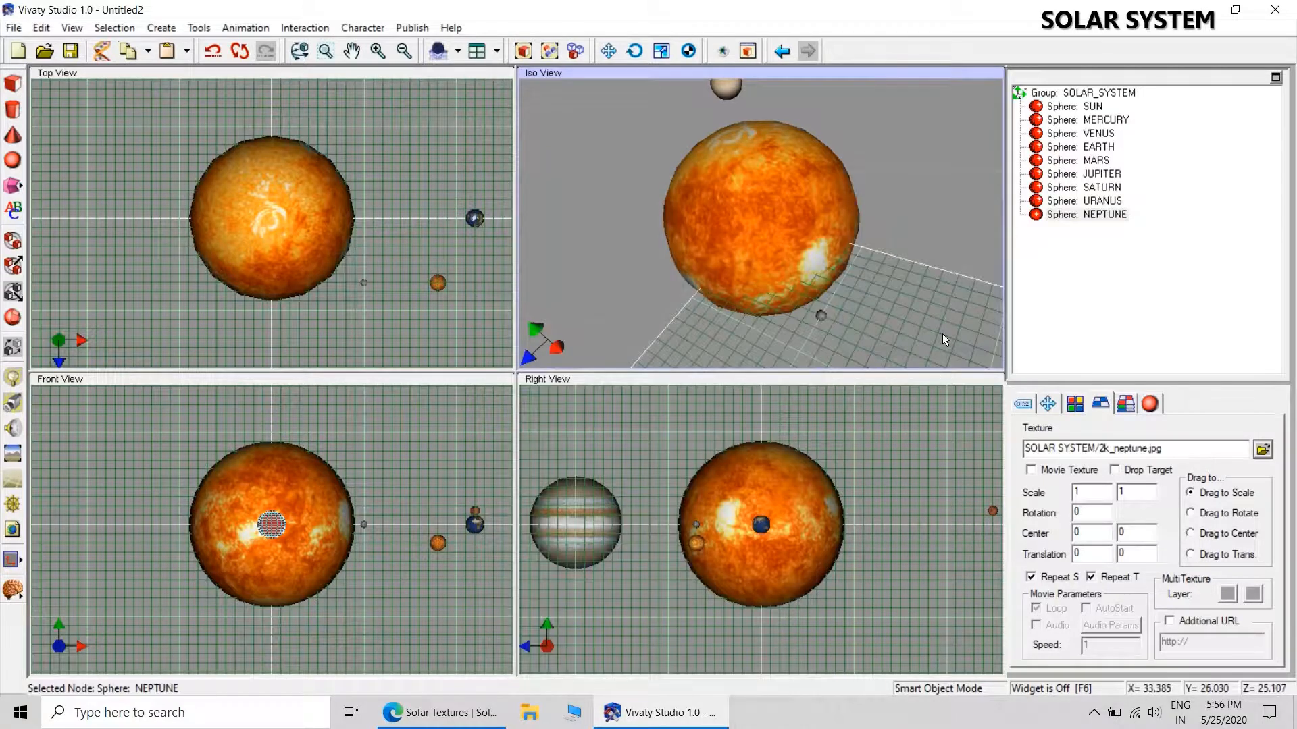
click(1069, 215)
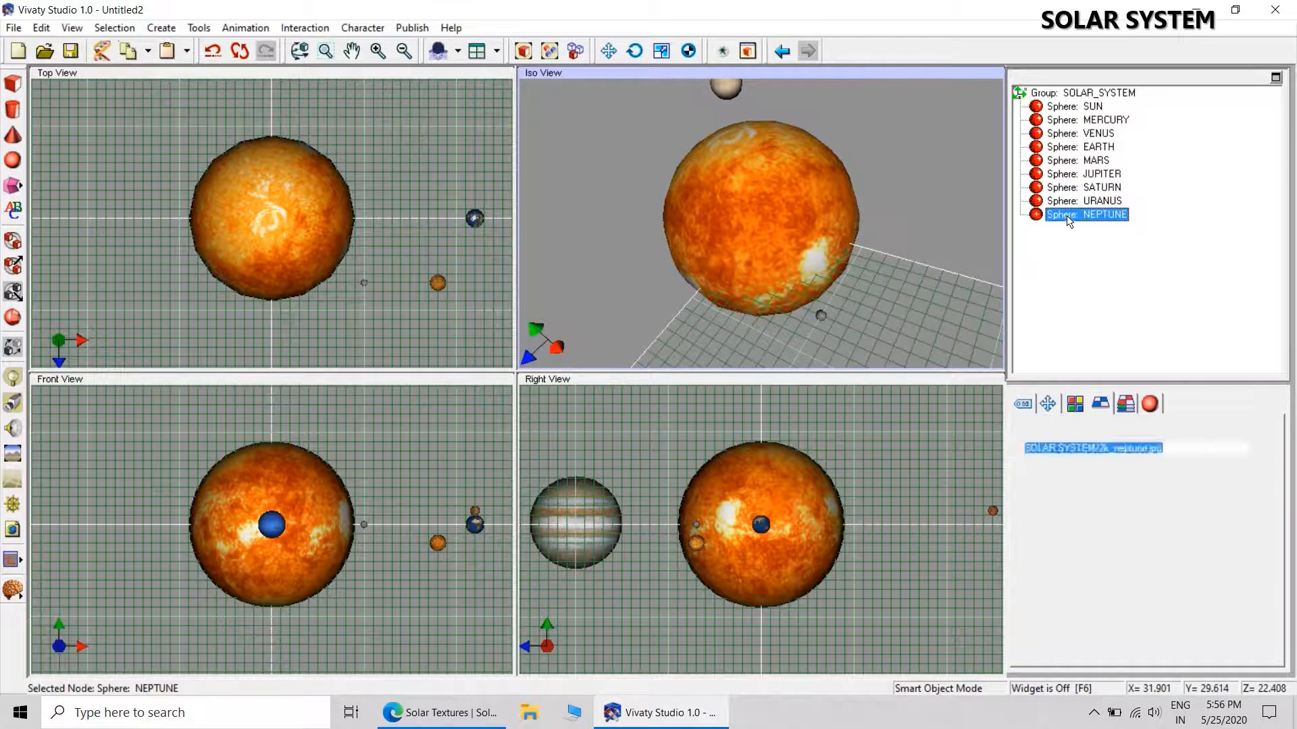
click(1047, 404)
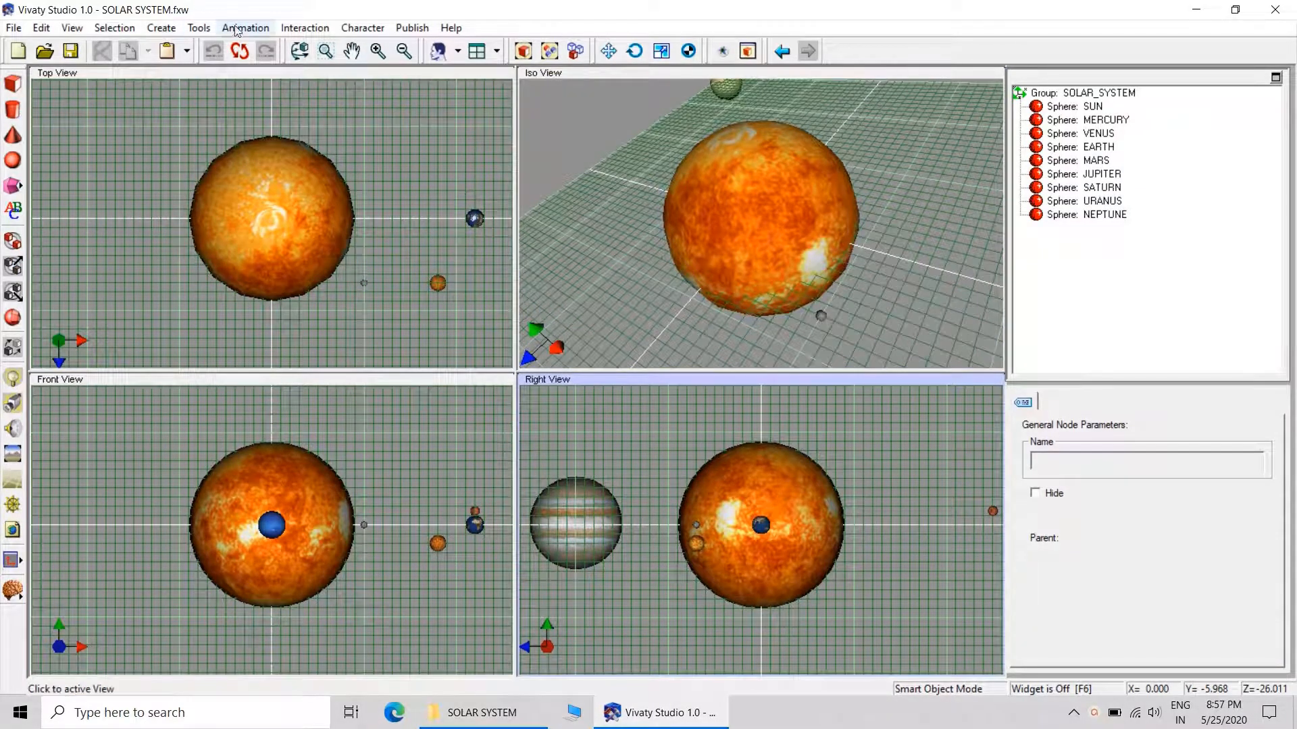
Generate an animated camera with a camera distance of 150 and a full-circle lateral rotation period of 20 seconds.
click(237, 28)
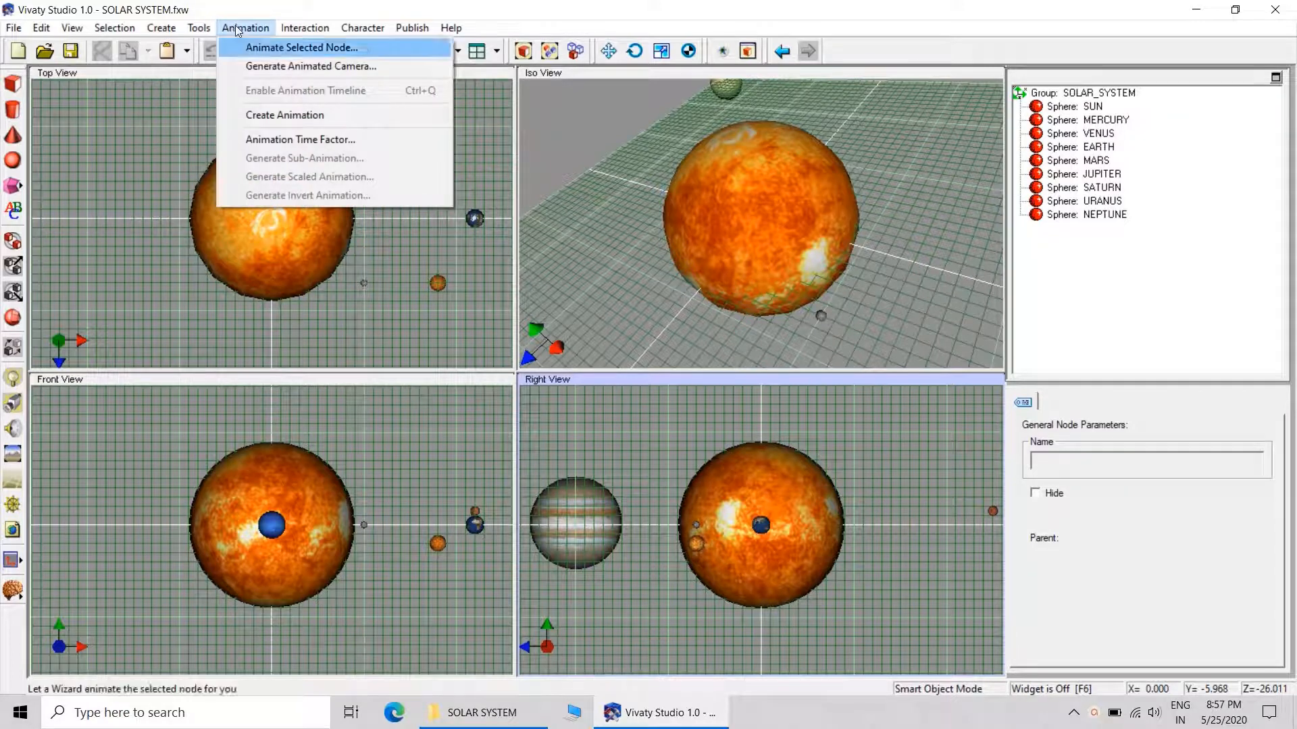
click(285, 67)
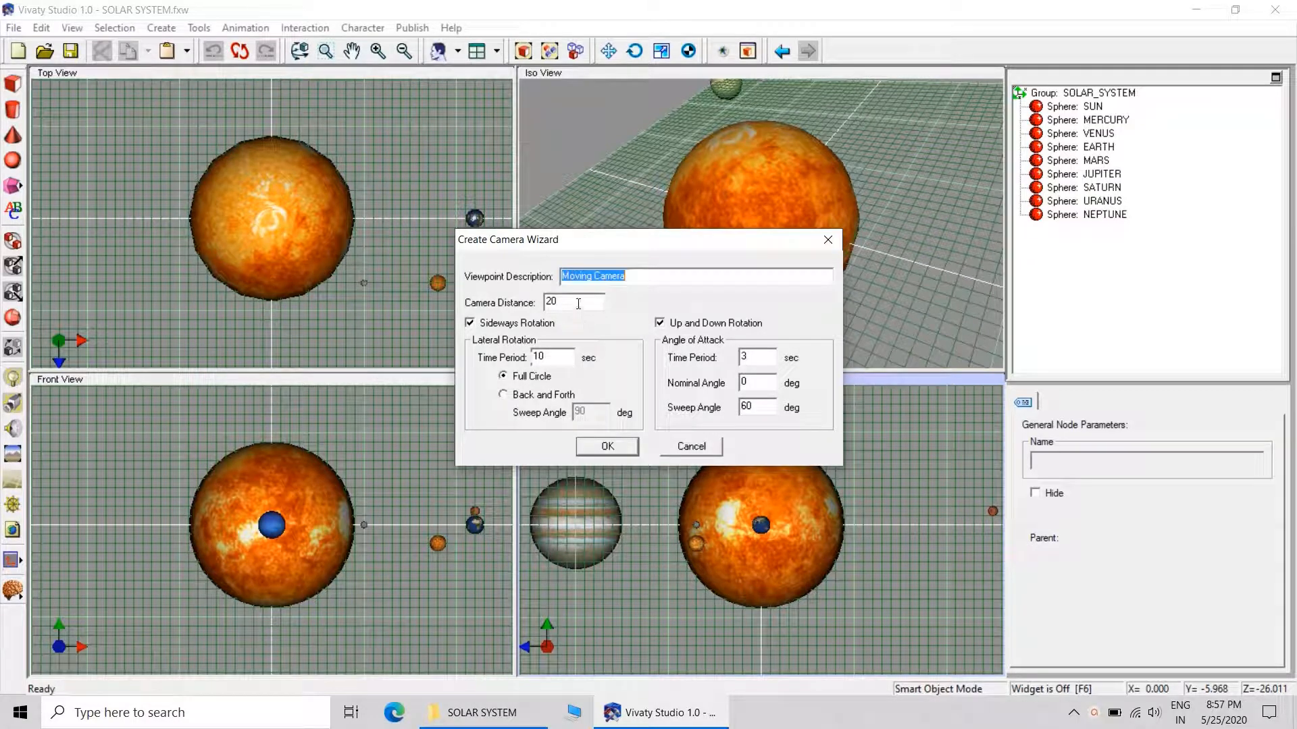
drag(578, 303, 500, 304)
text(150)
double_click(534, 356)
text(20)
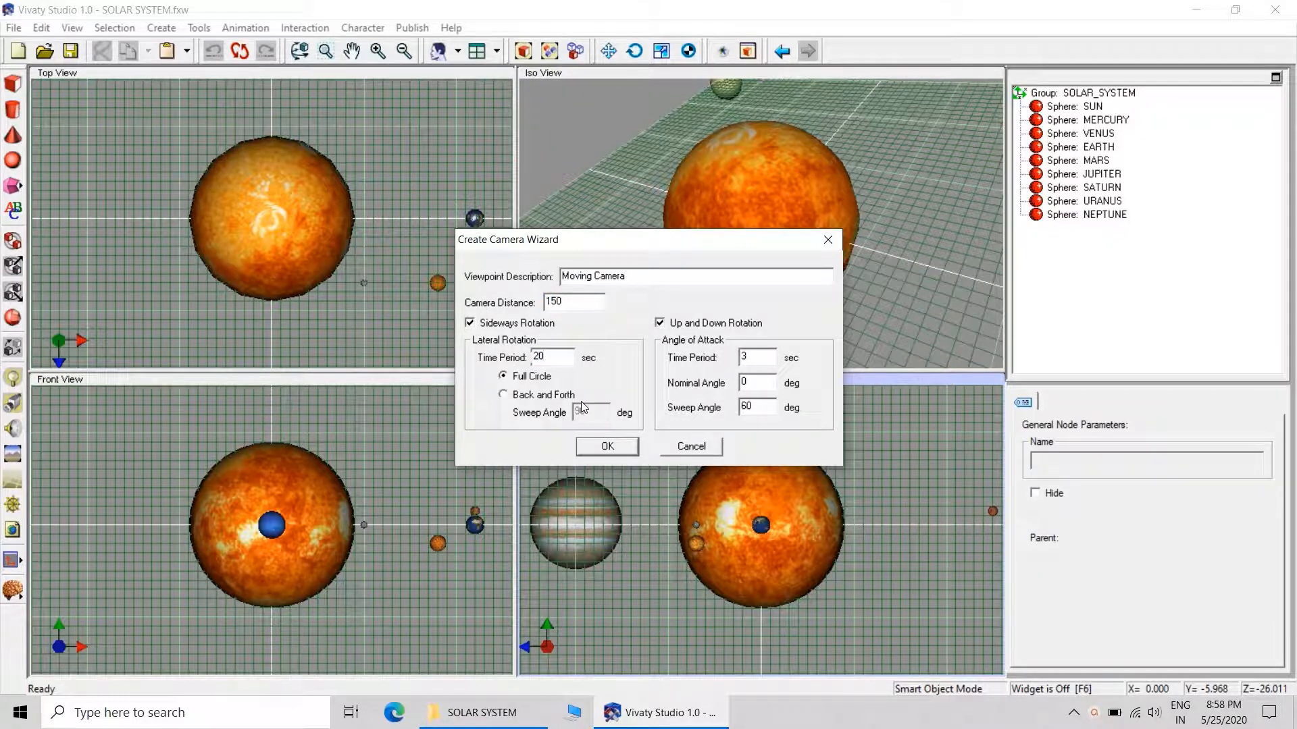
click(616, 451)
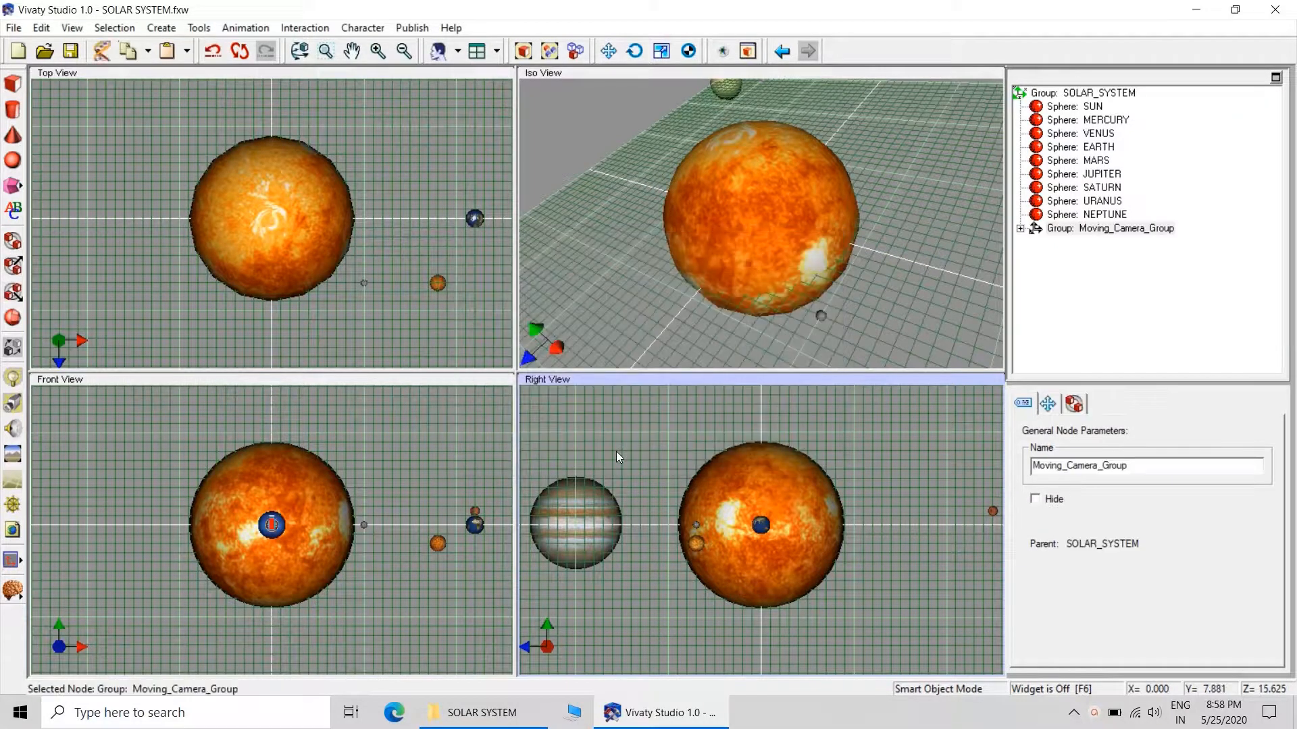
Delete the Camera_Animation_up_down TimeSensor from the Moving_Camera_Group.
click(1020, 229)
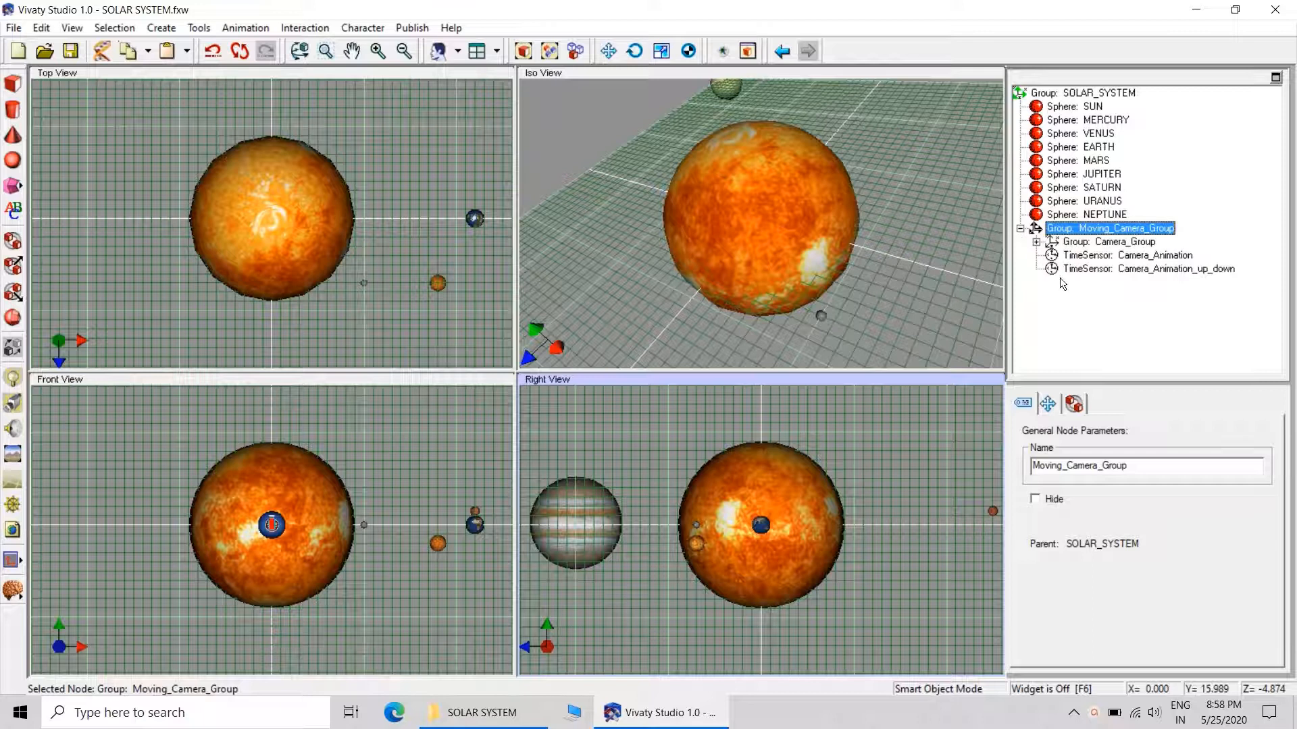
click(1087, 270)
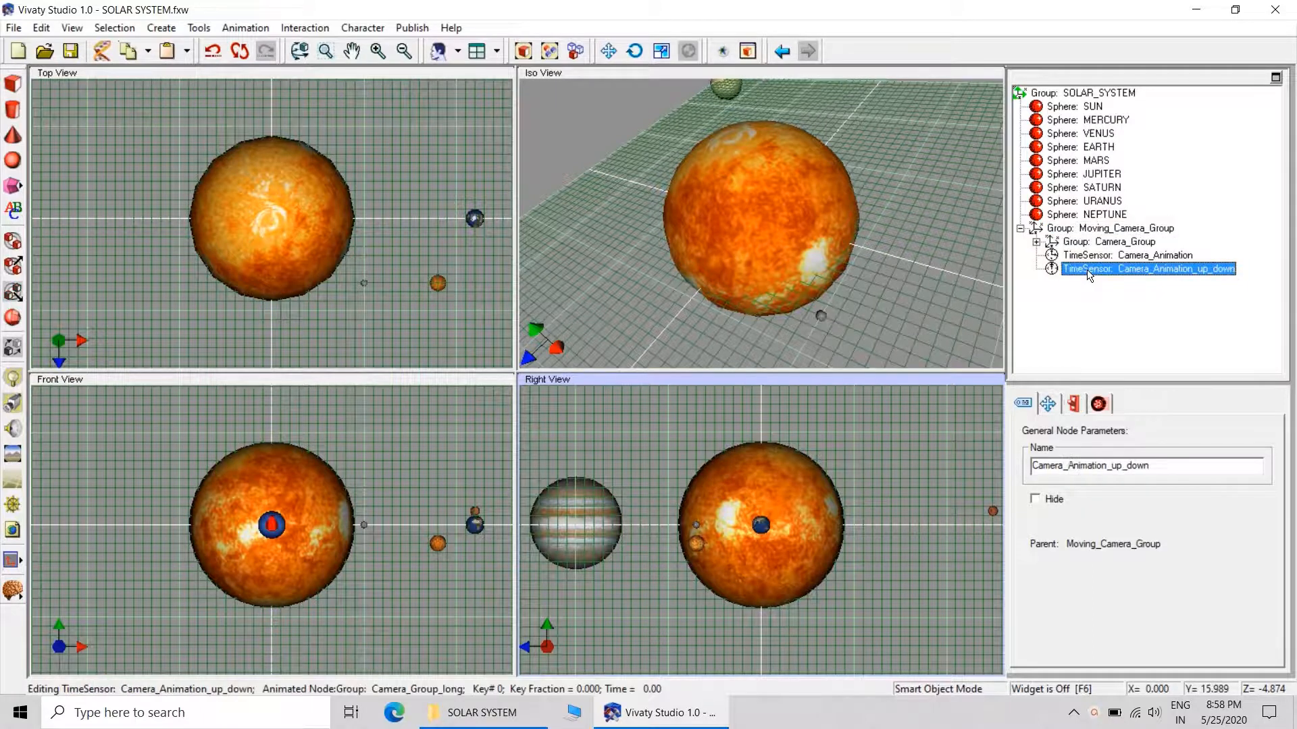
right_click(1087, 273)
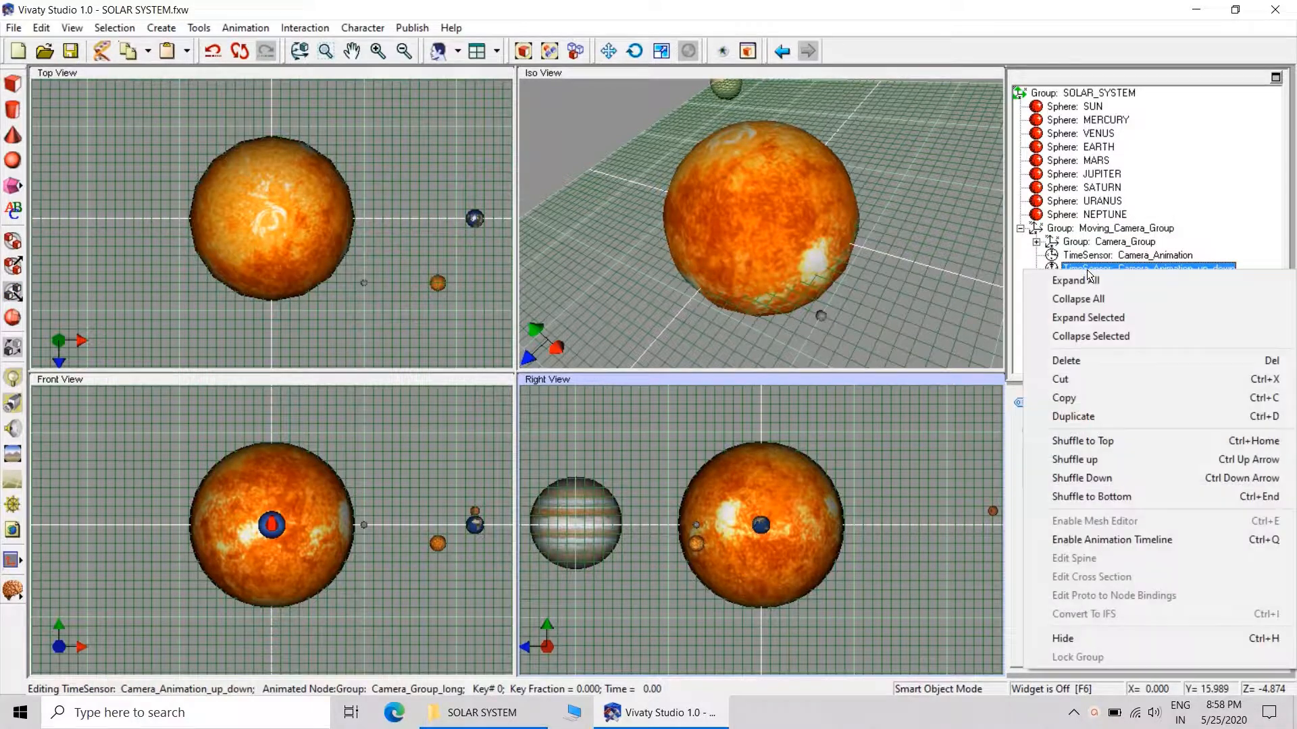
click(1089, 359)
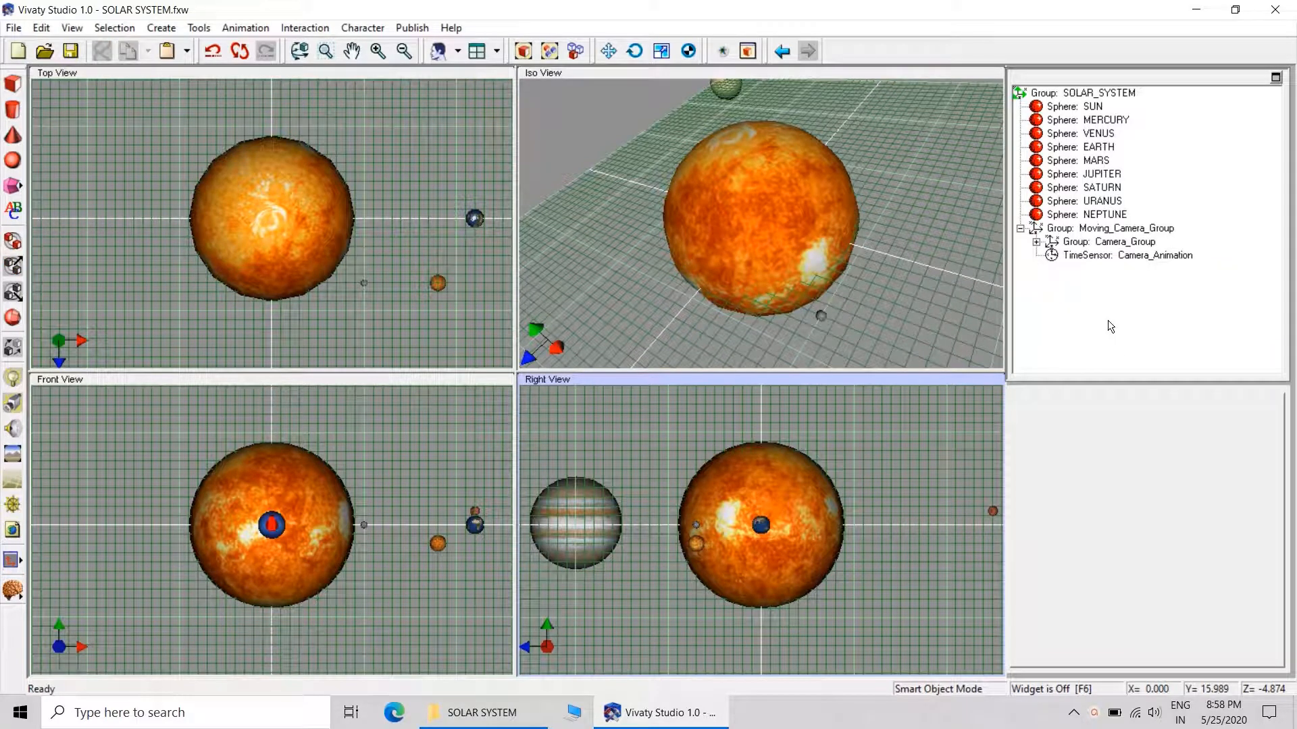
Add a Background node to the SOLAR_SYSTEM group and open its background texture settings.
click(13, 454)
click(966, 321)
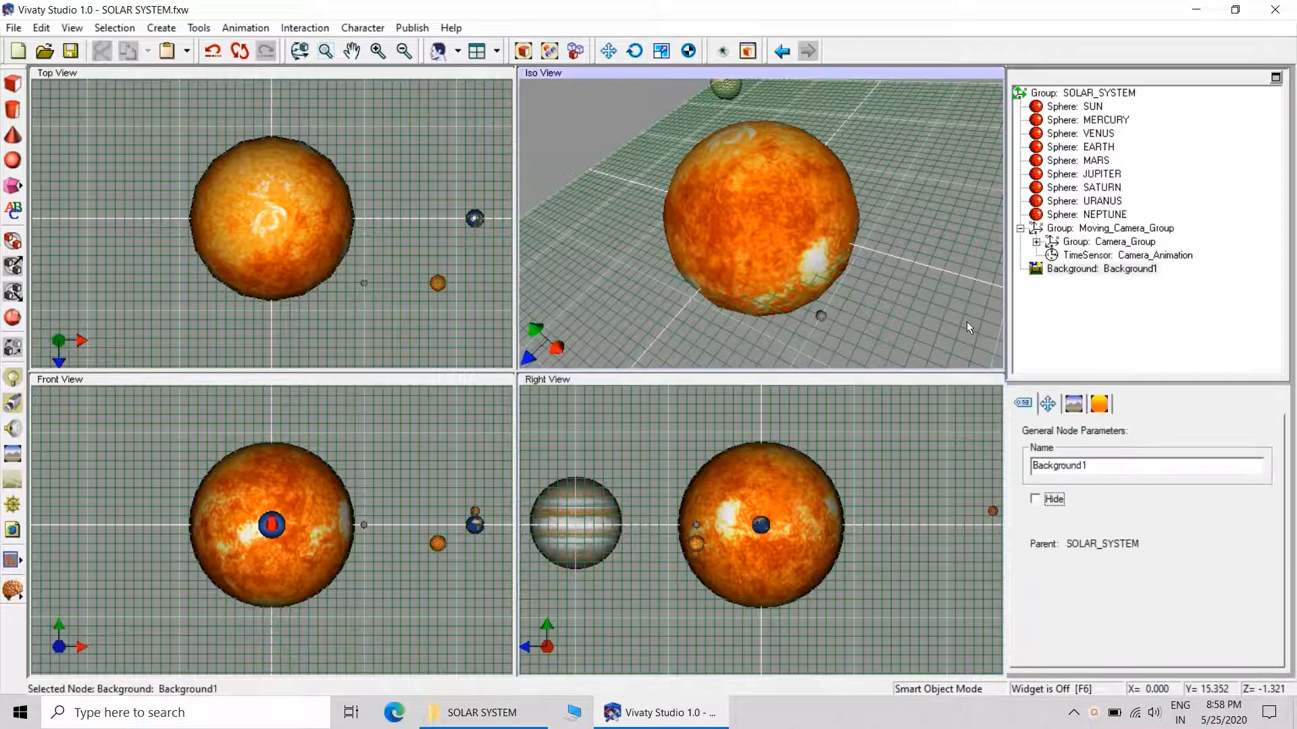
click(1073, 405)
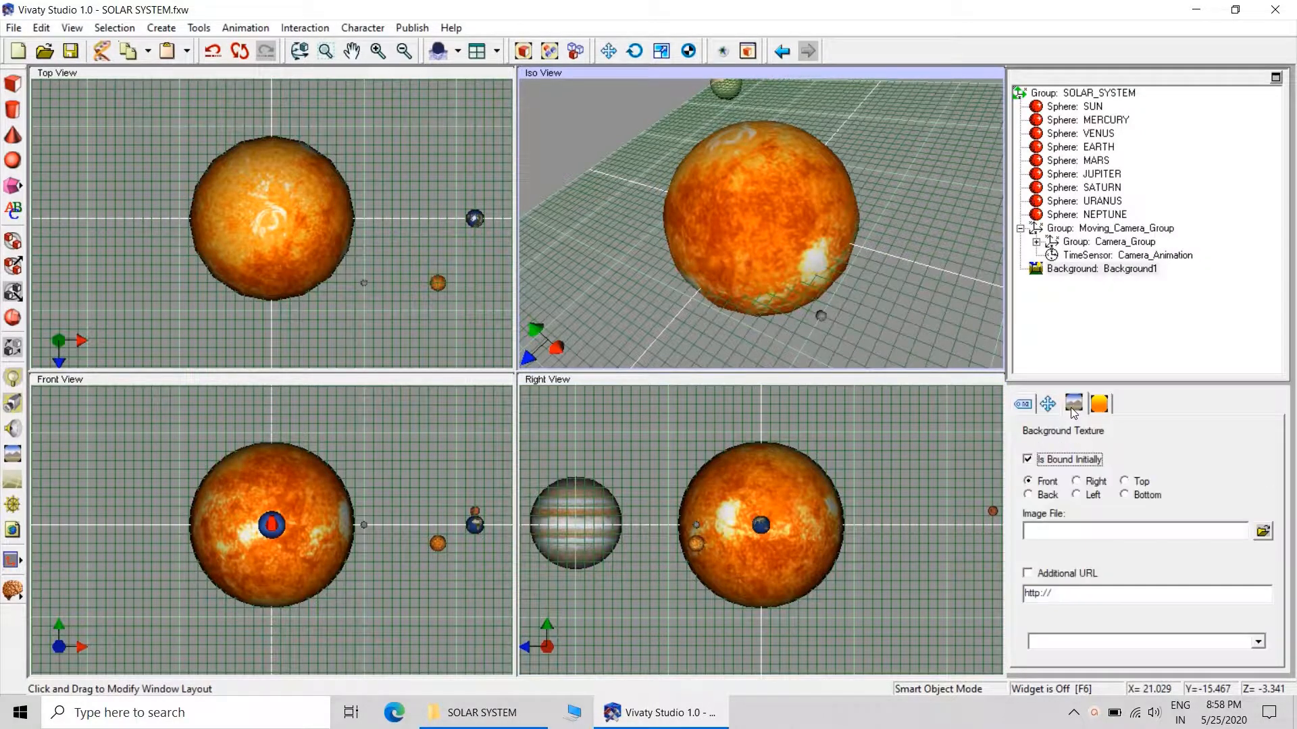
click(1048, 403)
click(1101, 404)
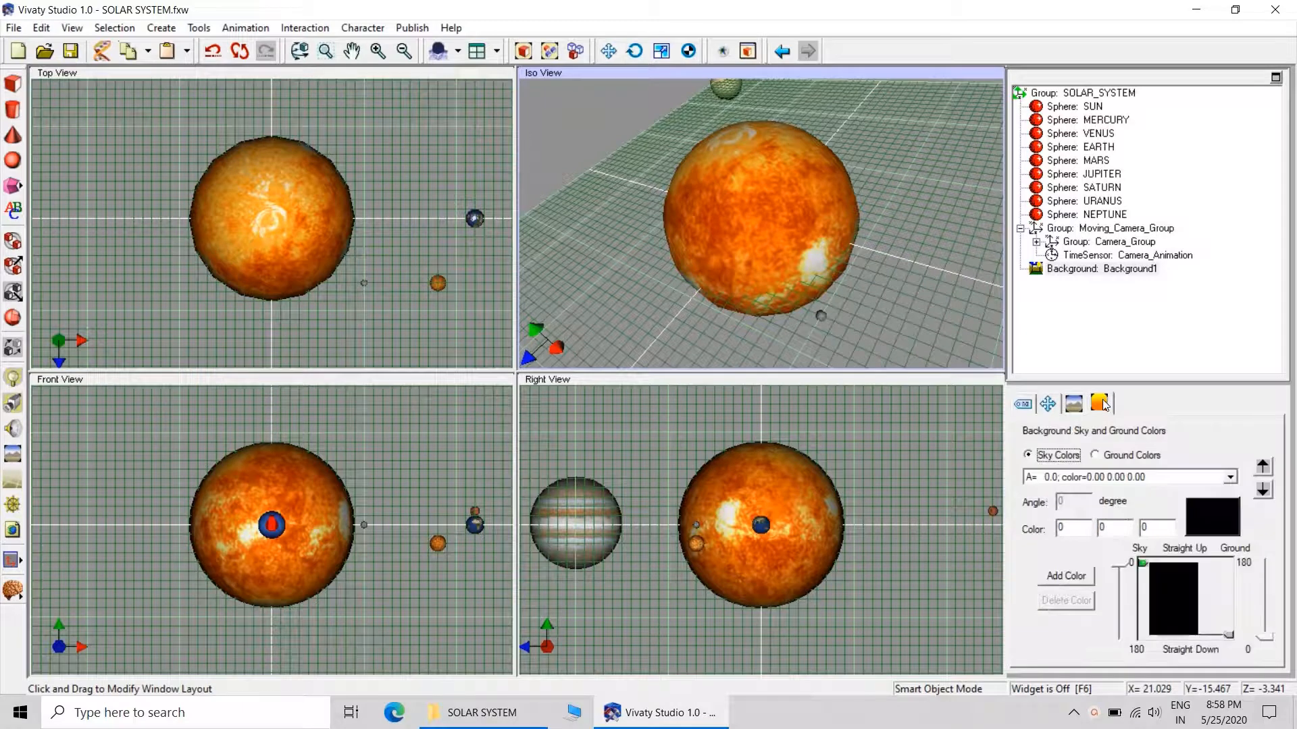
click(1080, 404)
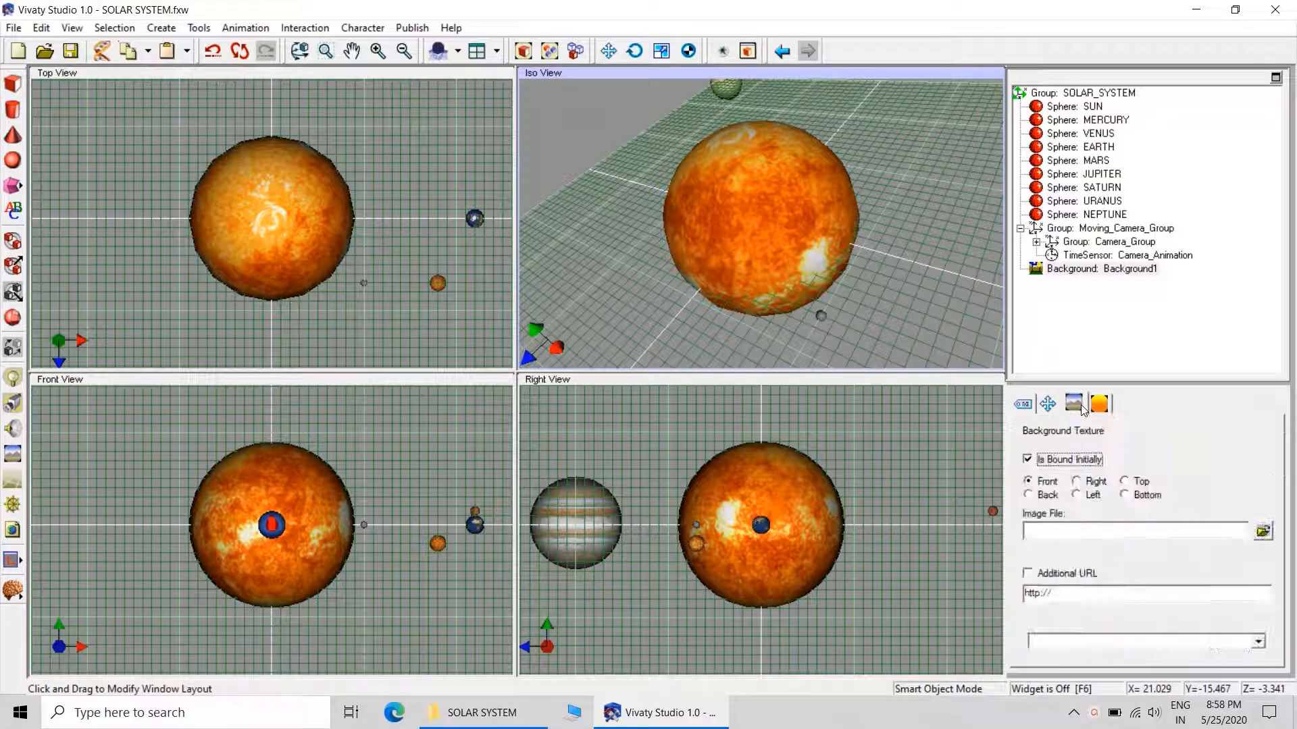
Inspect the file properties of stars in black space.jpg and assign the image as the background's Front texture.
click(1271, 535)
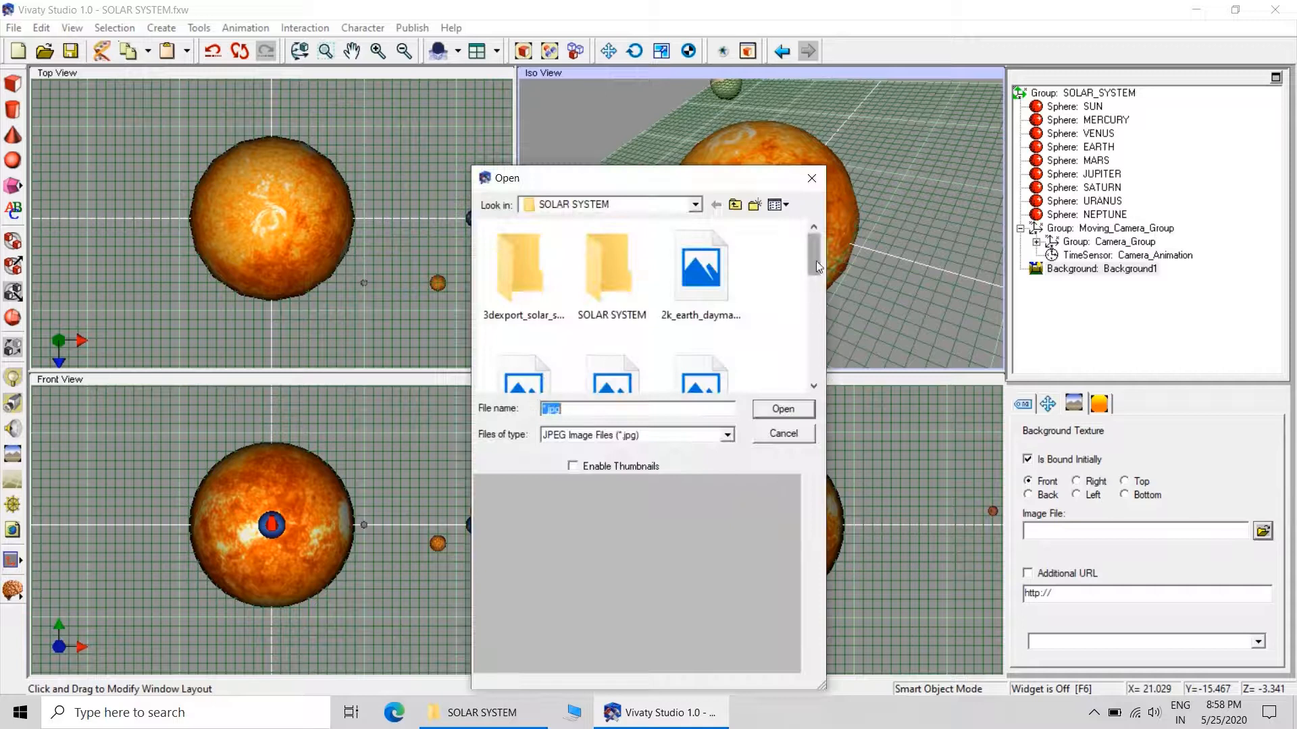
drag(816, 261, 828, 374)
click(699, 250)
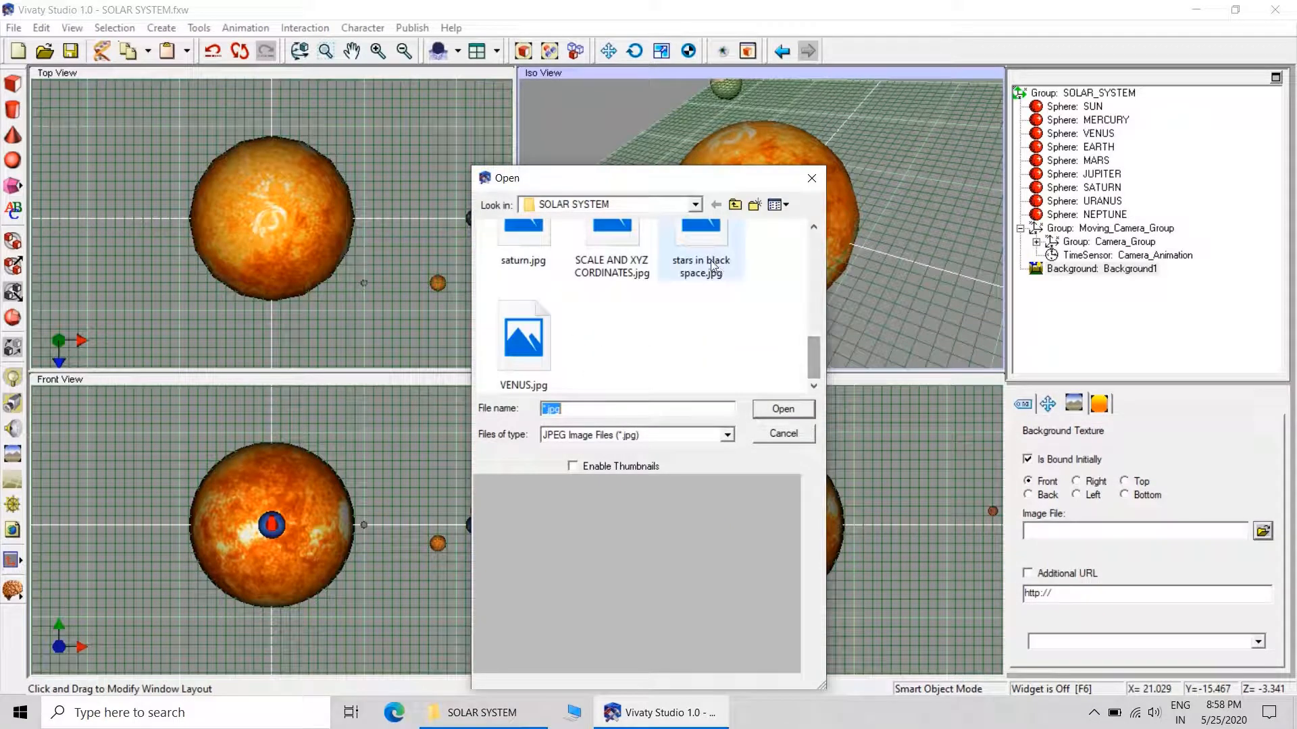
mouse_move(699, 247)
scroll(699, 247, up, 1)
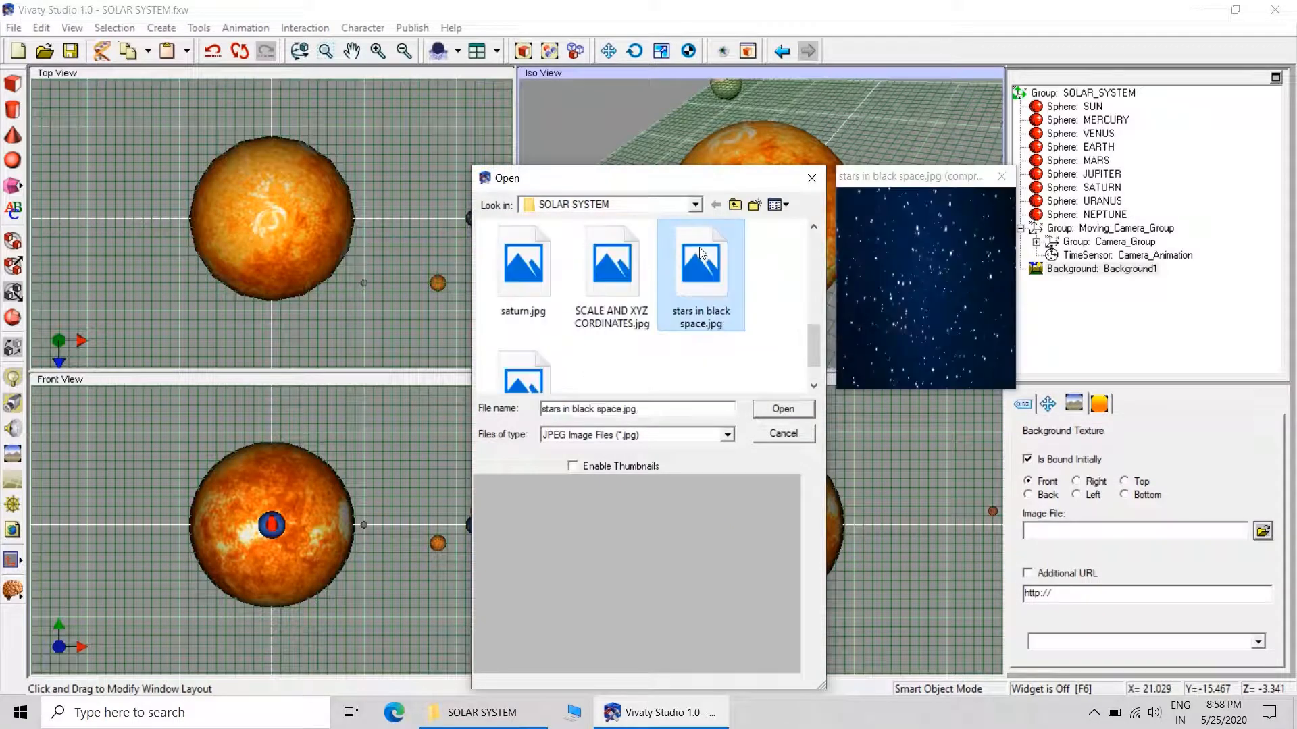
right_click(709, 325)
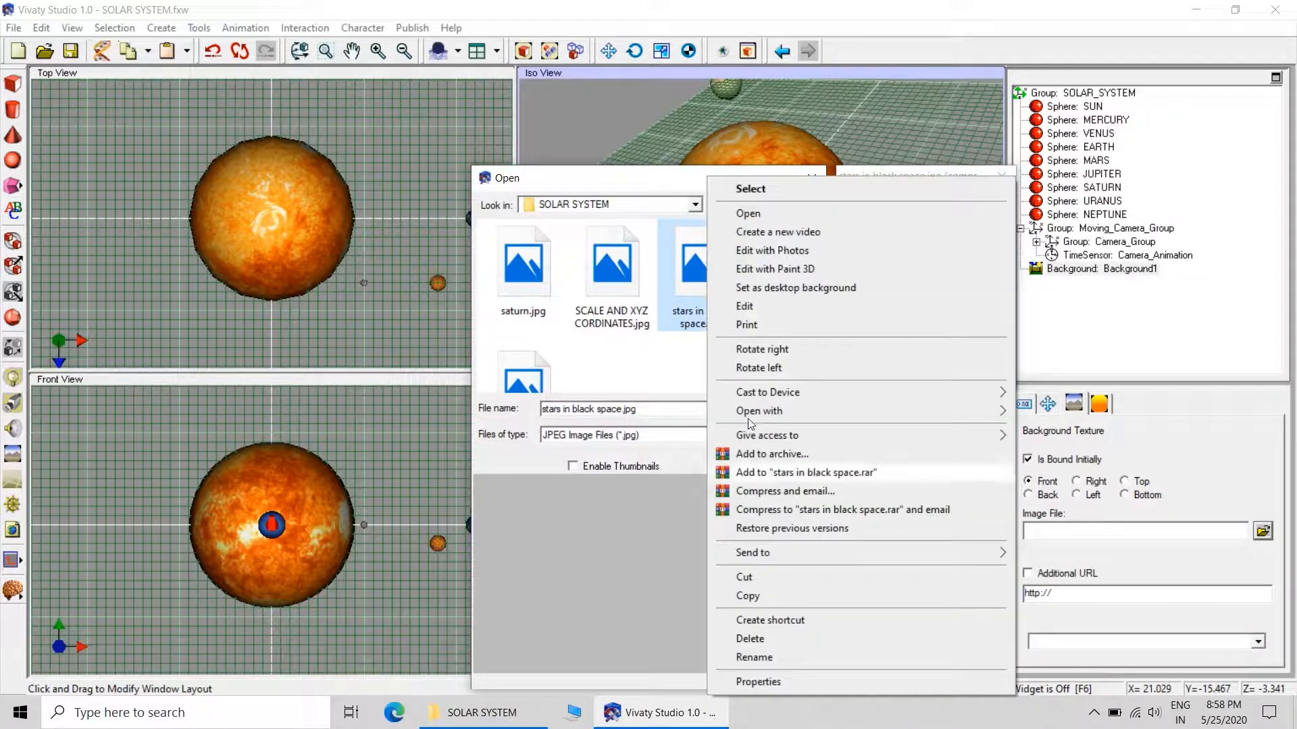
click(769, 683)
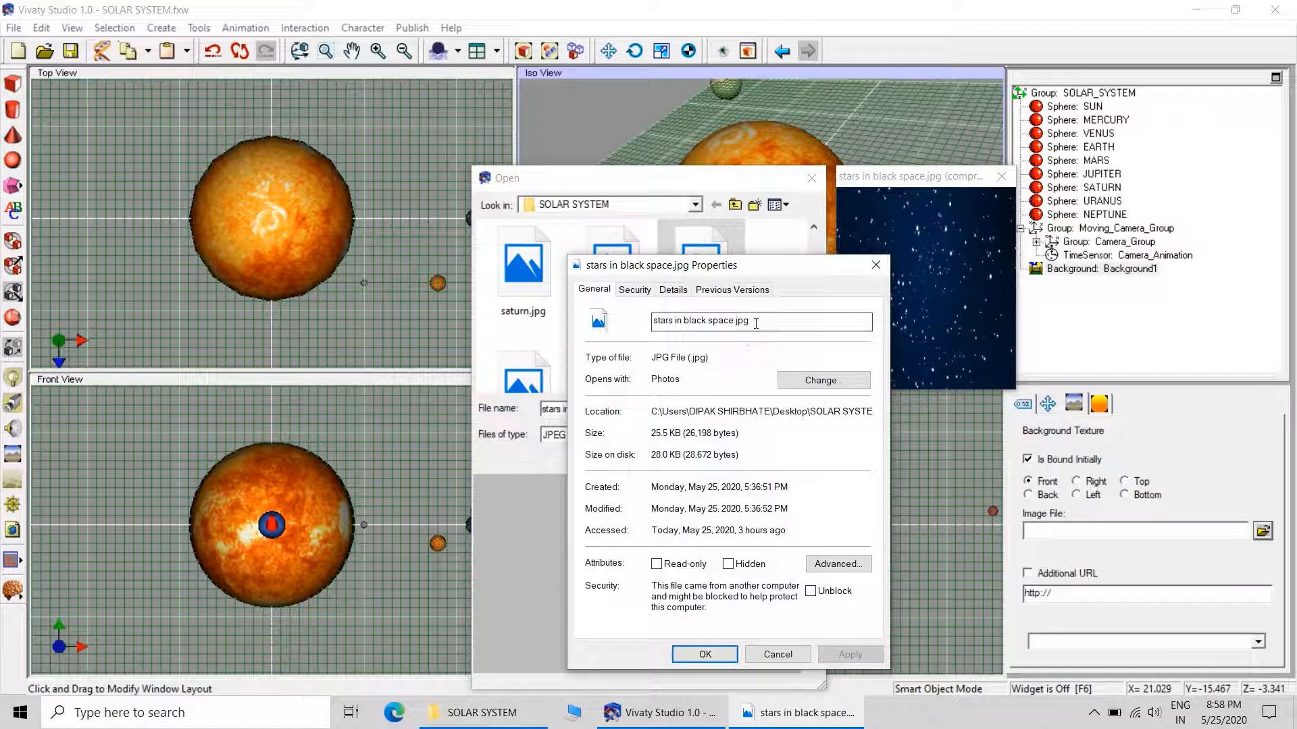
drag(756, 322, 643, 323)
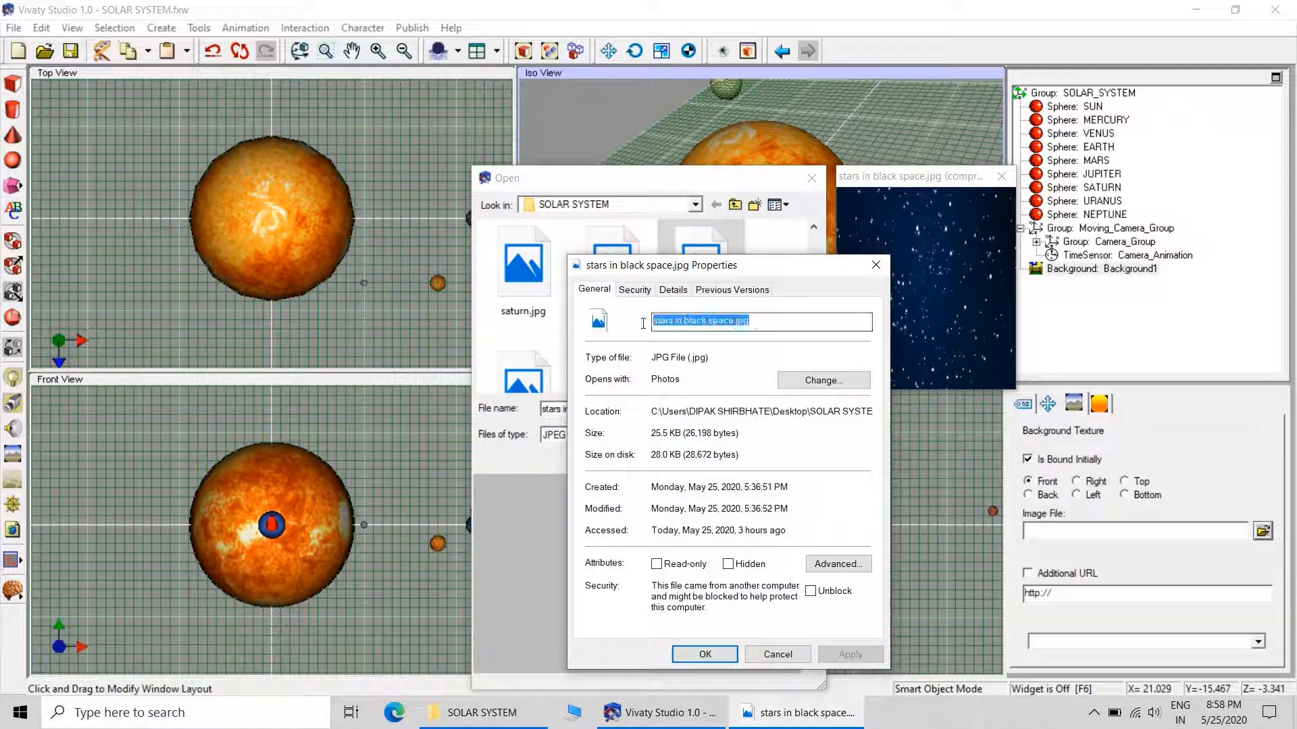
right_click(687, 322)
click(725, 369)
click(874, 267)
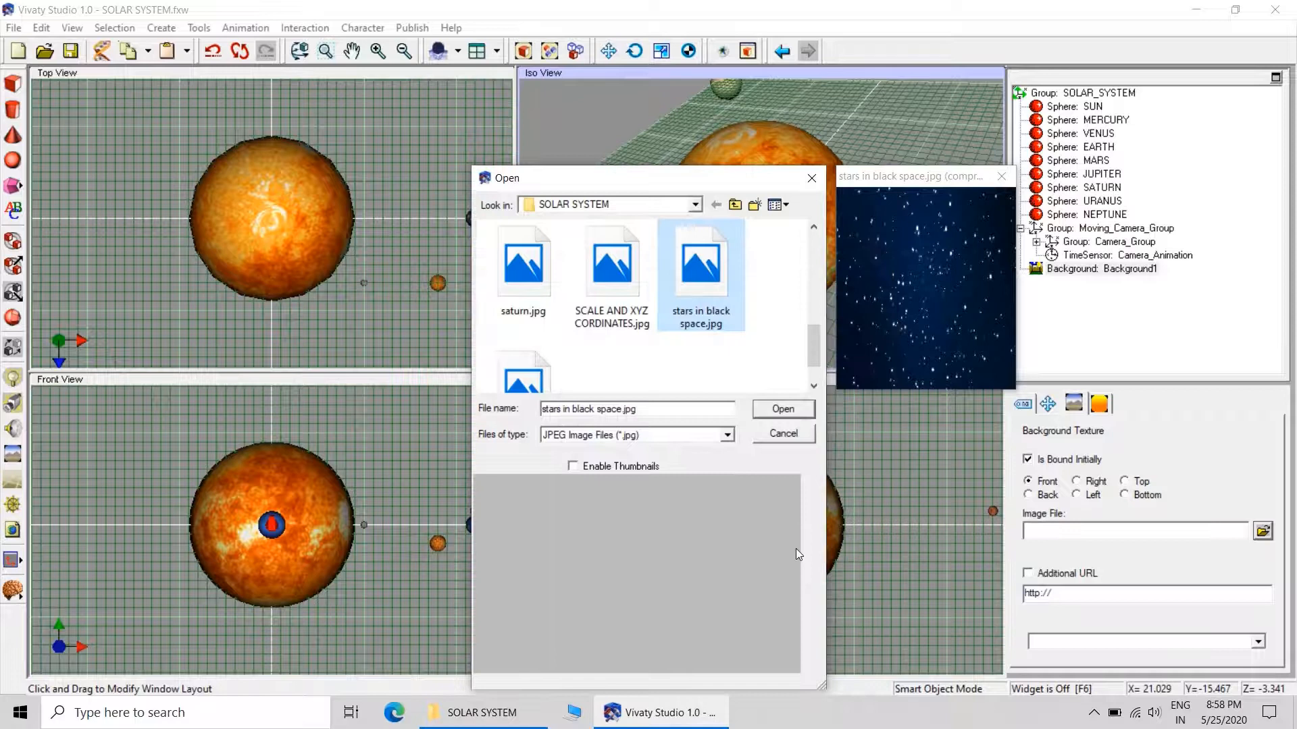
click(790, 409)
Assign stars in black space.jpg from the SOLAR SYSTEM folder as the background's Right texture.
click(1076, 480)
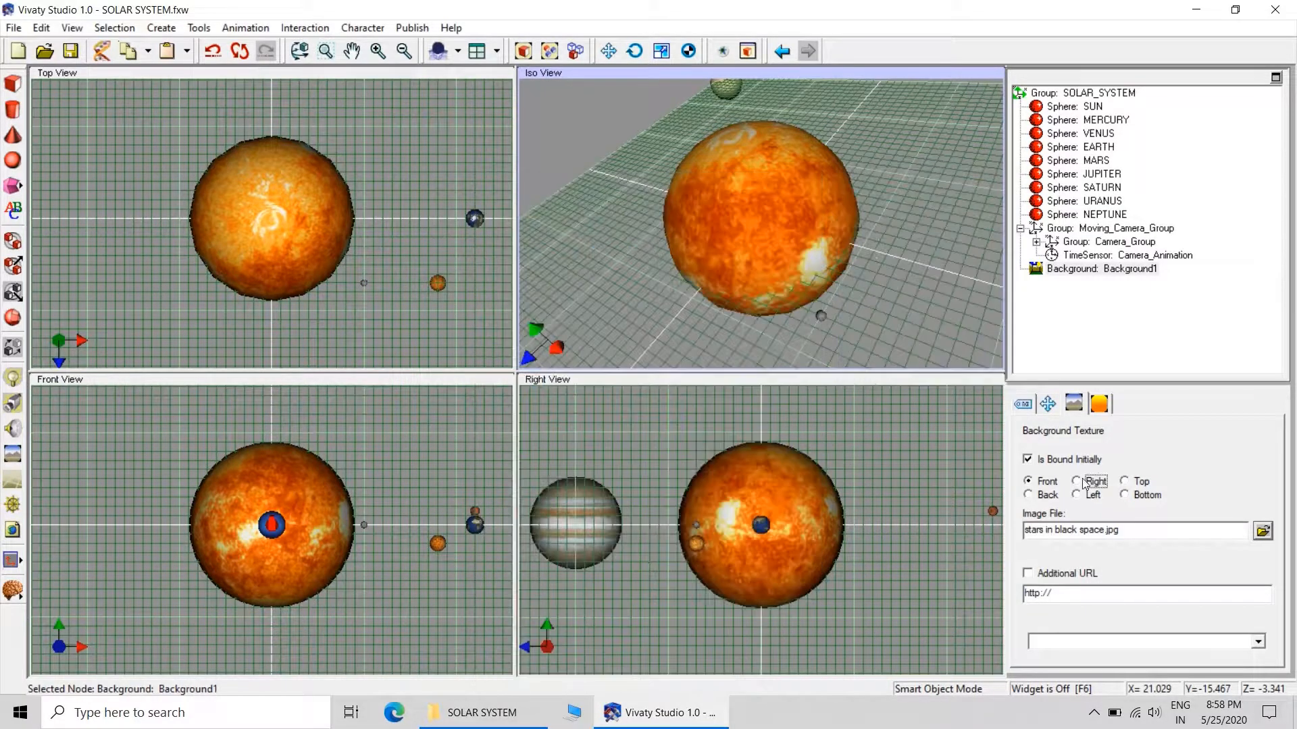
click(1262, 531)
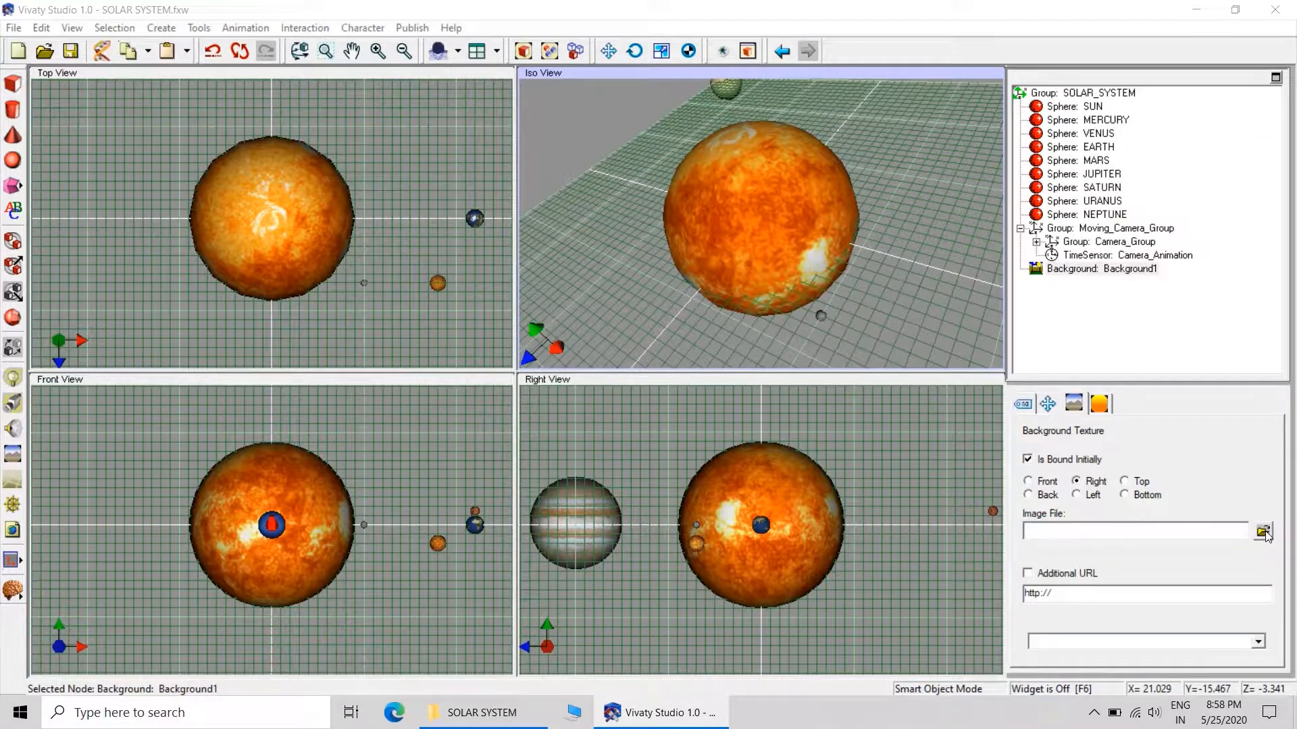
drag(813, 257, 811, 375)
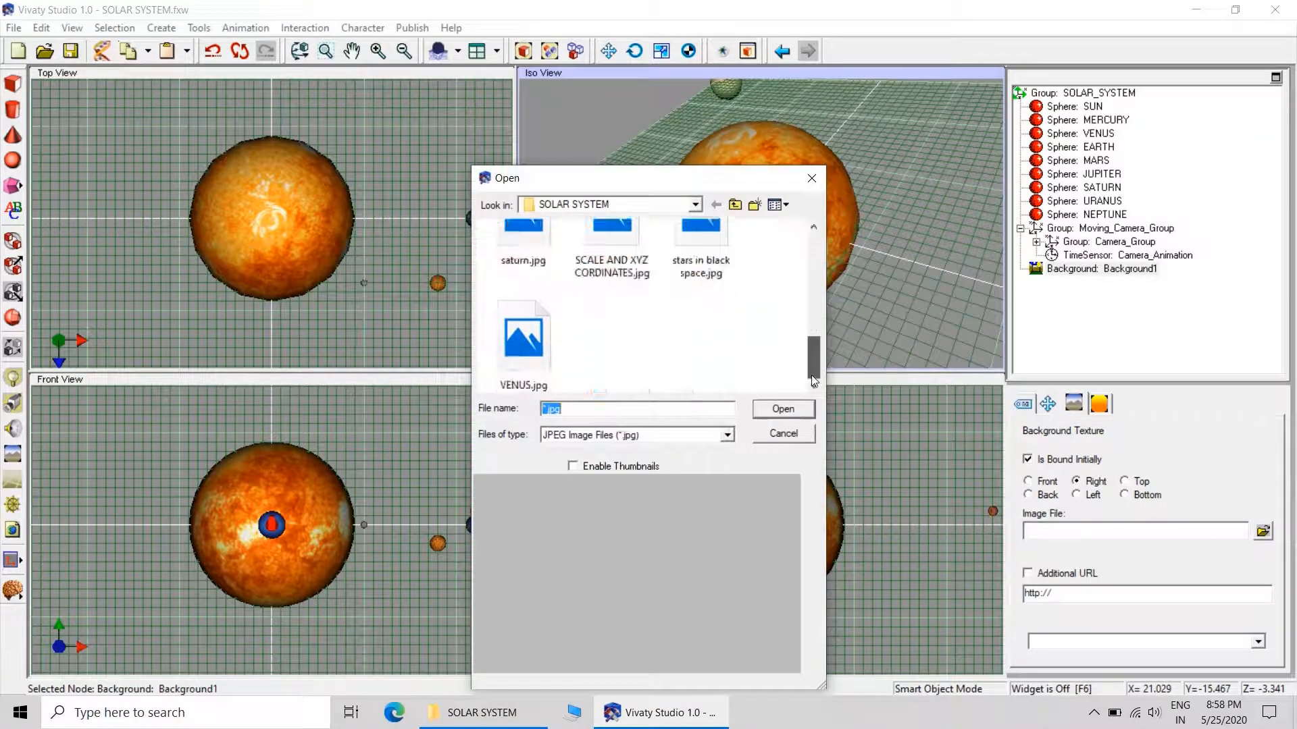
click(701, 270)
click(782, 410)
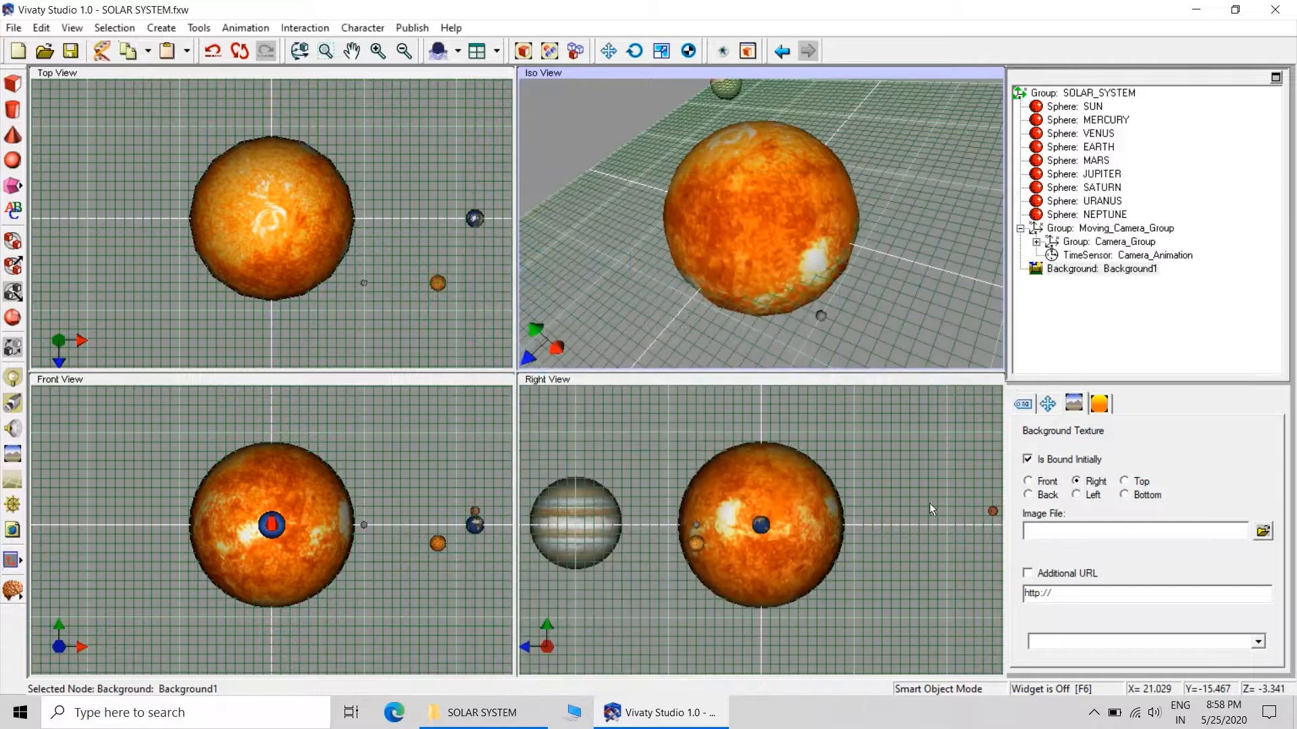
Assign stars in black space.jpg from the SOLAR SYSTEM folder as the background's Top texture.
click(1134, 483)
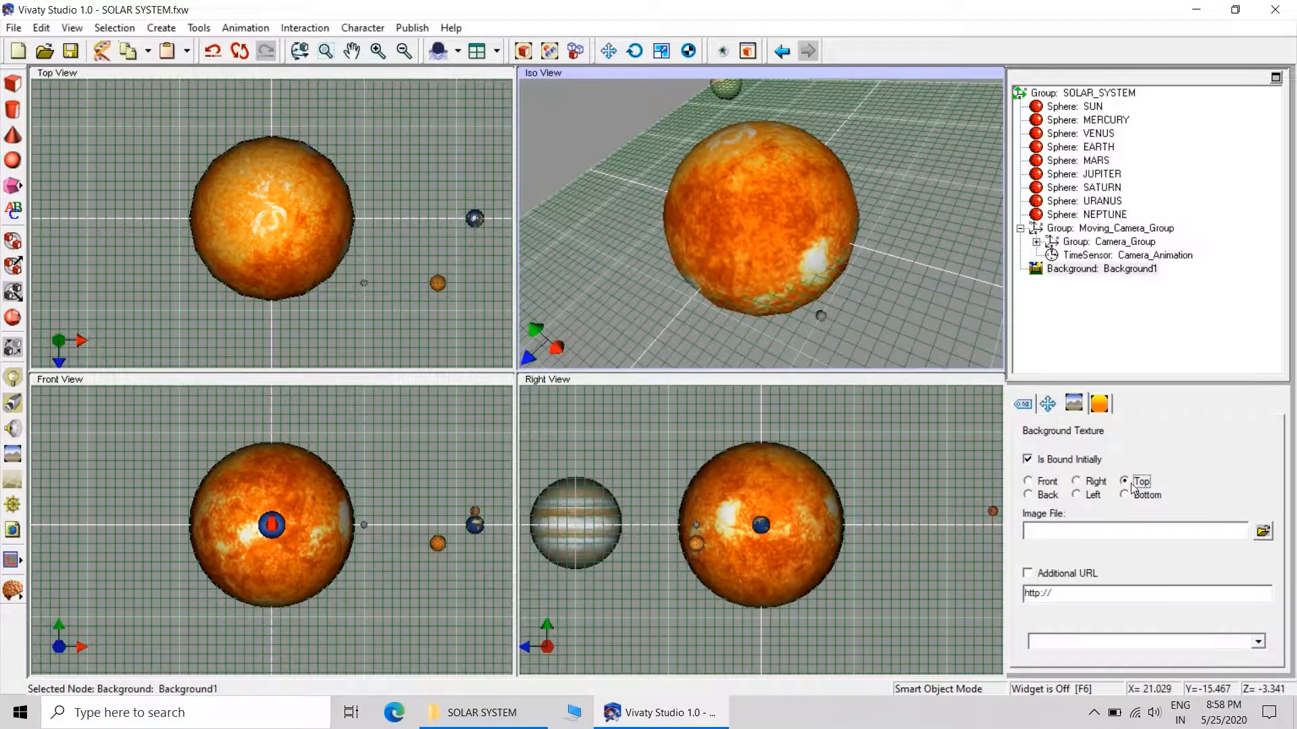
click(1257, 533)
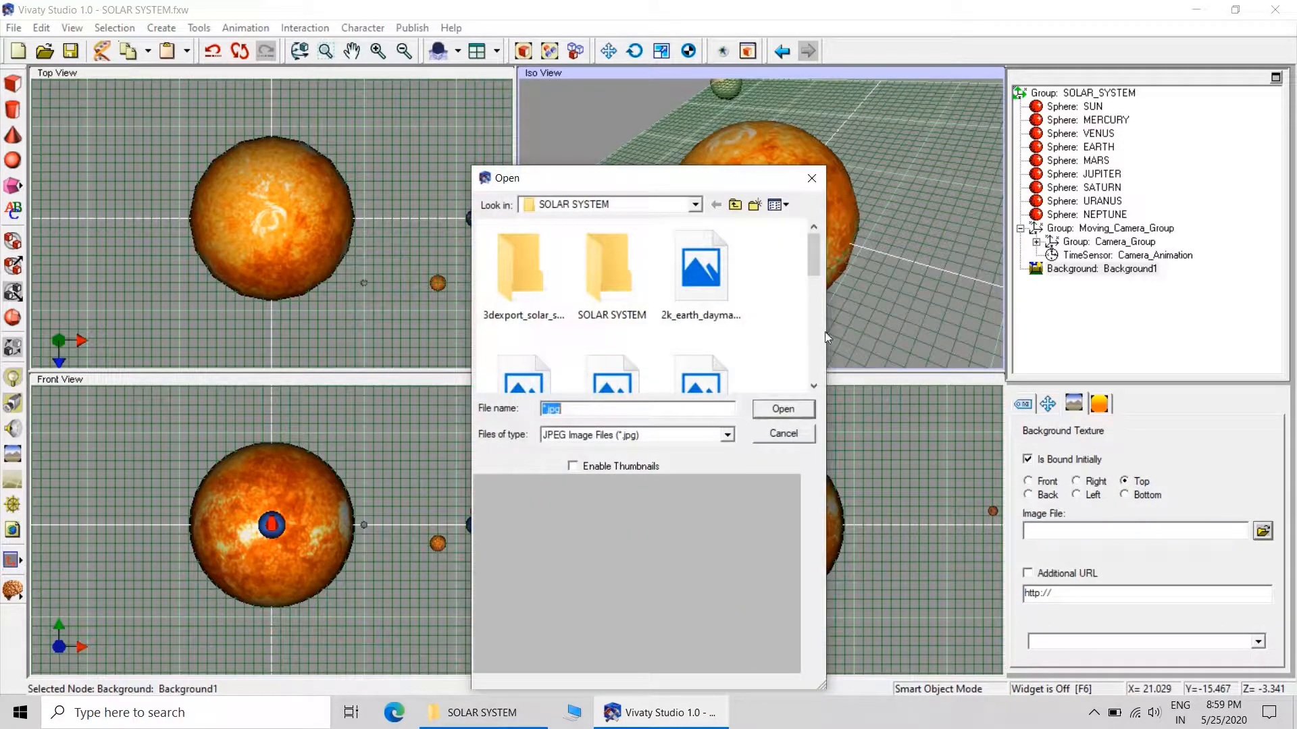
scroll(715, 297, down, 5)
click(702, 265)
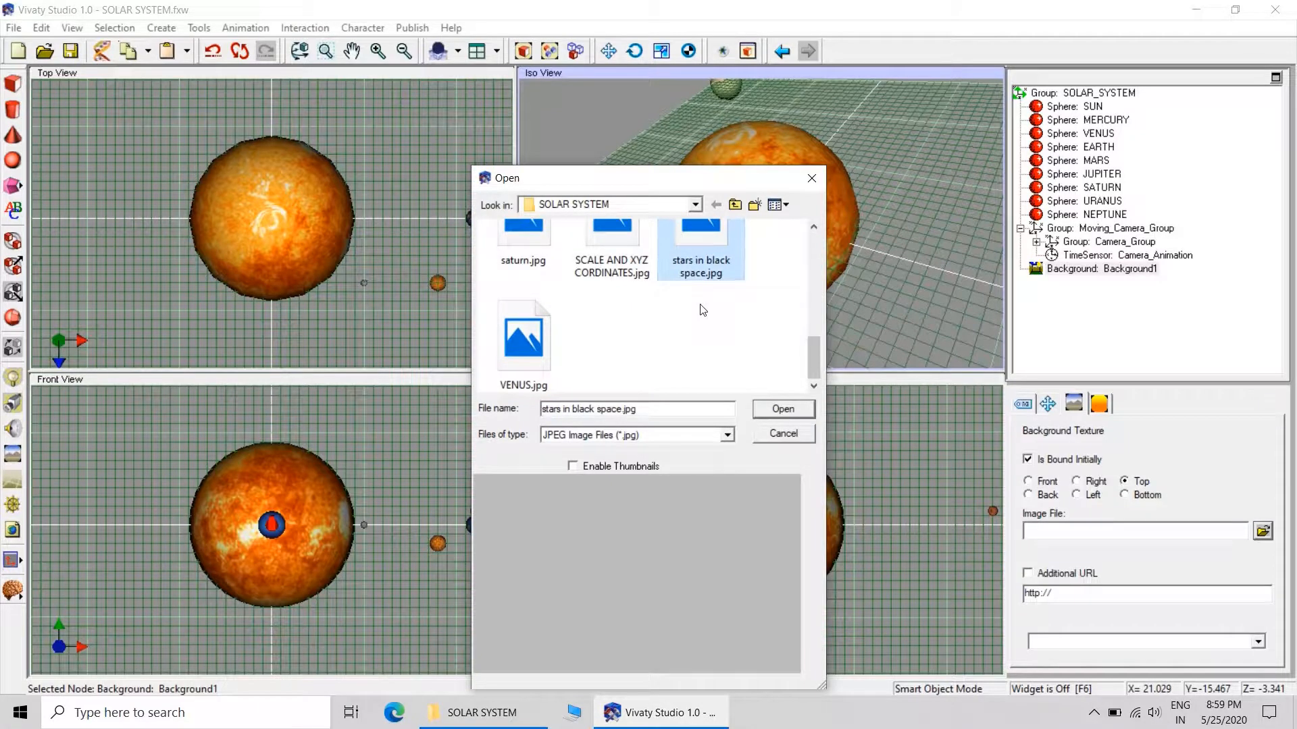
click(778, 412)
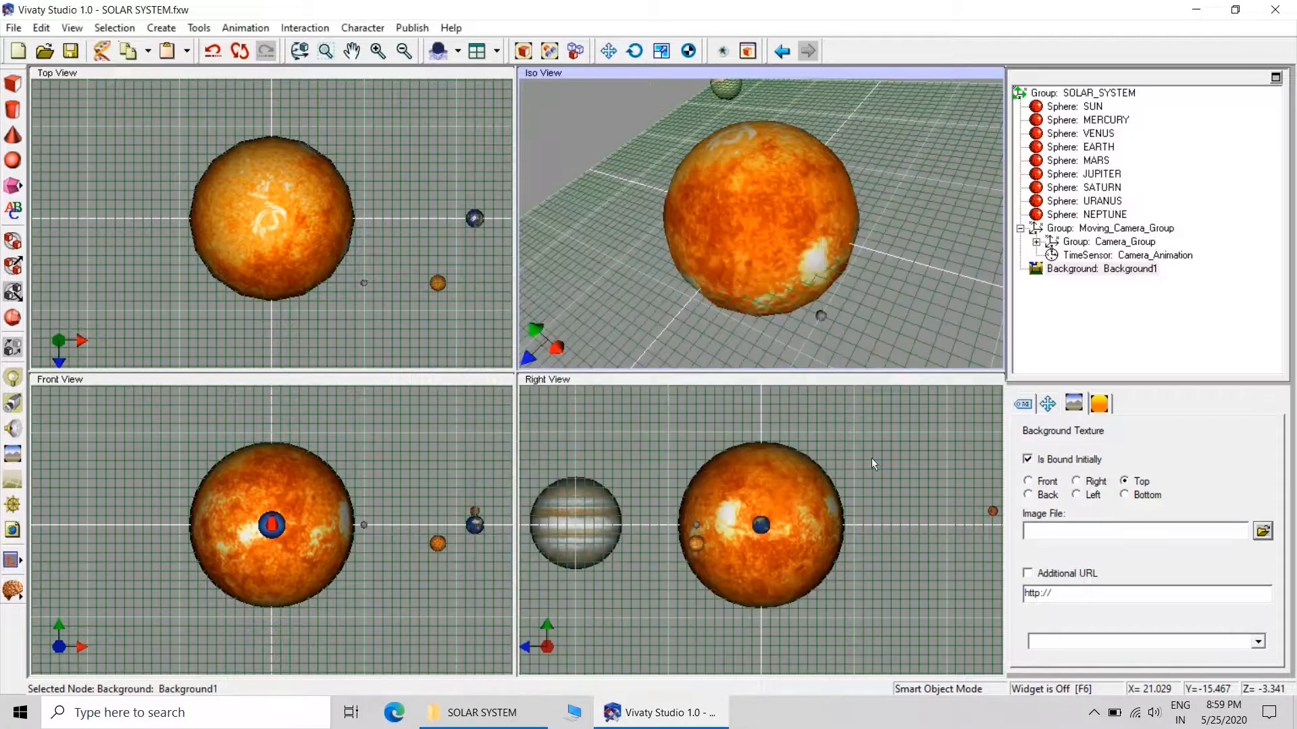
Assign stars in black space.jpg from the SOLAR SYSTEM folder as the background's Back texture.
click(1045, 495)
click(1261, 532)
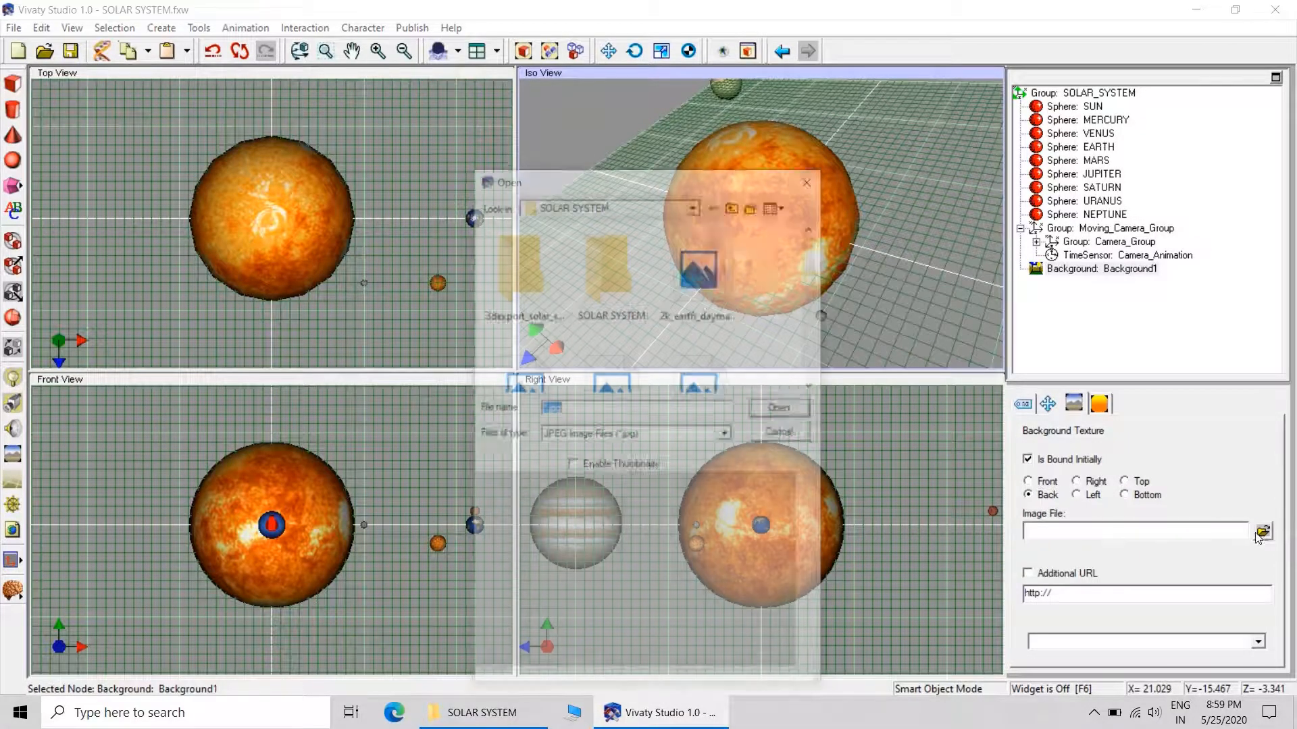
drag(815, 262, 817, 374)
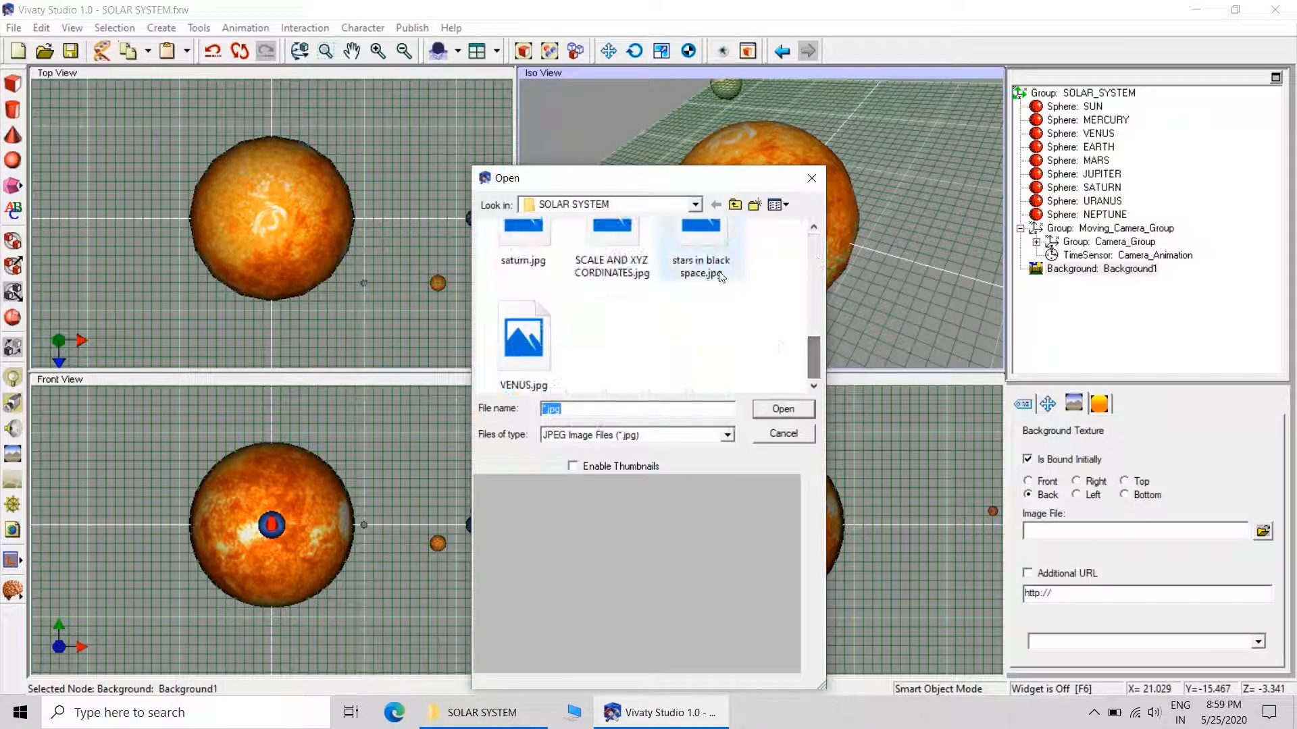
click(701, 265)
click(782, 409)
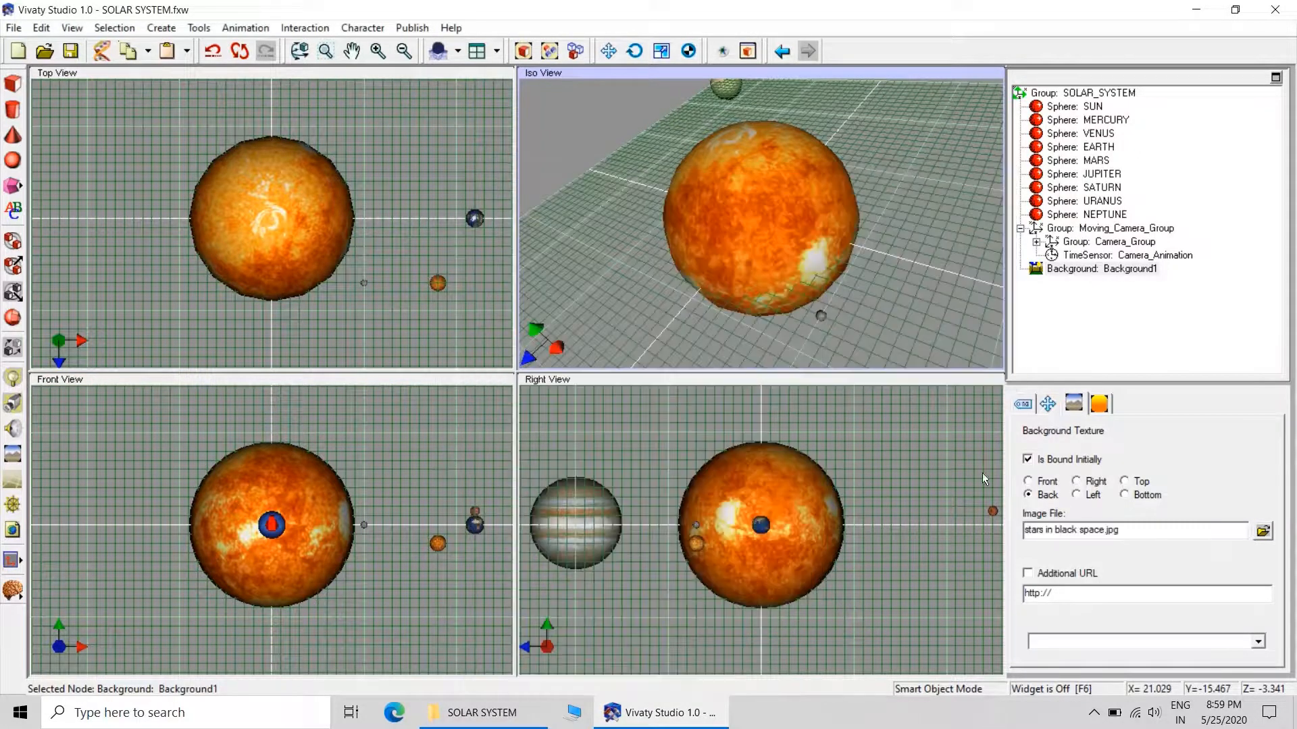
Assign stars in black space.jpg from the SOLAR SYSTEM folder as the background's Left texture.
click(1088, 497)
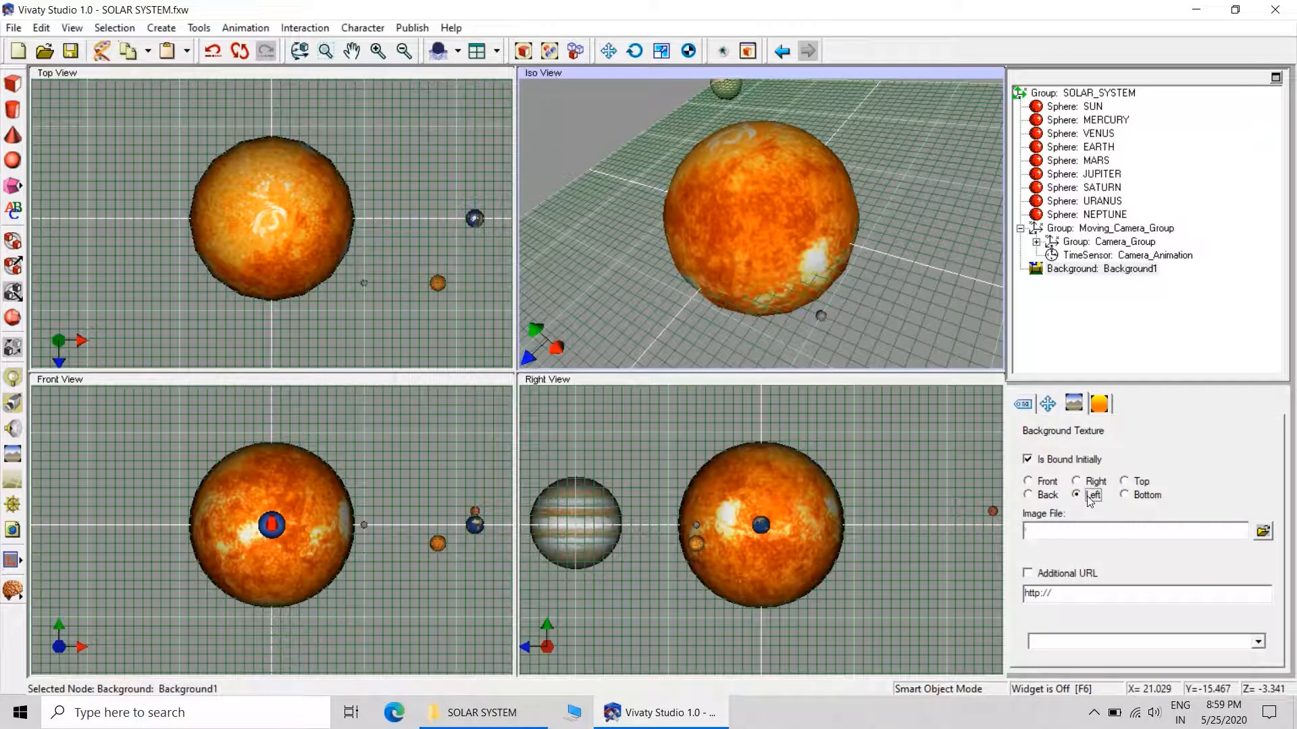
click(1262, 532)
scroll(790, 324, down, 5)
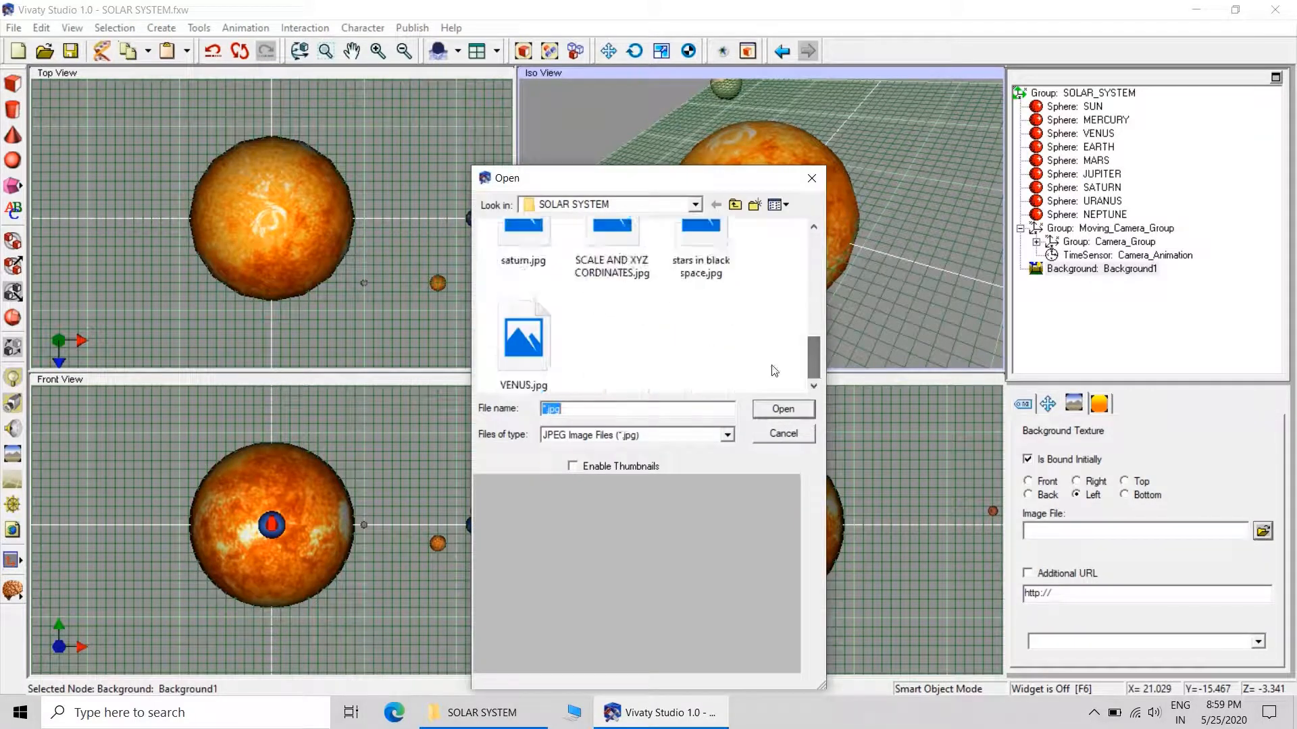
click(700, 260)
click(783, 409)
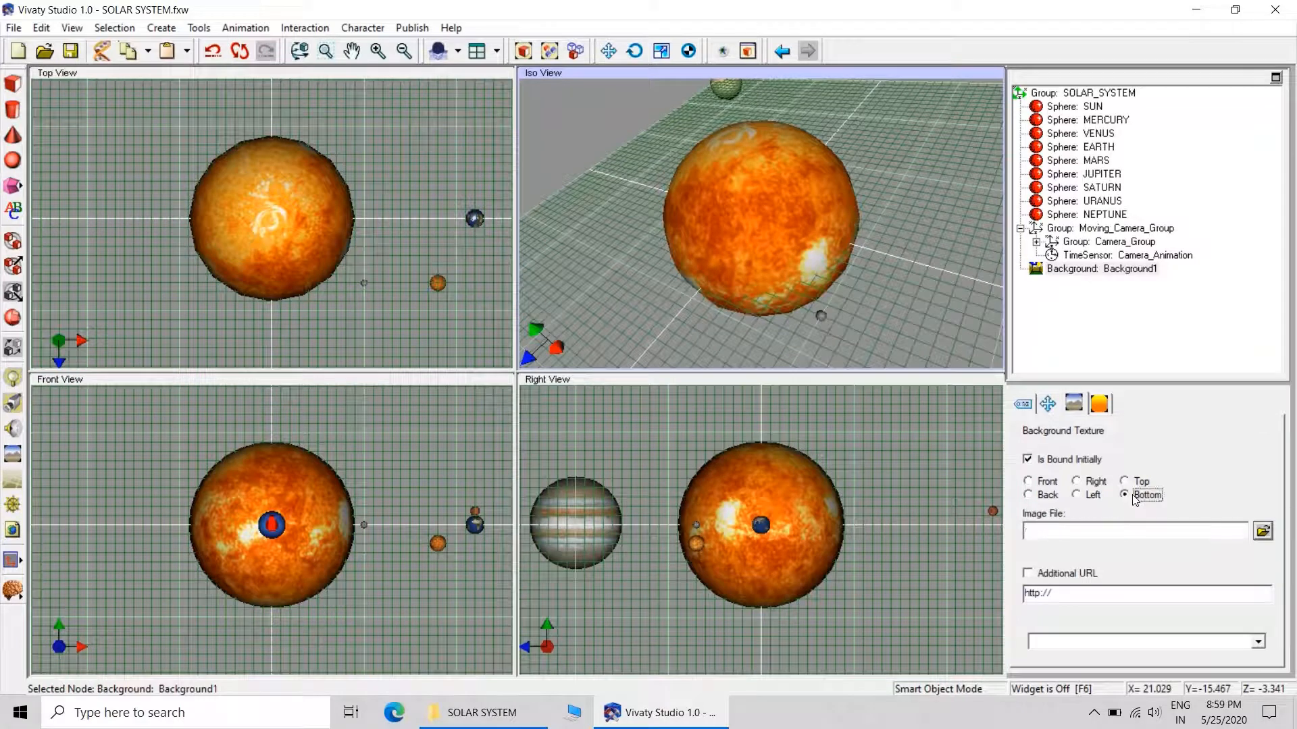
Assign stars in black space.jpg from the SOLAR SYSTEM folder as the background's Bottom texture.
click(1263, 531)
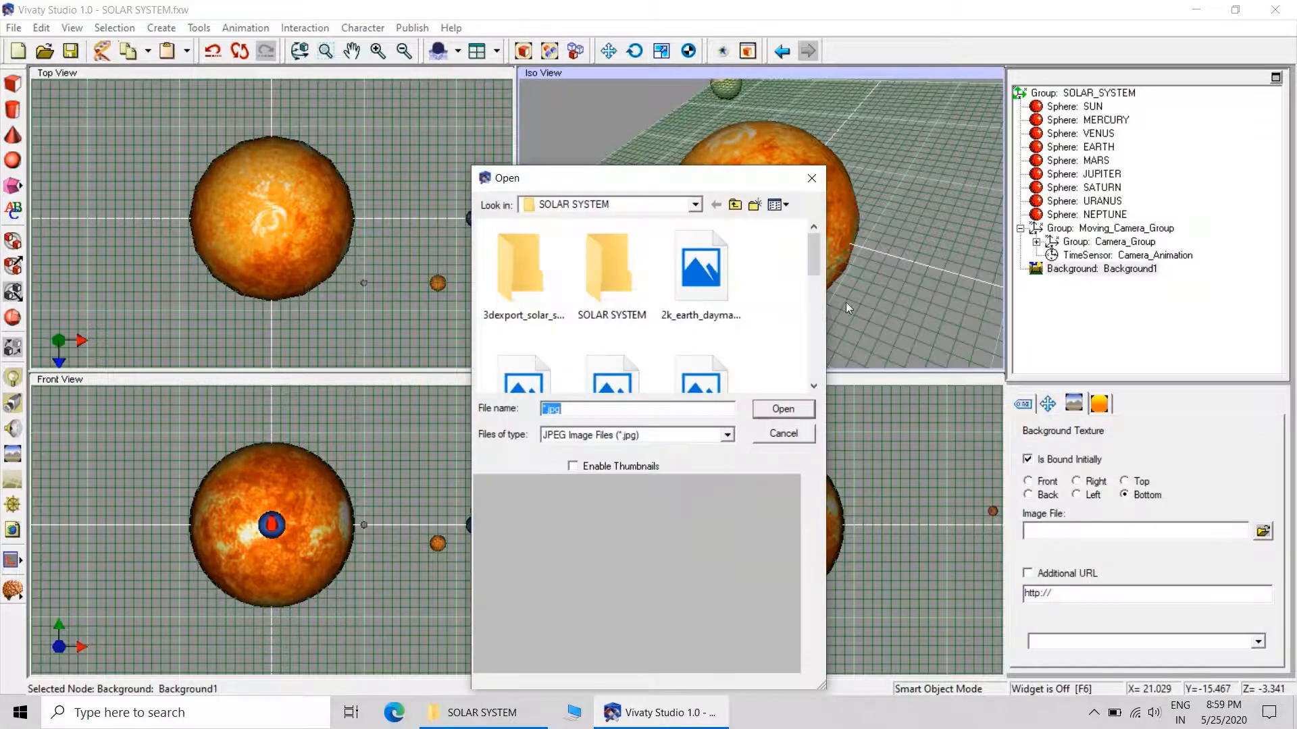
drag(815, 261, 816, 370)
click(702, 265)
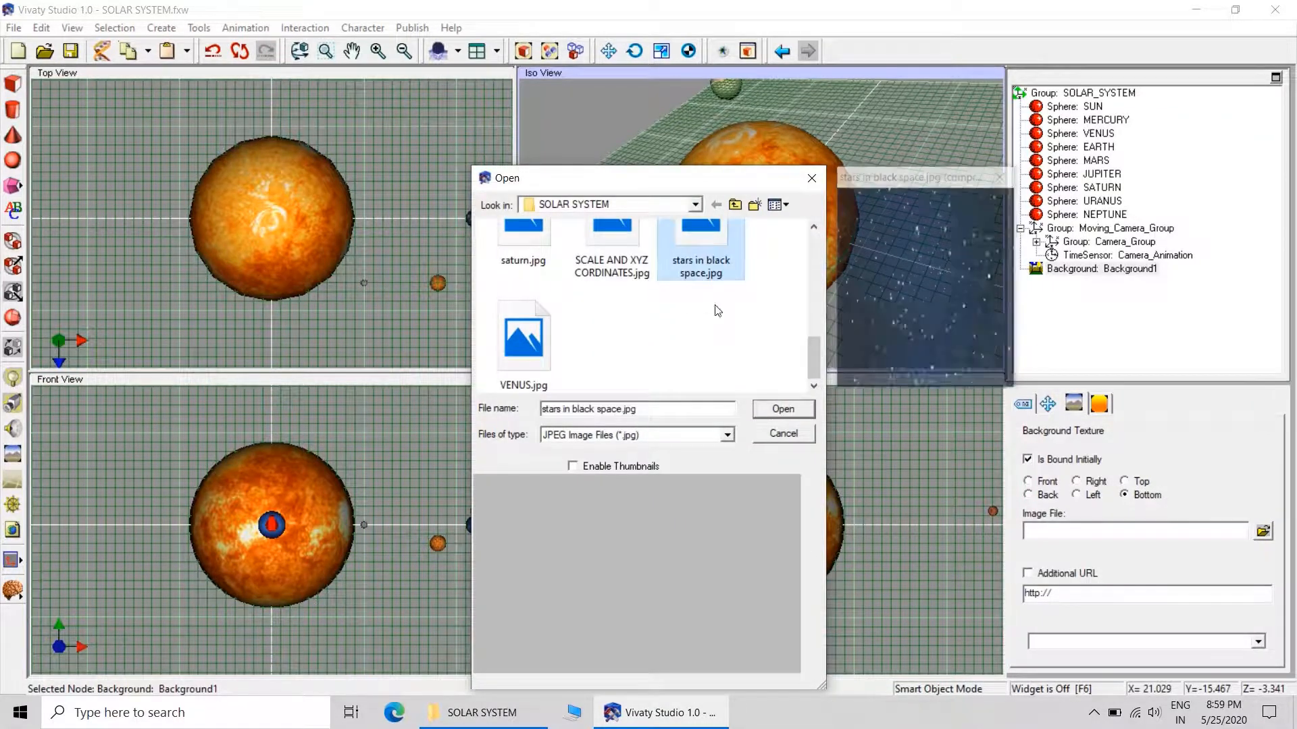
click(784, 411)
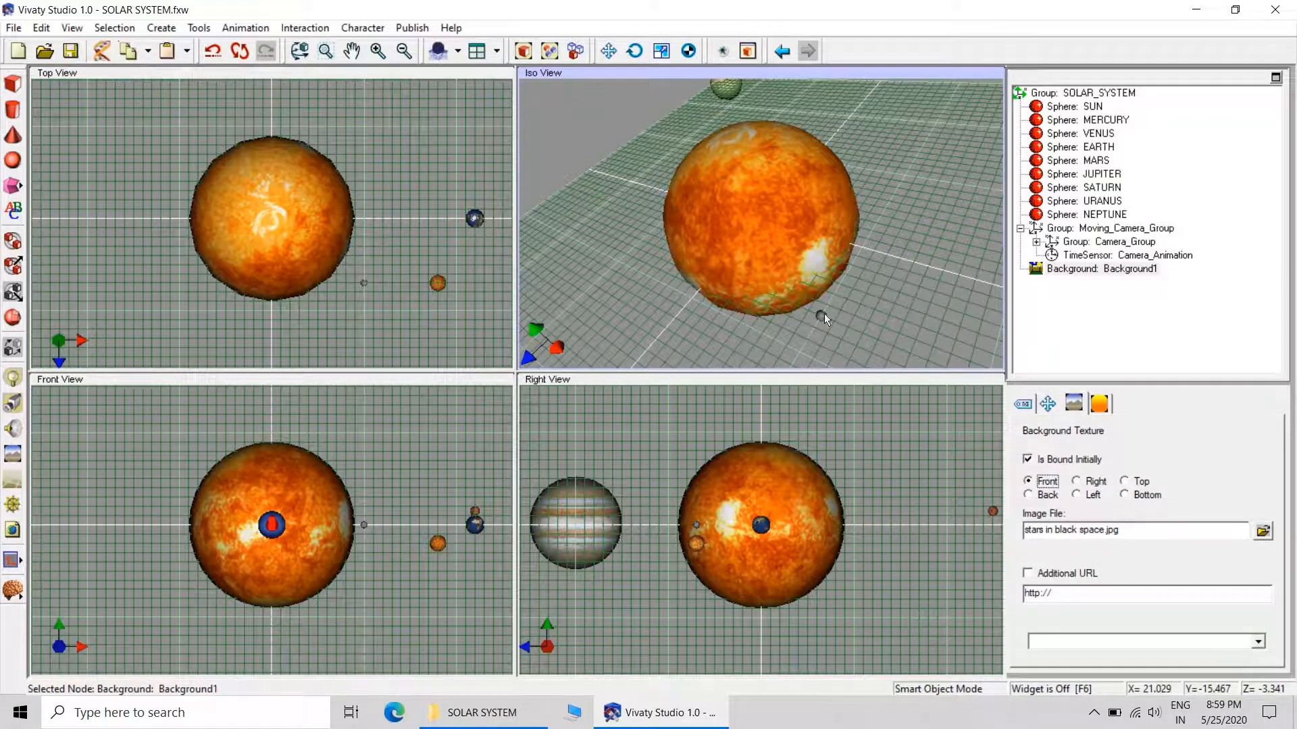
Preview the animated solar system scene with its starry background, and close the preview.
click(723, 52)
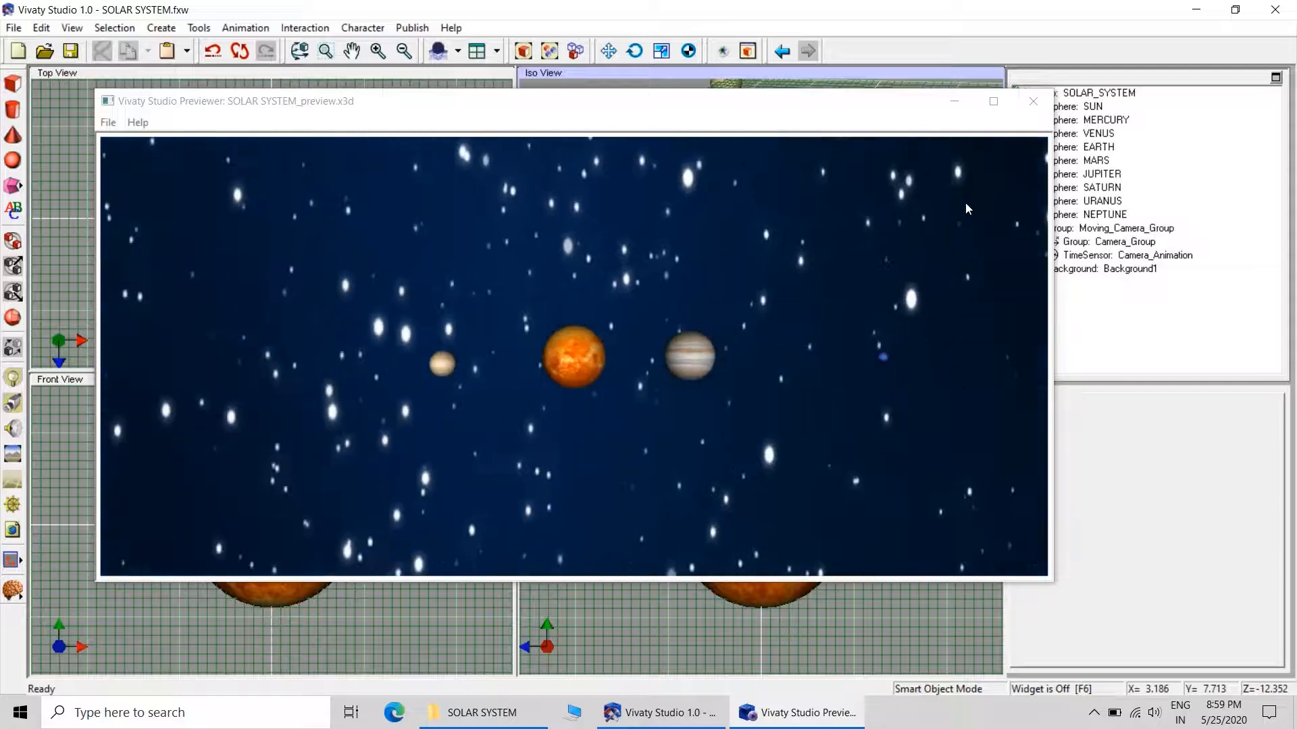
click(1035, 110)
Export the scene as the uncompressed VRML file SOLAR SYSTEM.wrl into the inner SOLAR SYSTEM folder.
click(14, 28)
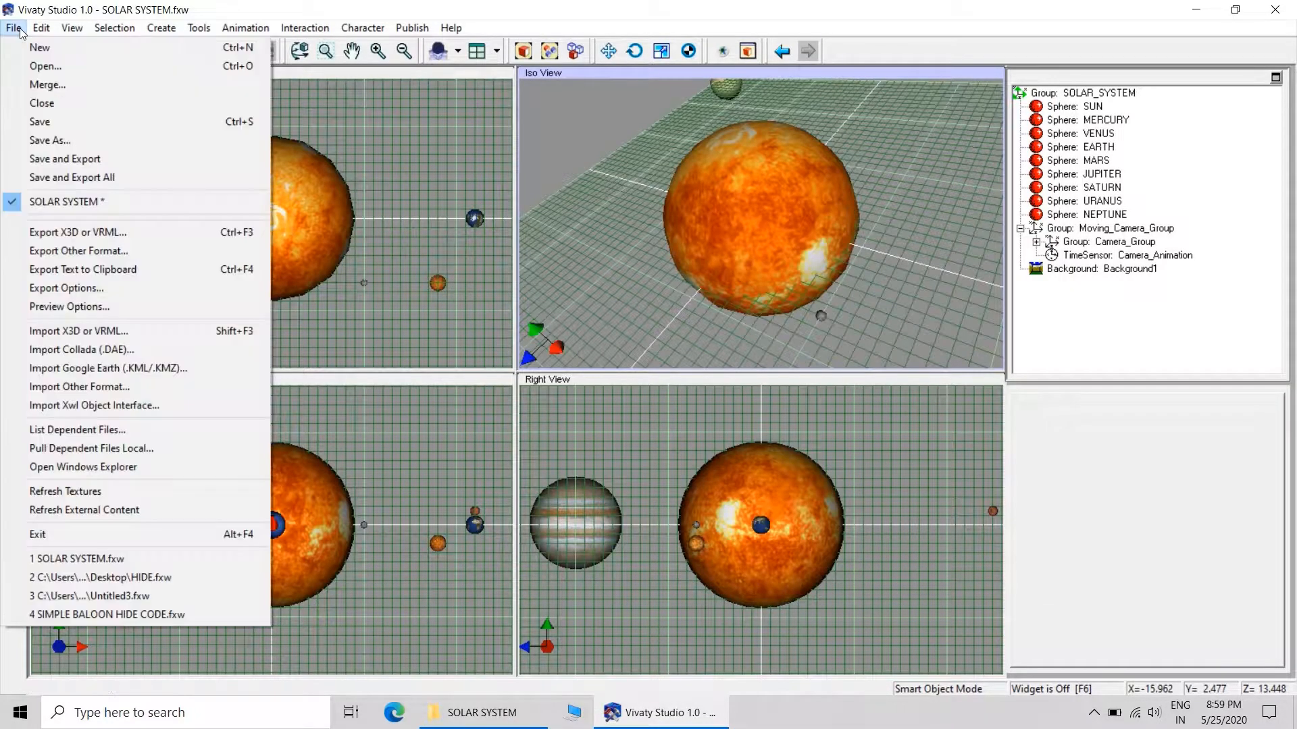
click(90, 231)
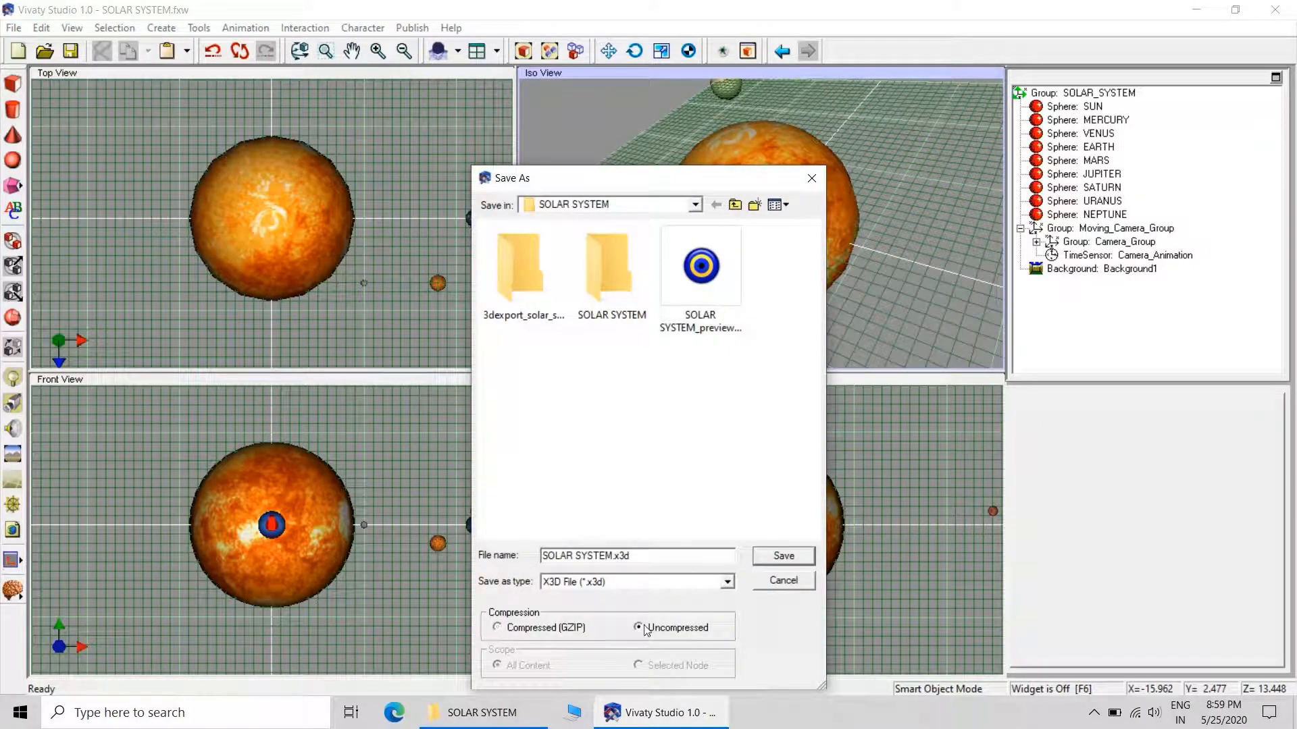
click(641, 619)
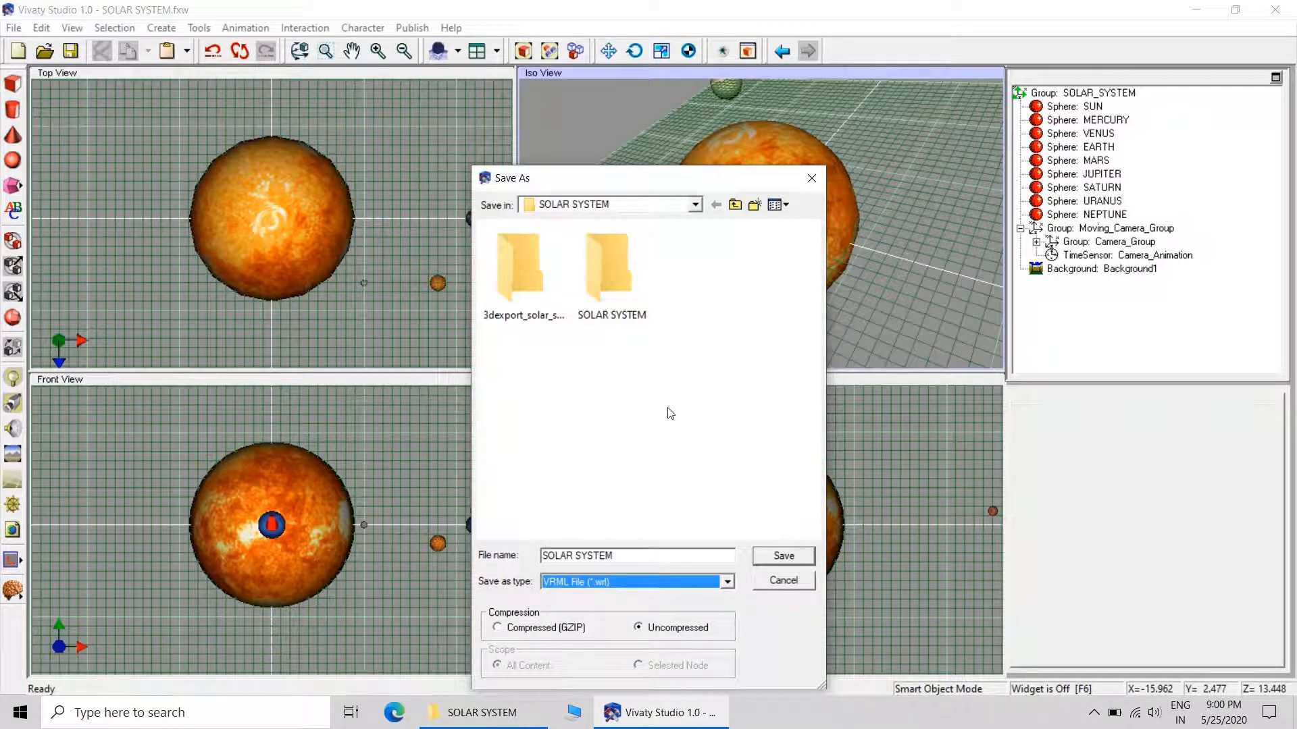
click(784, 556)
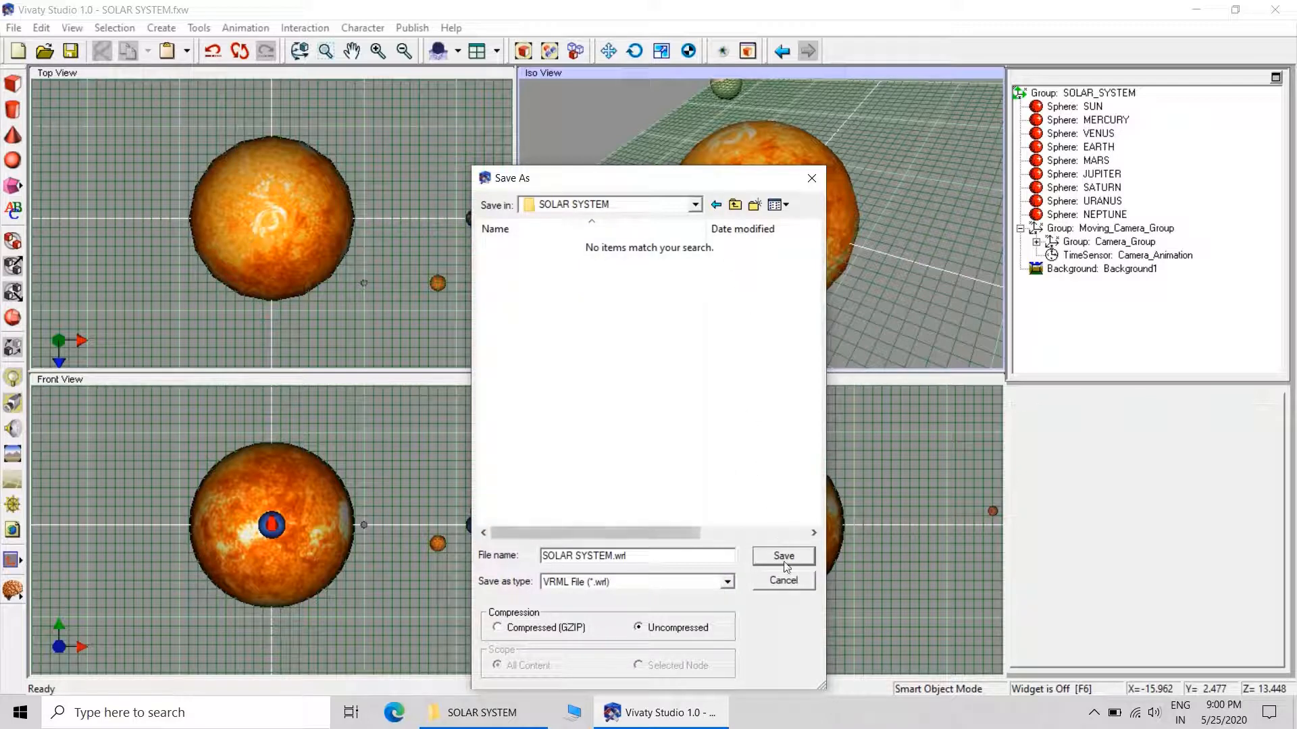
click(783, 564)
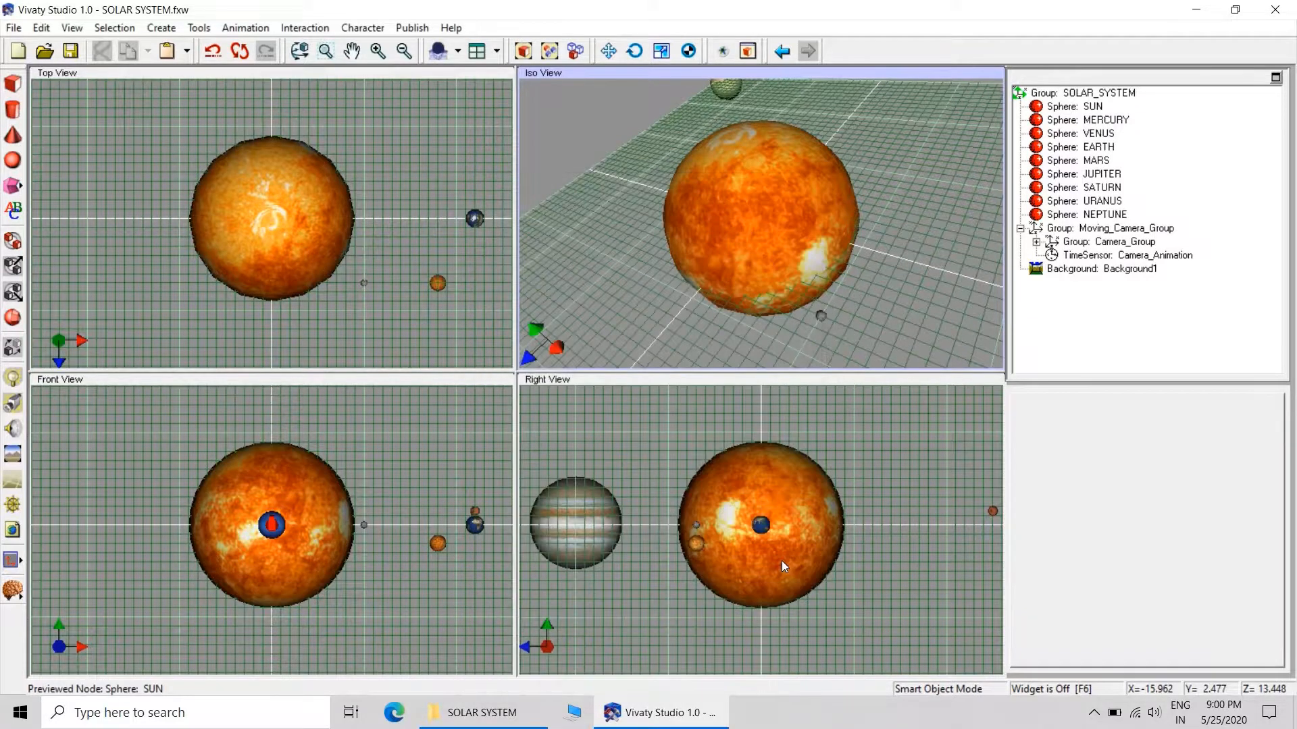
Open the exported SOLAR SYSTEM.wrl from the inner SOLAR SYSTEM folder inside the desktop folder of the same name.
click(1209, 13)
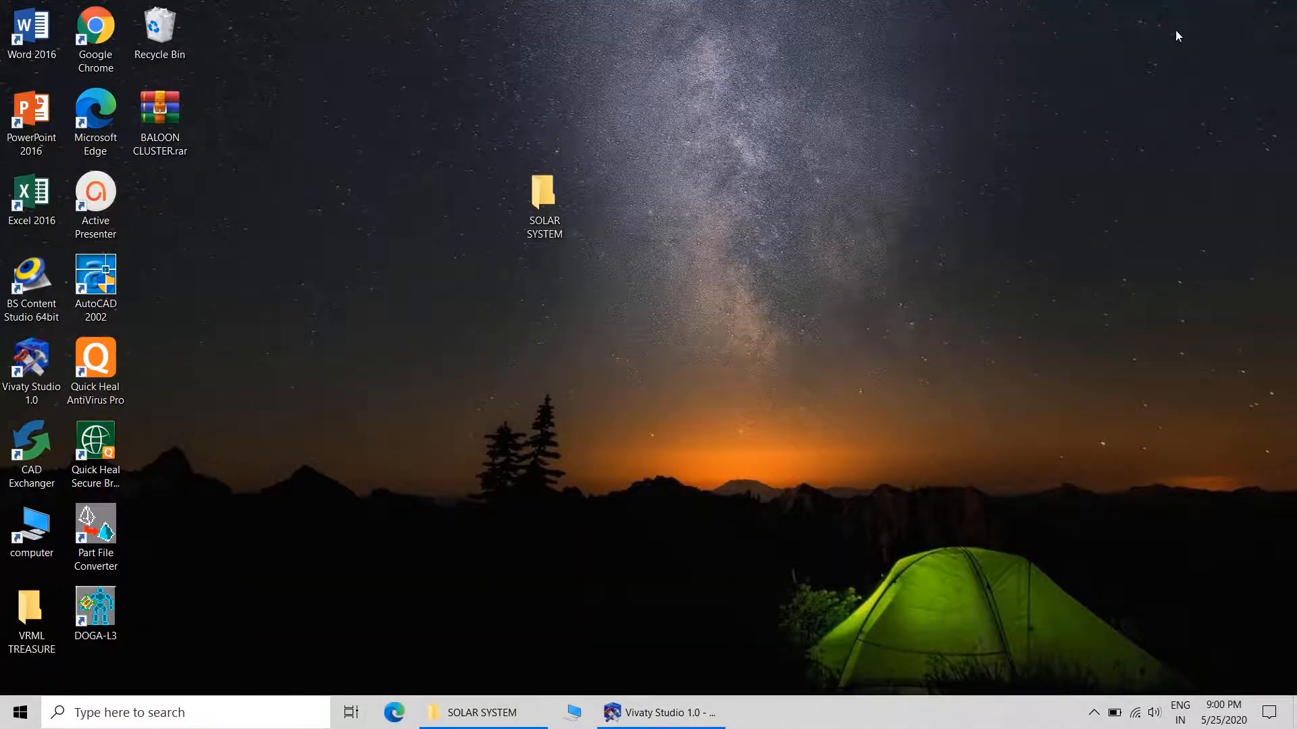
double_click(540, 203)
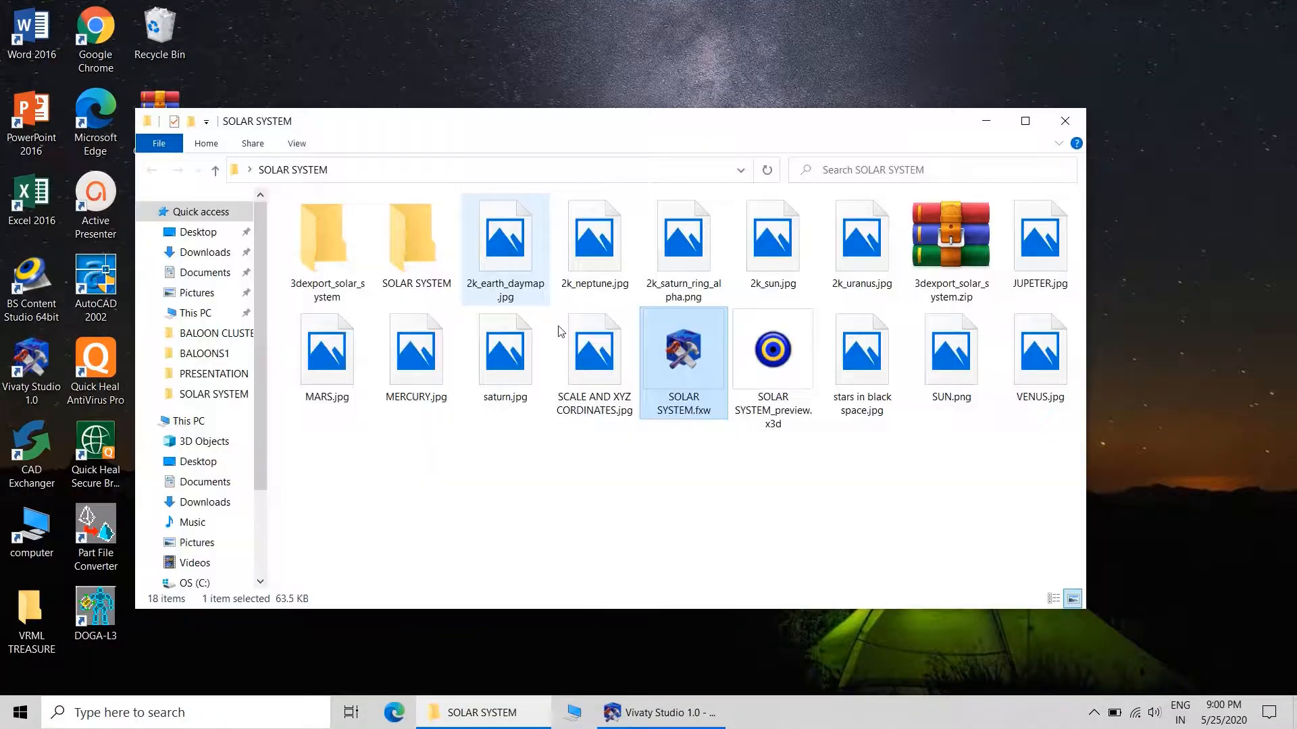
click(753, 507)
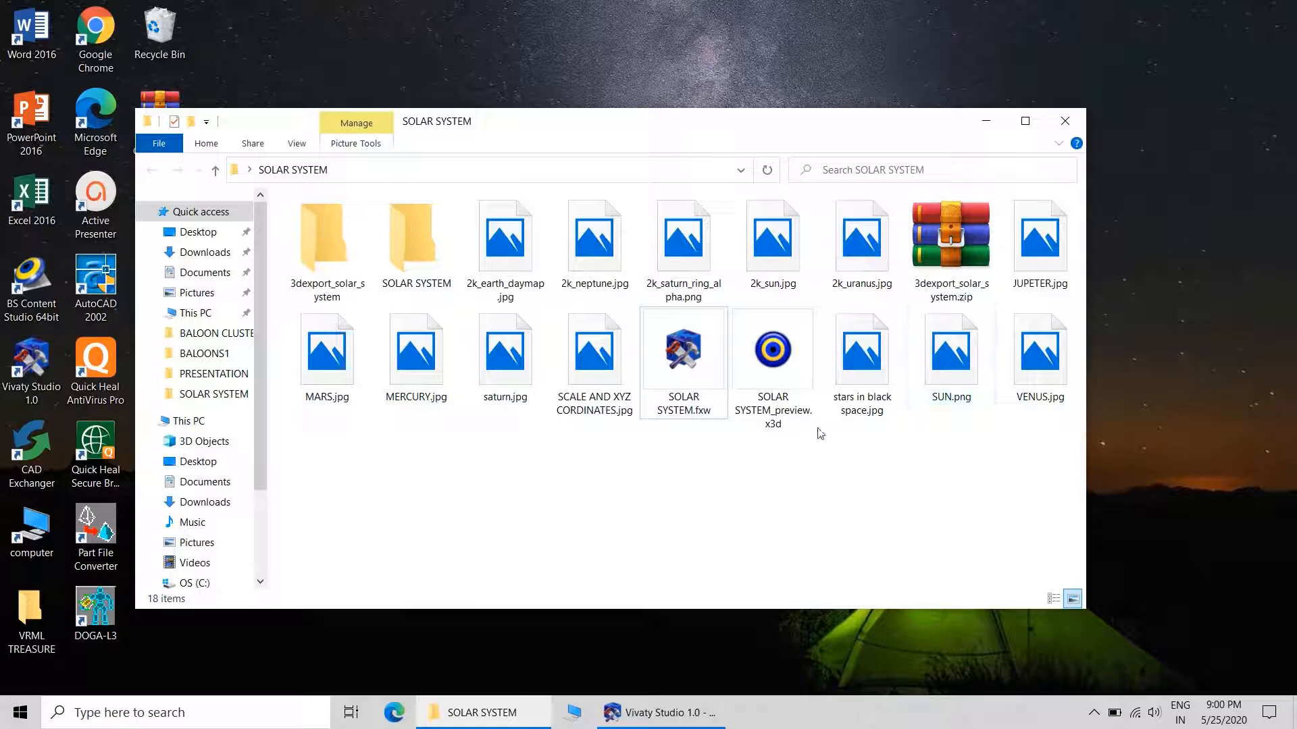
click(1028, 126)
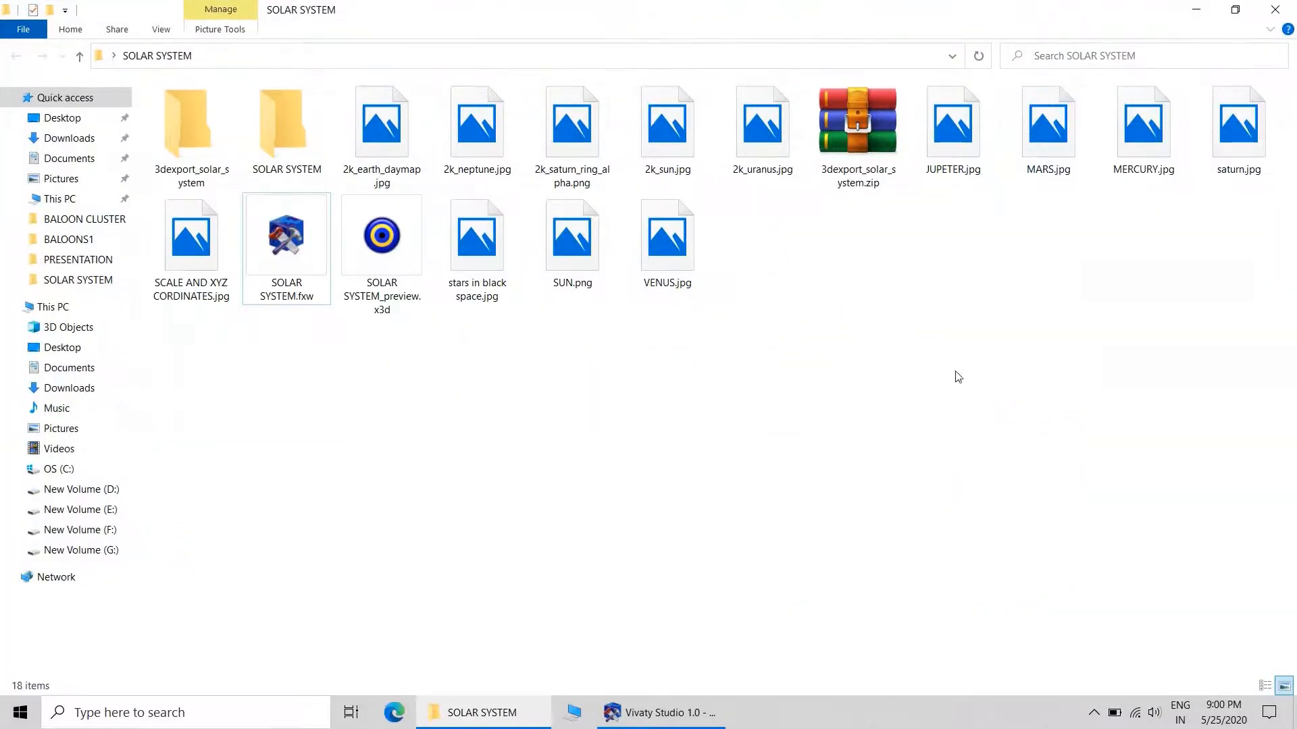
double_click(285, 135)
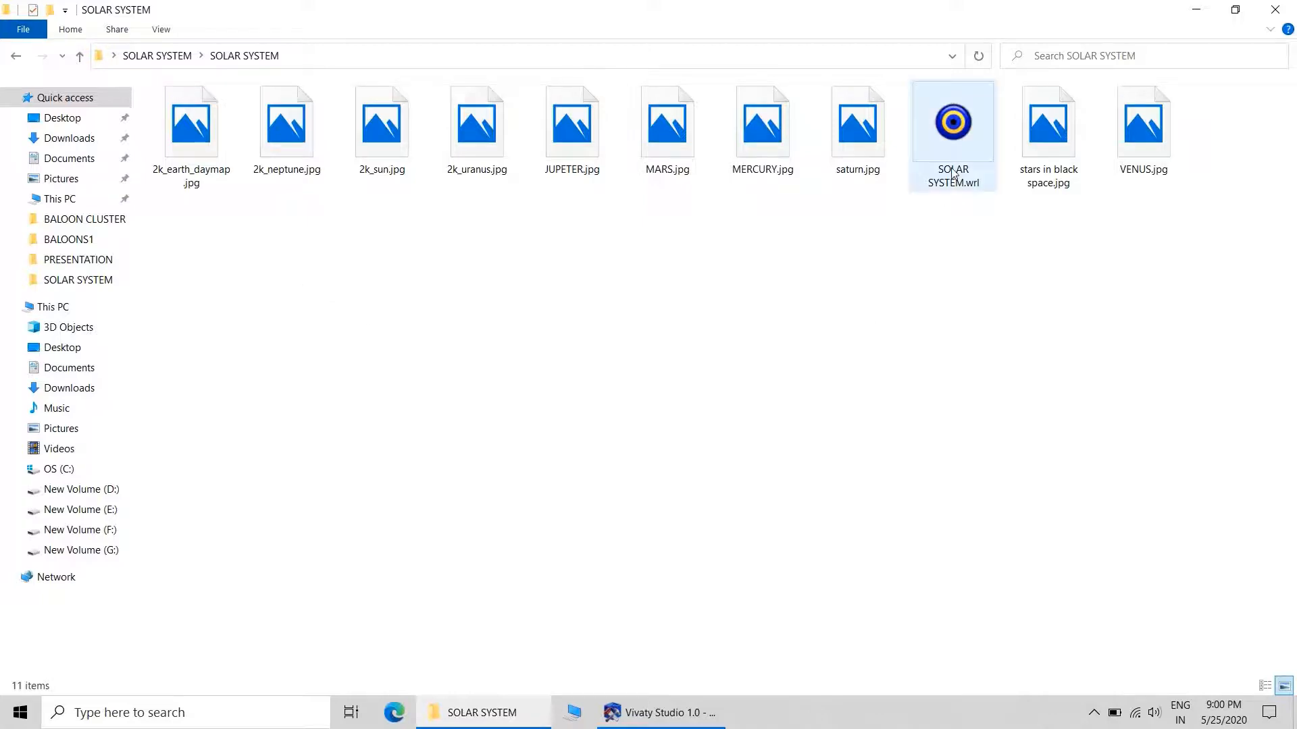
double_click(965, 128)
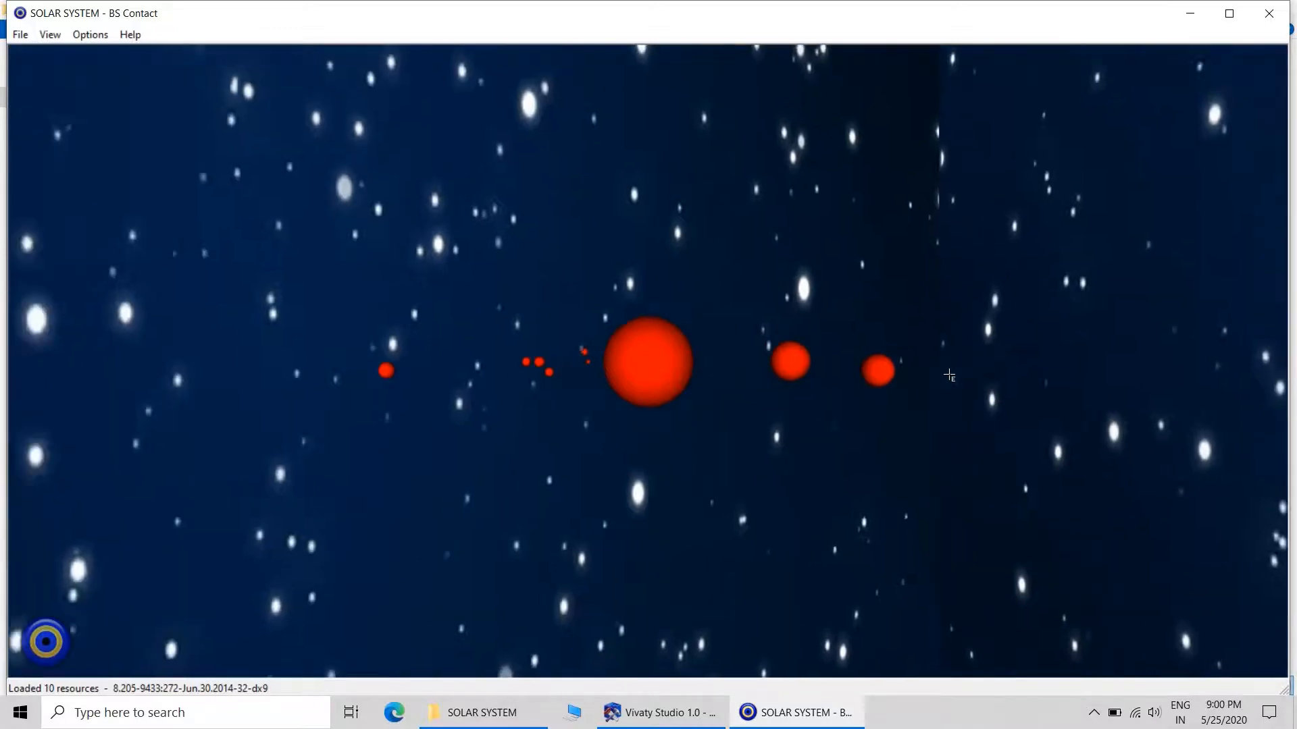
Orbit around the exported solar system to inspect it from several angles, and close the viewer.
drag(949, 375, 601, 395)
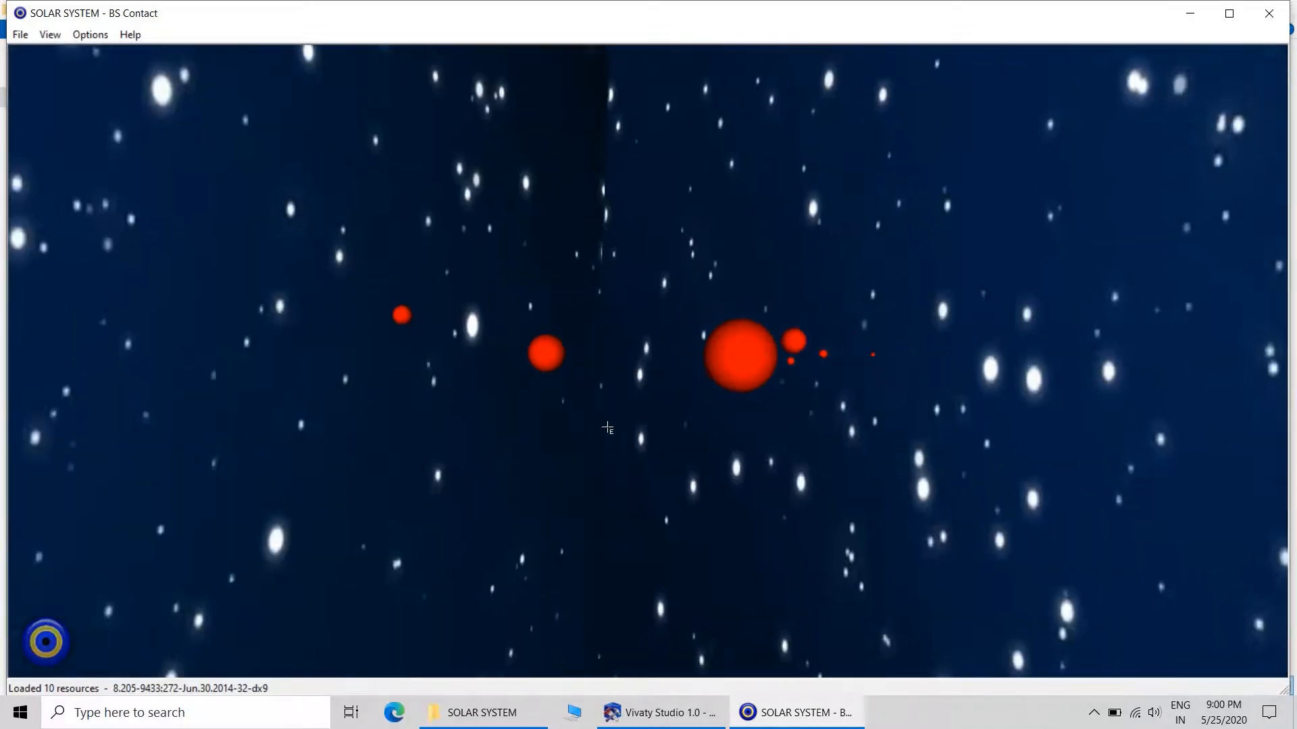
drag(857, 356, 882, 538)
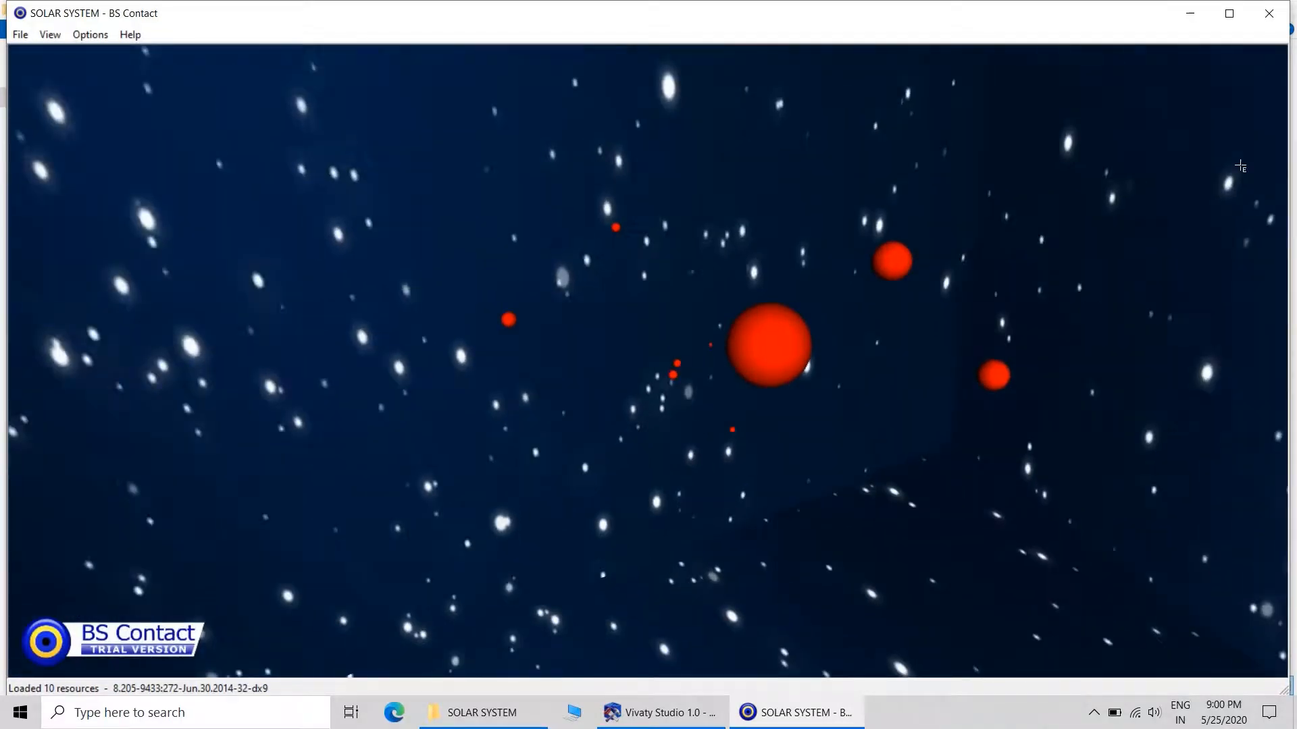
click(1269, 13)
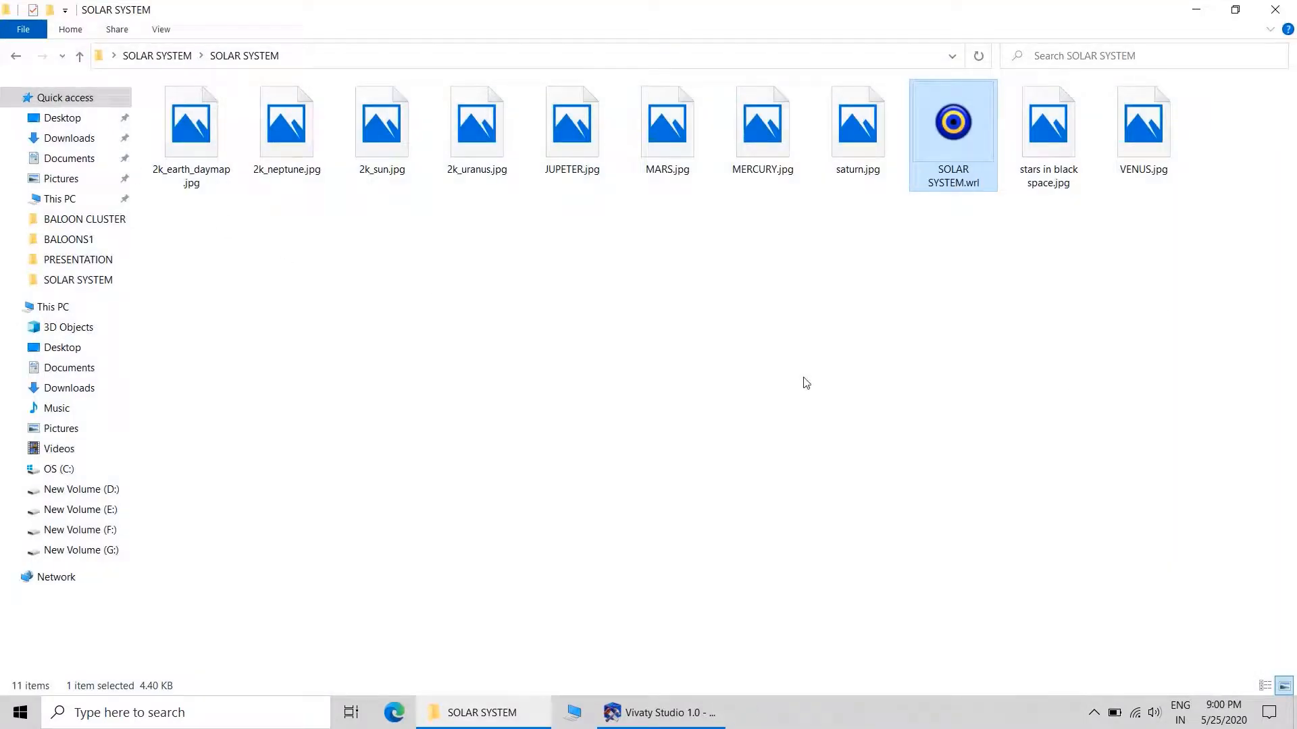
Switch back to Vivaty Studio and preview the solar system scene in a maximized window.
click(684, 719)
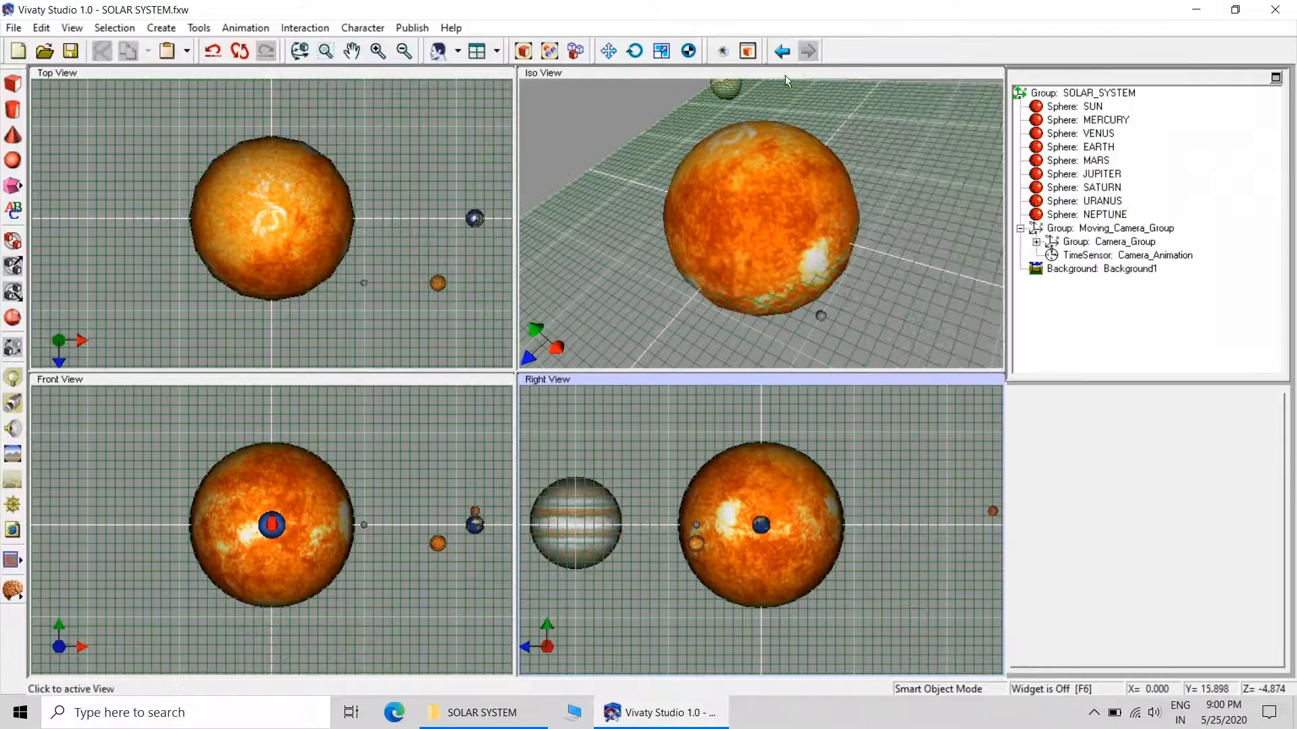
click(724, 52)
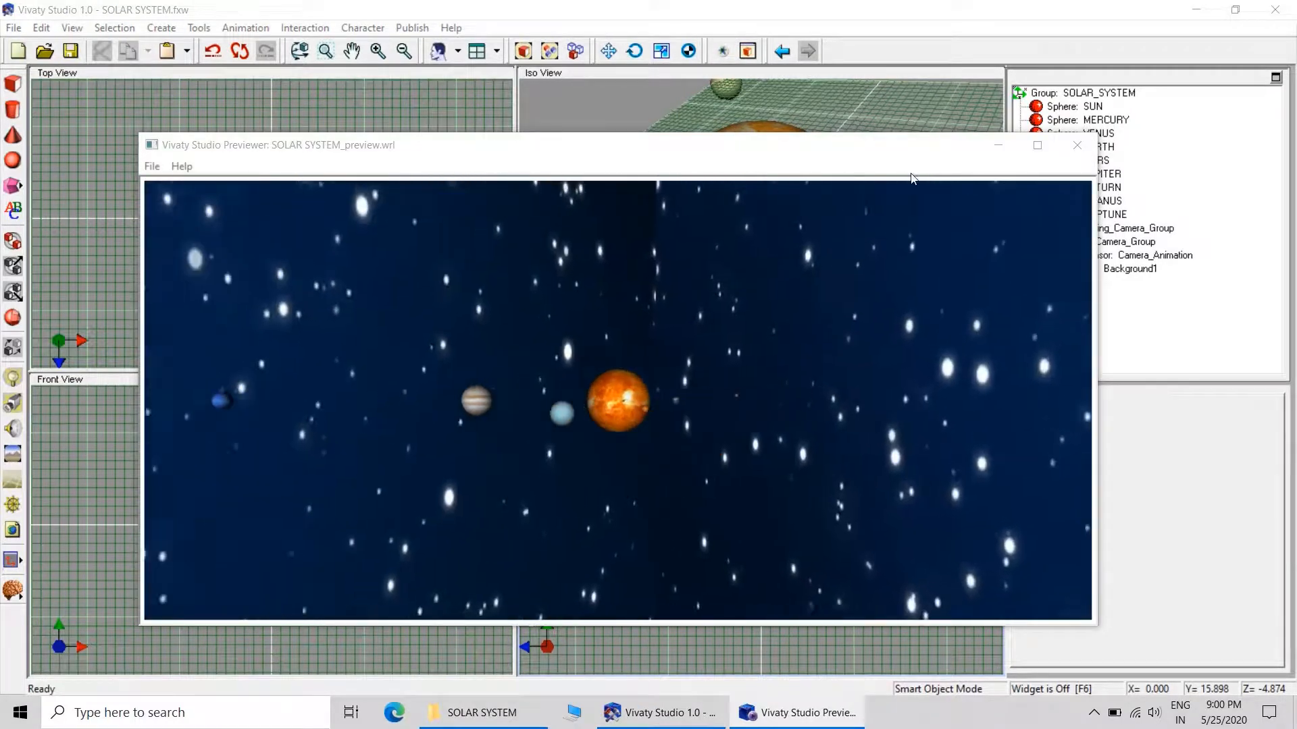
click(1037, 146)
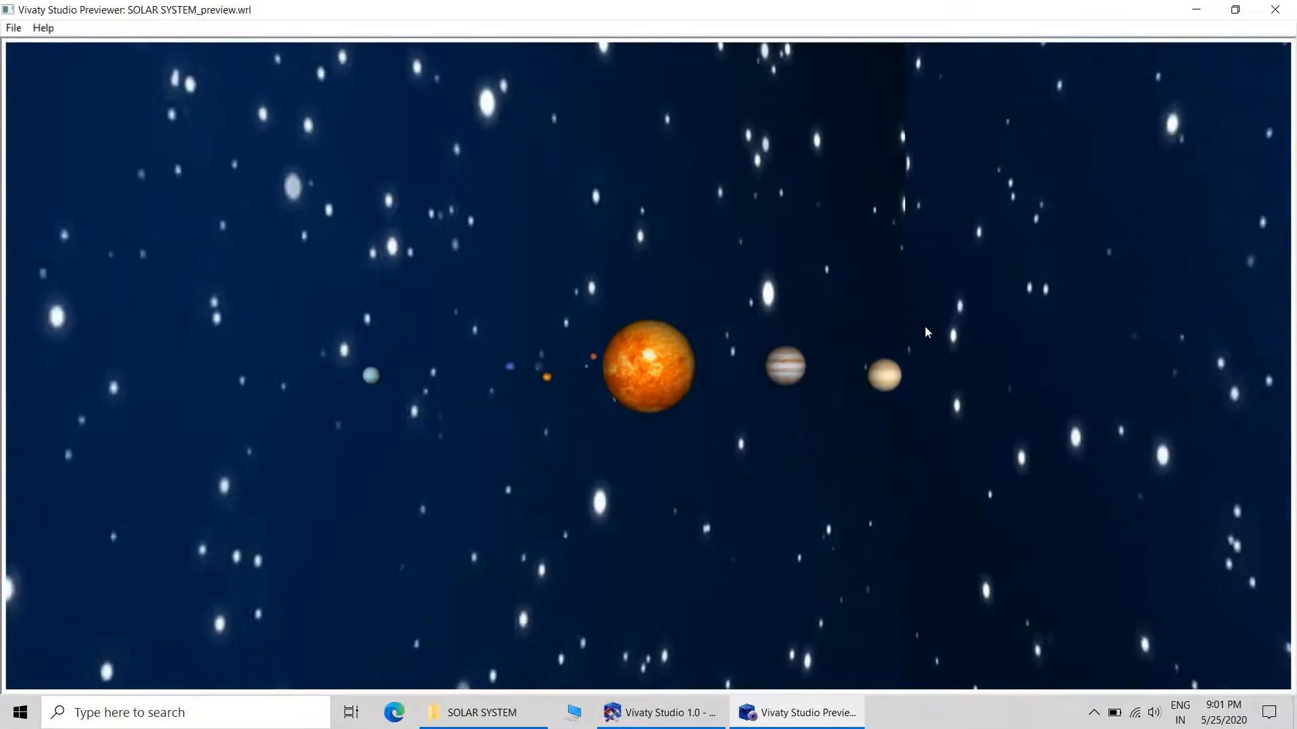
Choose the Examine navigation mode for the solar system preview.
right_click(798, 354)
click(825, 389)
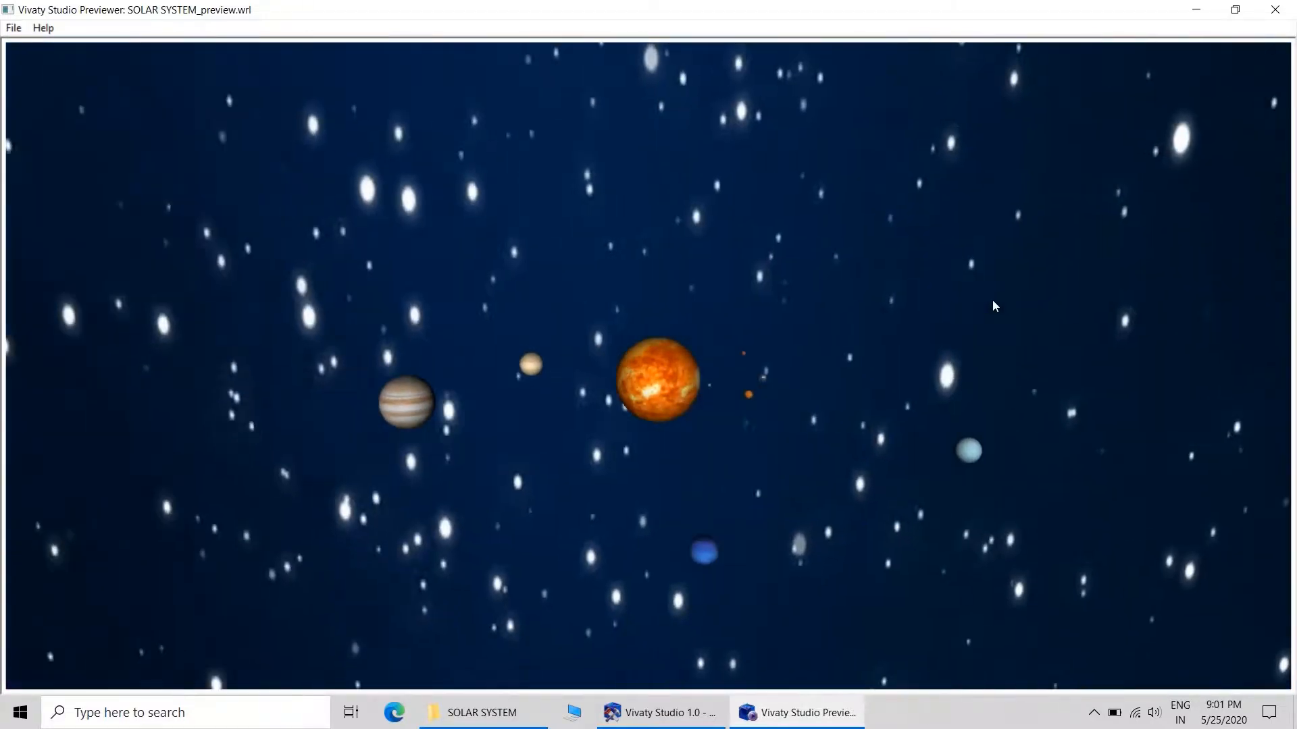
right_click(864, 351)
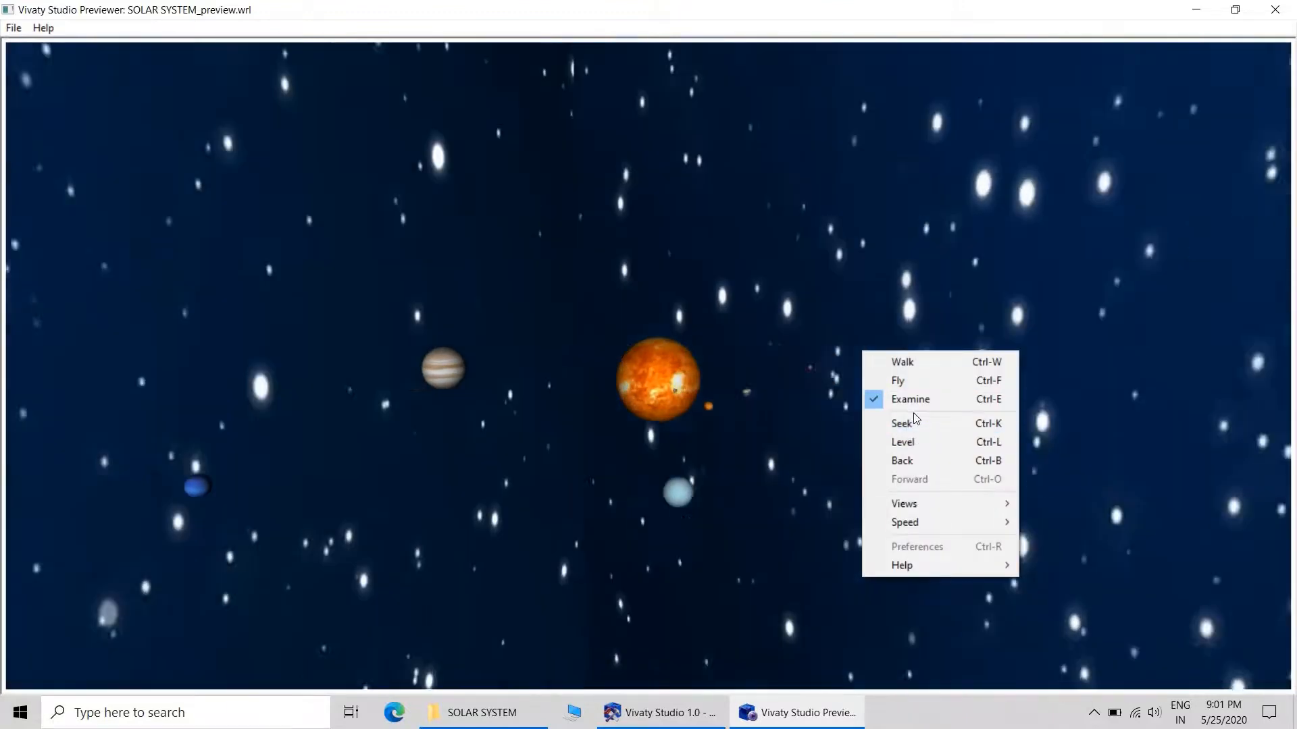
click(911, 398)
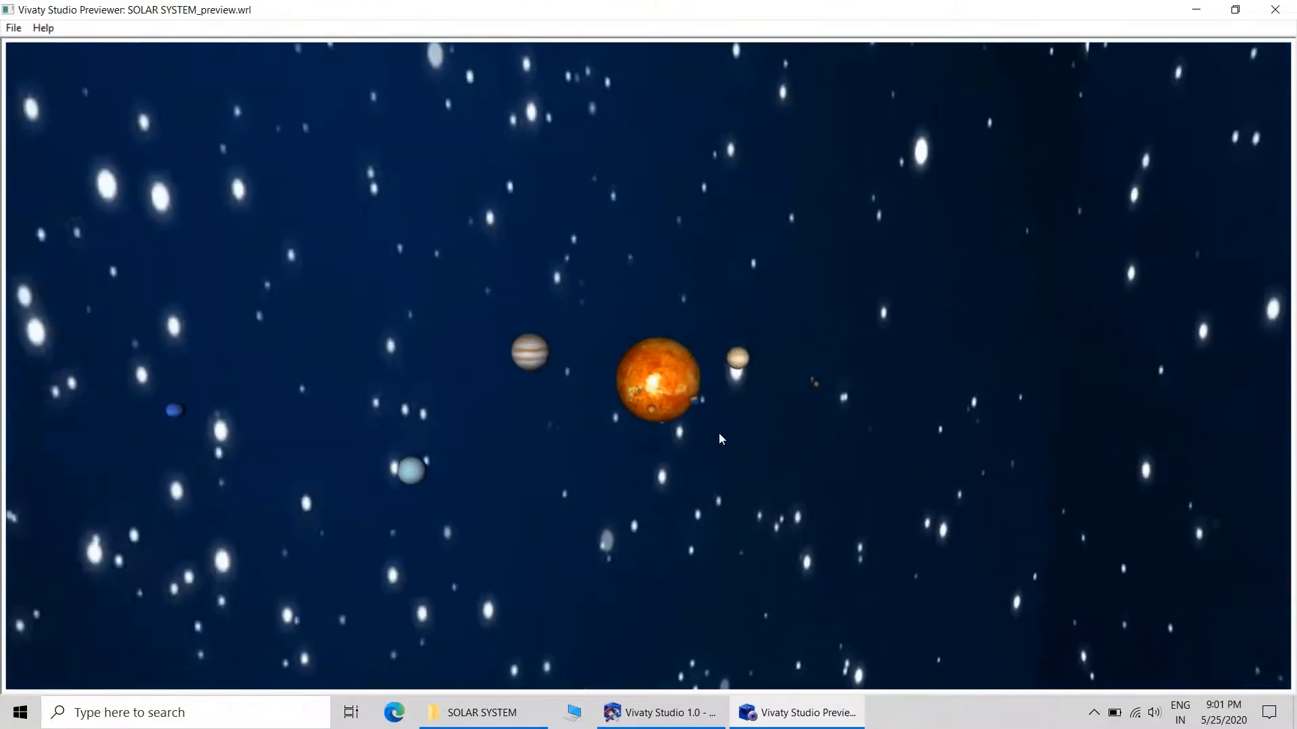
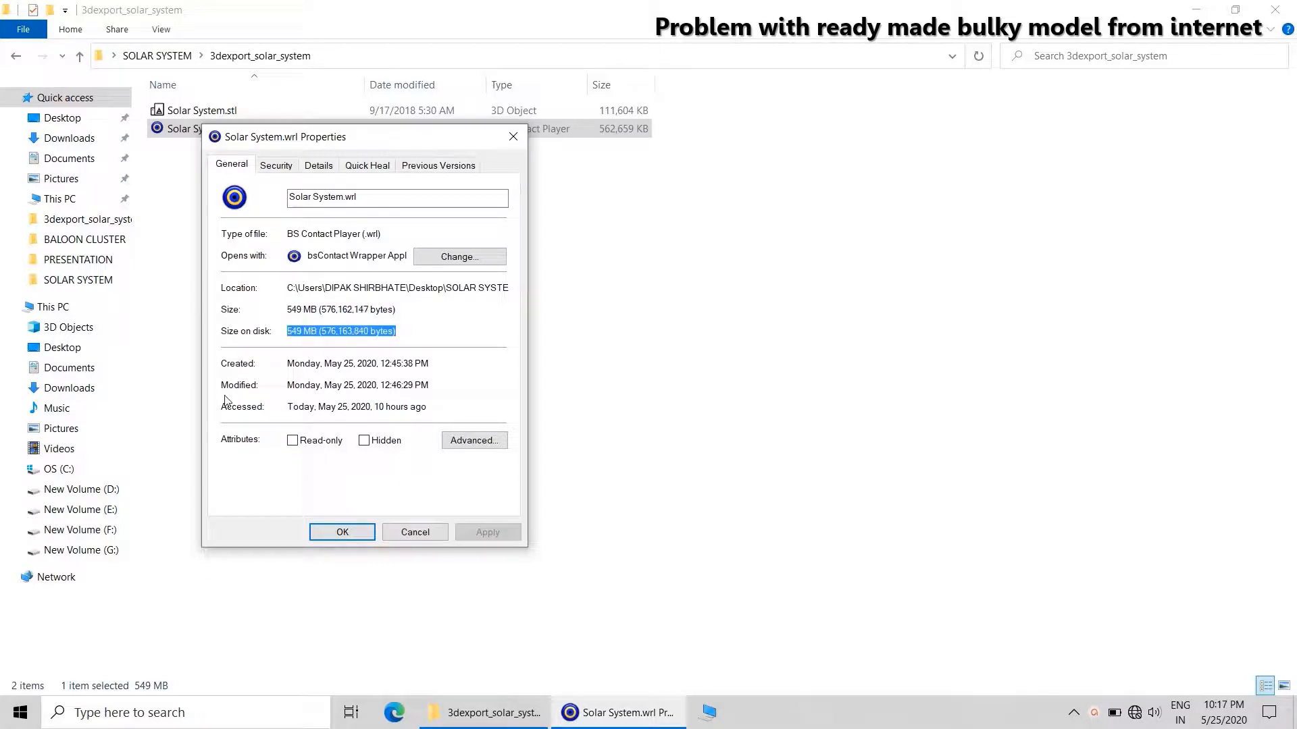
Close the file properties and open Solar System.wrl from the 3dexport_solar_system folder.
click(515, 138)
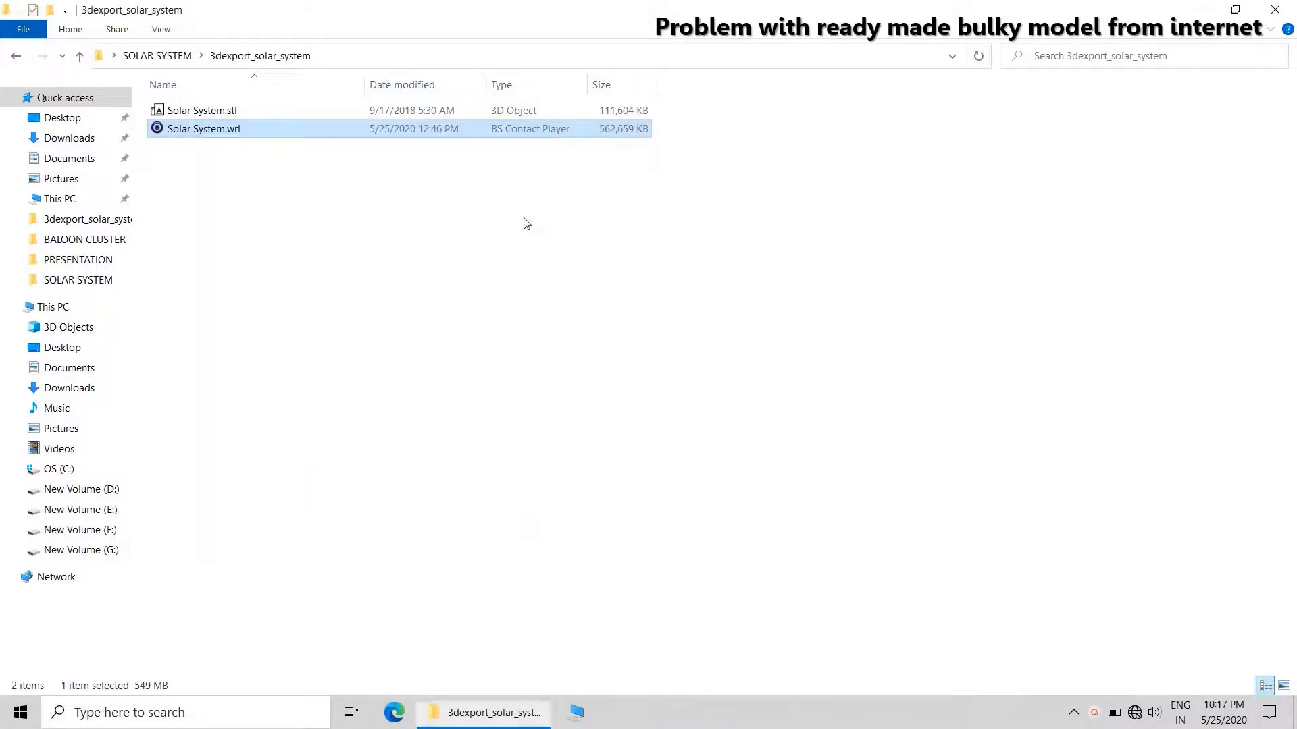
click(655, 336)
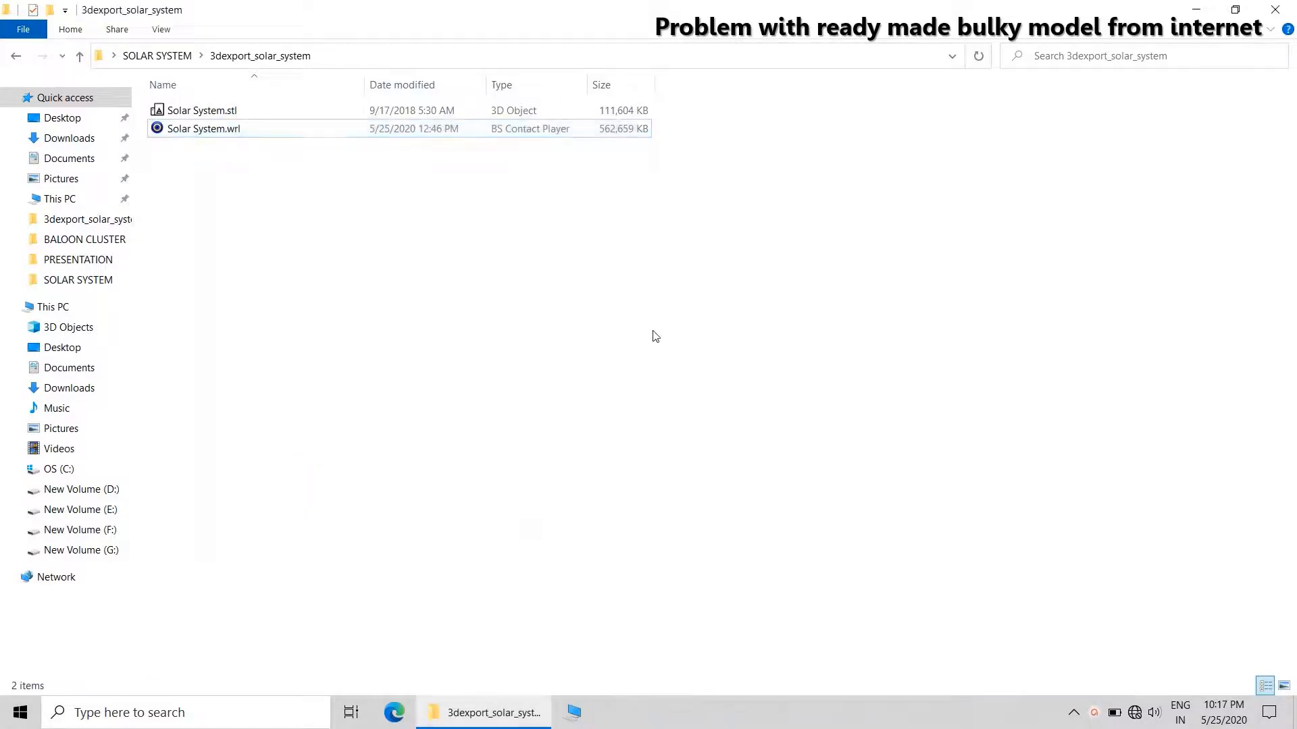
double_click(203, 129)
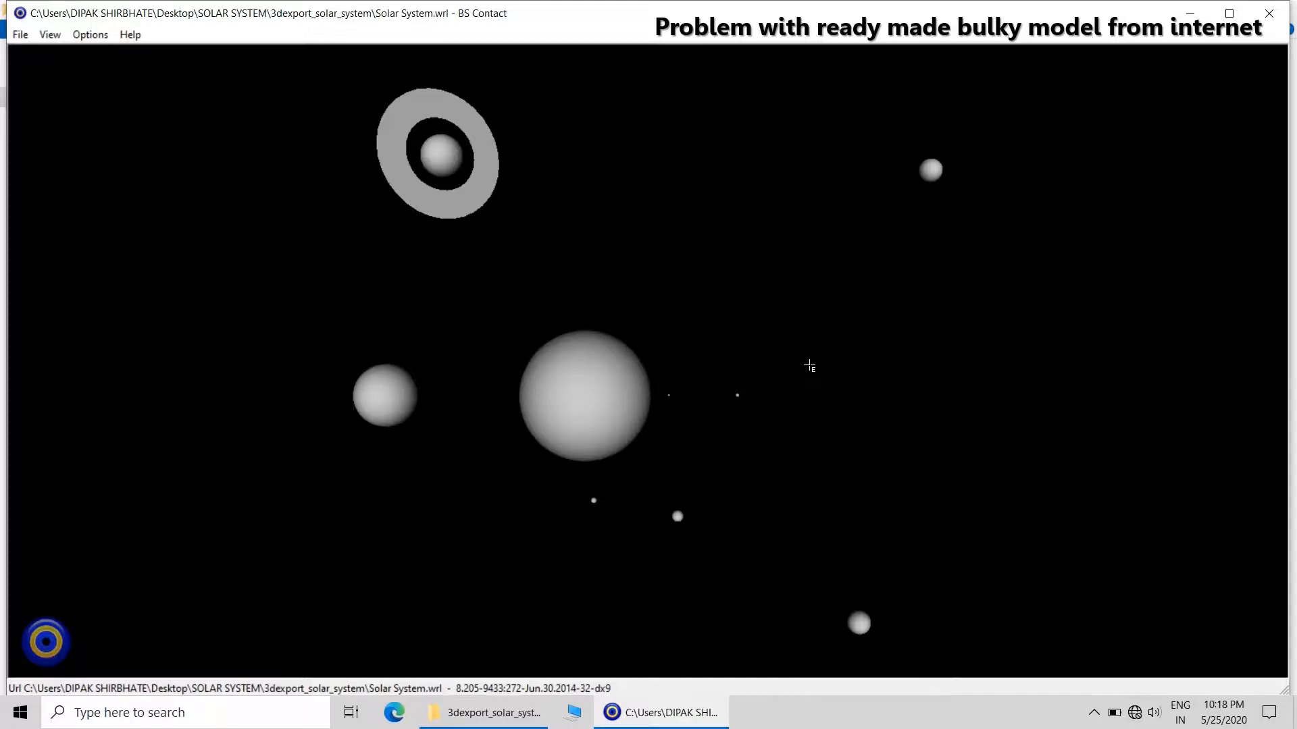
Set the movement mode to Examine and orbit around the downloaded solar system model.
right_click(809, 365)
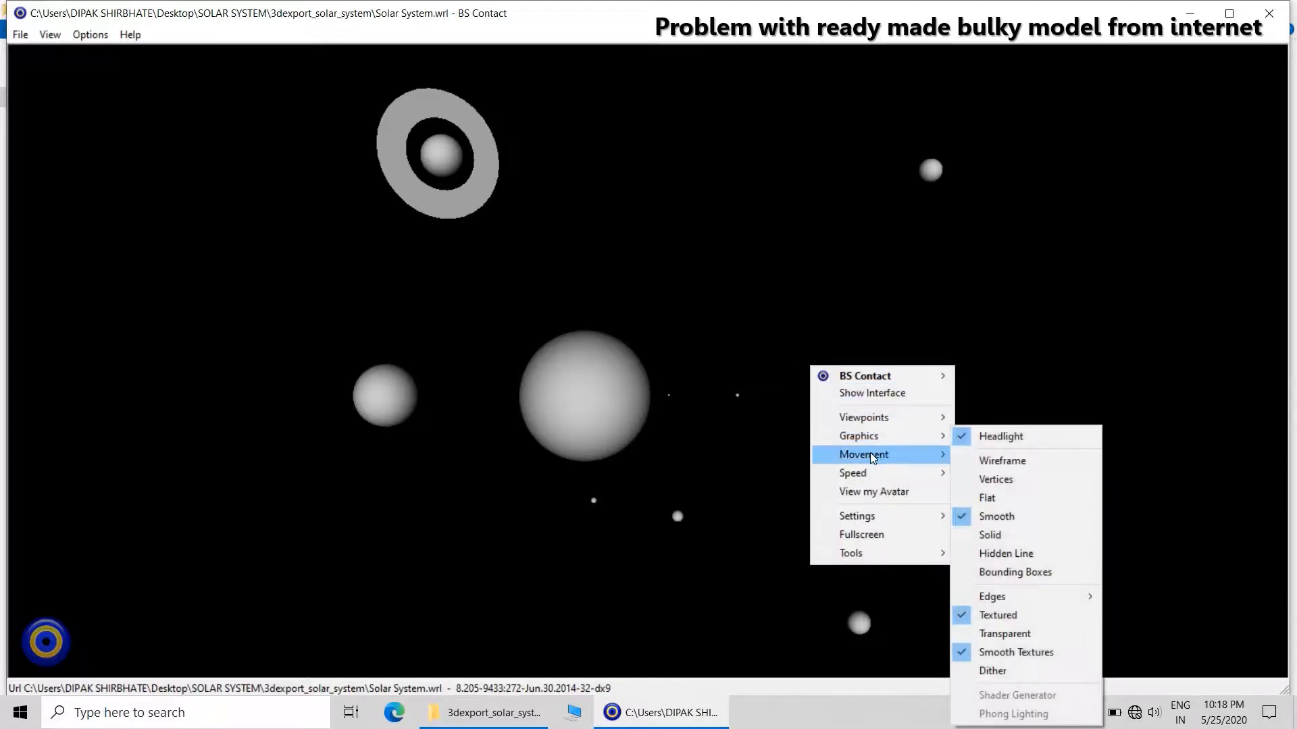
mouse_move(871, 458)
click(996, 492)
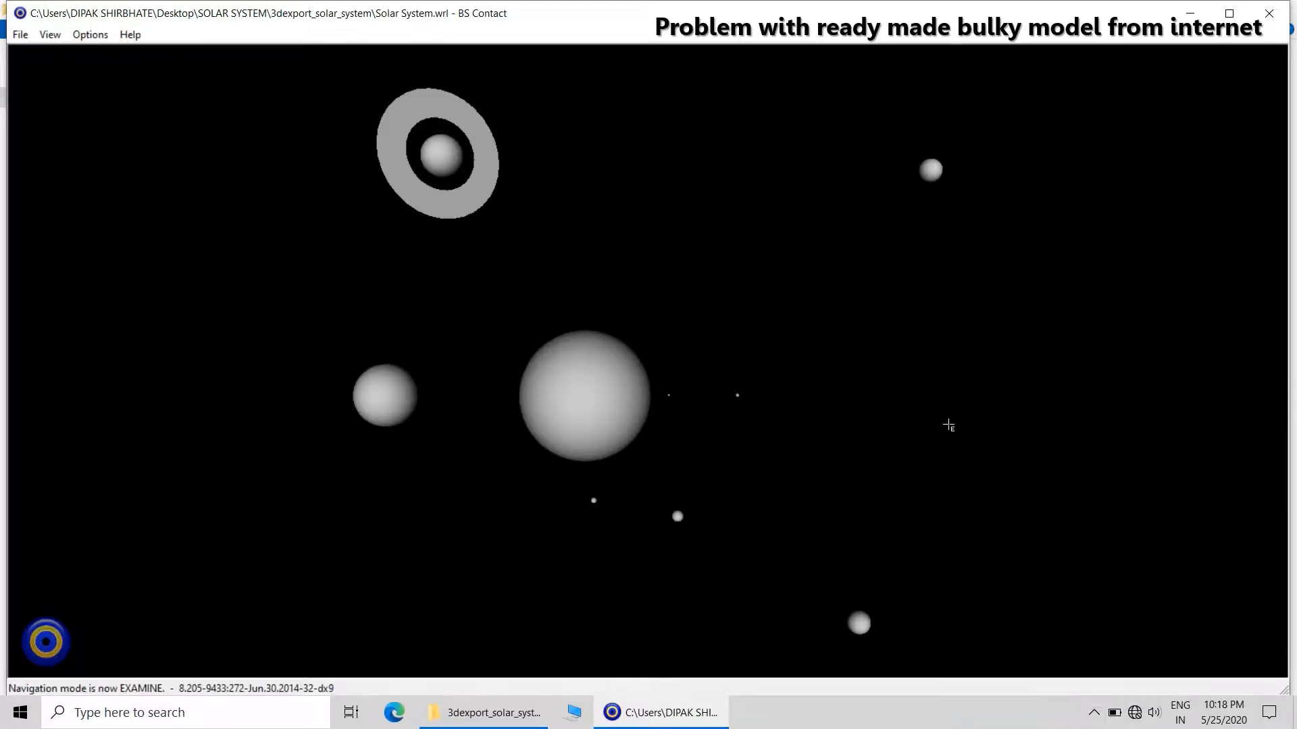
drag(916, 424, 653, 396)
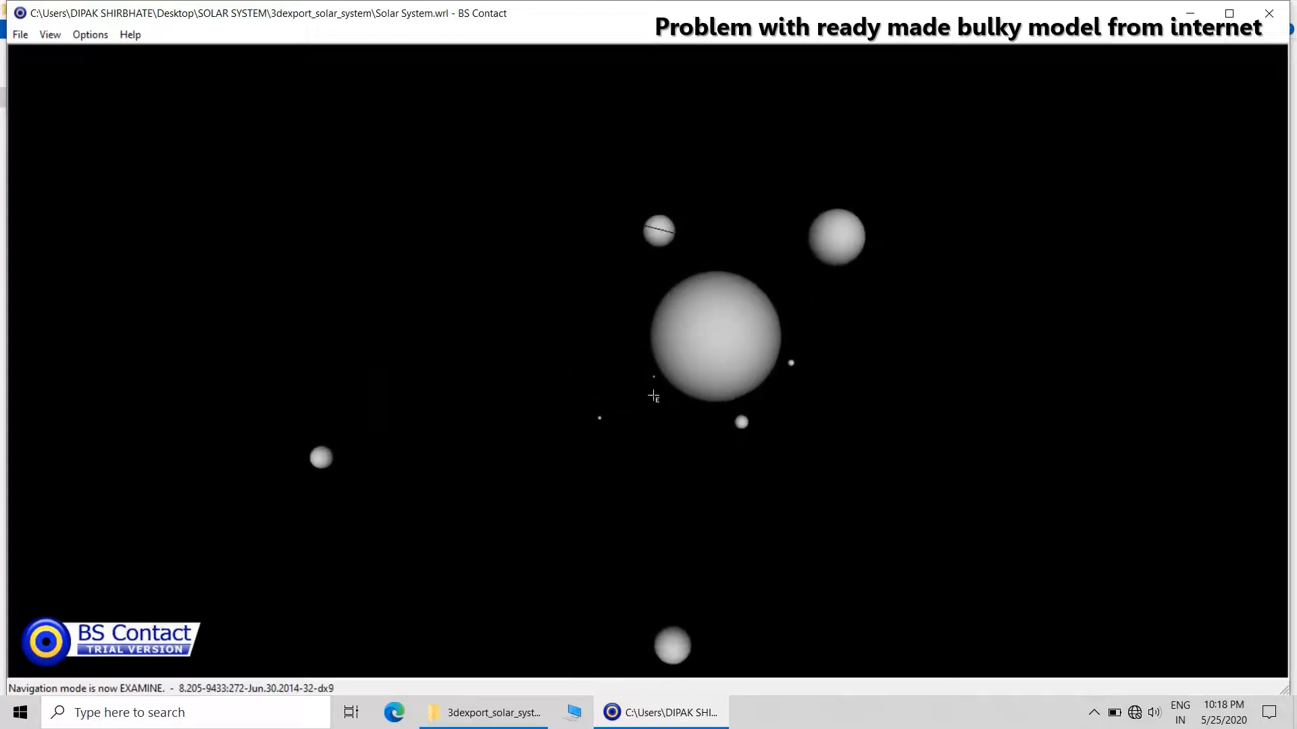
Switch the viewer's movement mode to Jump.
right_click(700, 472)
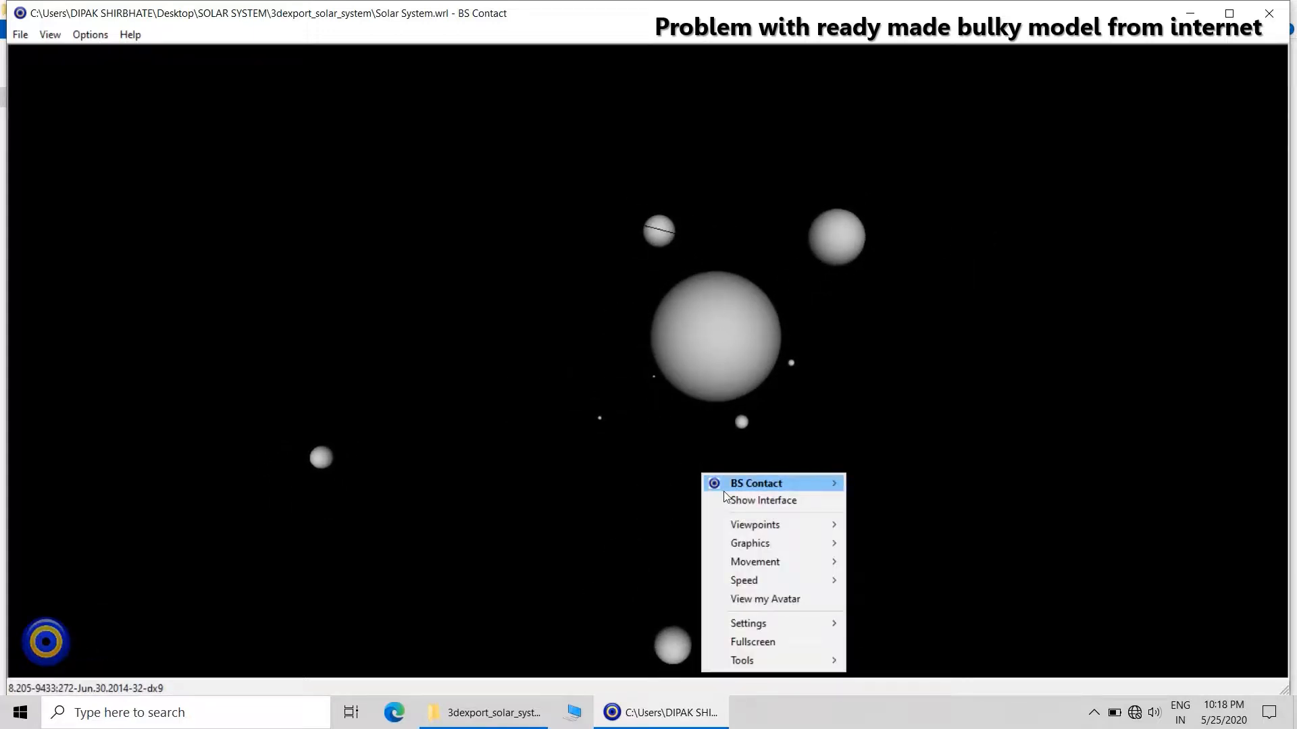
mouse_move(741, 556)
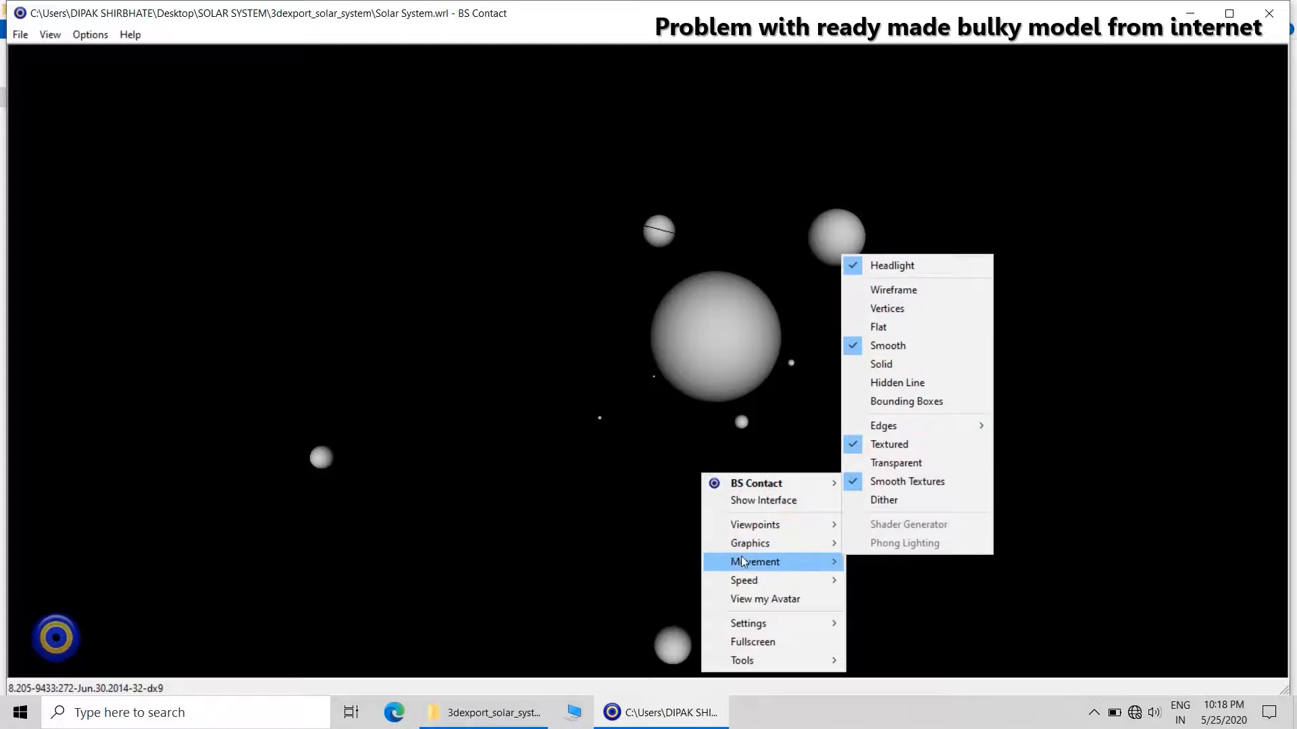
click(886, 451)
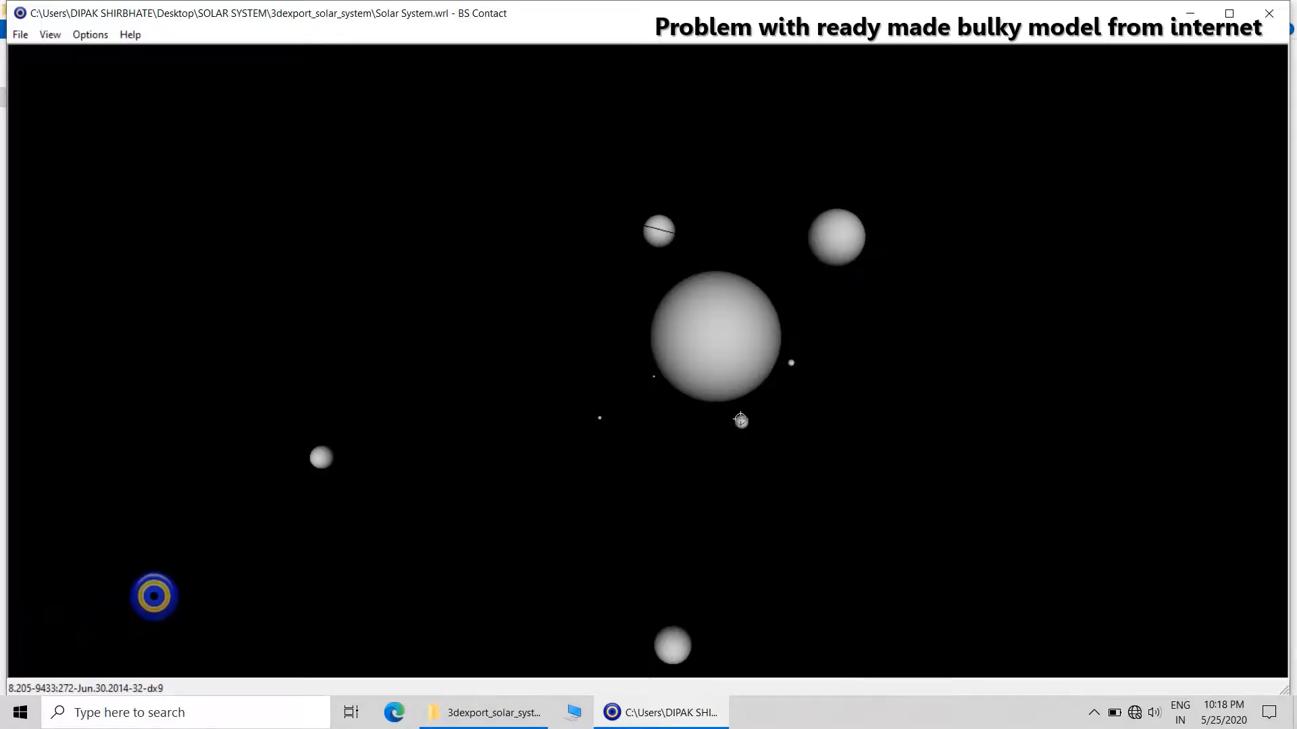
View the solar system model from the standard Front view and from the Left view.
right_click(739, 374)
mouse_move(780, 428)
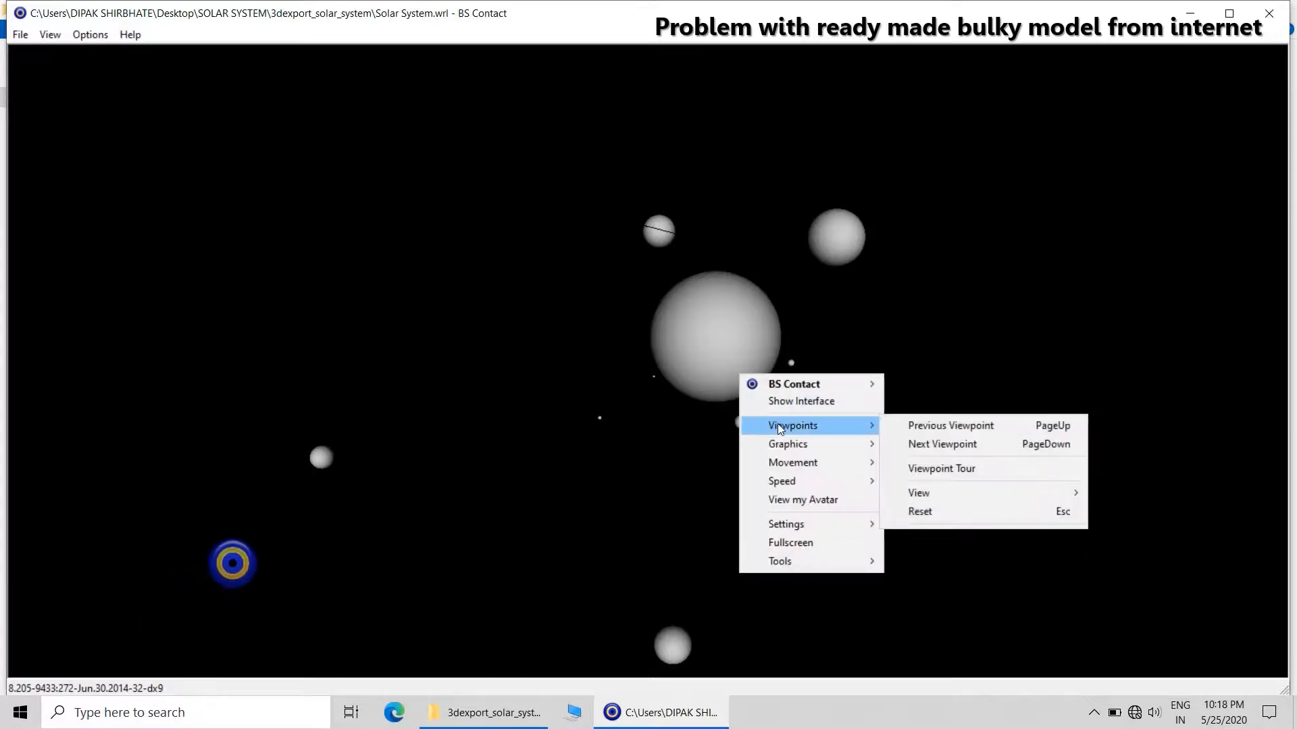
mouse_move(943, 494)
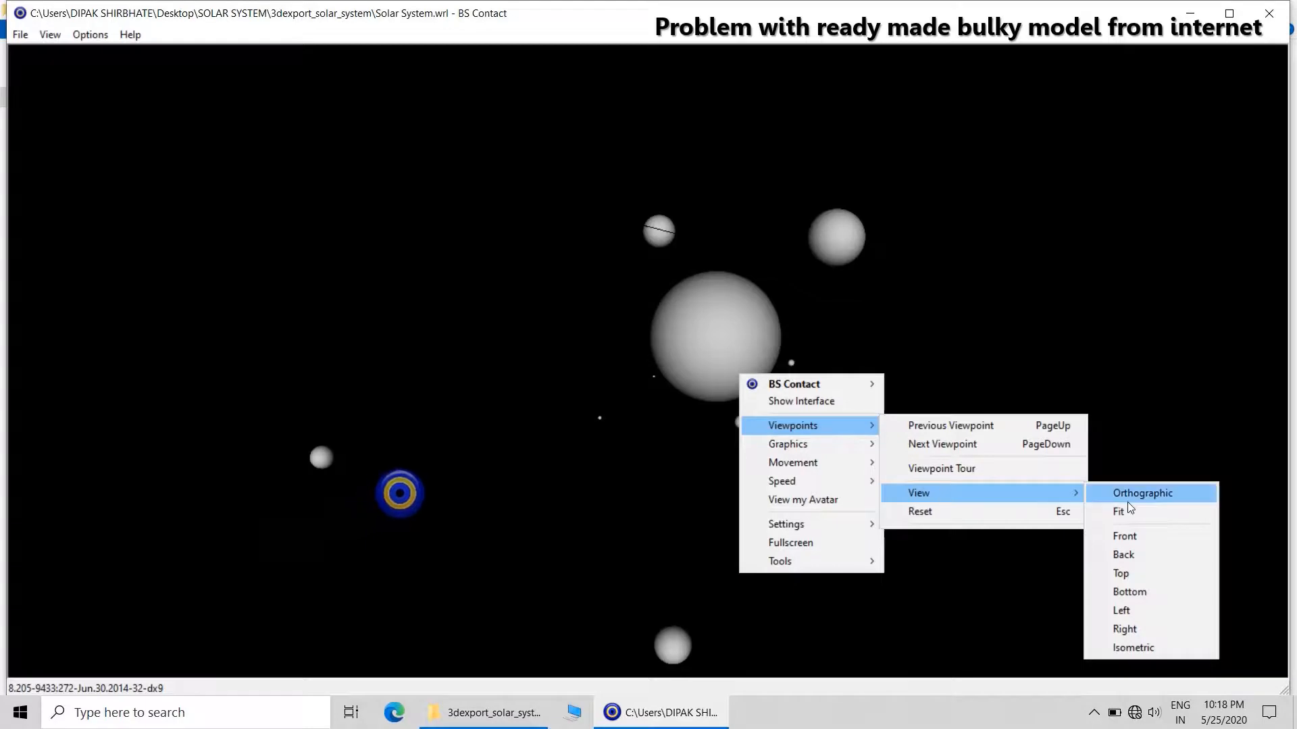
click(1127, 537)
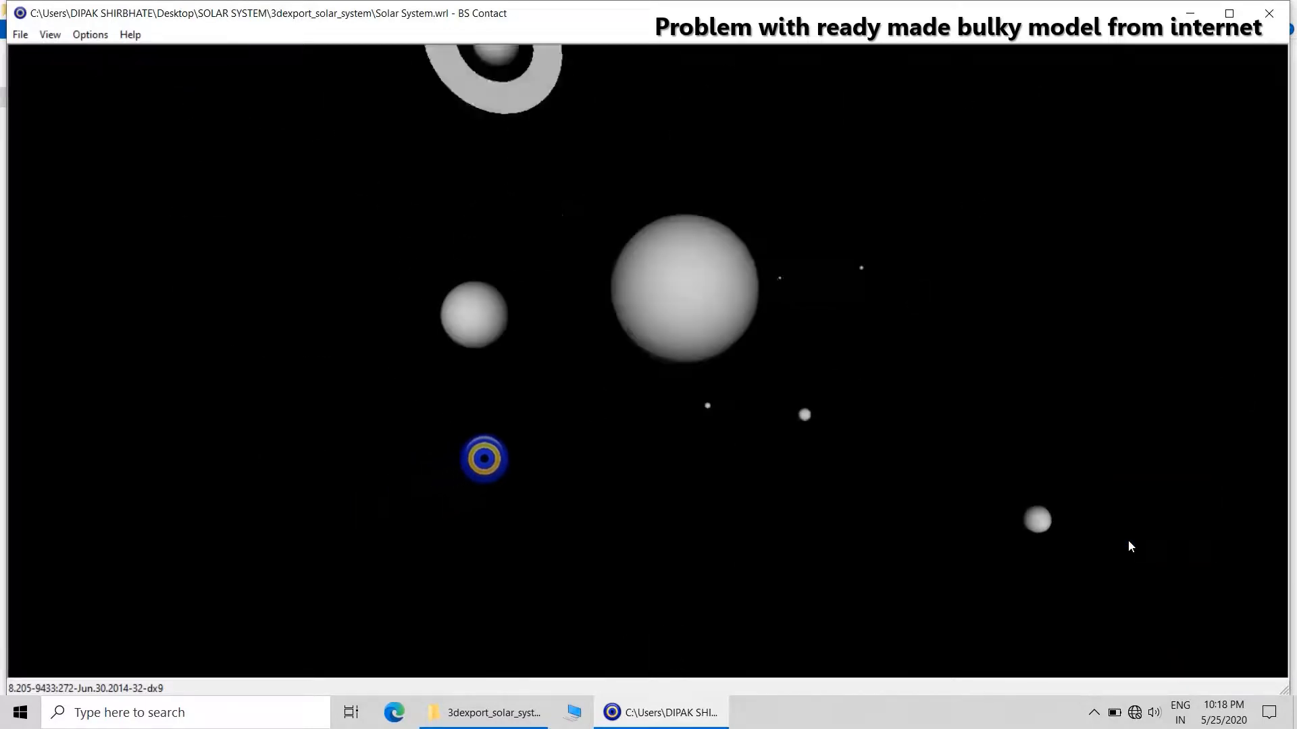
right_click(898, 432)
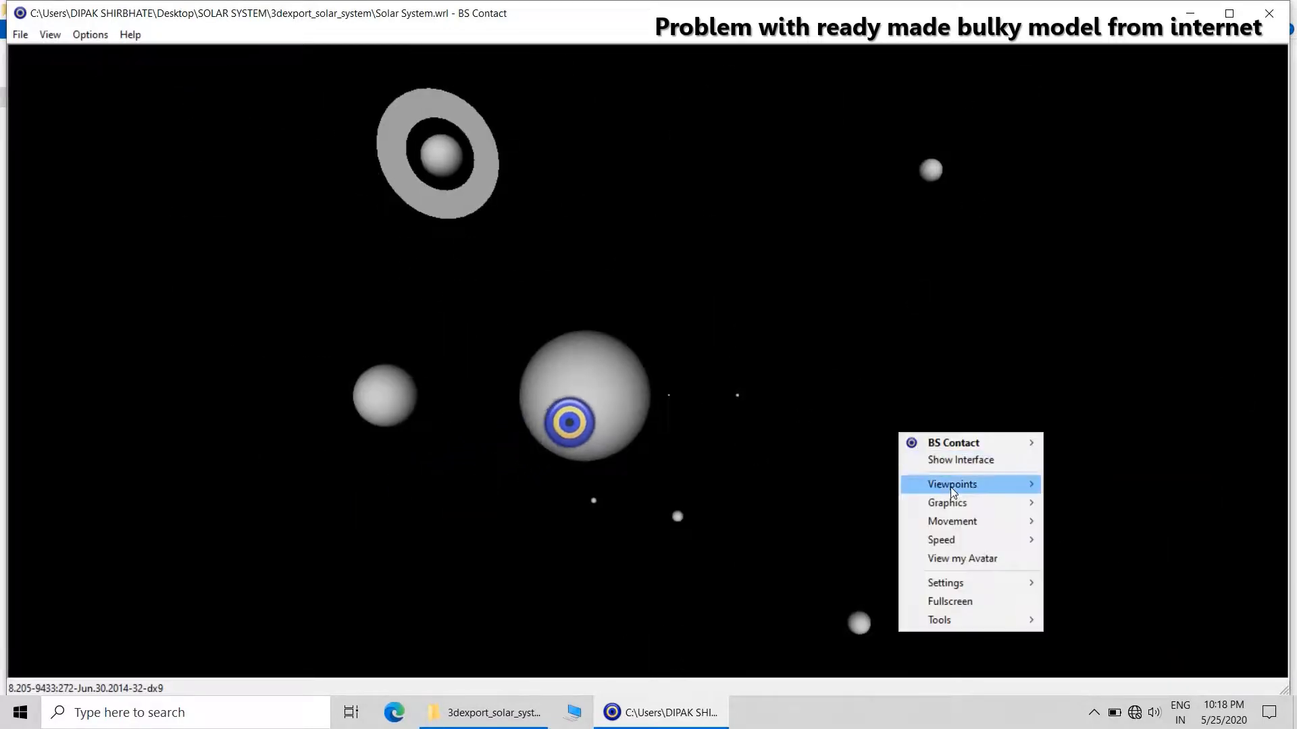
mouse_move(950, 486)
mouse_move(1085, 548)
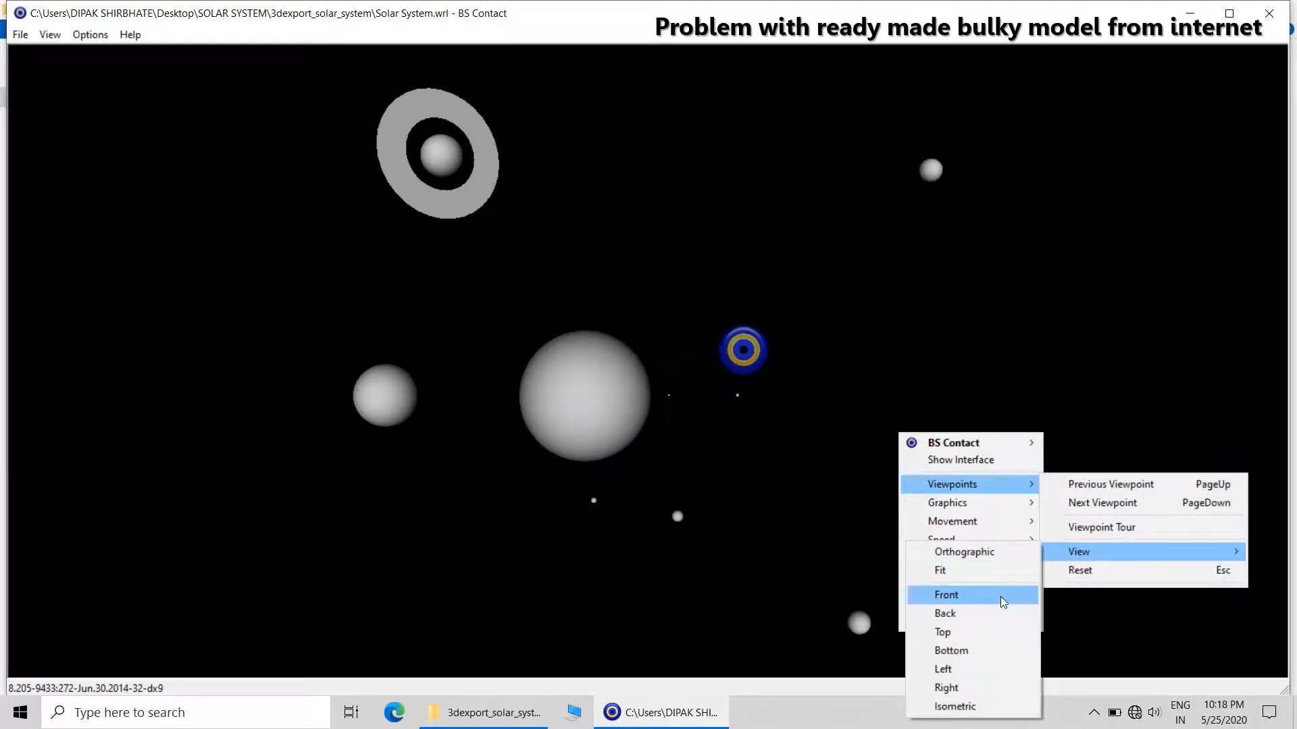
click(967, 671)
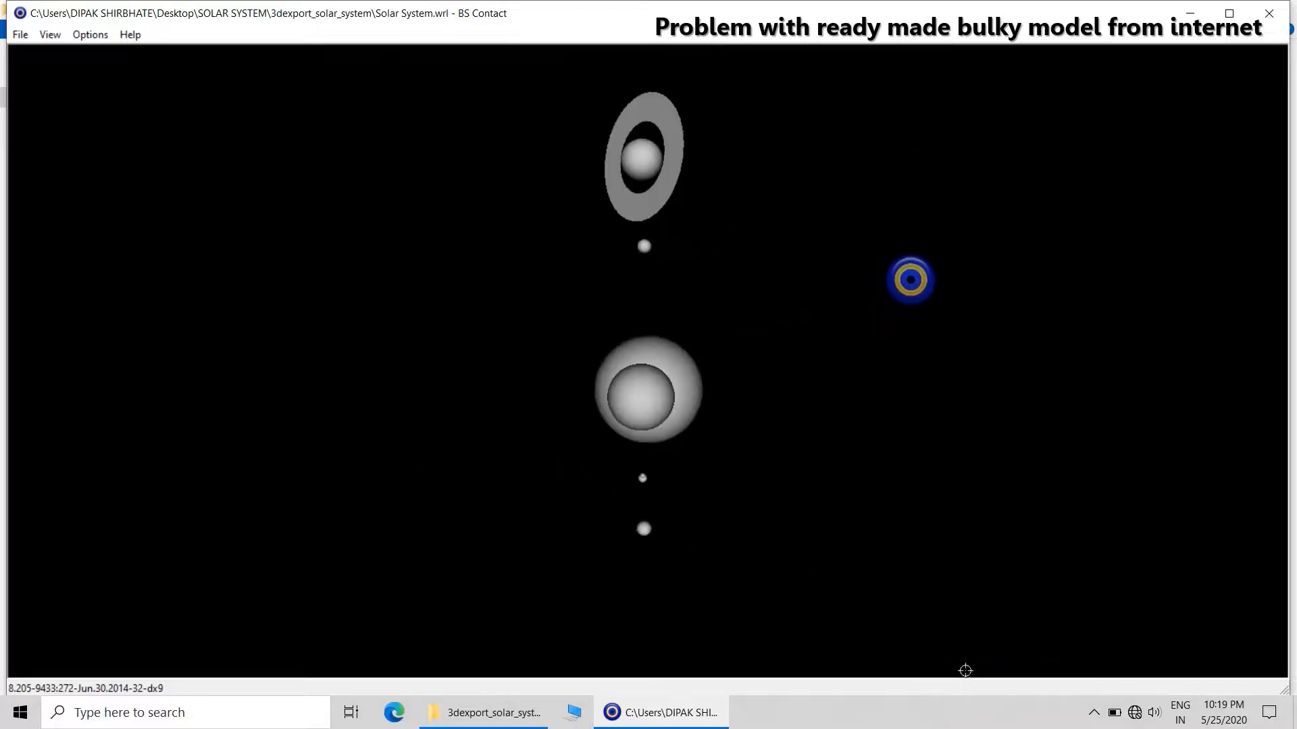
Show the model in the Isometric view and go to the previous viewpoint.
right_click(892, 483)
mouse_move(966, 537)
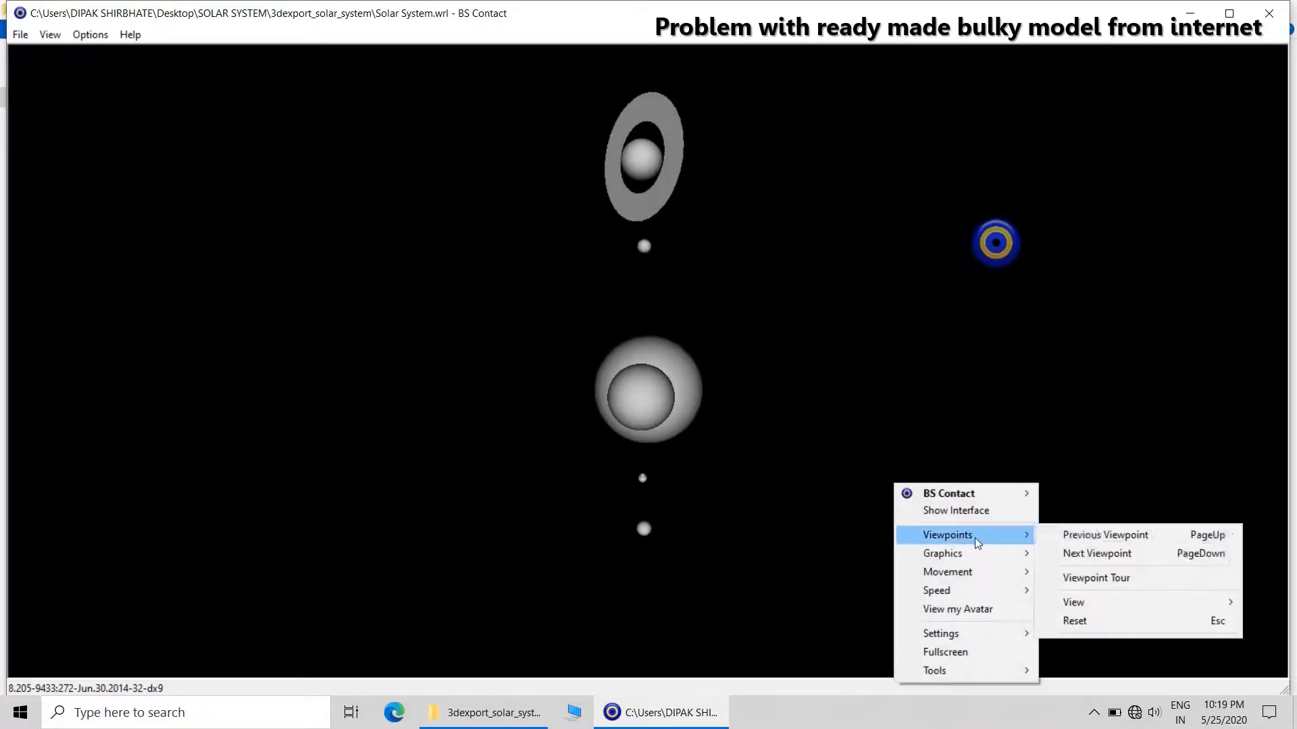
mouse_move(1105, 609)
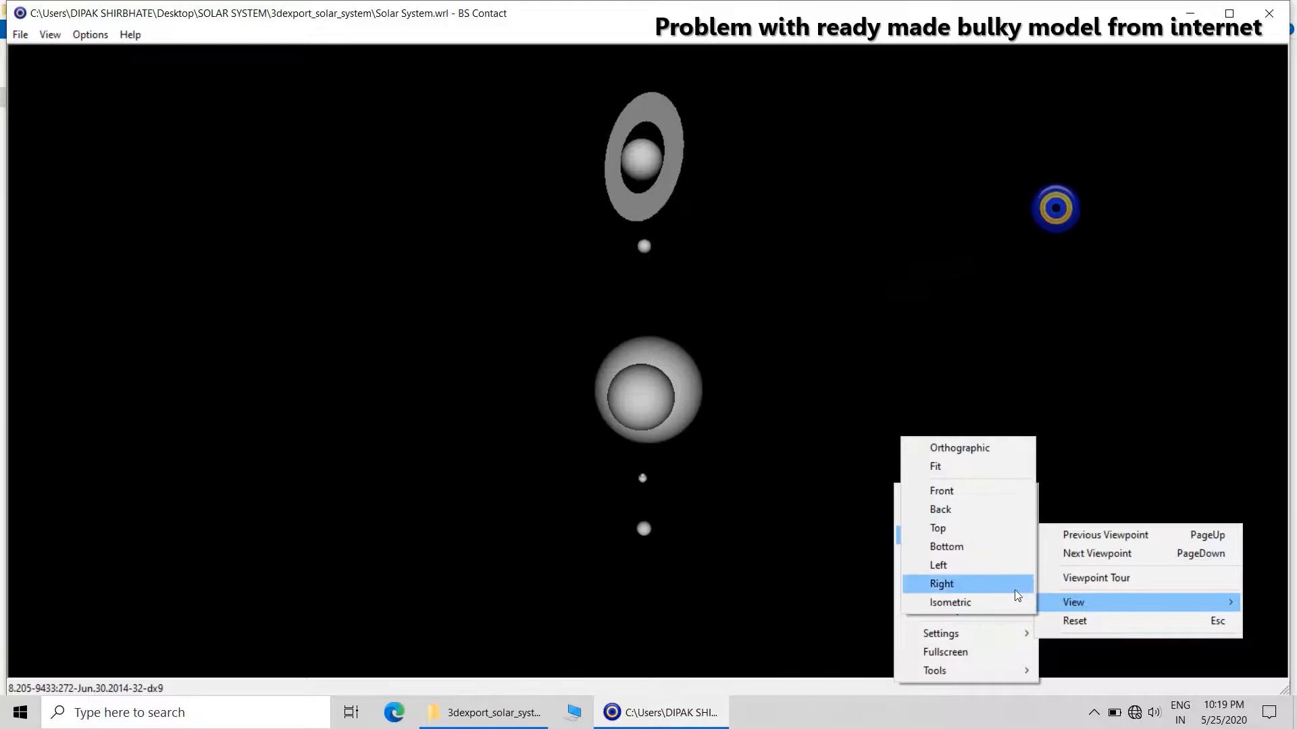
click(1001, 601)
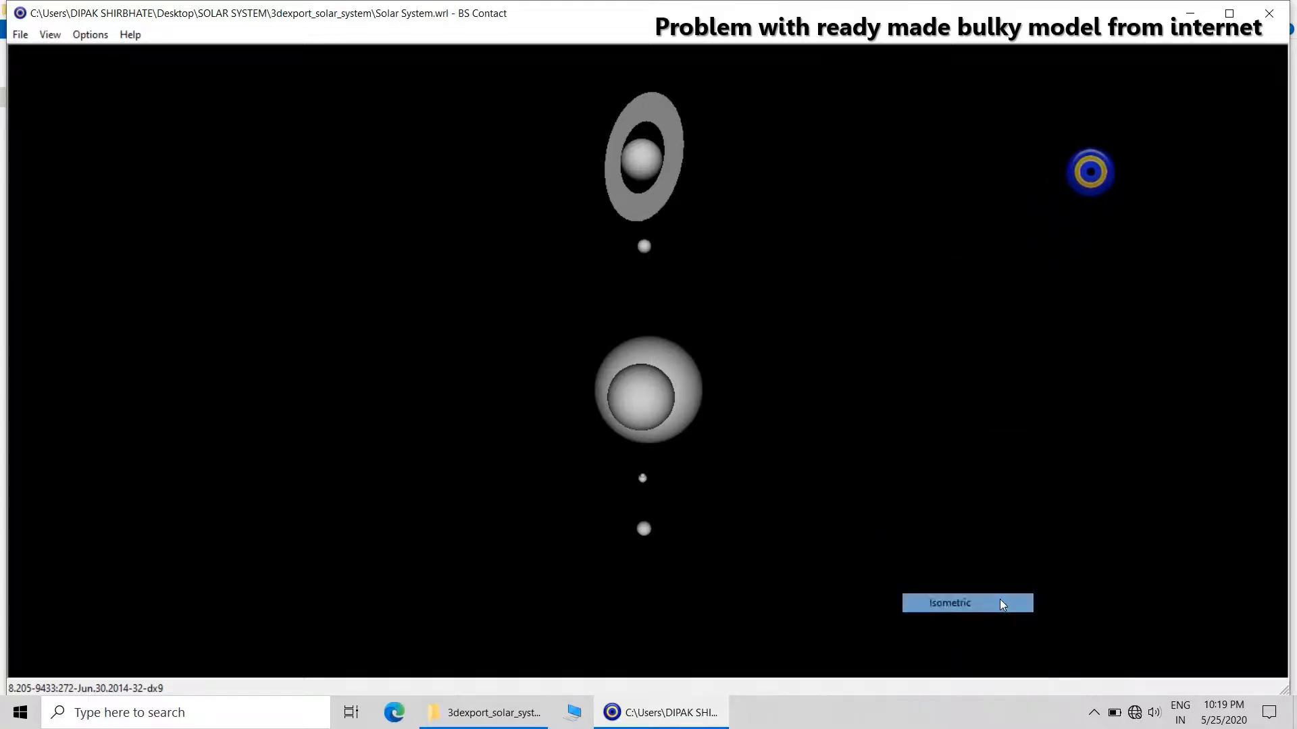
right_click(923, 442)
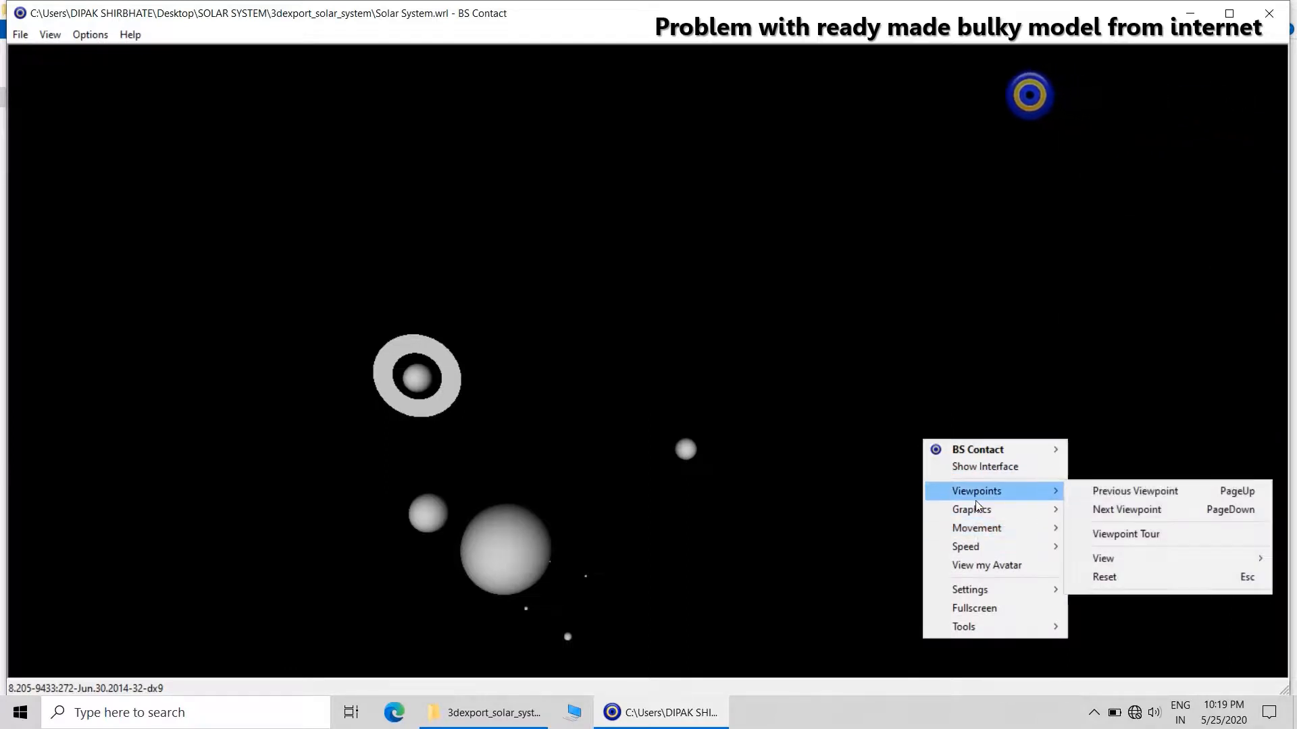
click(1117, 493)
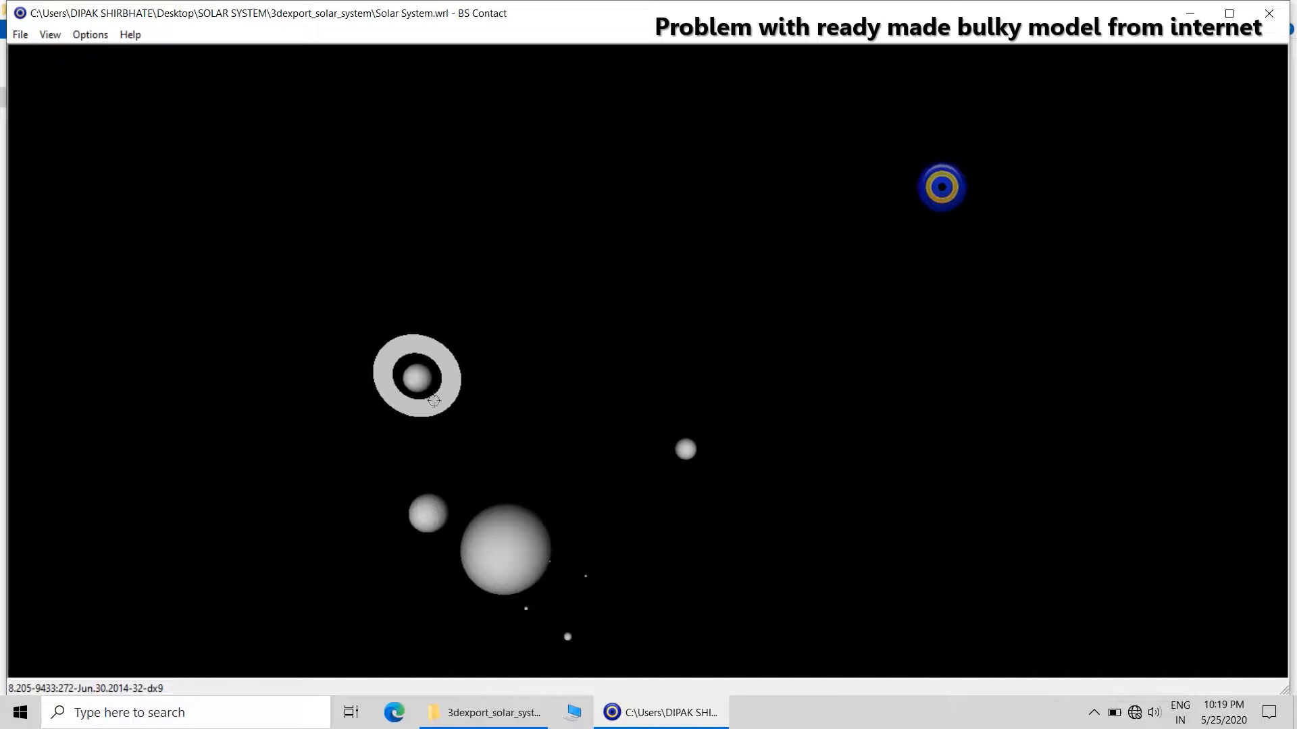
Set the movement mode to Walk and move through the solar system scene.
right_click(532, 392)
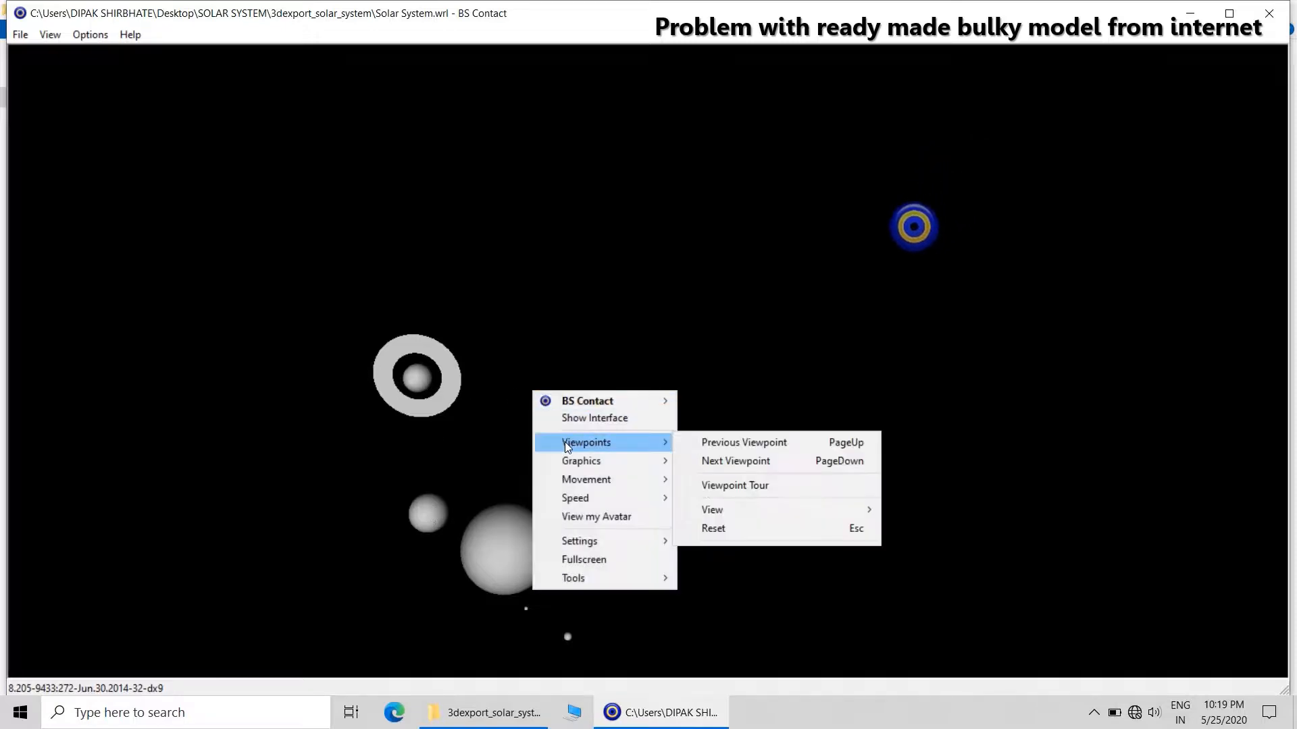
mouse_move(579, 483)
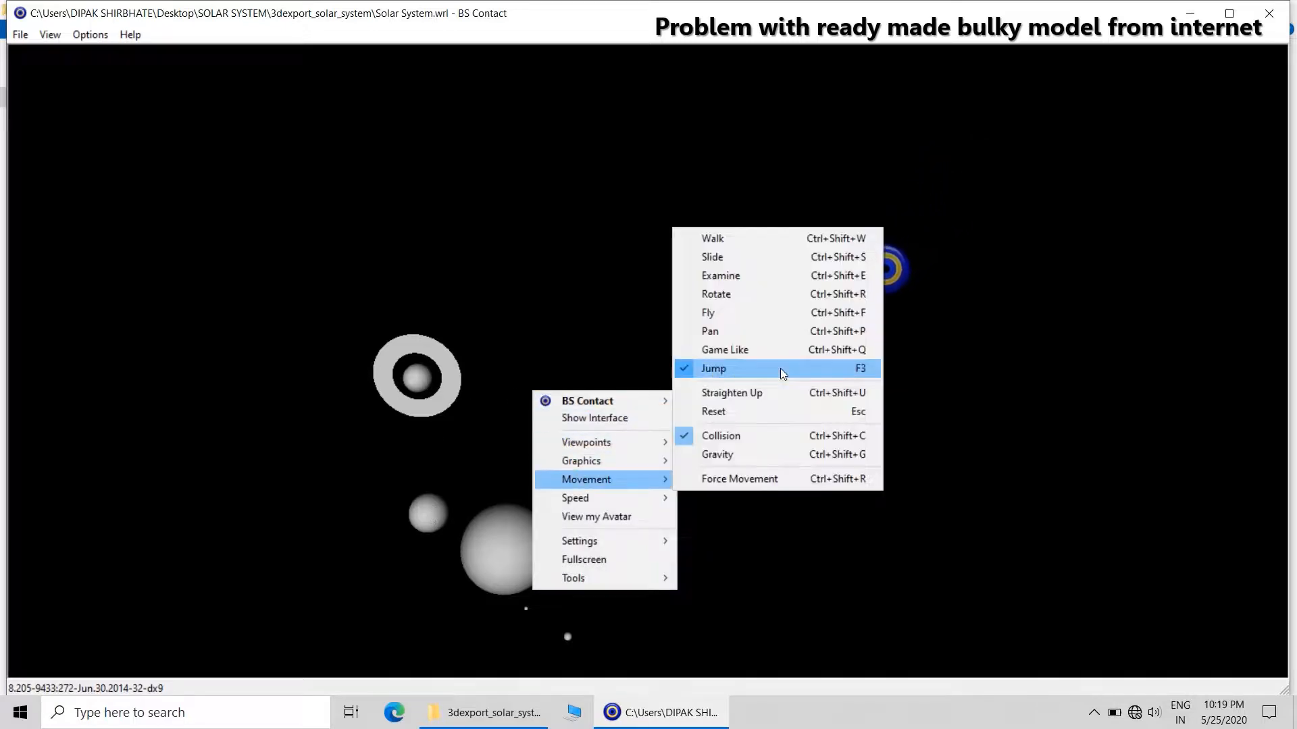
click(732, 239)
drag(677, 465, 709, 281)
drag(709, 515, 706, 316)
drag(720, 234, 686, 291)
Reset the viewpoint and walk slightly within the scene.
right_click(689, 304)
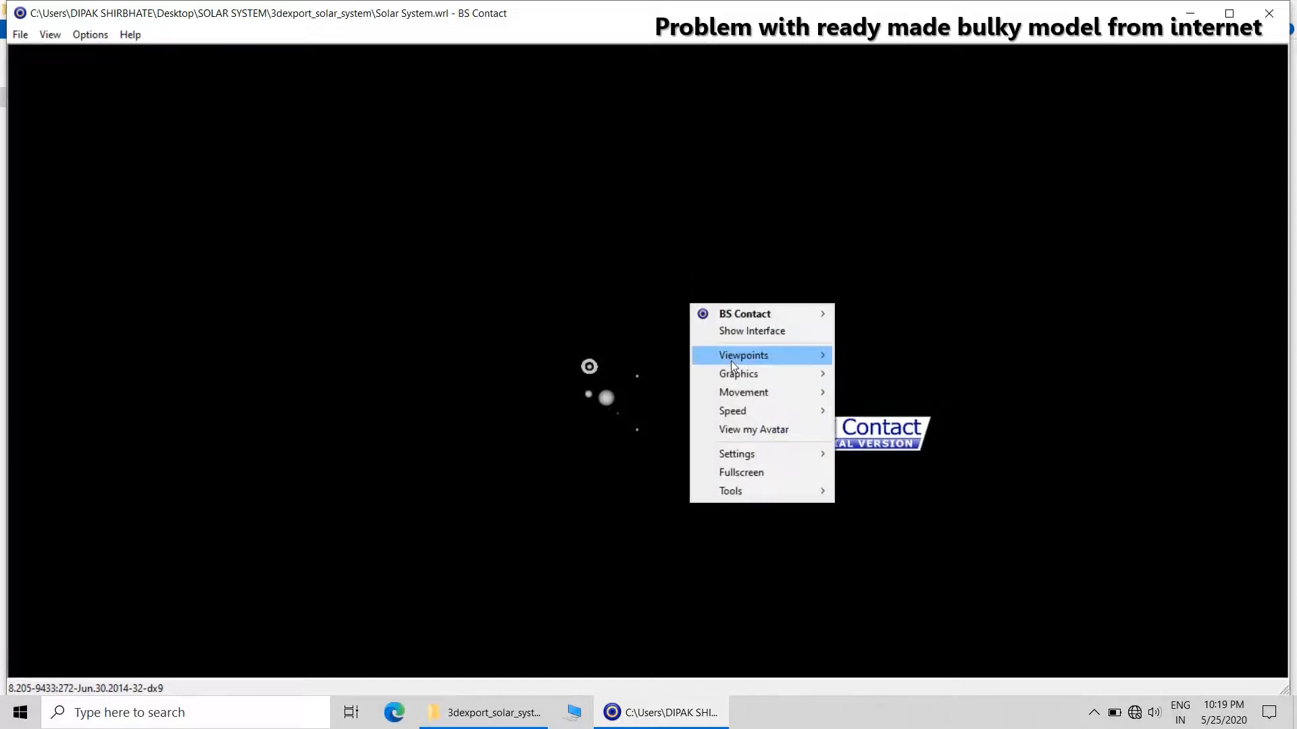
mouse_move(731, 361)
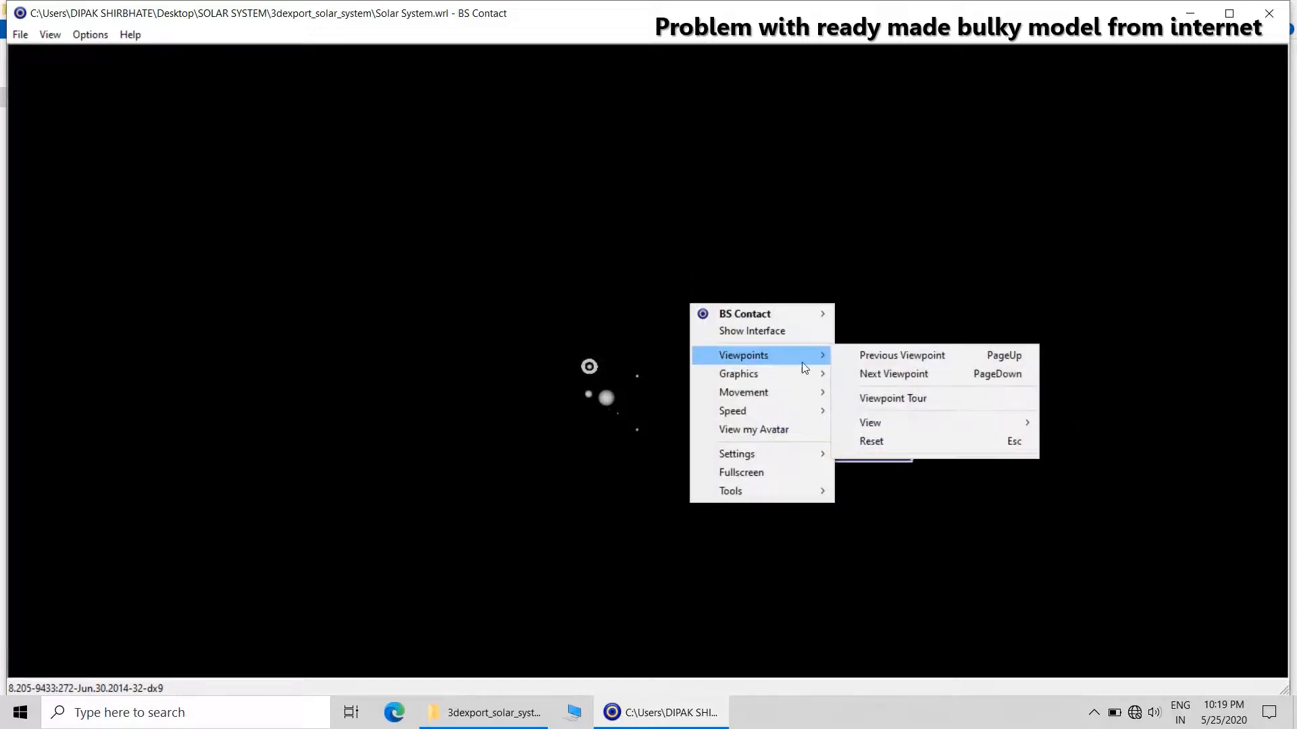
click(875, 442)
mouse_move(655, 362)
mouse_down()
mouse_move(524, 350)
mouse_move(732, 345)
mouse_move(848, 361)
mouse_move(643, 364)
mouse_up()
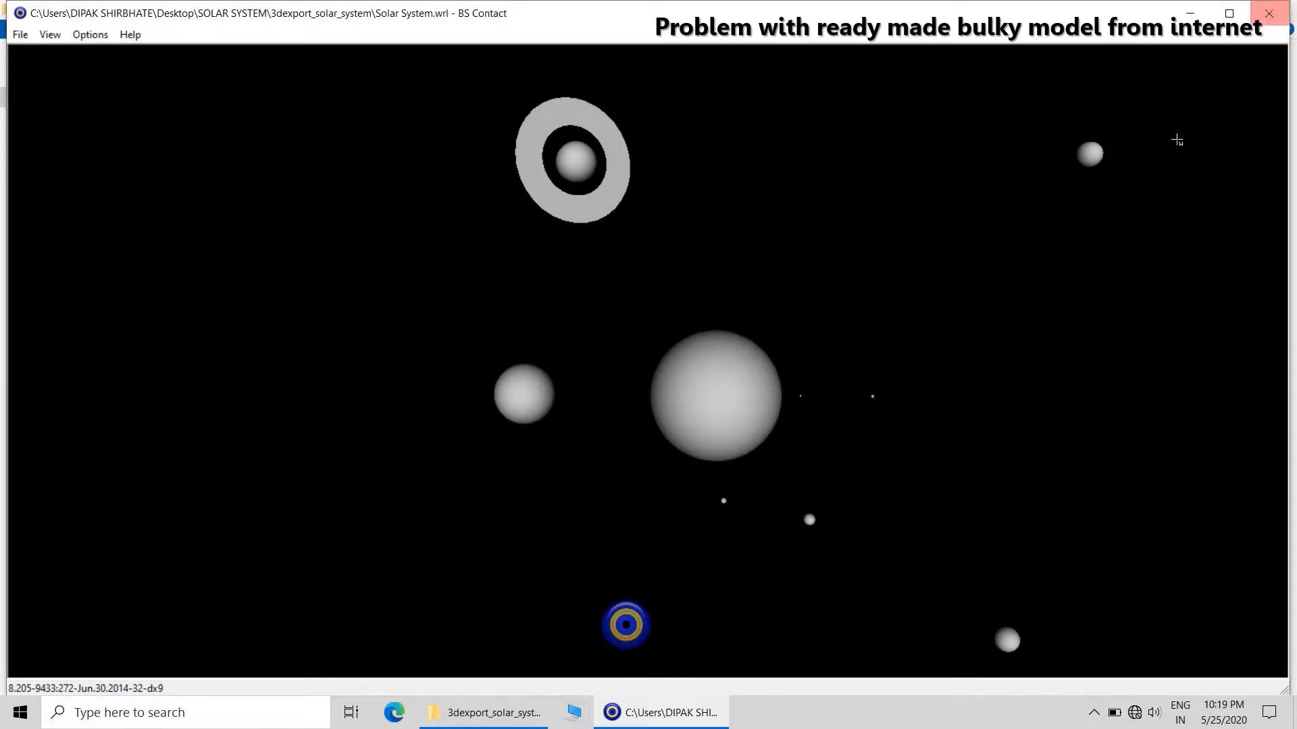
Try the Game Like movement mode and dismiss its hint about the navigation keys.
right_click(1065, 277)
mouse_move(1113, 371)
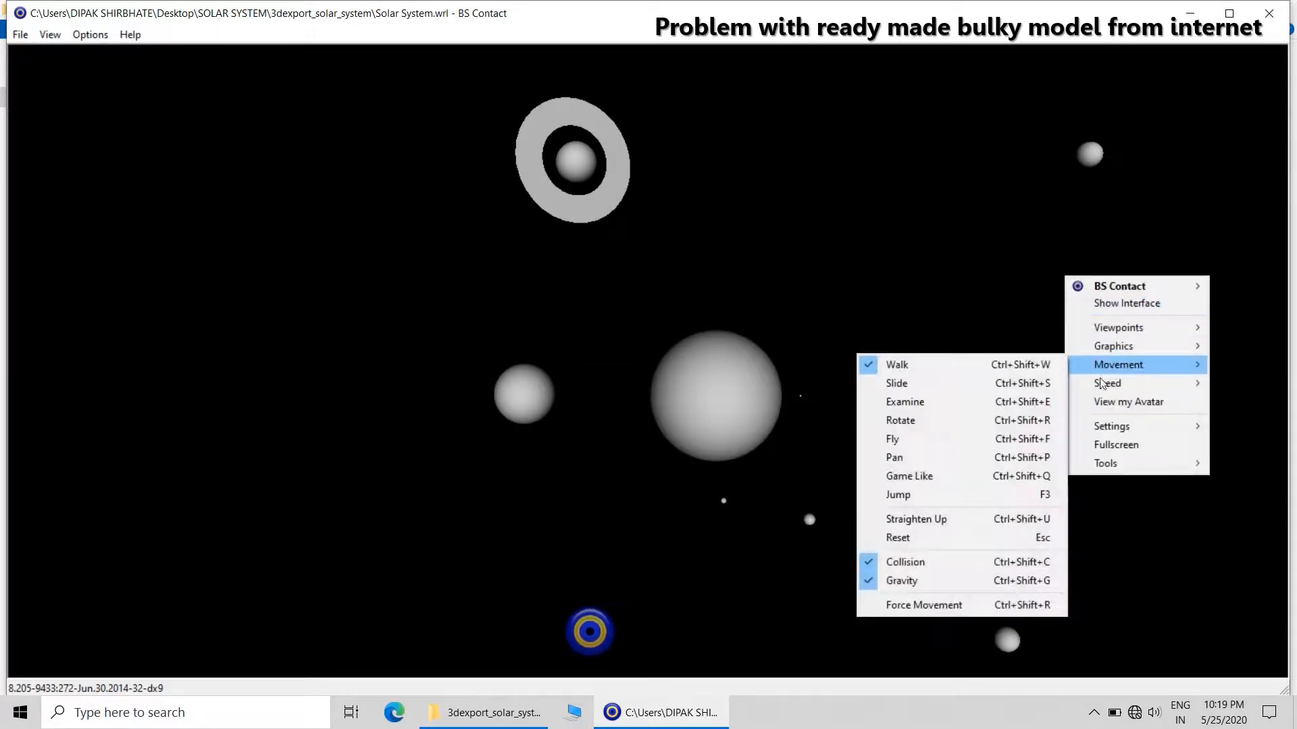
click(991, 477)
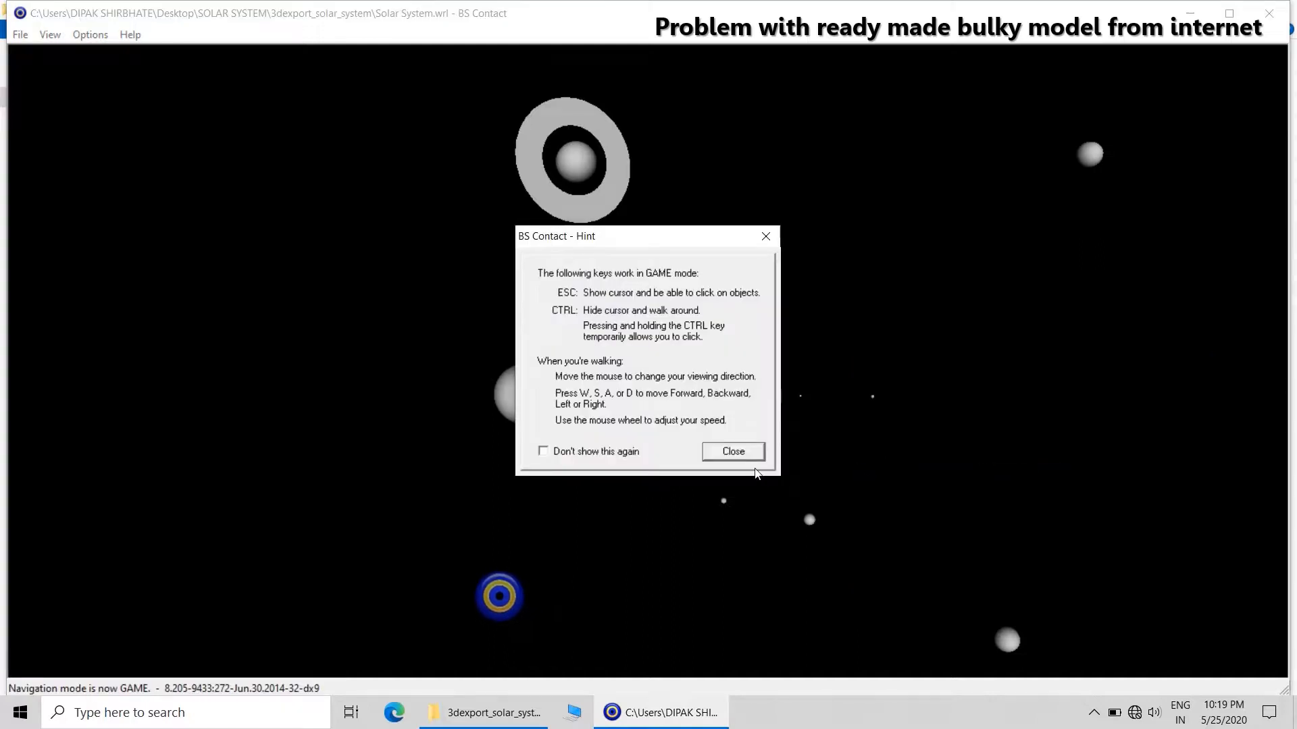
click(741, 449)
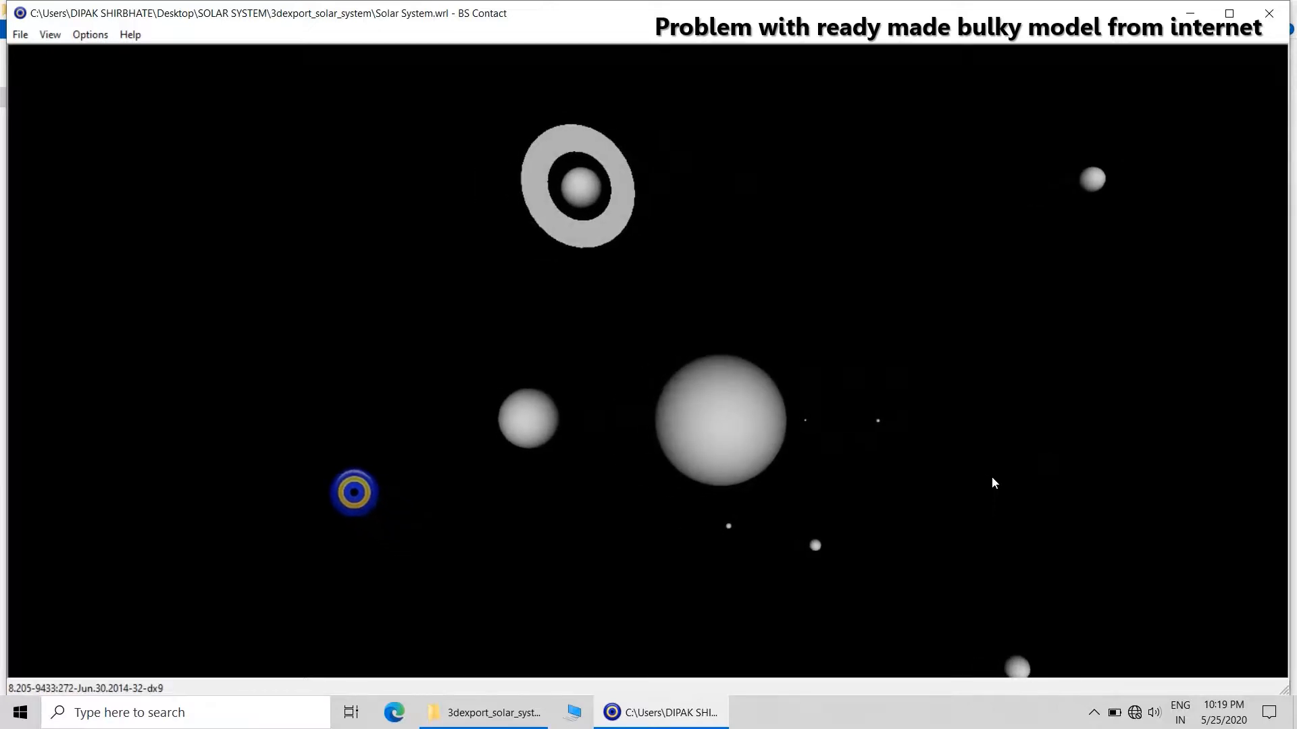
Change the movement mode to Fly and fly around the solar system model.
right_click(942, 412)
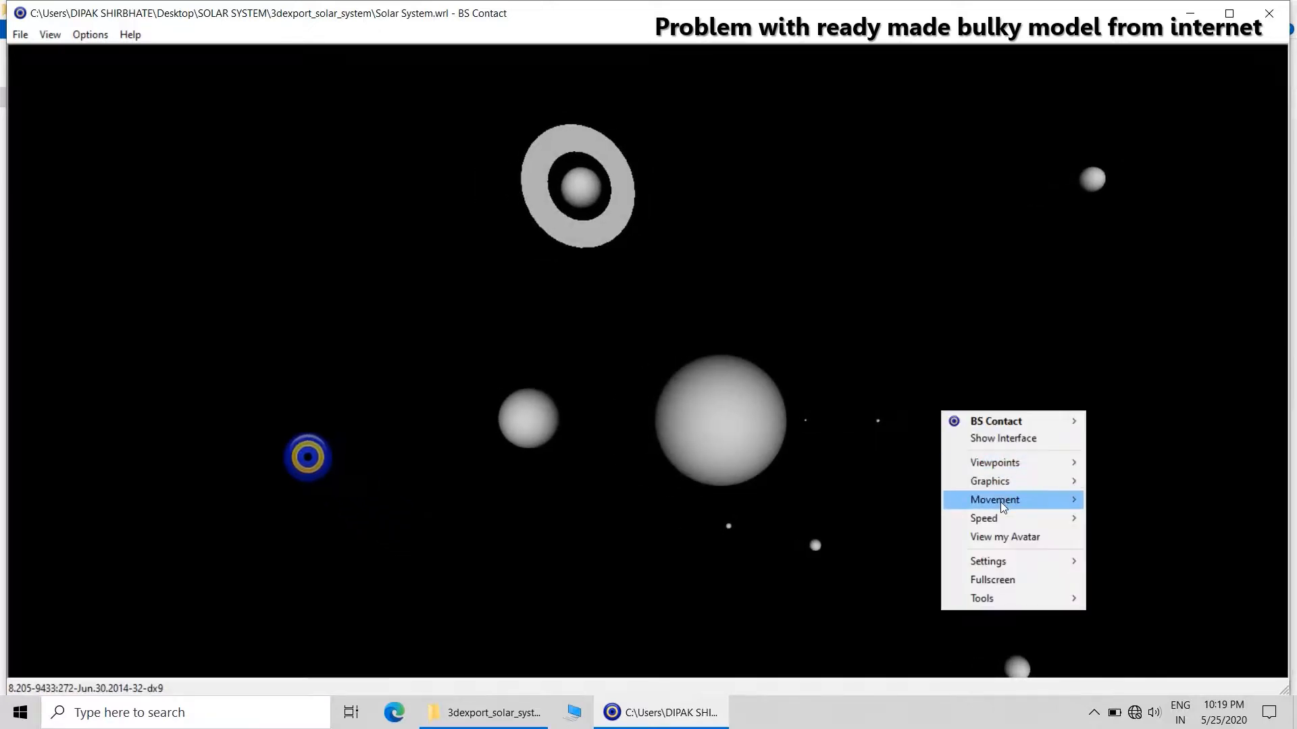
mouse_move(1000, 503)
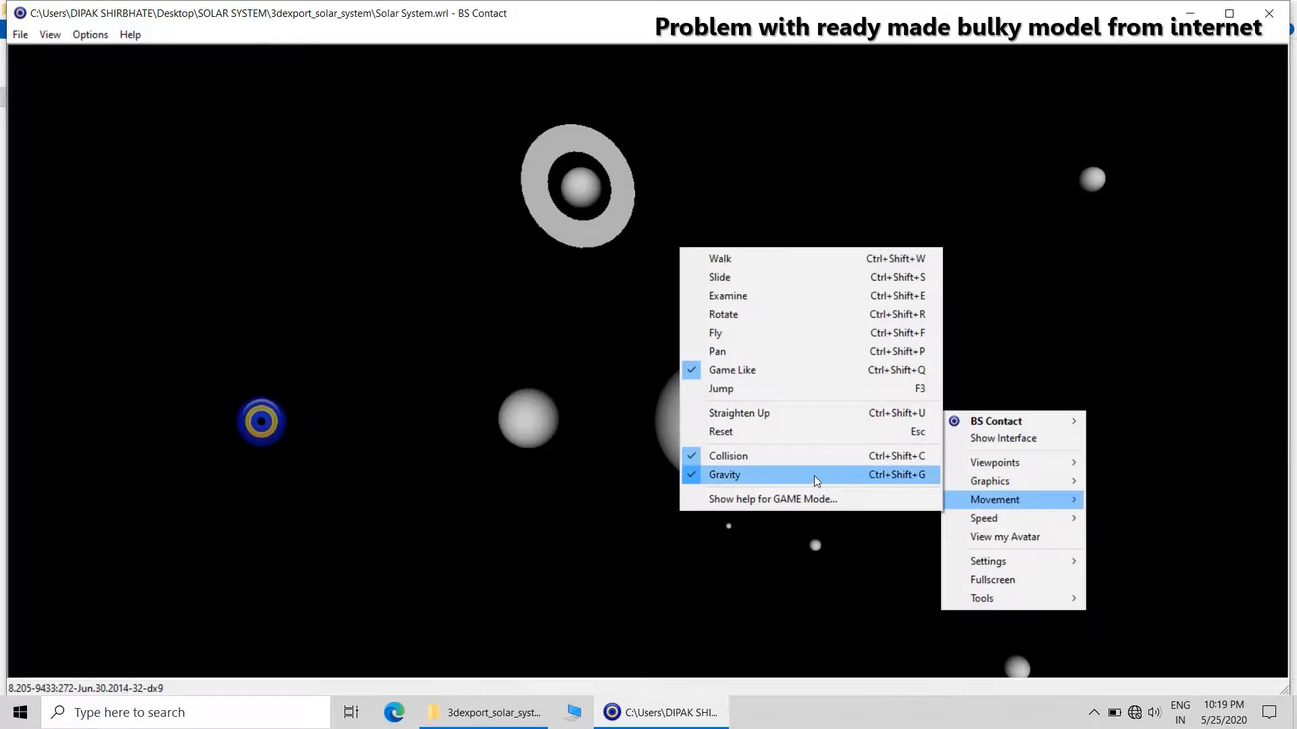
click(726, 335)
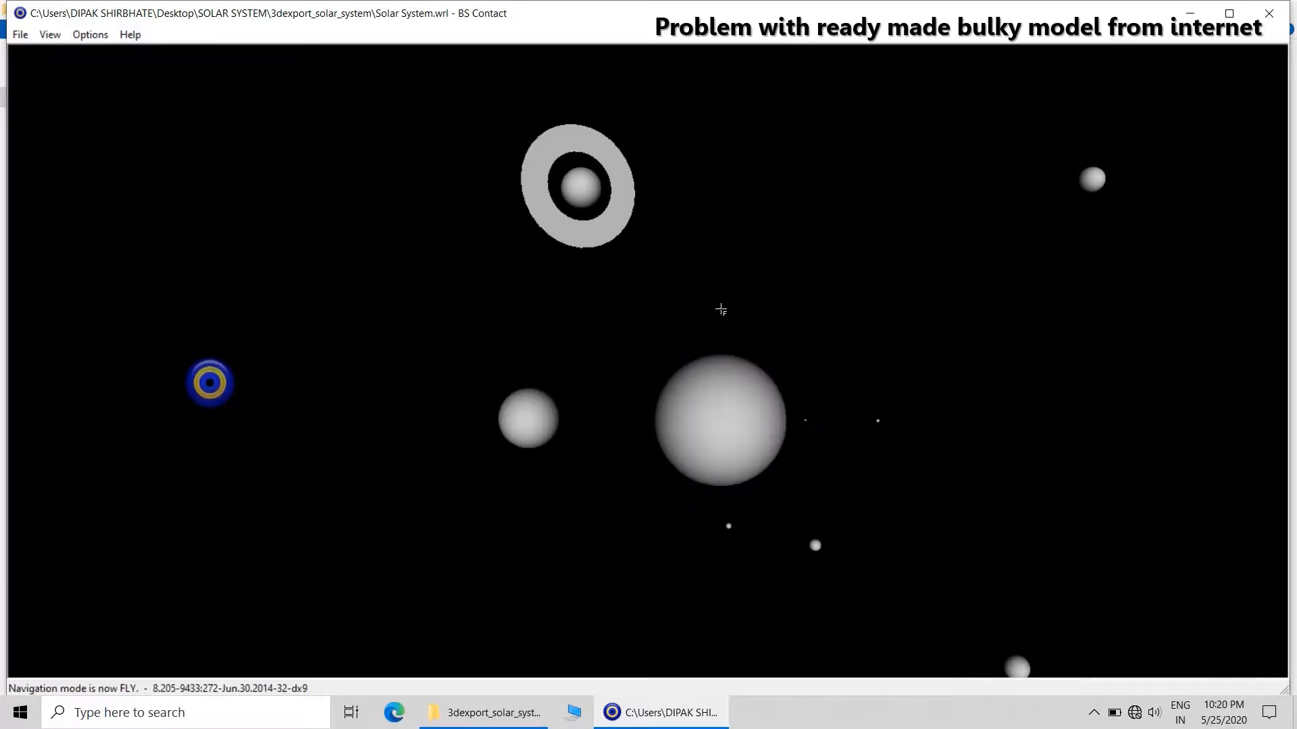
drag(720, 309, 751, 269)
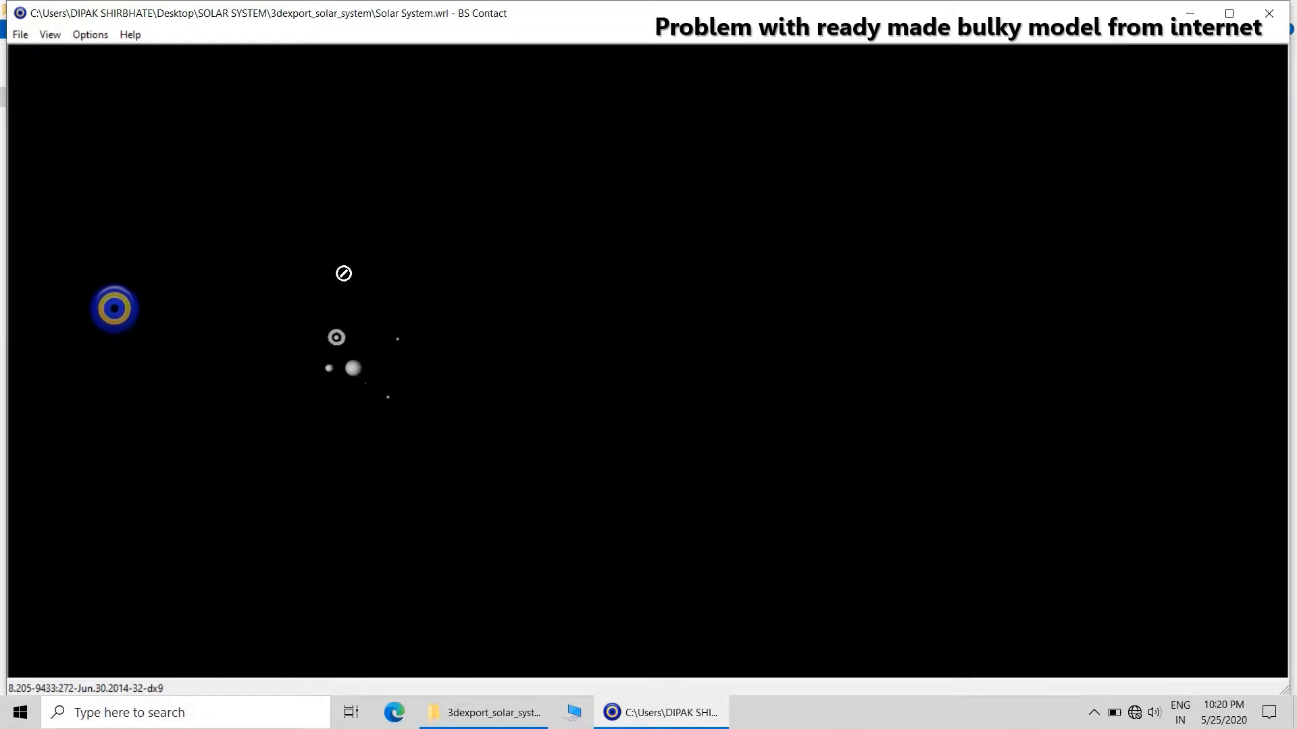
Fit the whole solar system model in the view.
right_click(569, 383)
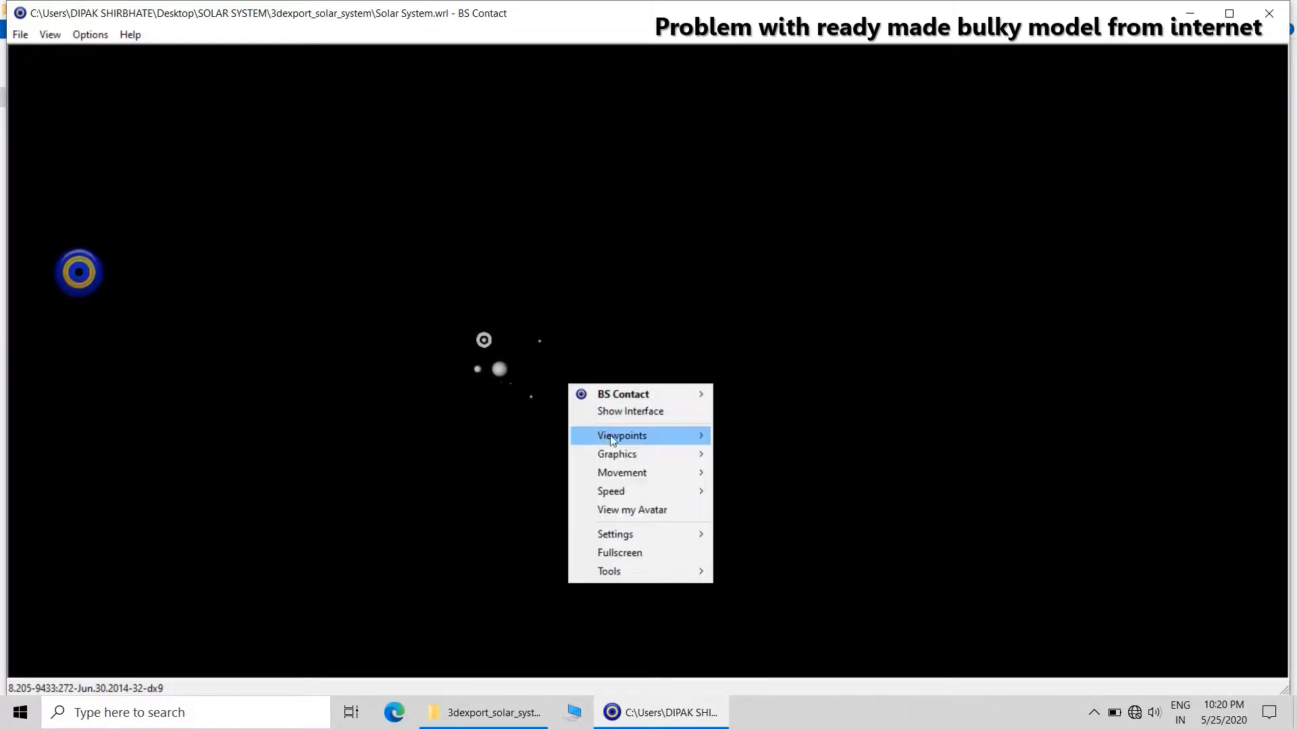
mouse_move(612, 439)
mouse_move(759, 505)
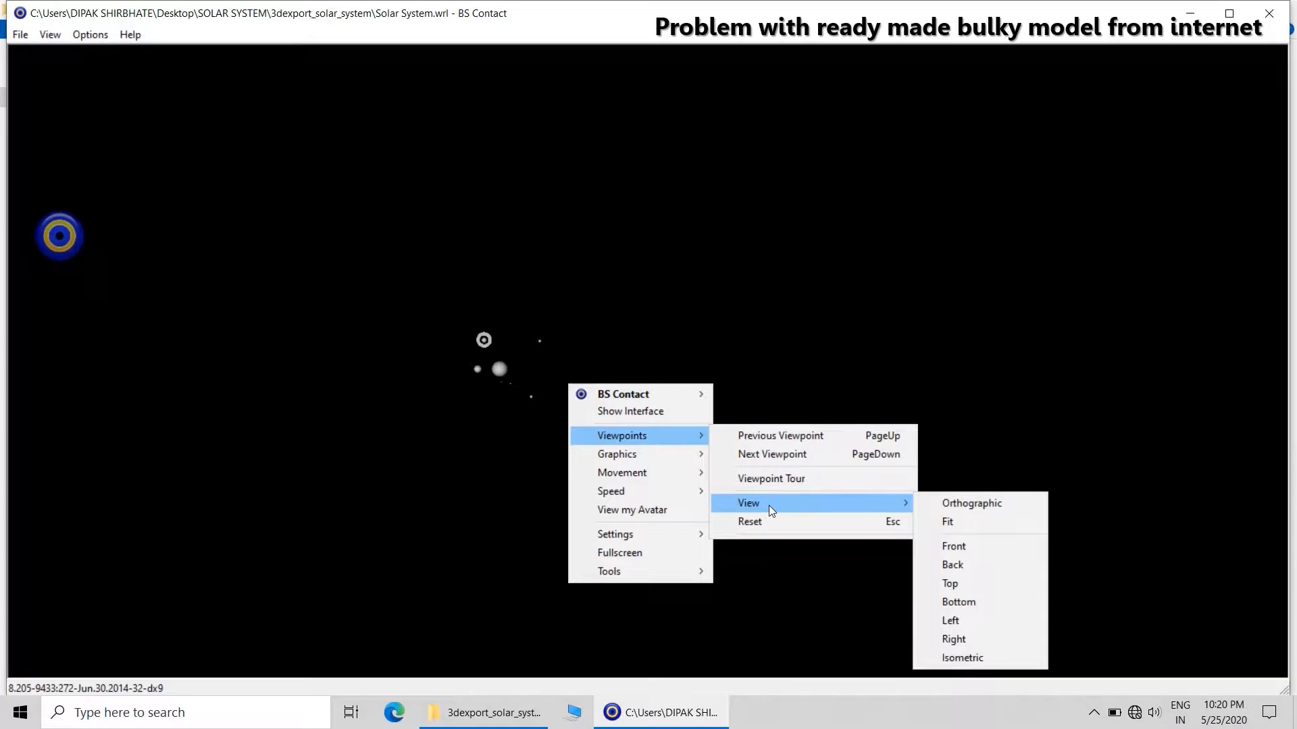
click(964, 521)
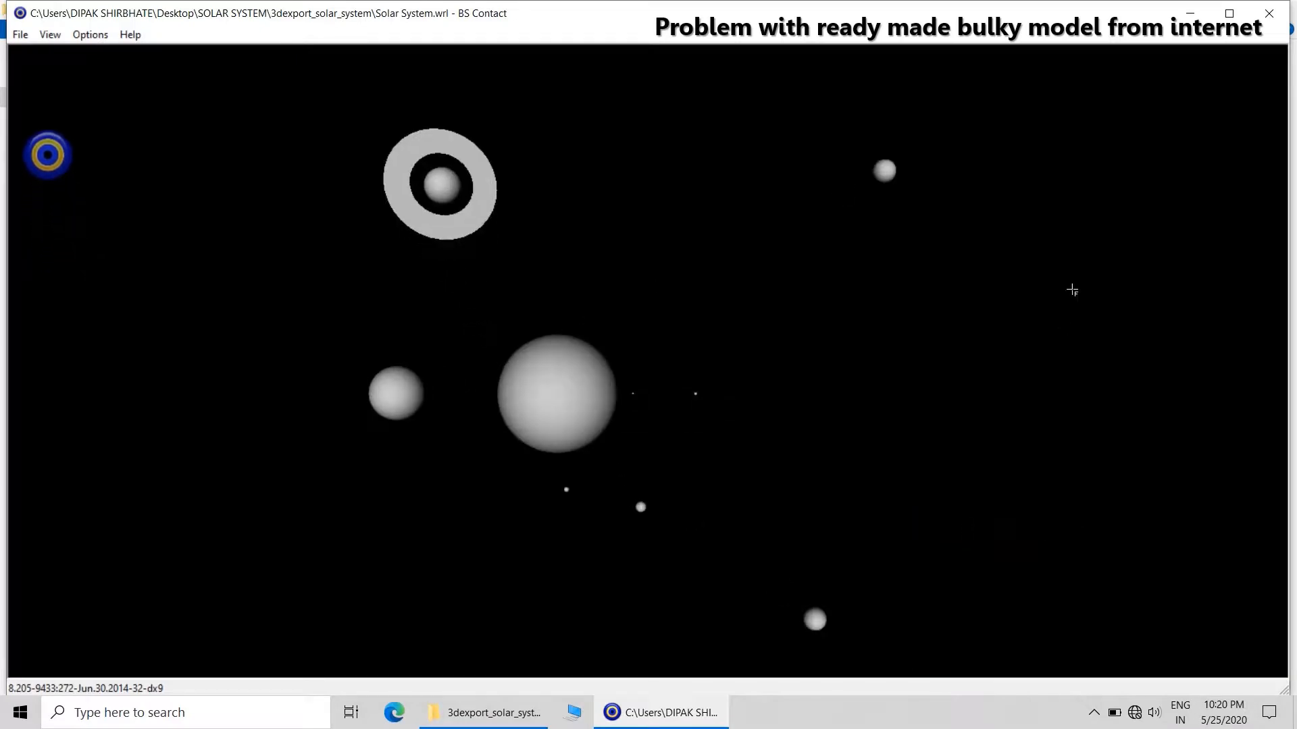
Close the model viewer and check the file size of Solar System.wrl in its properties.
click(1268, 13)
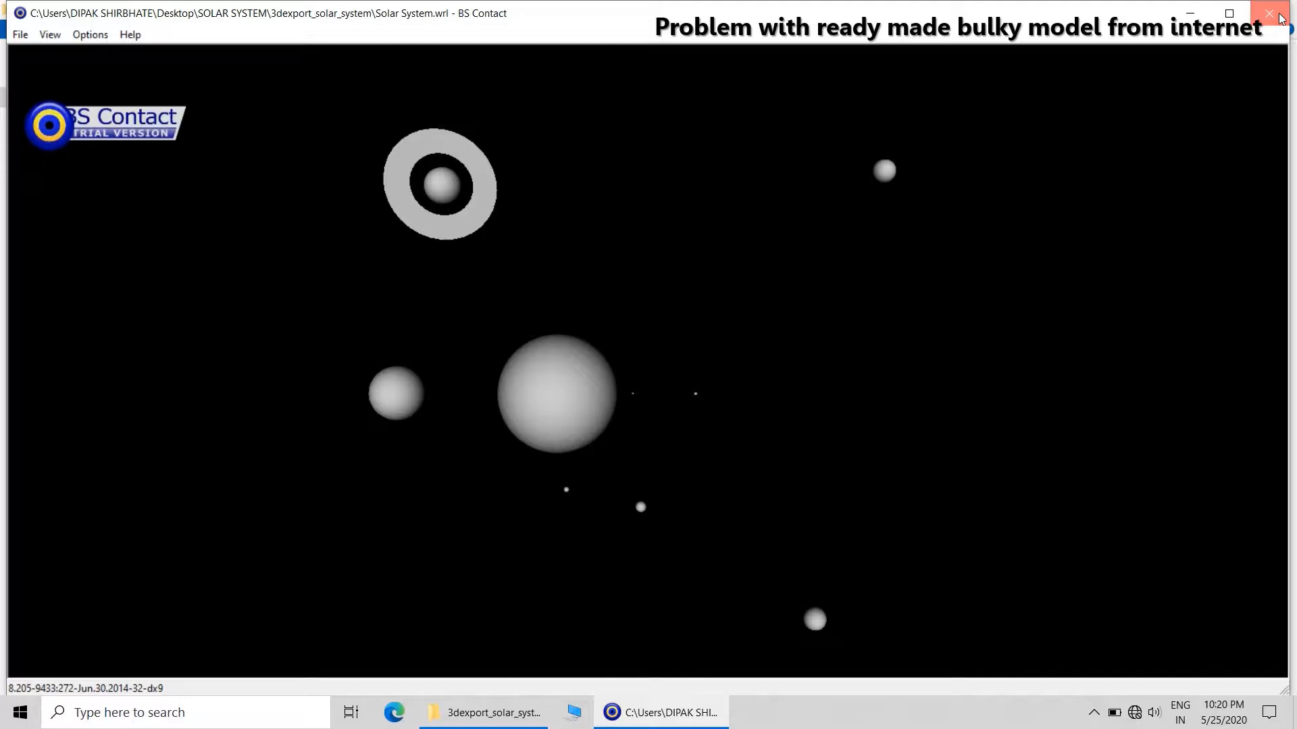
click(1005, 291)
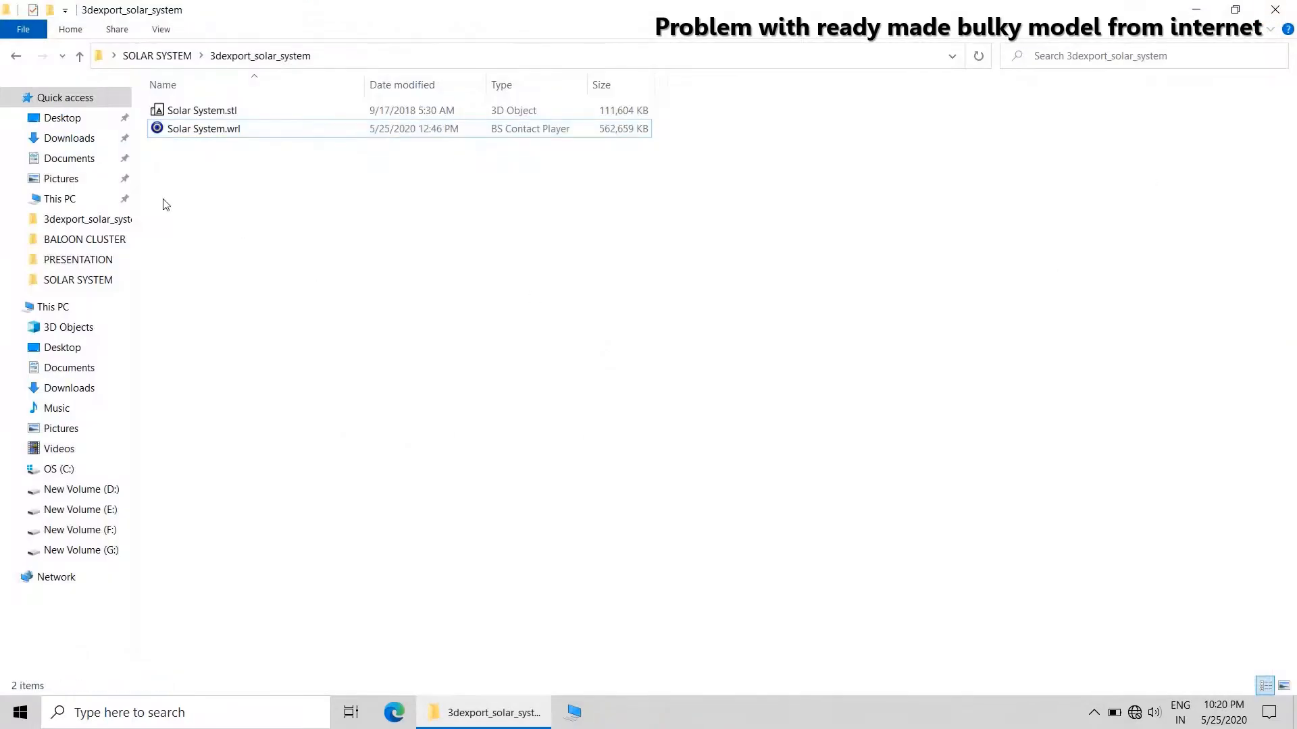
right_click(200, 137)
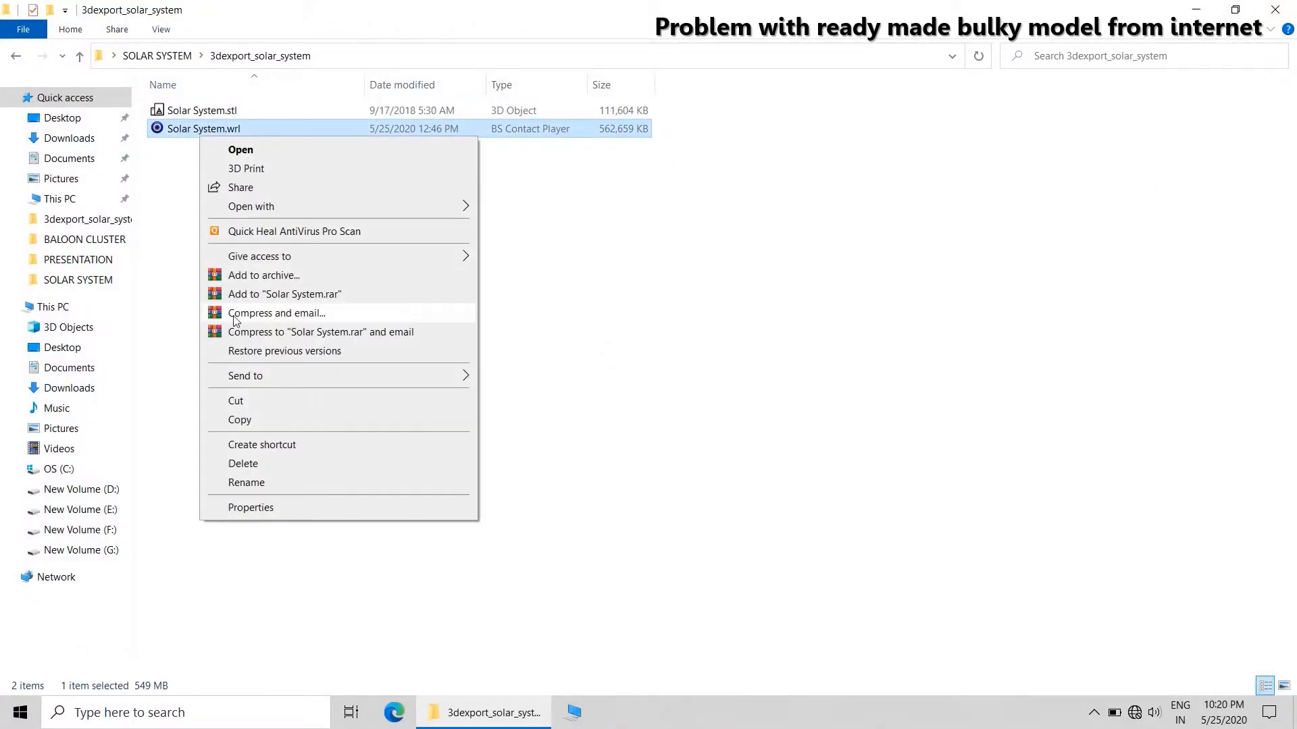
click(254, 509)
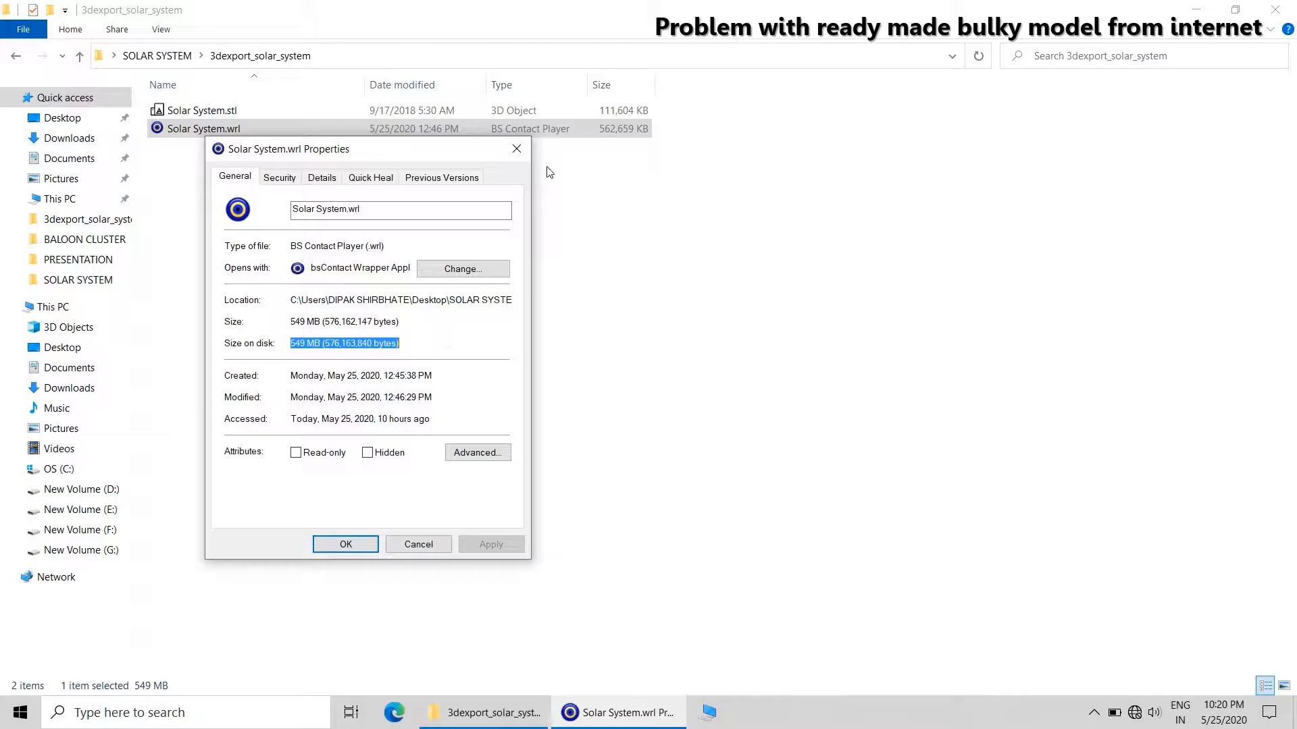
click(517, 149)
click(1275, 9)
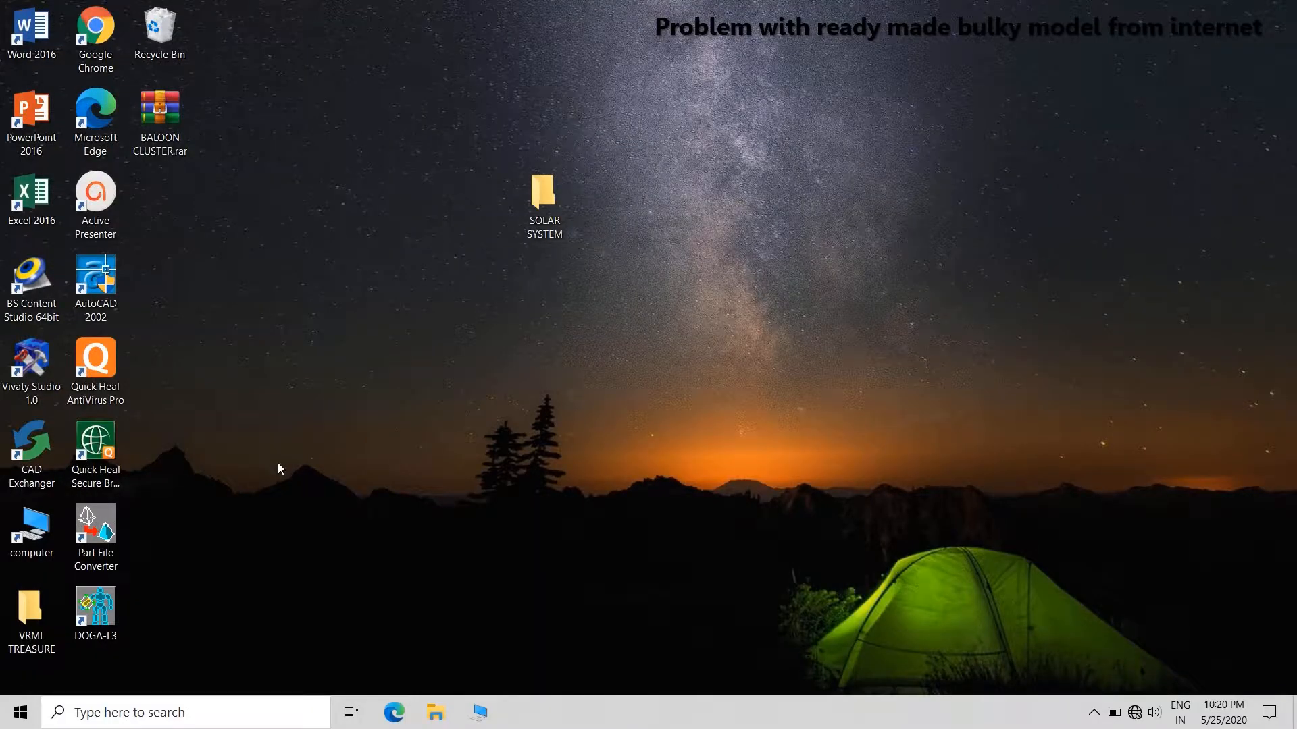
Launch Vivaty Studio 1.0 and dismiss the intro demo prompt and the tip of the day.
double_click(42, 357)
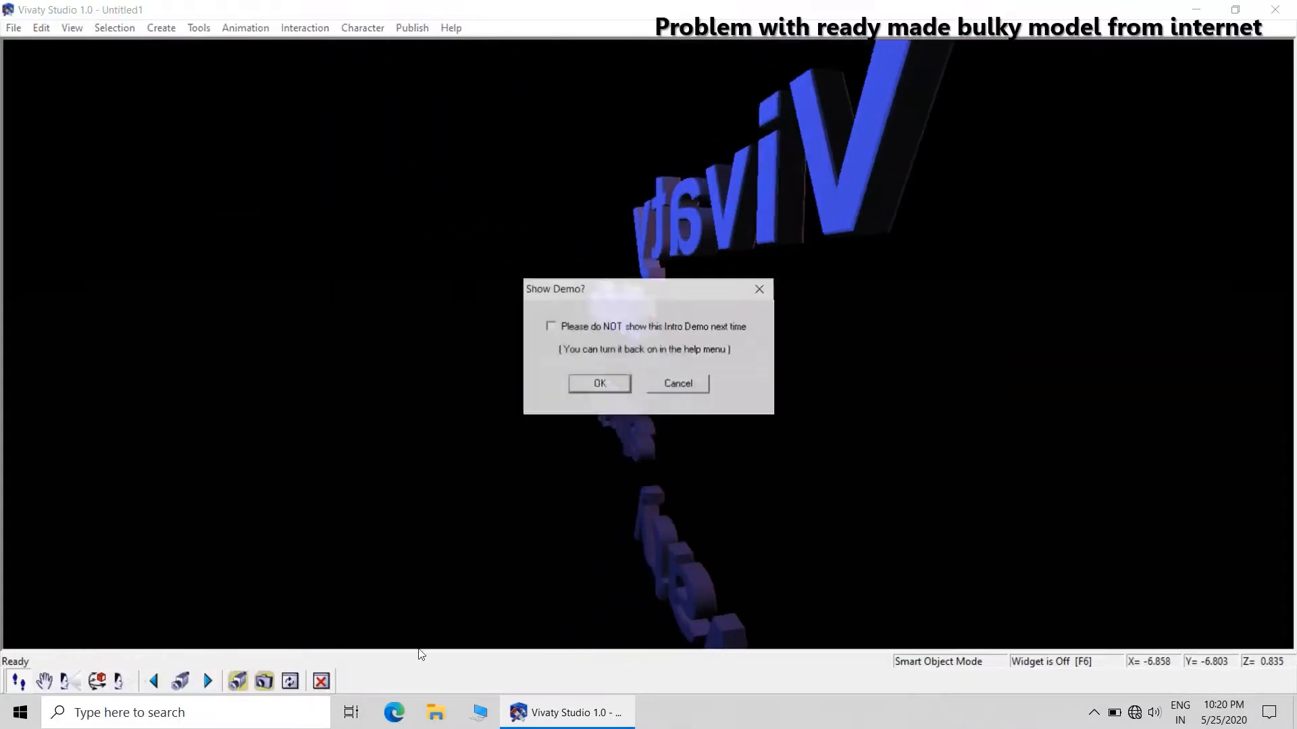
click(599, 384)
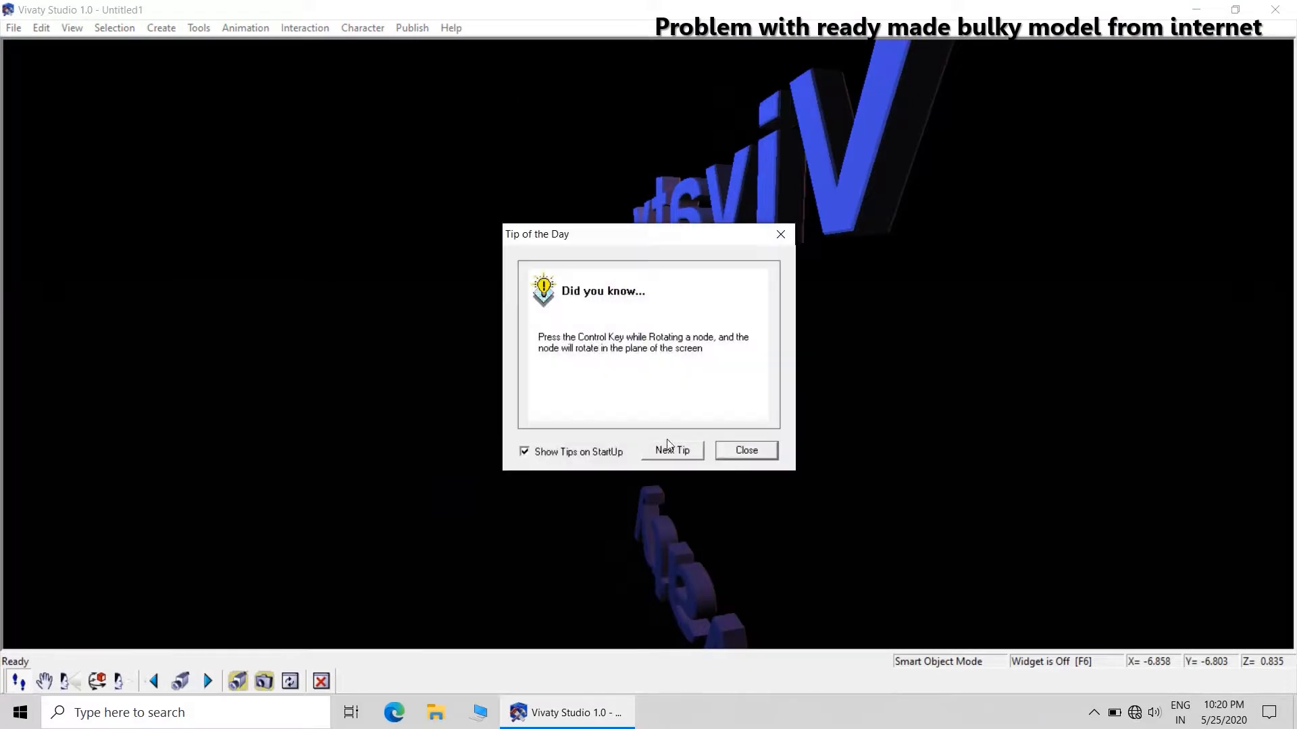
click(759, 451)
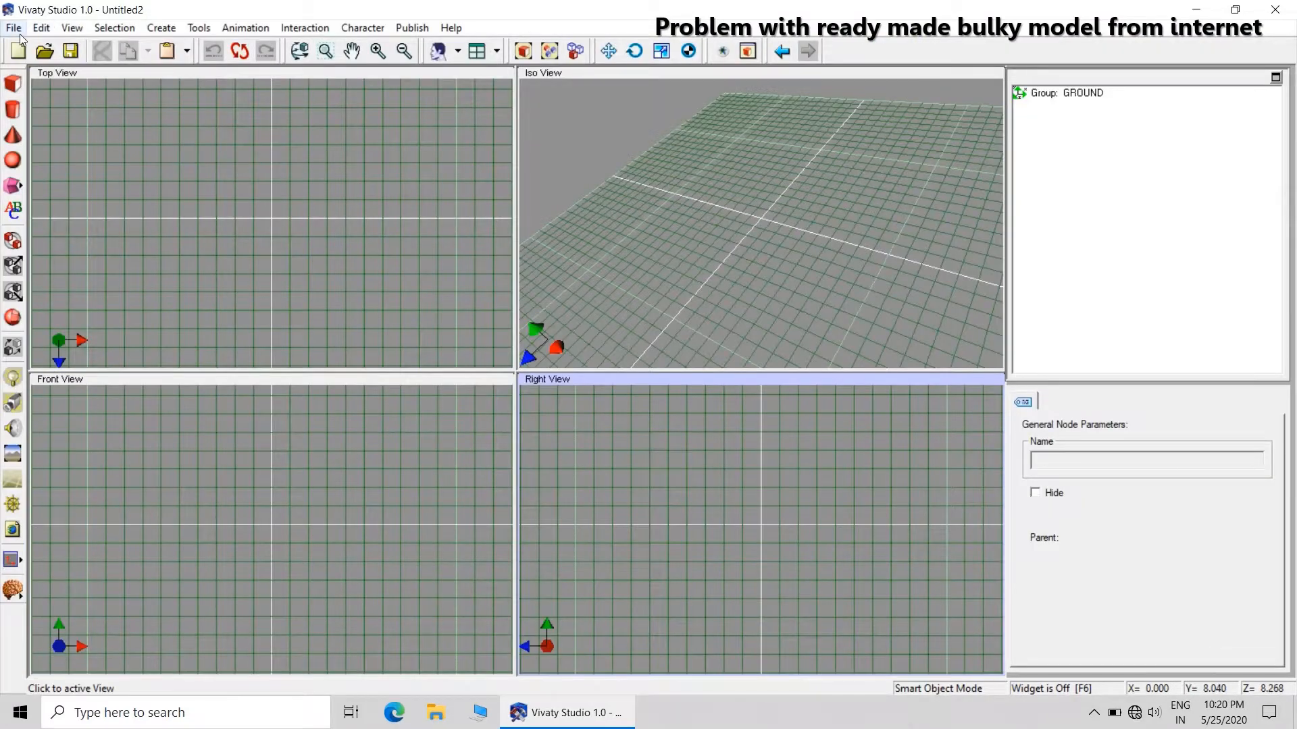
Import the VRML file Solar System.wrl from the 3dexport_solar_system folder into the empty scene.
click(13, 28)
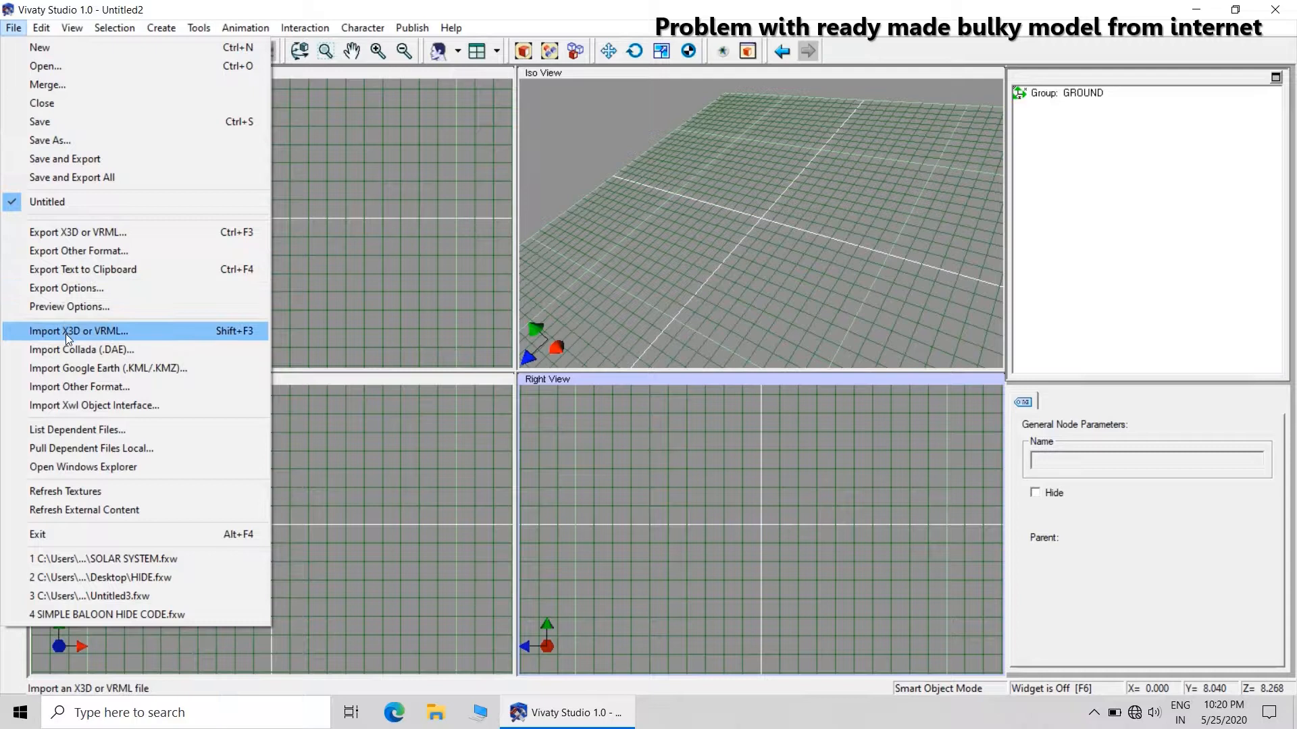
click(68, 332)
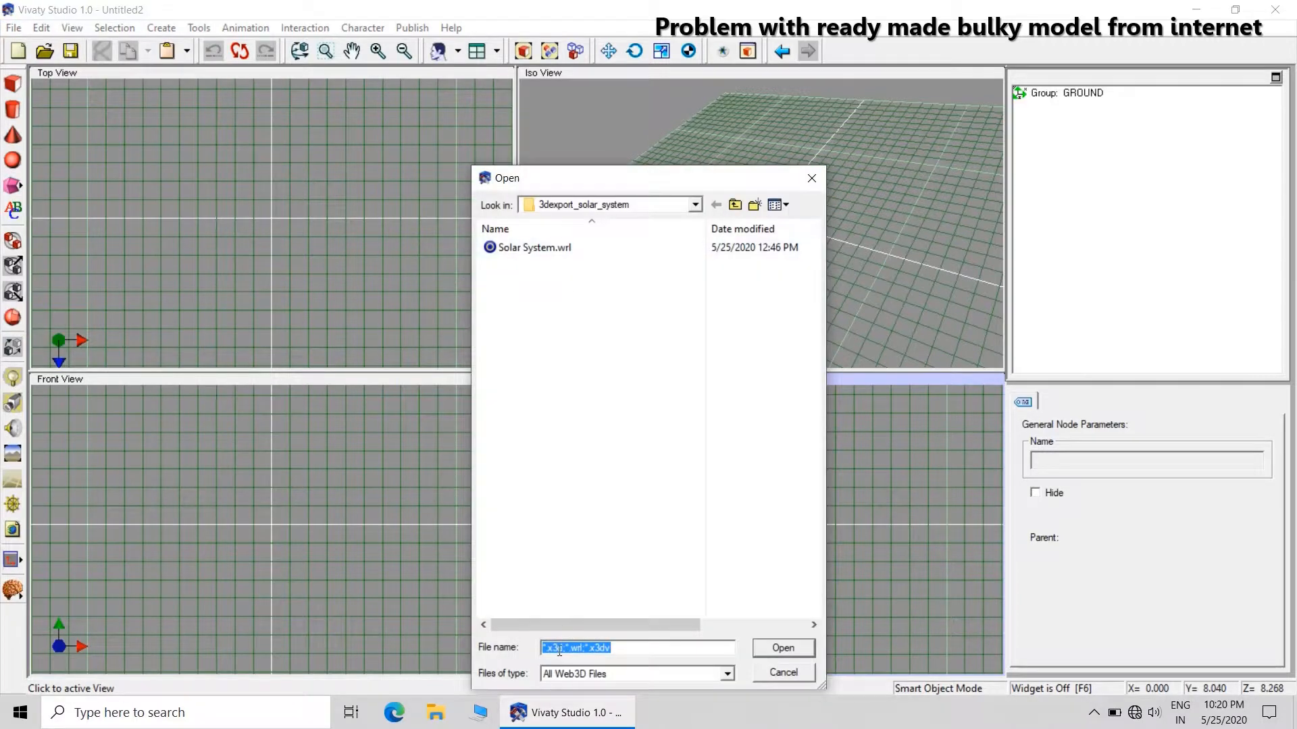
drag(559, 628, 736, 624)
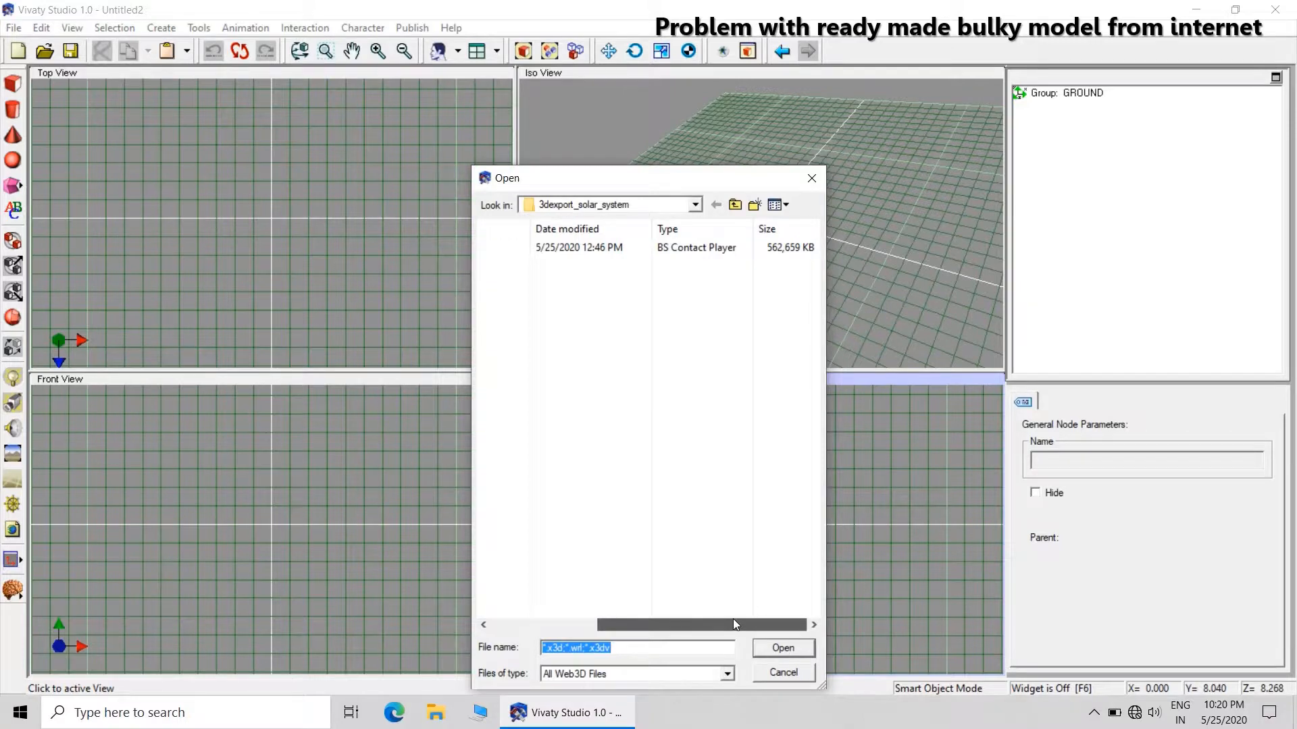
drag(731, 624, 561, 624)
click(510, 248)
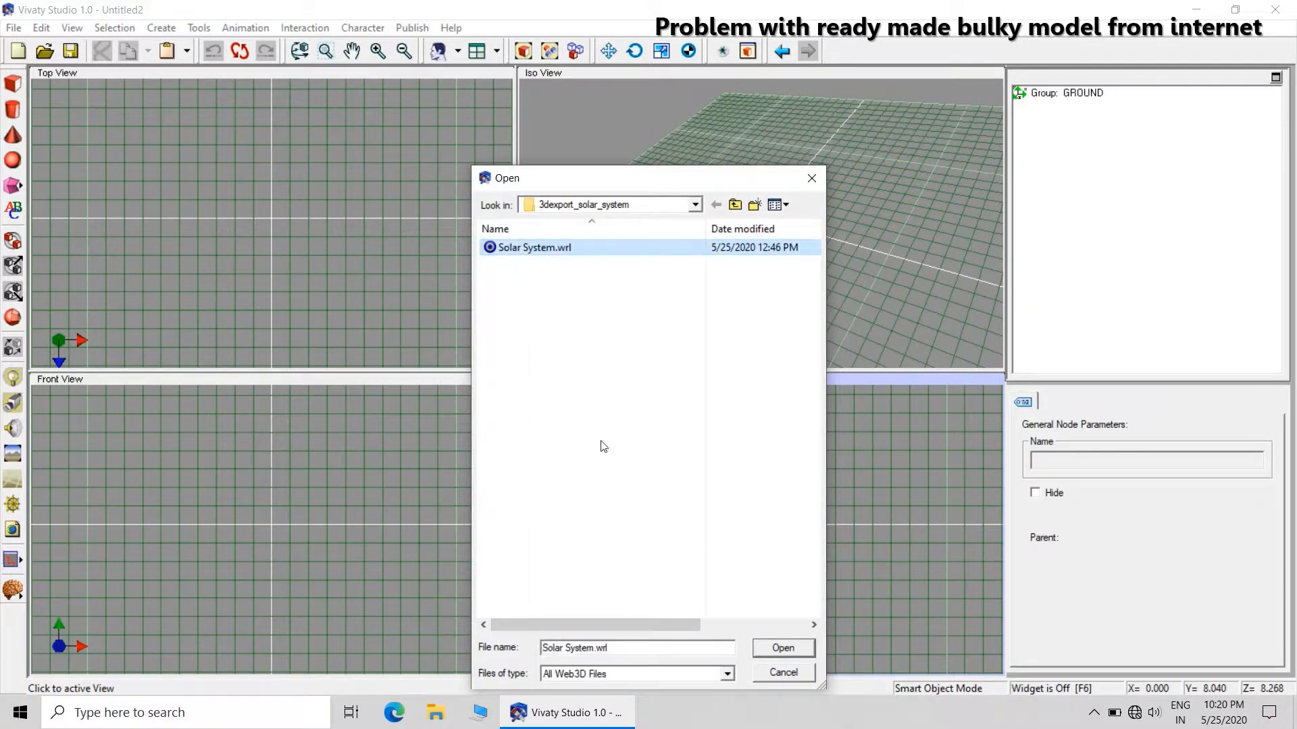
click(776, 648)
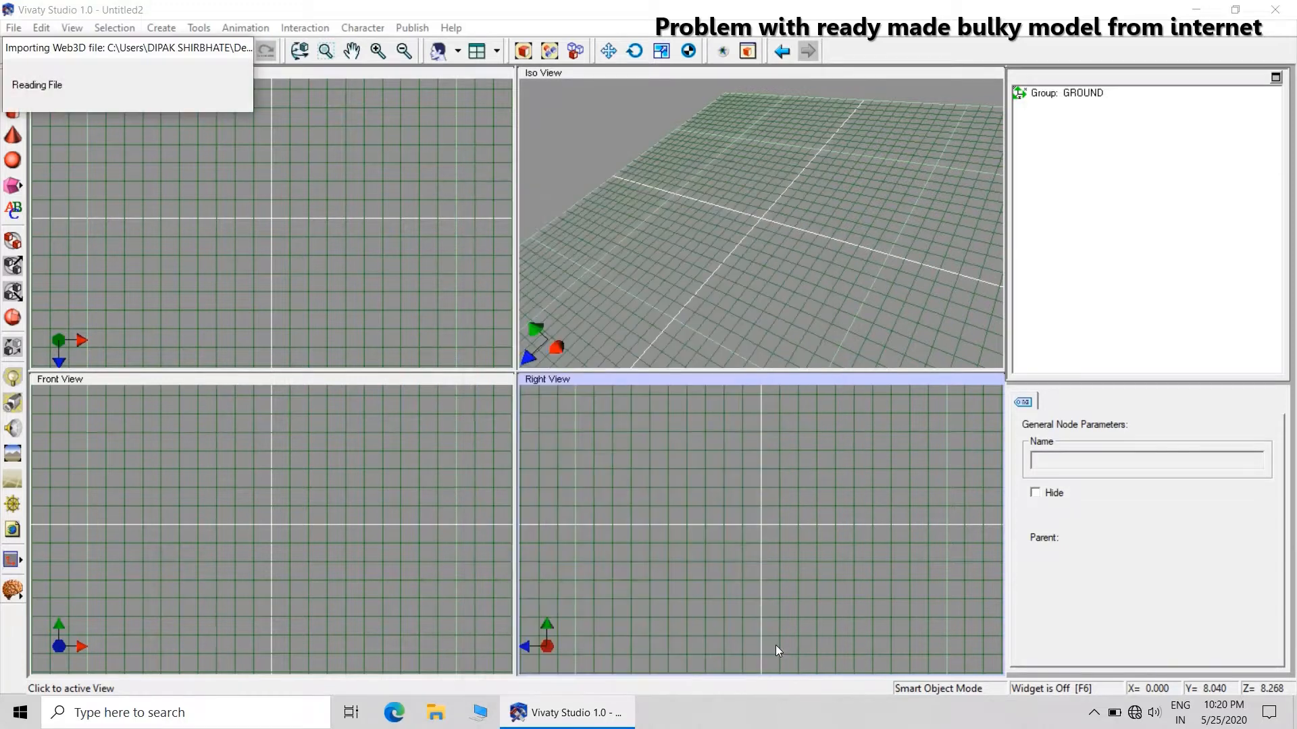